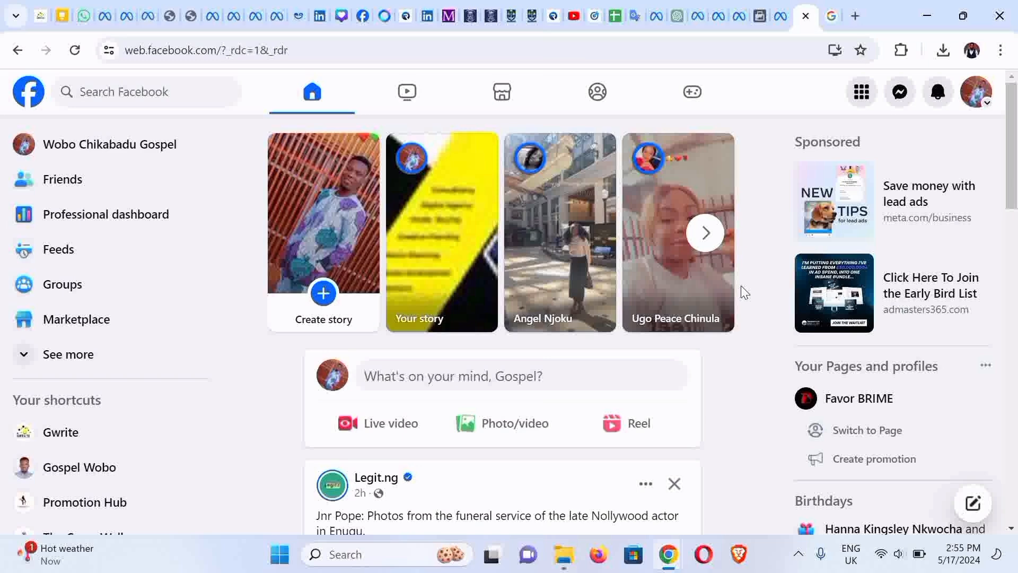
- Find the Gwrite Agency page by searching all profiles for "agency", switch to it and dismiss the switch notice
click(977, 106)
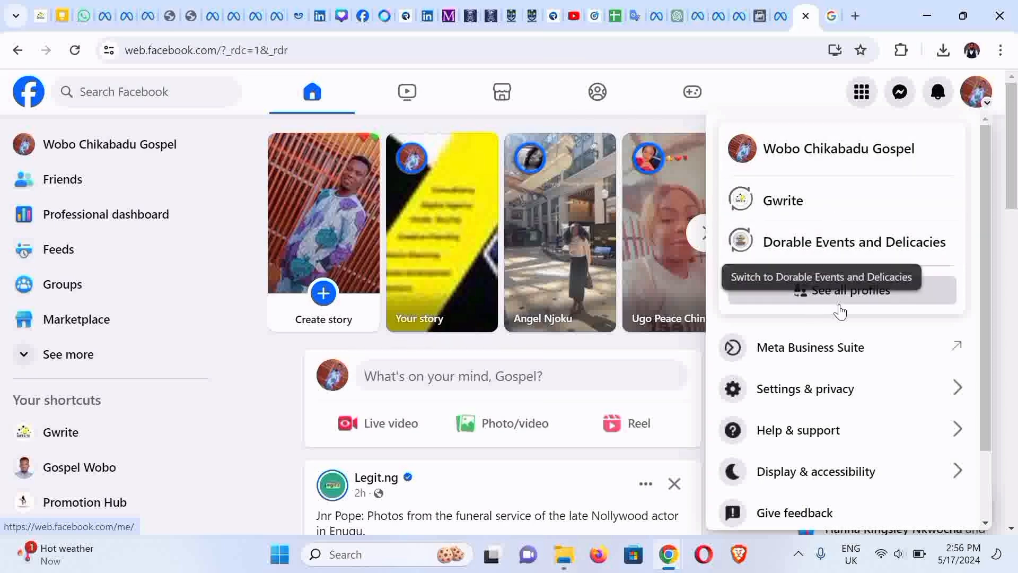
click(828, 289)
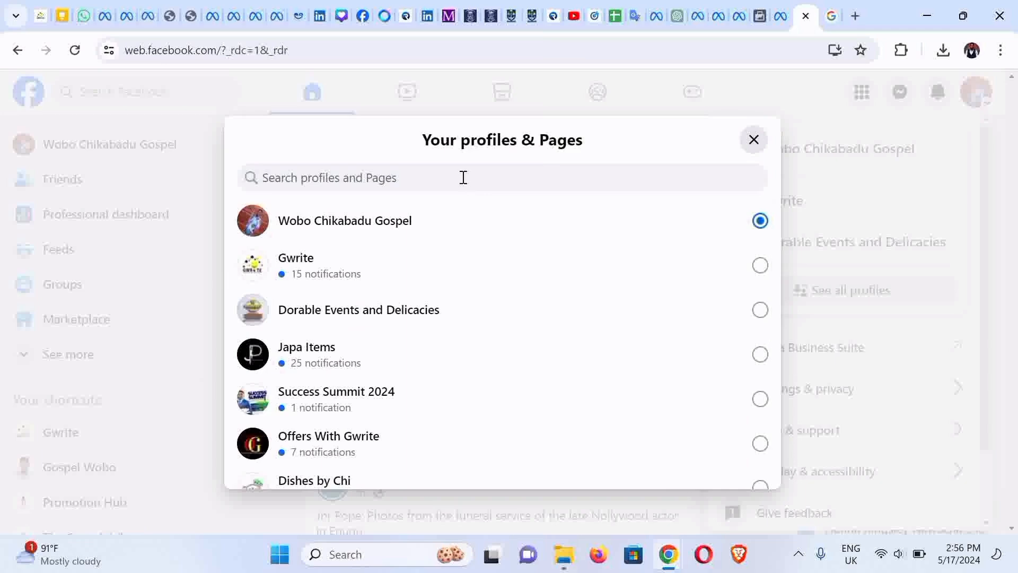
drag(772, 215, 762, 166)
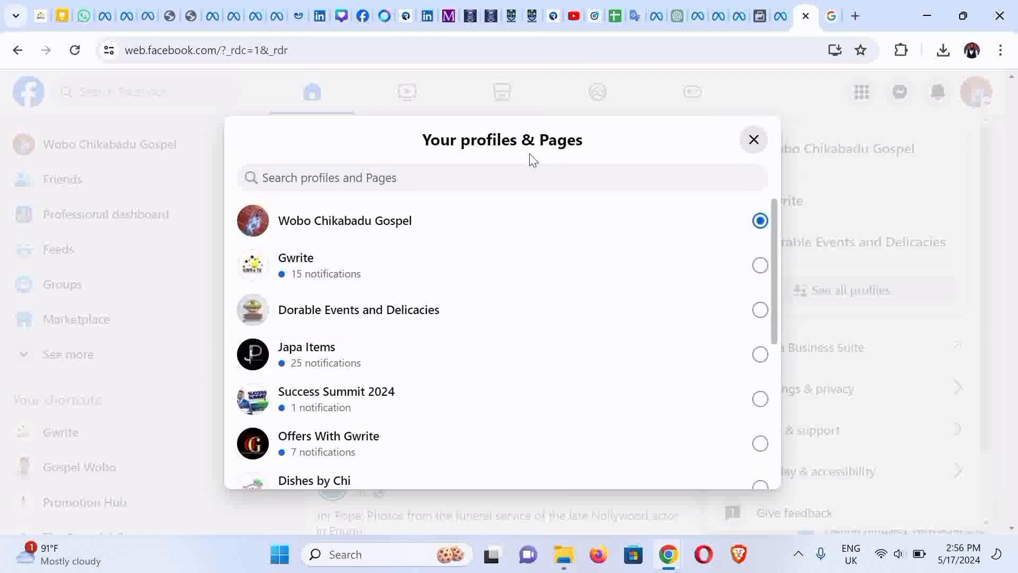
click(478, 178)
text(ag)
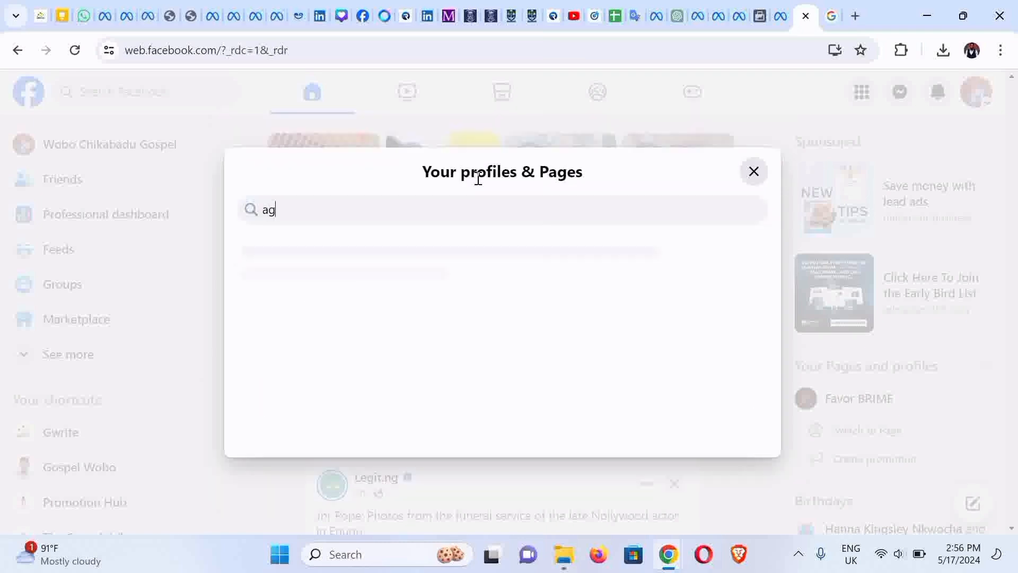
text(ency)
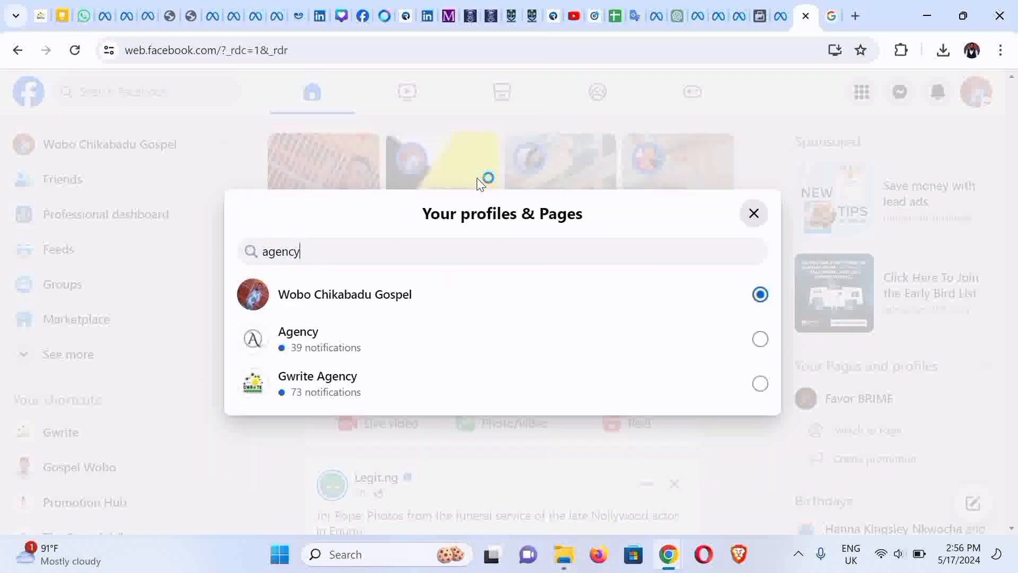
click(368, 383)
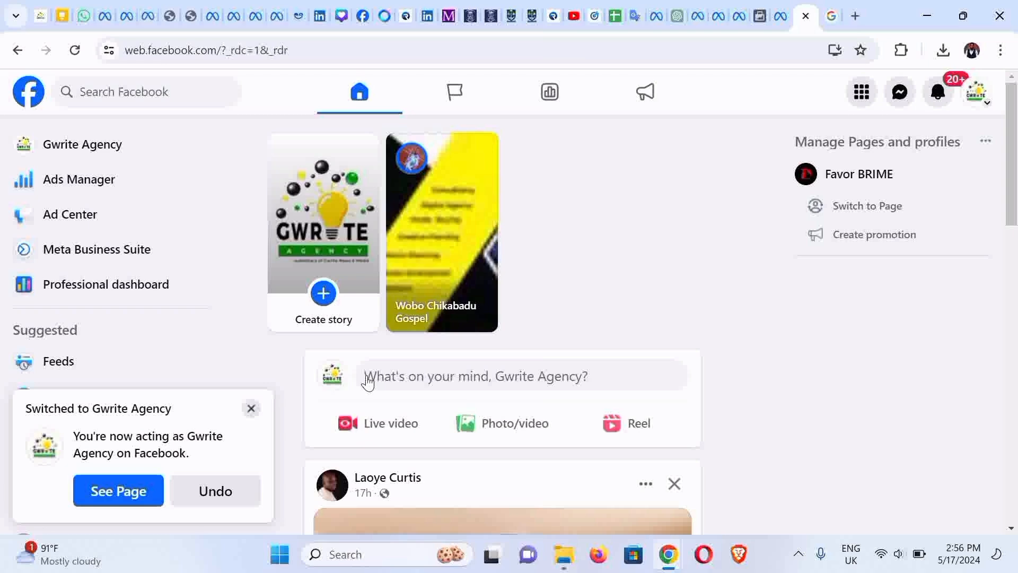
click(251, 409)
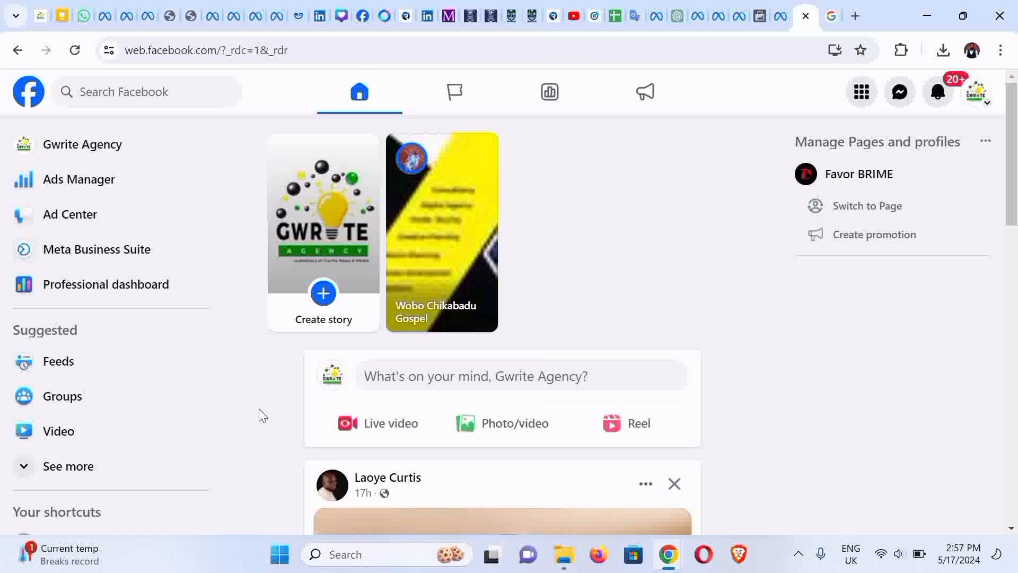
- Open the Worldwide Marketplace group from the managed groups in a separate browser tab and view its home page
click(48, 416)
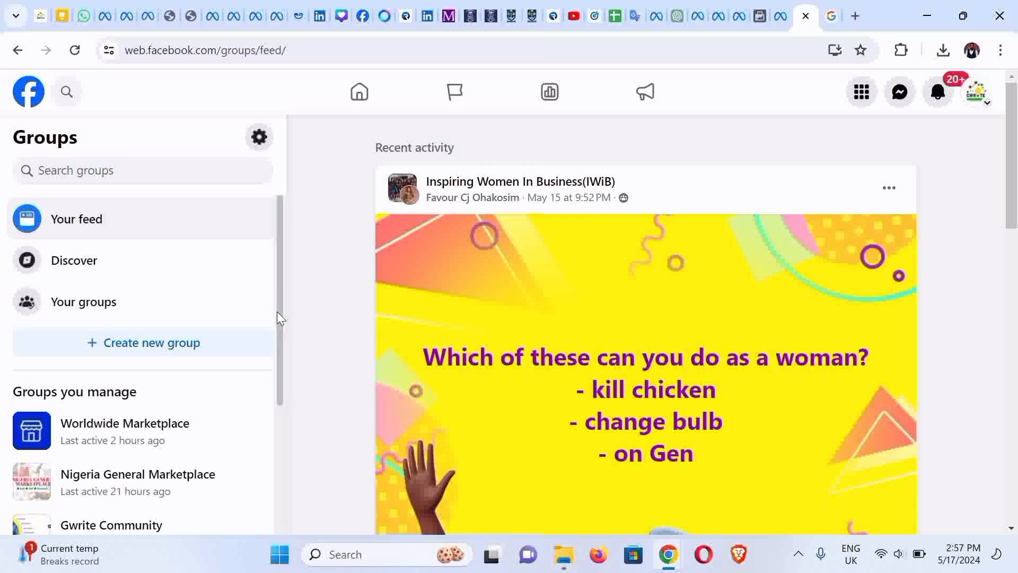
drag(282, 330, 279, 410)
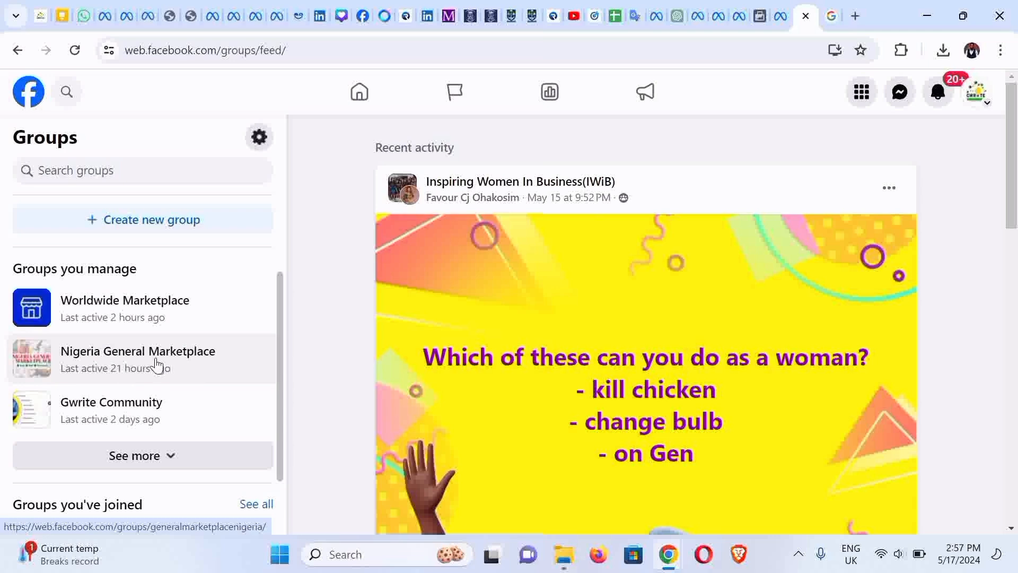
right_click(125, 309)
click(241, 100)
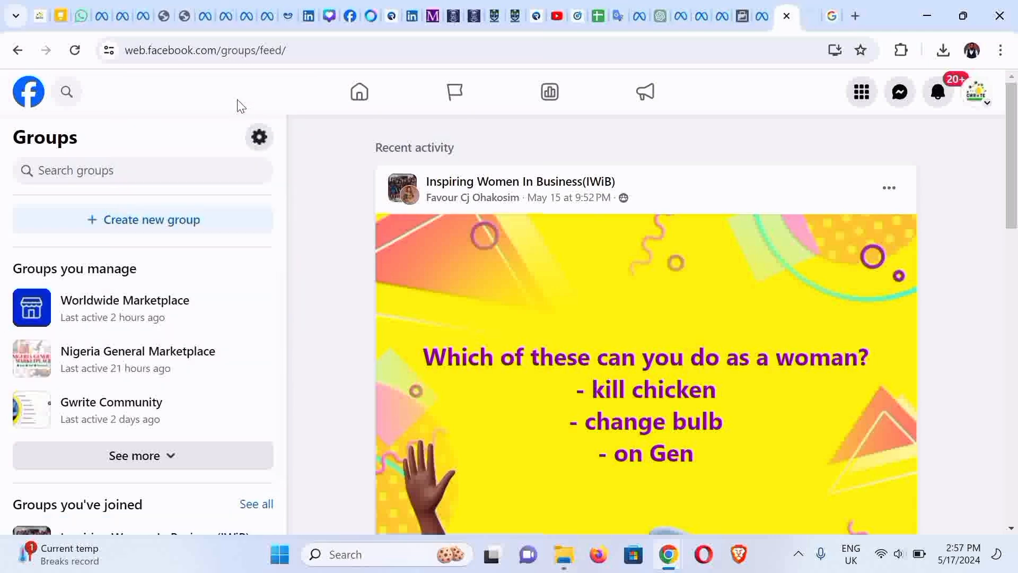
click(811, 25)
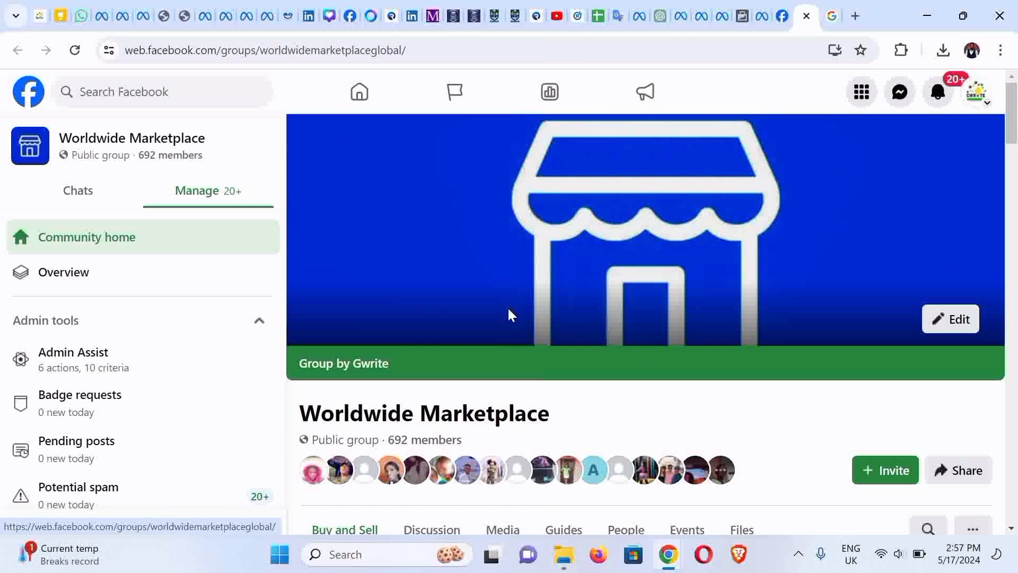
mouse_move(1012, 112)
mouse_down()
mouse_move(1017, 252)
mouse_move(1012, 104)
mouse_up()
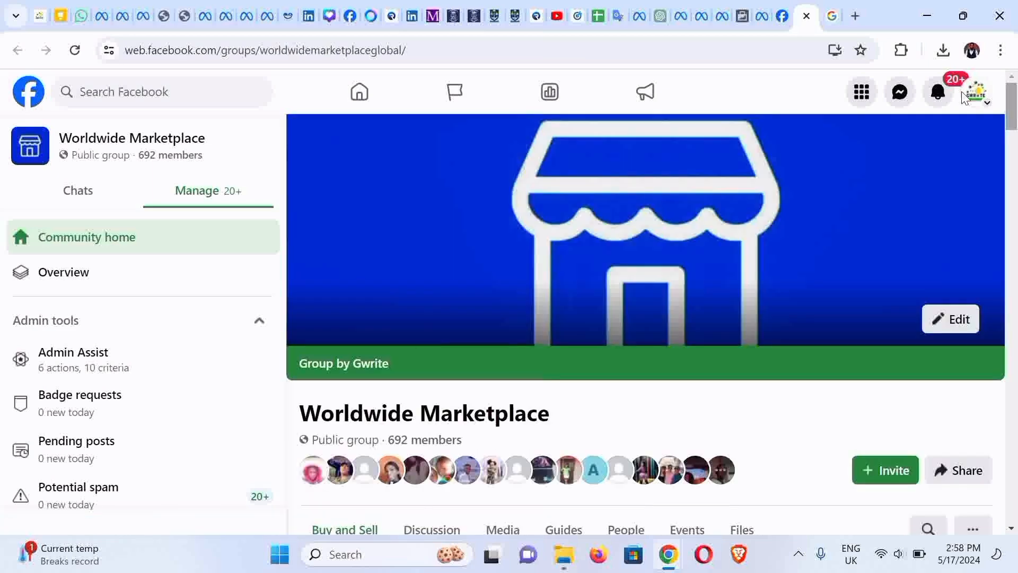
- Return to the groups feed, open the managed Nigeria General Marketplace group and look through its header, featured posts and feed
click(782, 16)
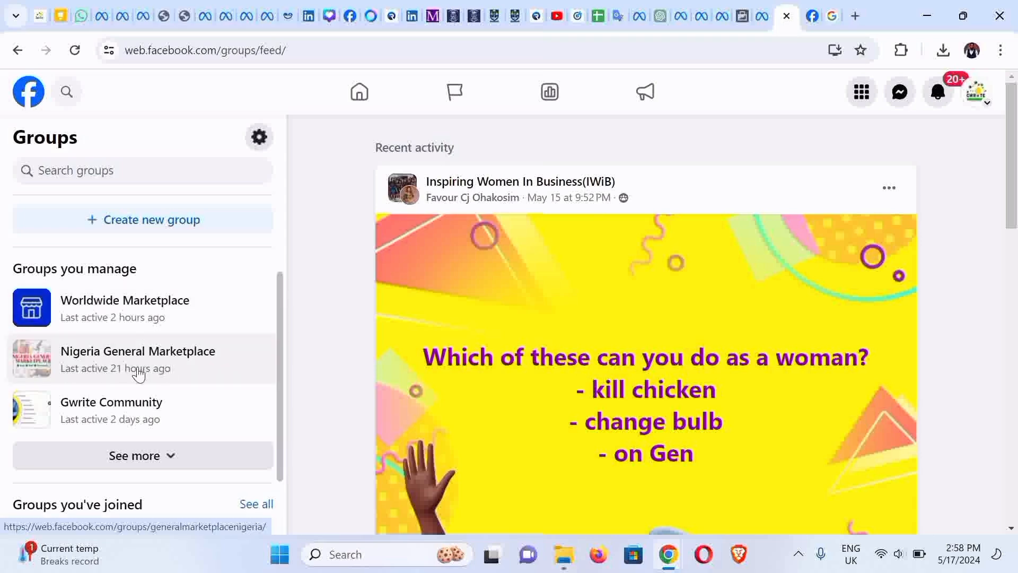
click(196, 367)
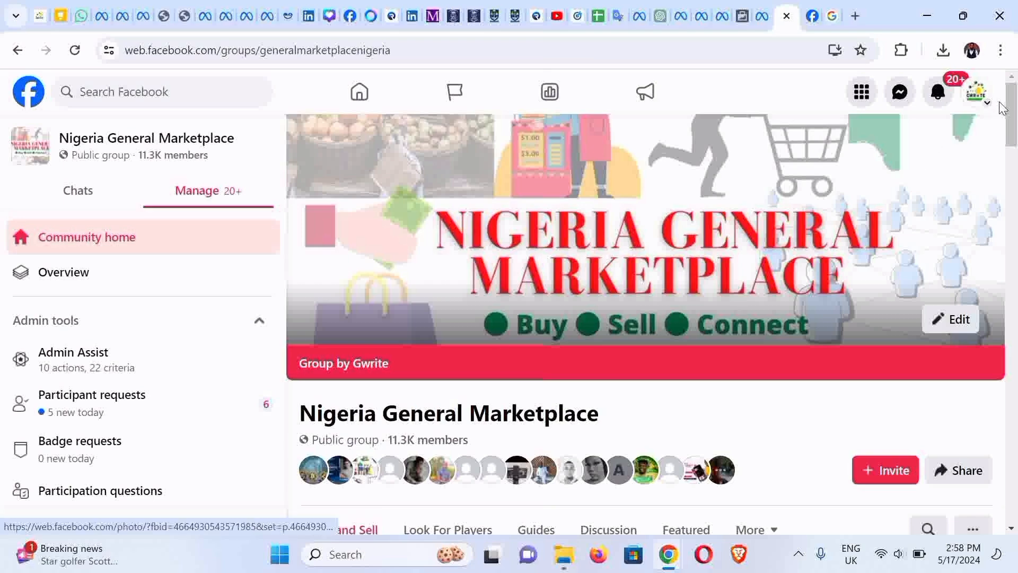
scroll(1014, 121, down, 3)
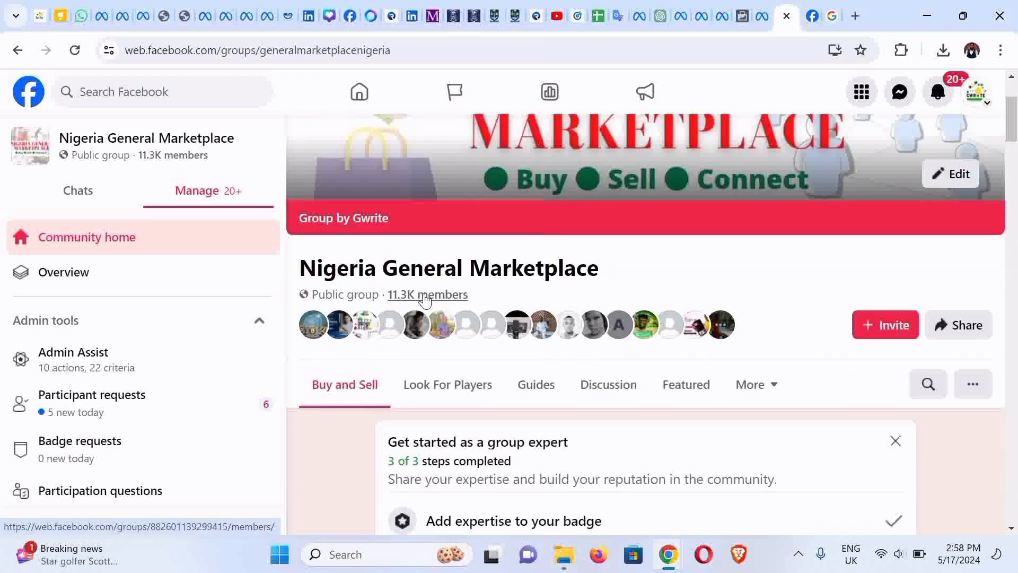
drag(1015, 153, 1015, 282)
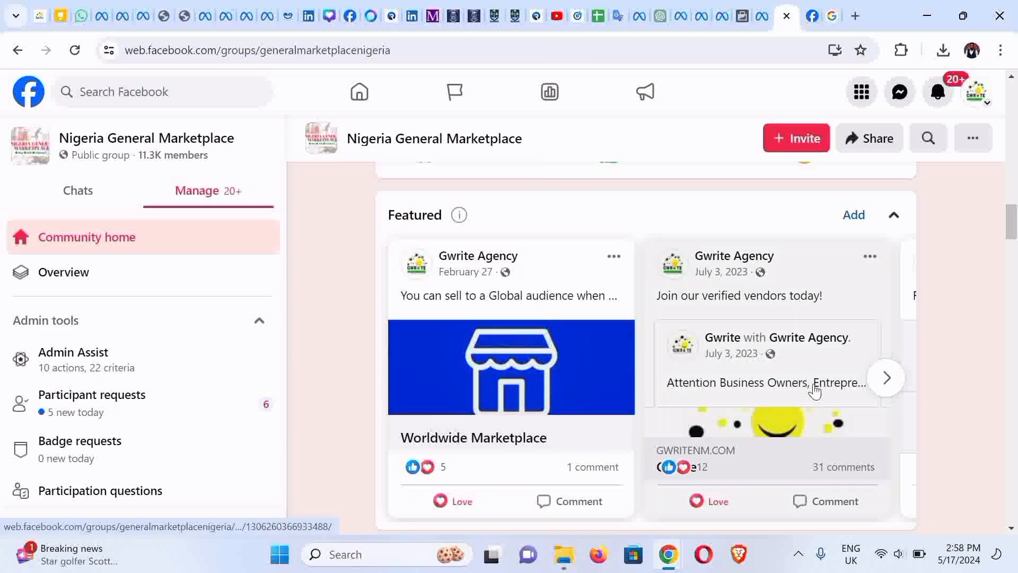
drag(1015, 228, 1016, 321)
scroll(812, 376, up, 5)
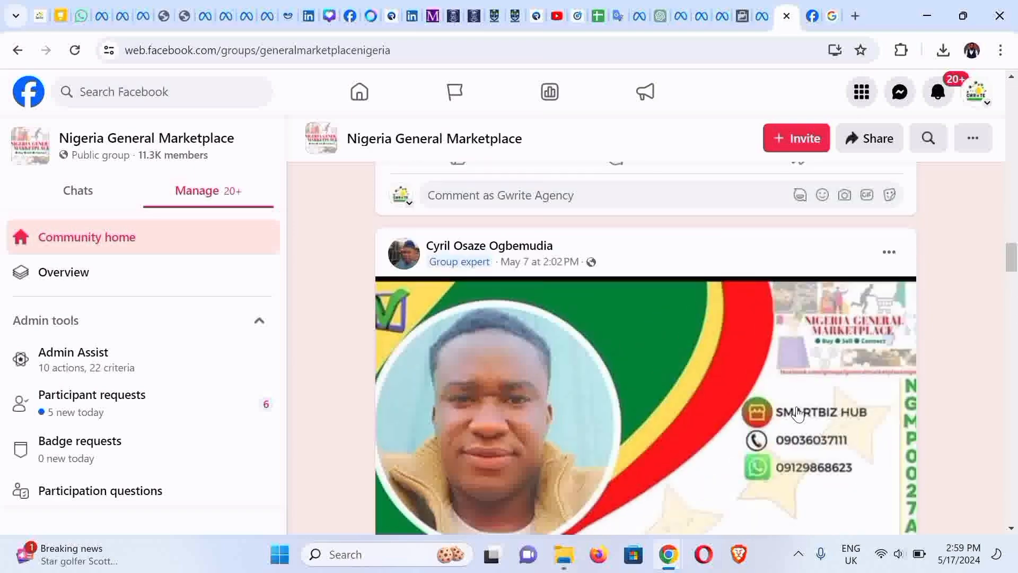
- View the business registration vendor's ID card photo at full size, close it and browse other vendors' posts in the group
drag(1010, 269, 1010, 277)
click(638, 321)
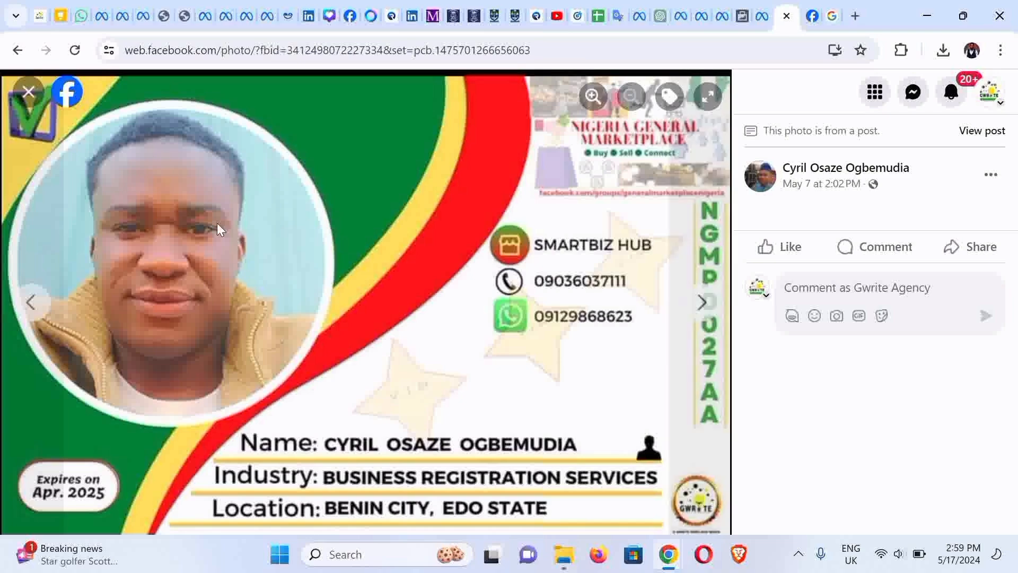
click(29, 92)
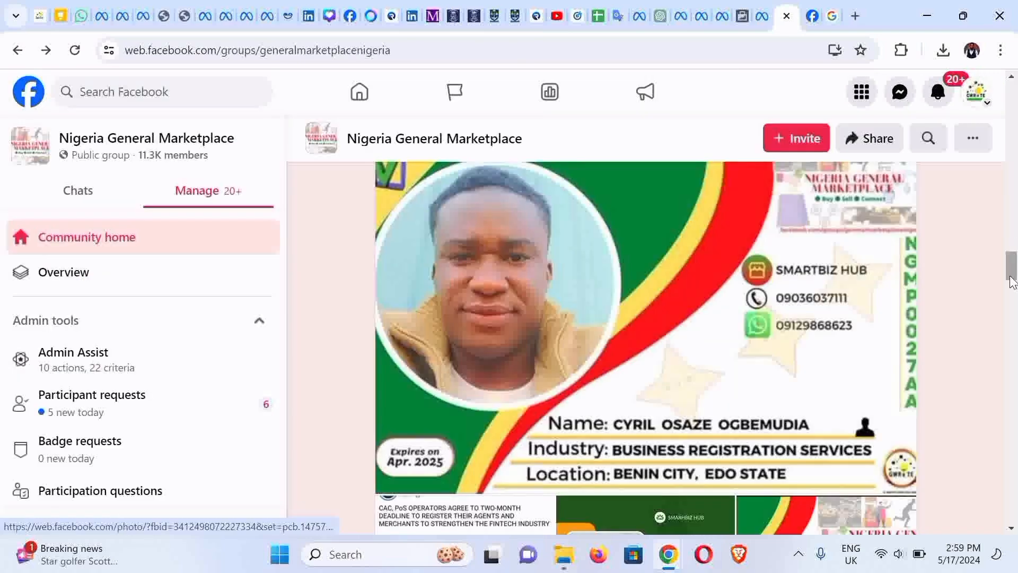
drag(1013, 281, 1017, 323)
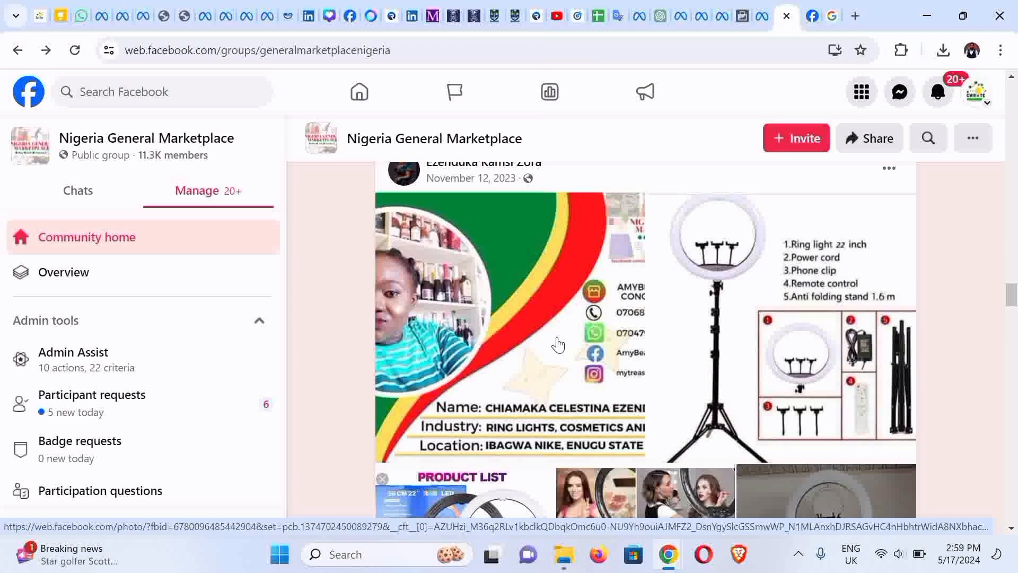
drag(1013, 297, 987, 165)
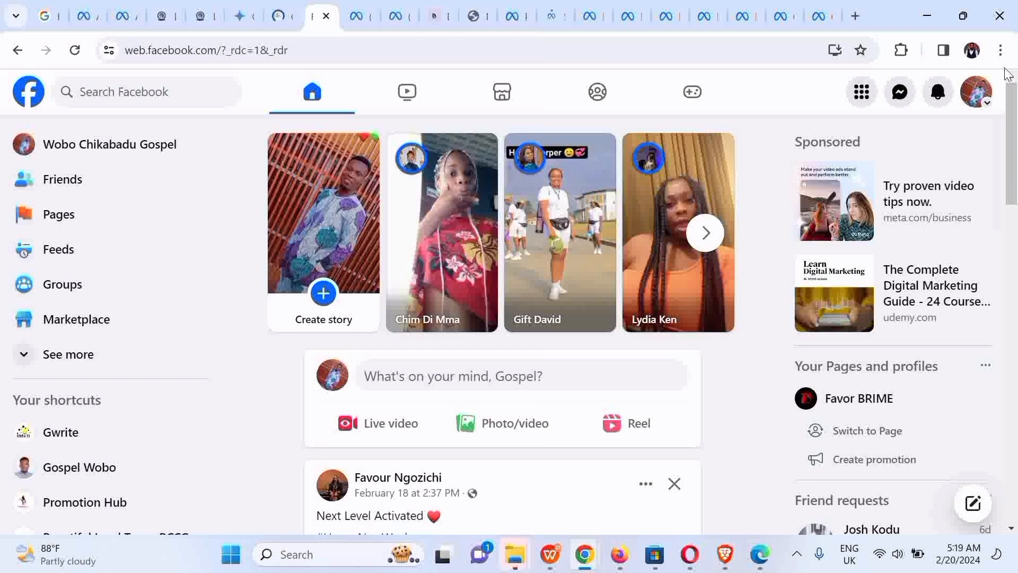
- Find the Japa Items page by searching all profiles for "ja", switch to it and decline the new page tour
click(989, 104)
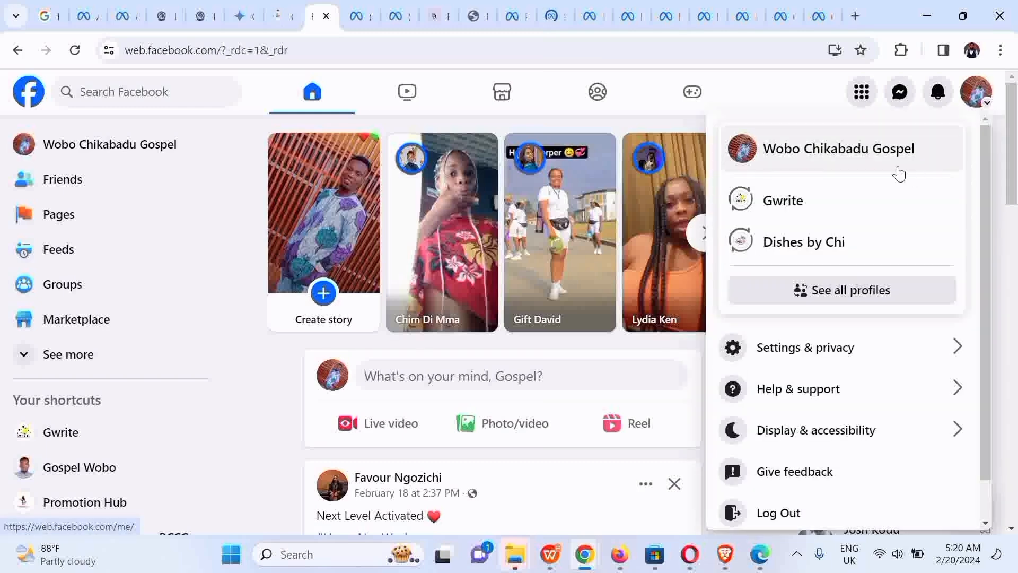
click(844, 289)
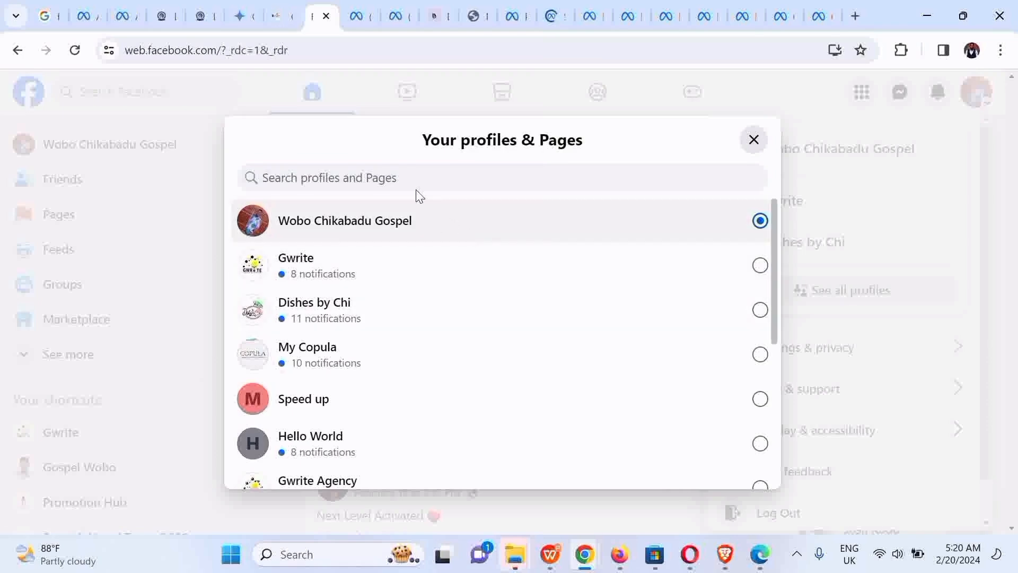
text(ja)
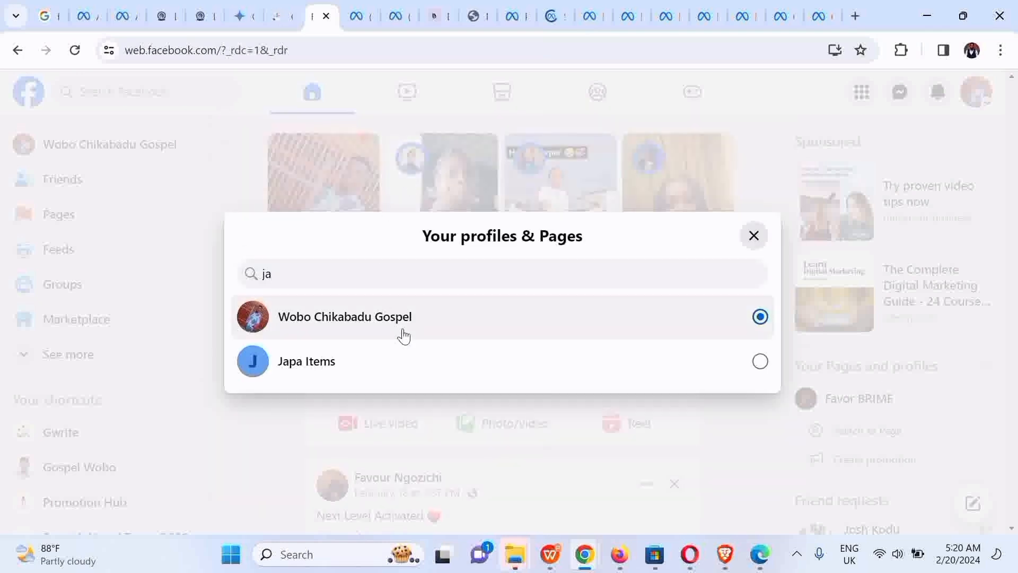
click(424, 361)
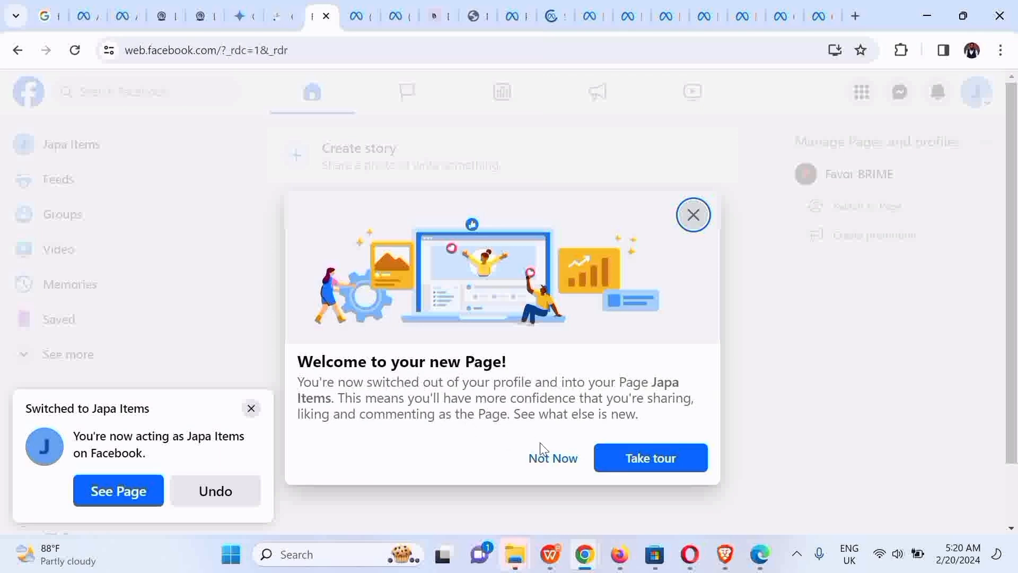
click(553, 458)
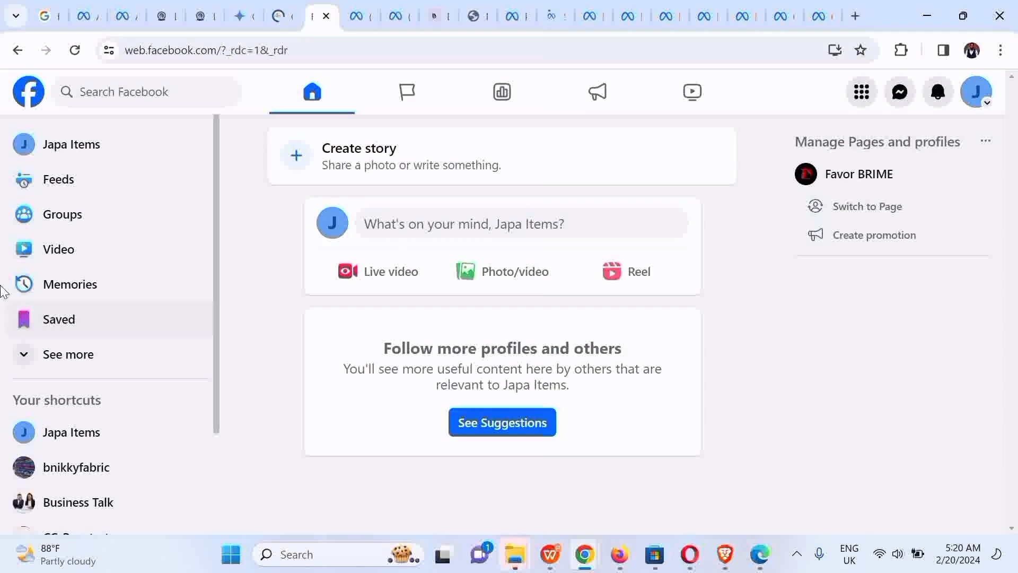
- Start a new Facebook group as the Japa Items page and name it "Japa Items"
click(62, 215)
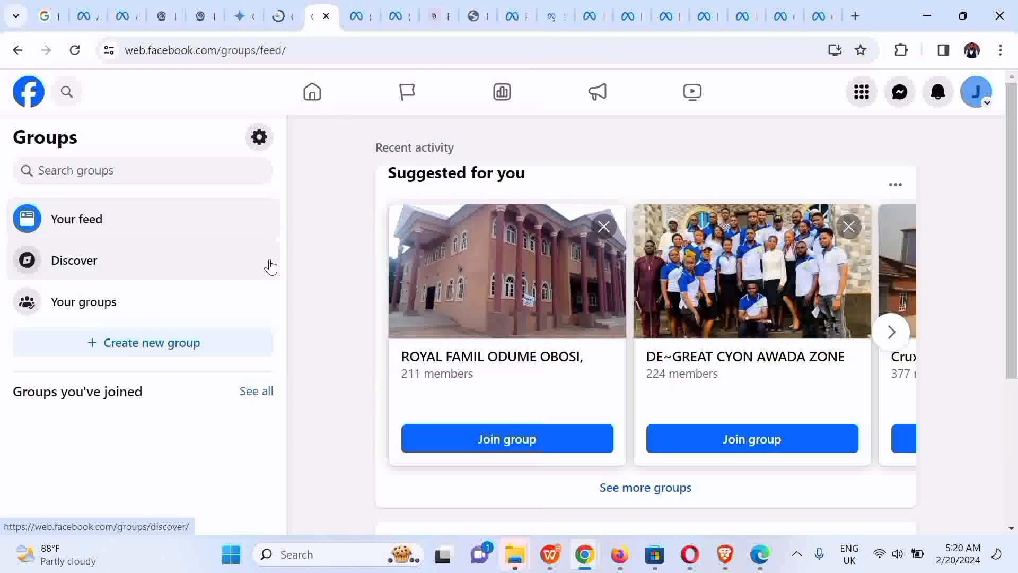
click(166, 354)
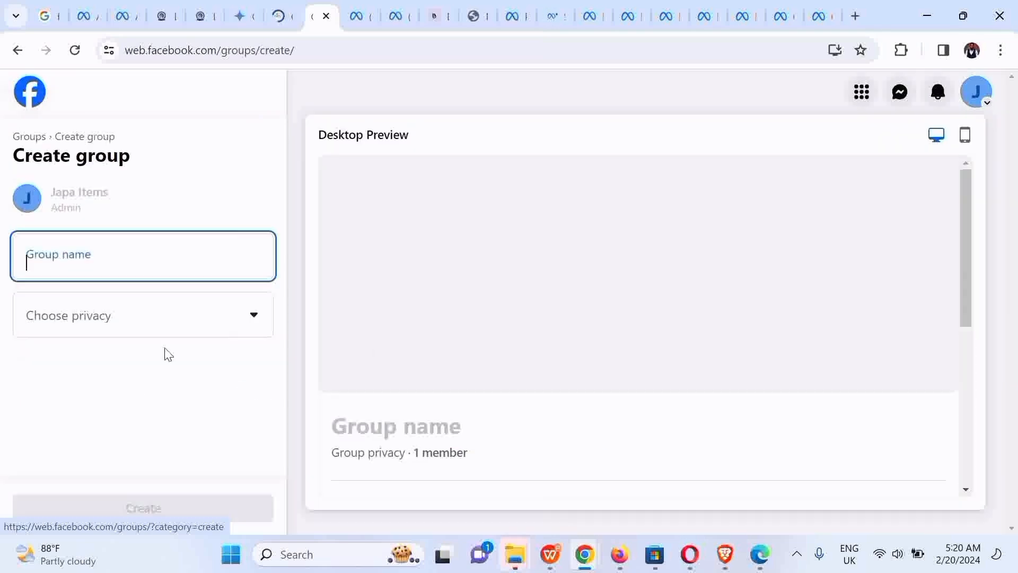
click(92, 264)
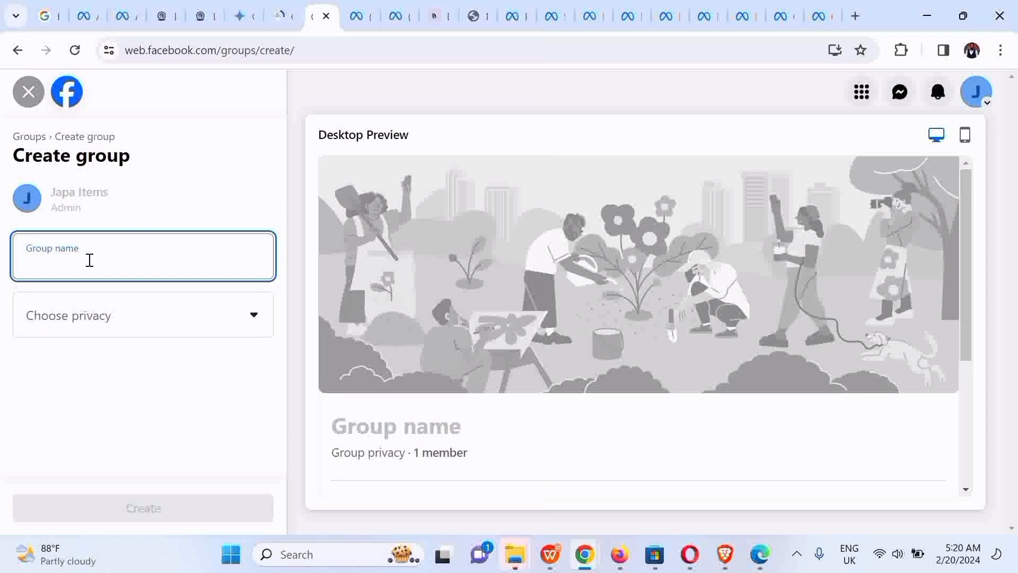
text(Japa )
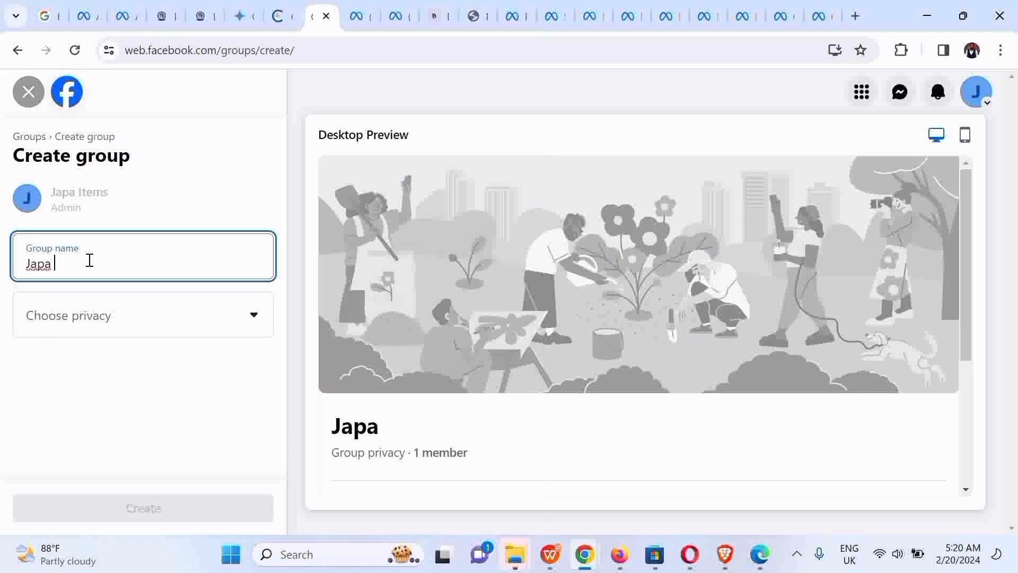
text(Items)
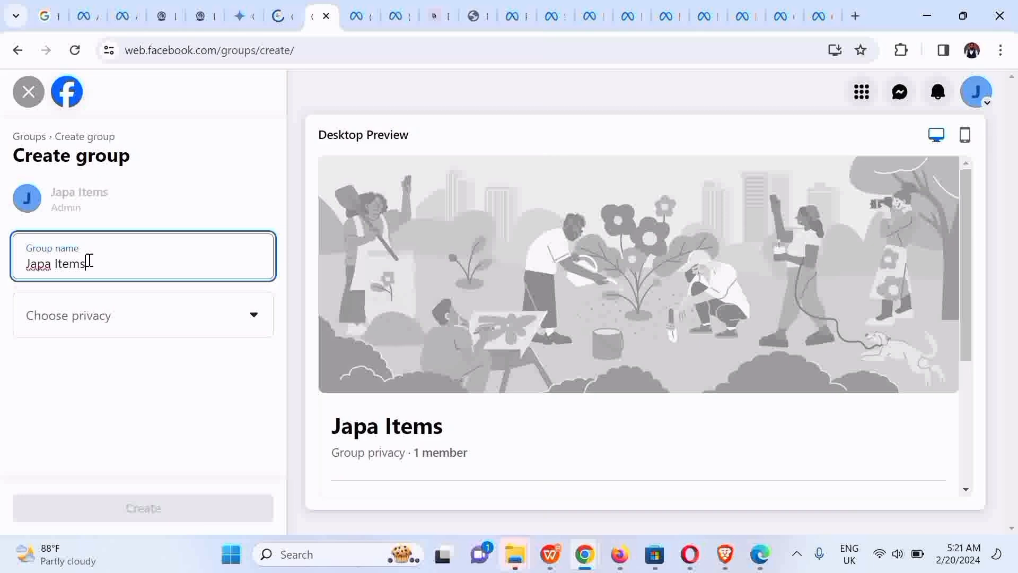
- Set the new group's privacy to Public and create the group
click(152, 328)
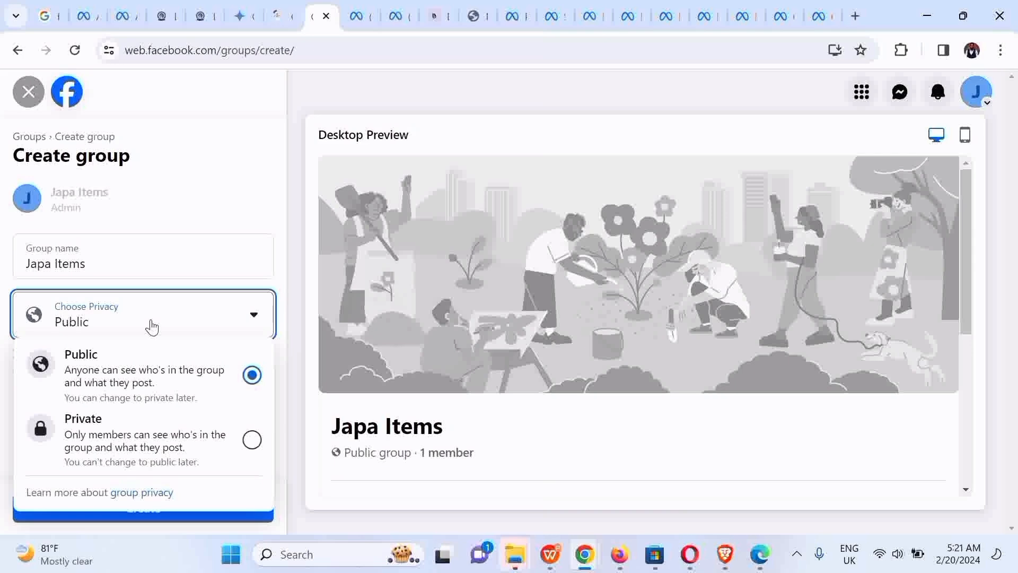
click(222, 373)
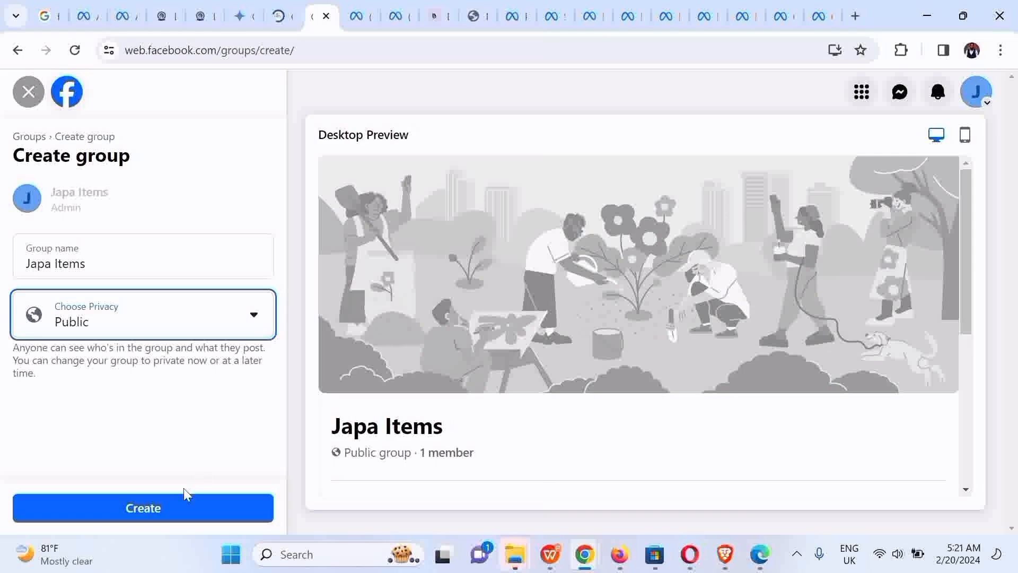
click(162, 512)
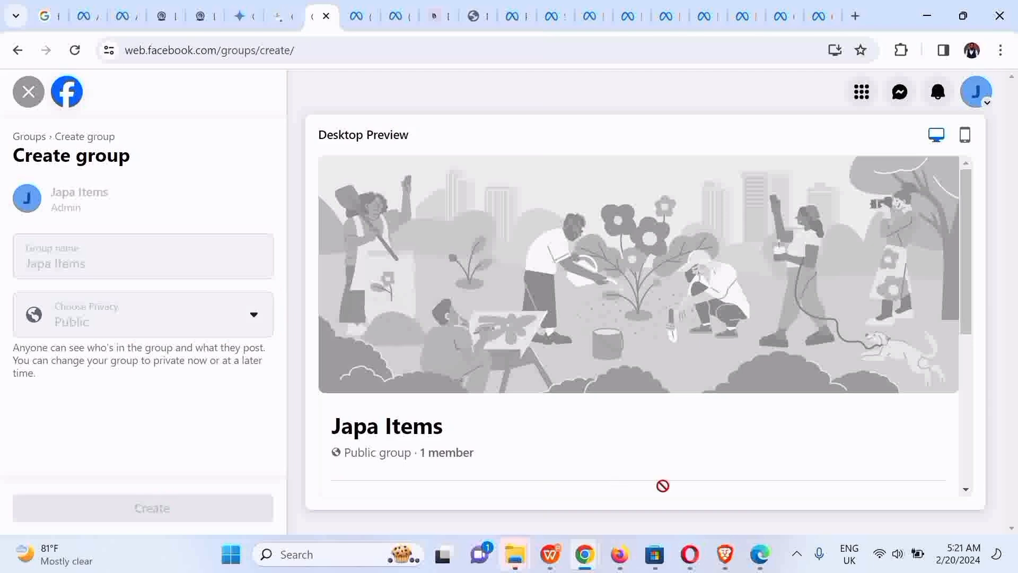
click(796, 557)
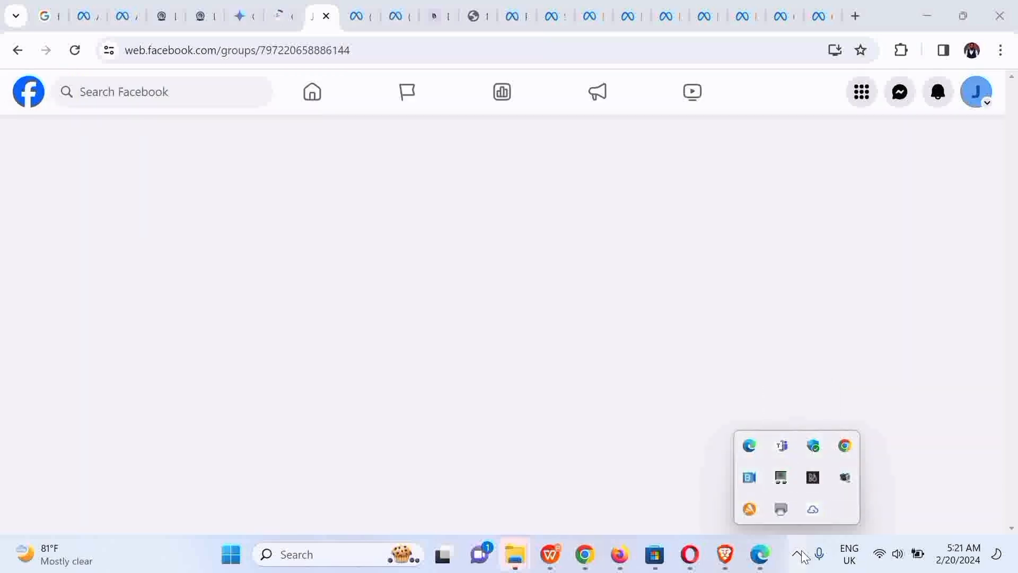
click(800, 554)
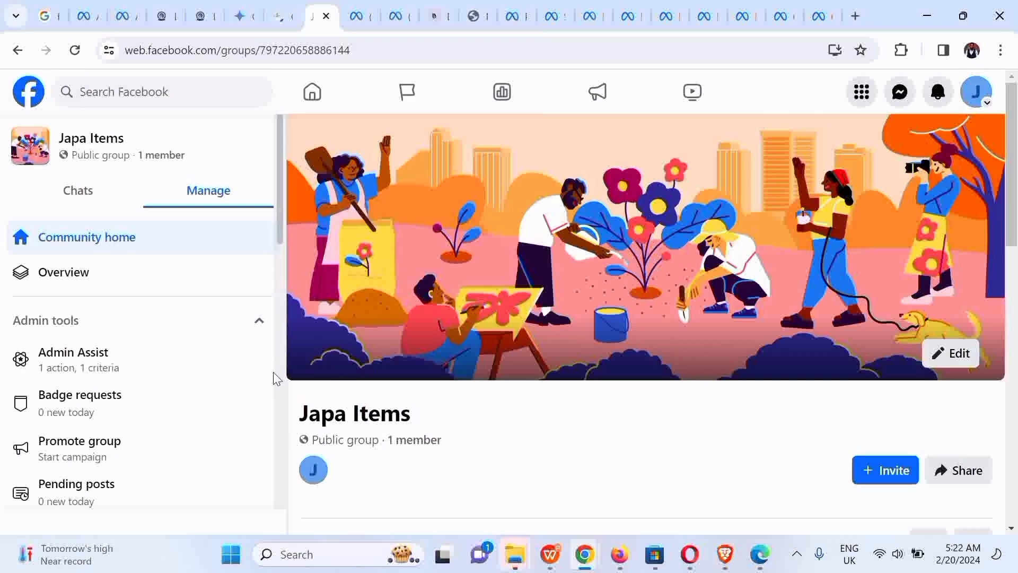
- Examine the new group's admin tools, settings and insights entries, its Overview page and its Chats section
scroll(279, 244, down, 10)
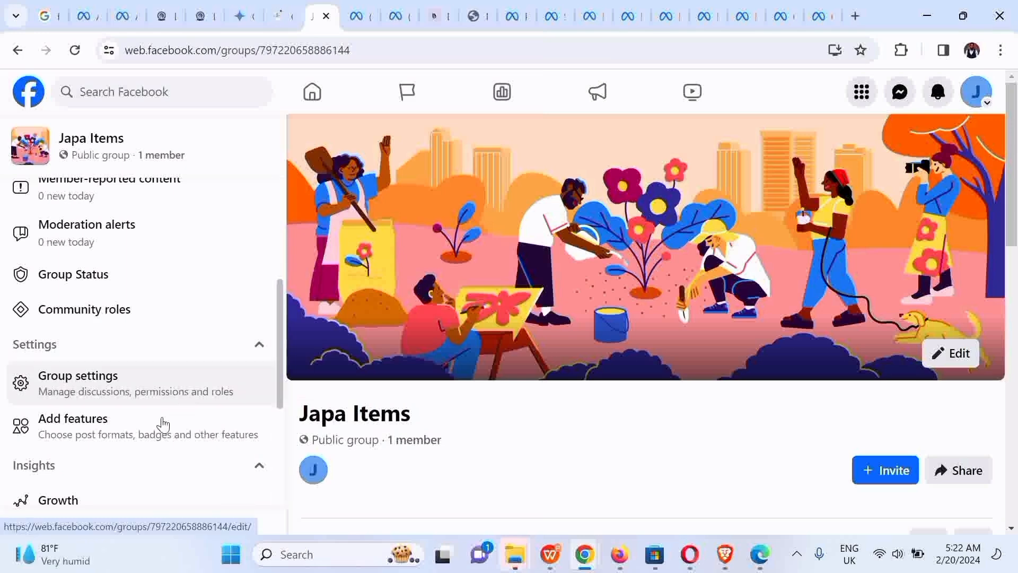
scroll(268, 432, down, 5)
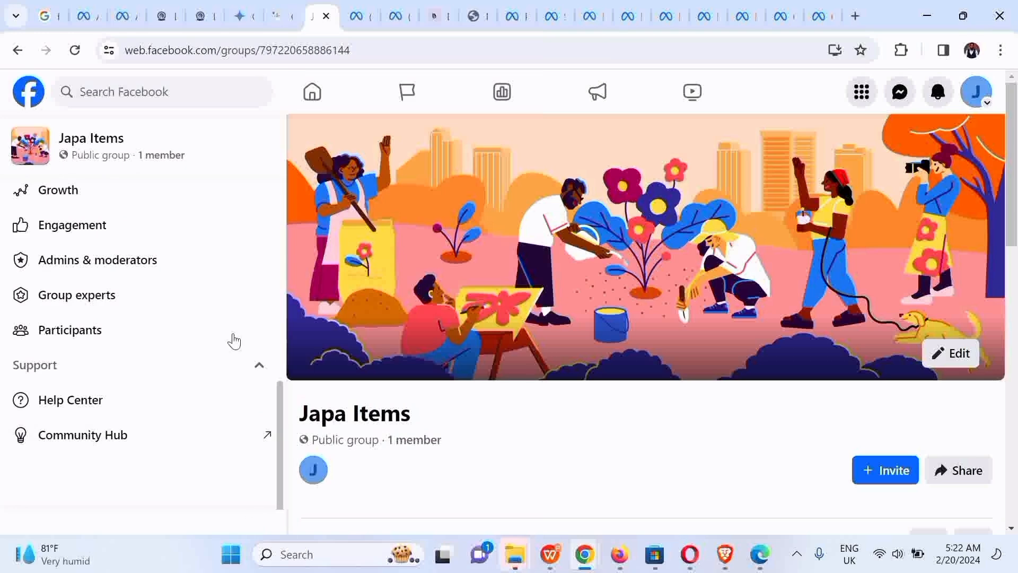
scroll(234, 340, up, 10)
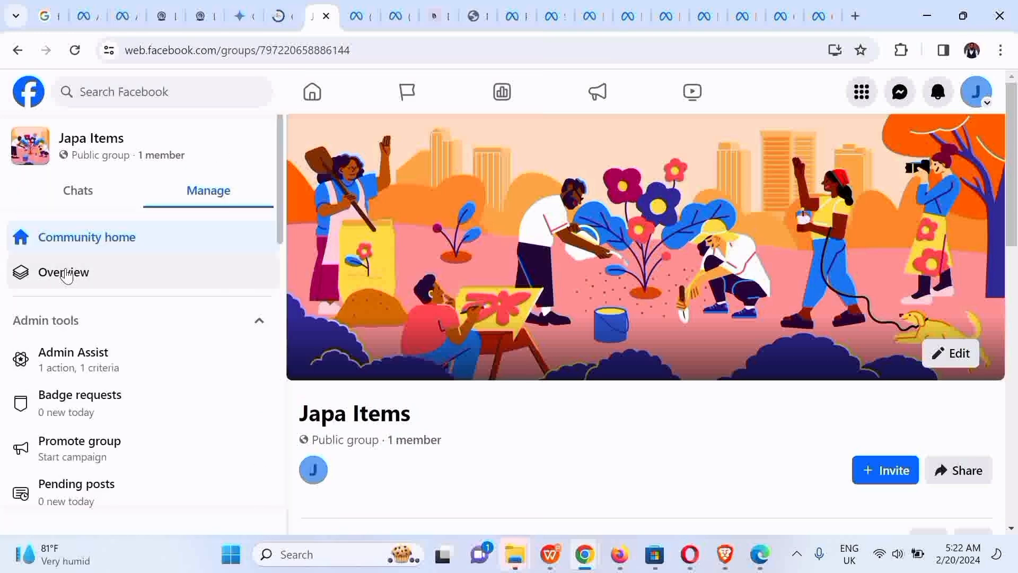
click(66, 274)
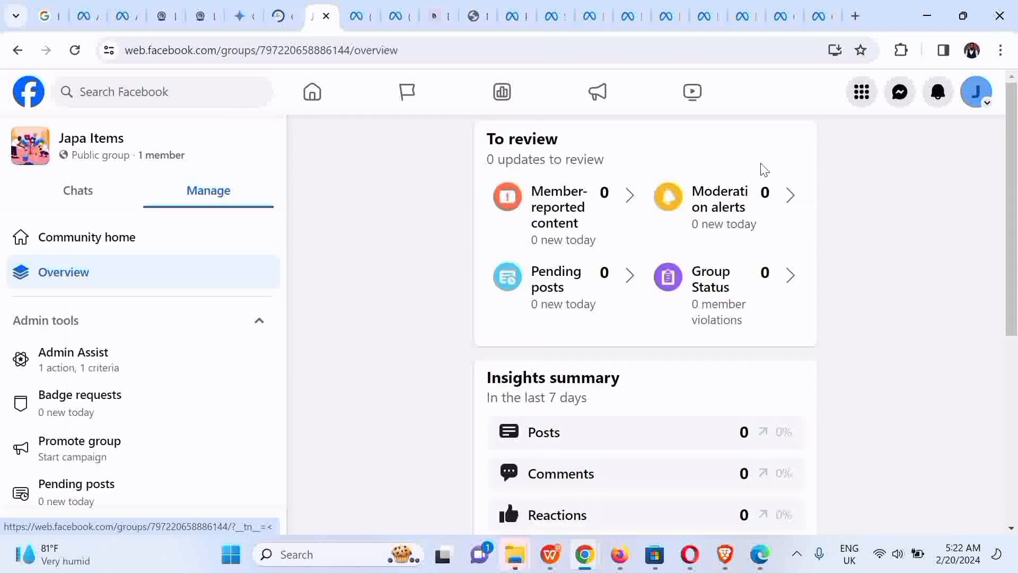
drag(1009, 227, 1011, 472)
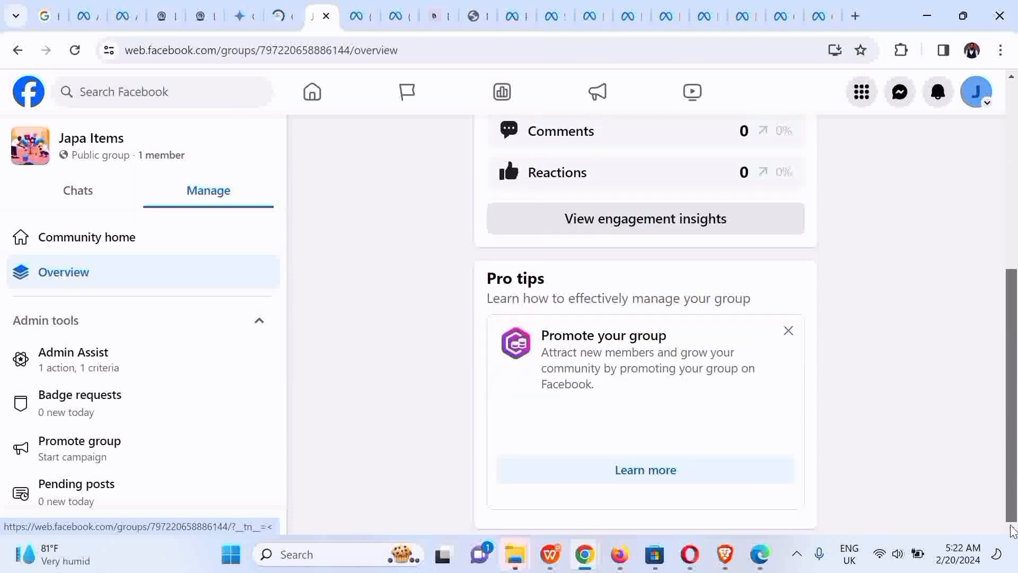
drag(1011, 342, 1001, 186)
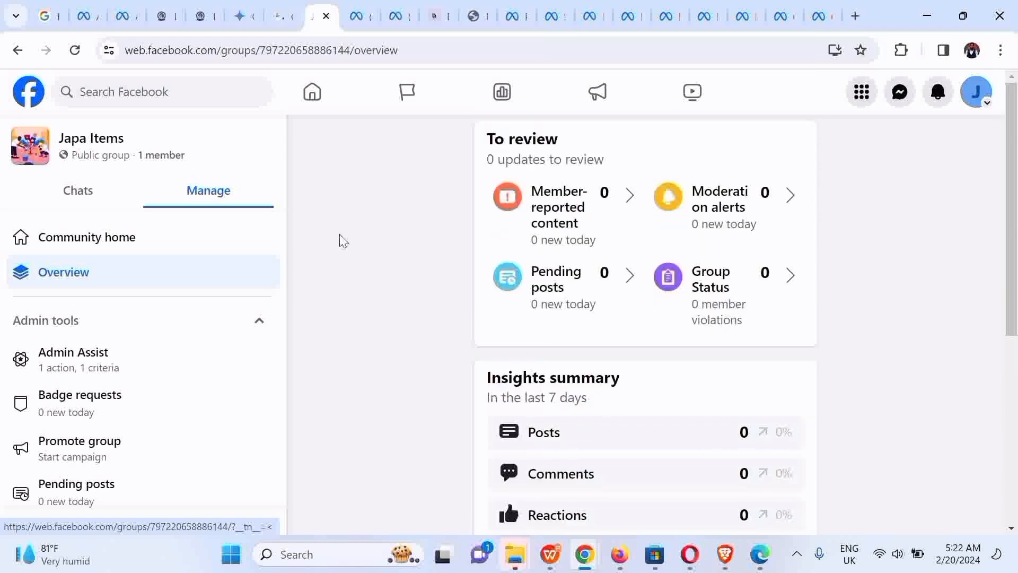
click(96, 202)
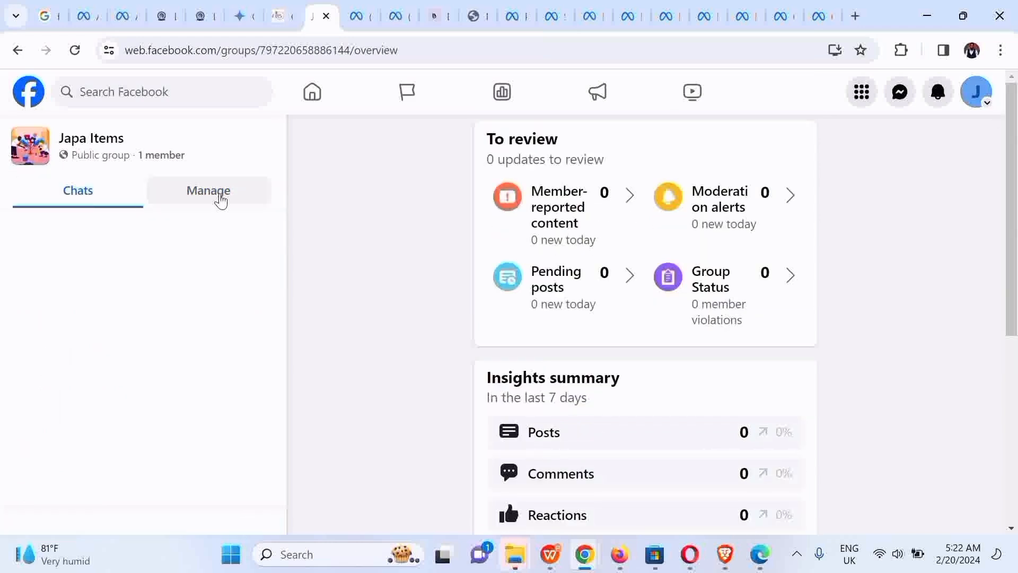
click(221, 200)
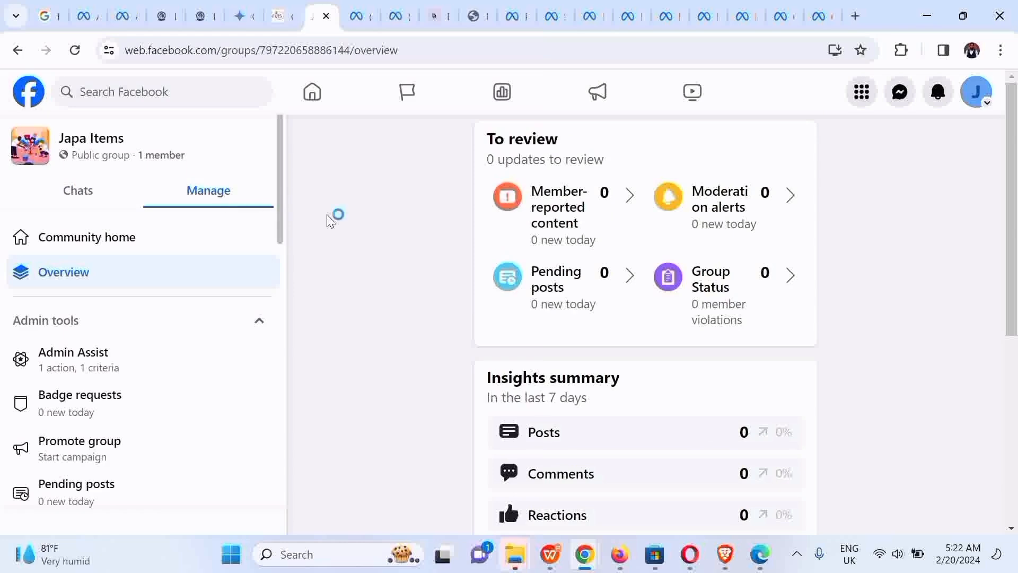
- Open the group settings, set the group's web address to "japaitems" and save it
drag(284, 170, 196, 350)
click(147, 350)
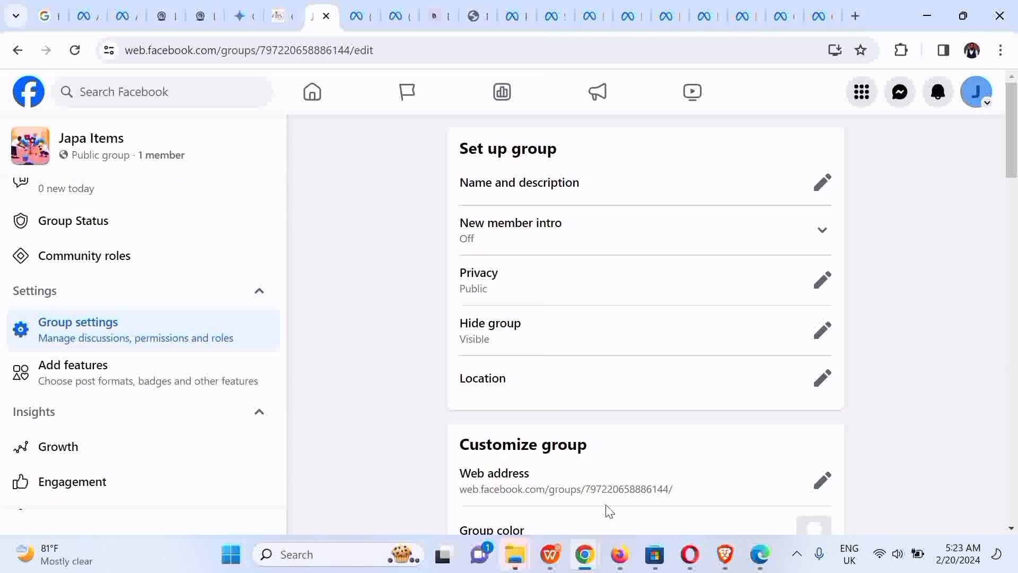
click(821, 482)
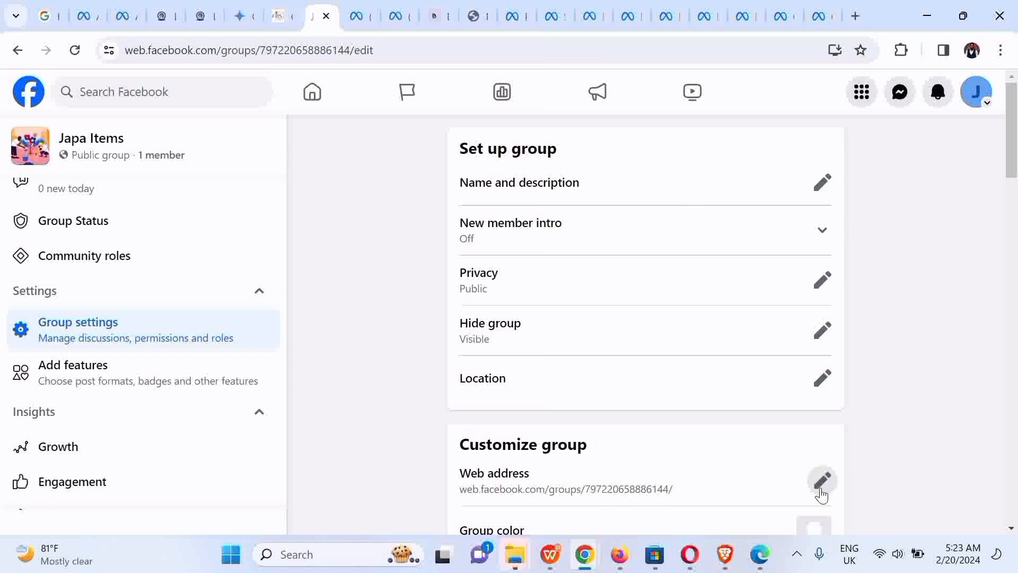
click(696, 530)
text(japaitems)
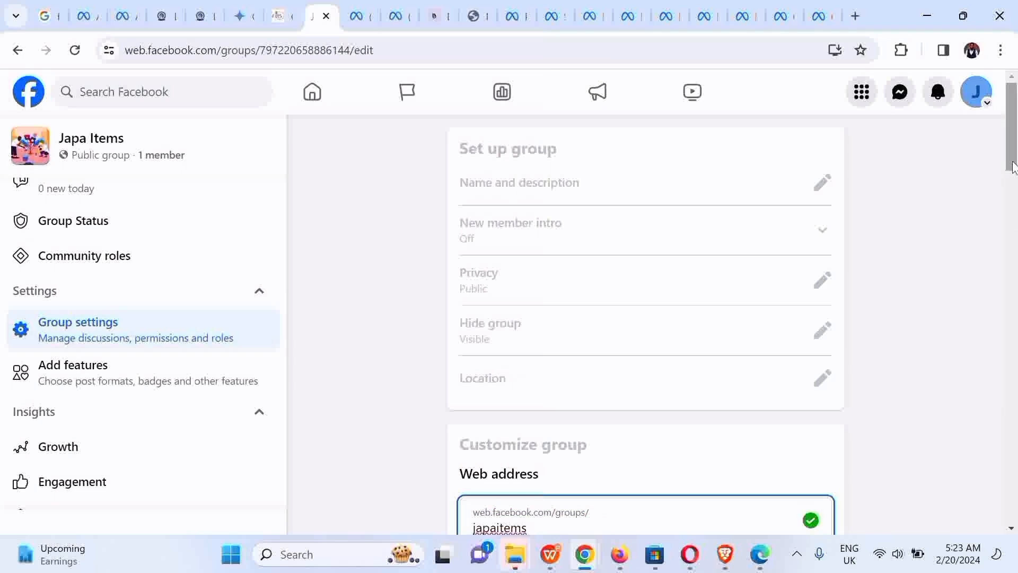
scroll(1013, 202, down, 4)
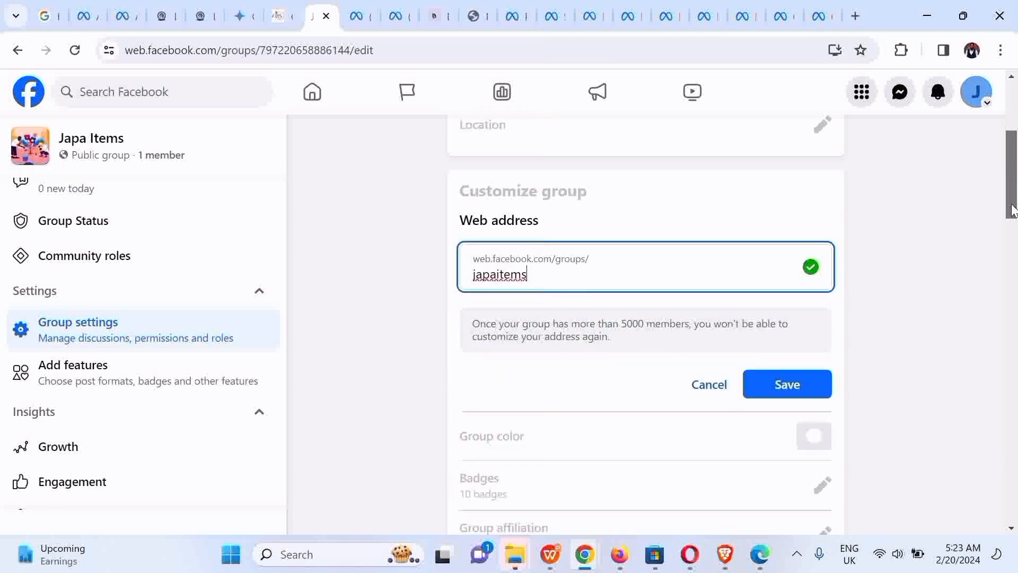
scroll(1012, 210, down, 1)
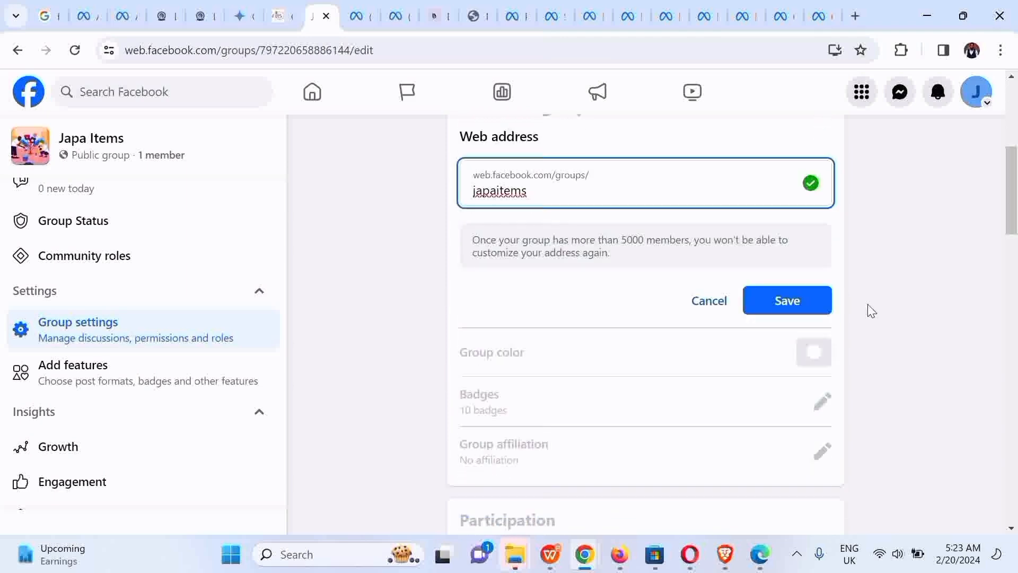
click(788, 313)
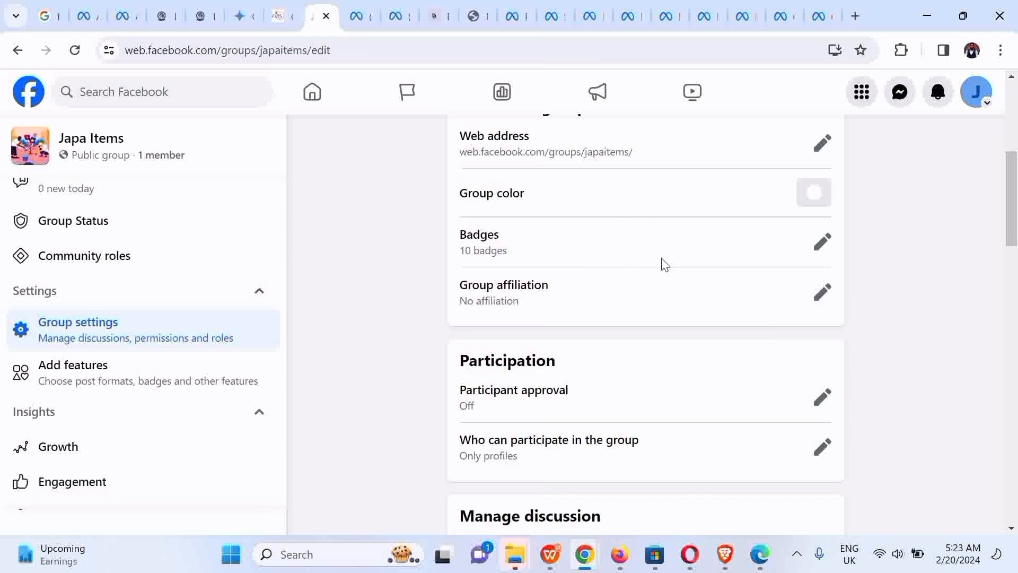
- Set the group's primary color to the bright blue in the first row of swatches and save it
click(805, 208)
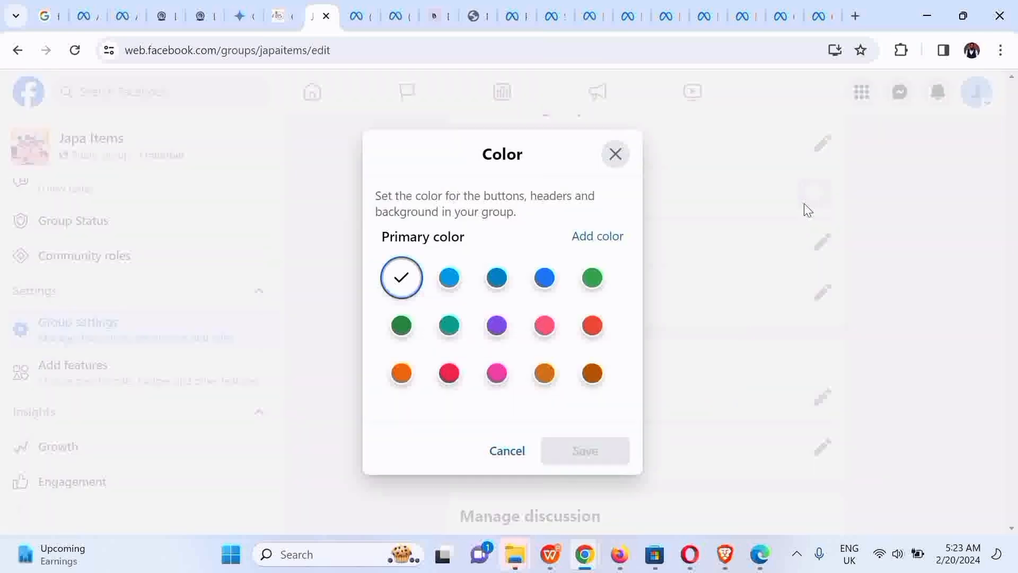
click(543, 292)
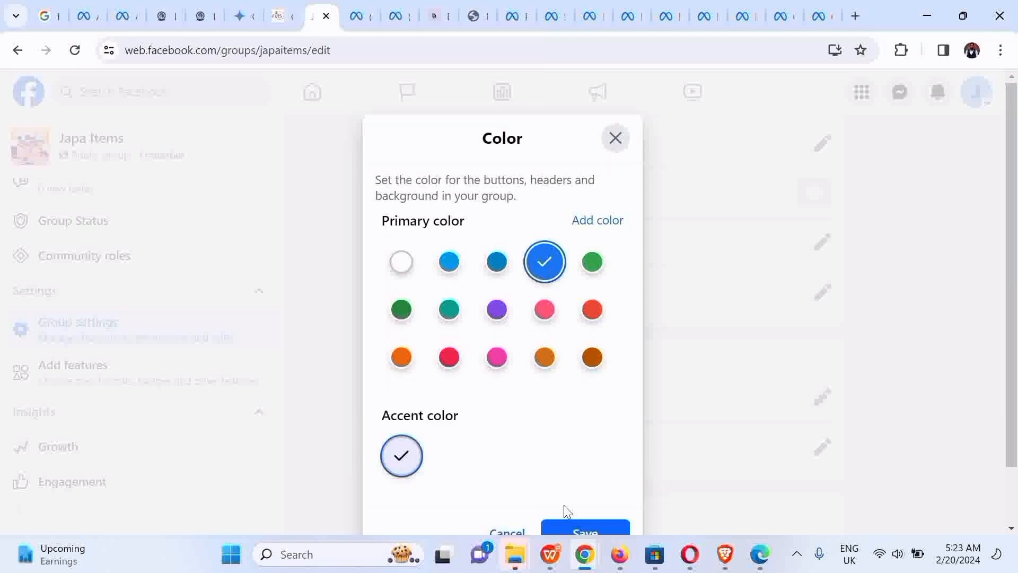
click(588, 531)
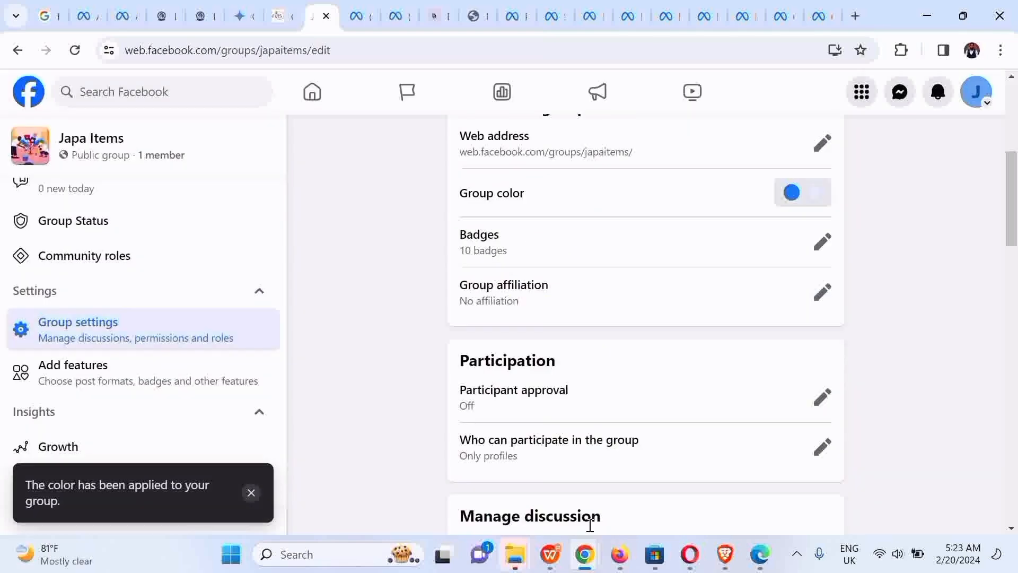
- Turn on group affiliation with Japa Items as the affiliated admin and save it
click(822, 293)
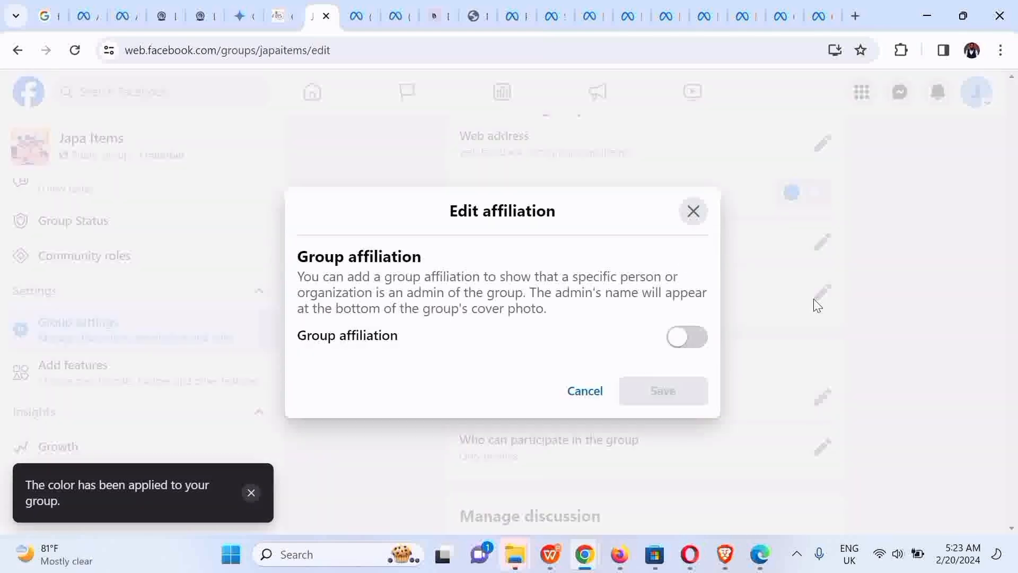
click(696, 342)
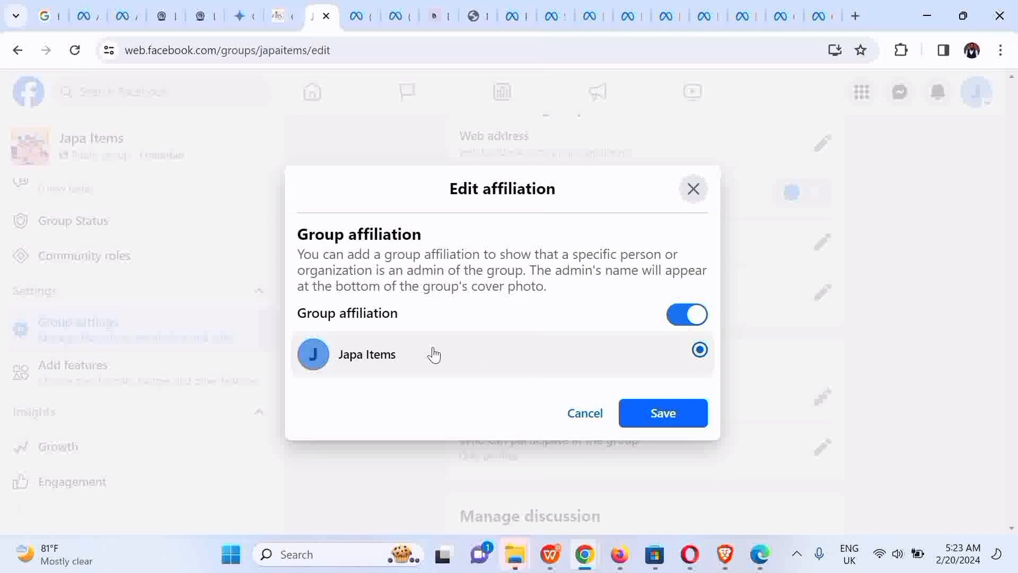
click(661, 416)
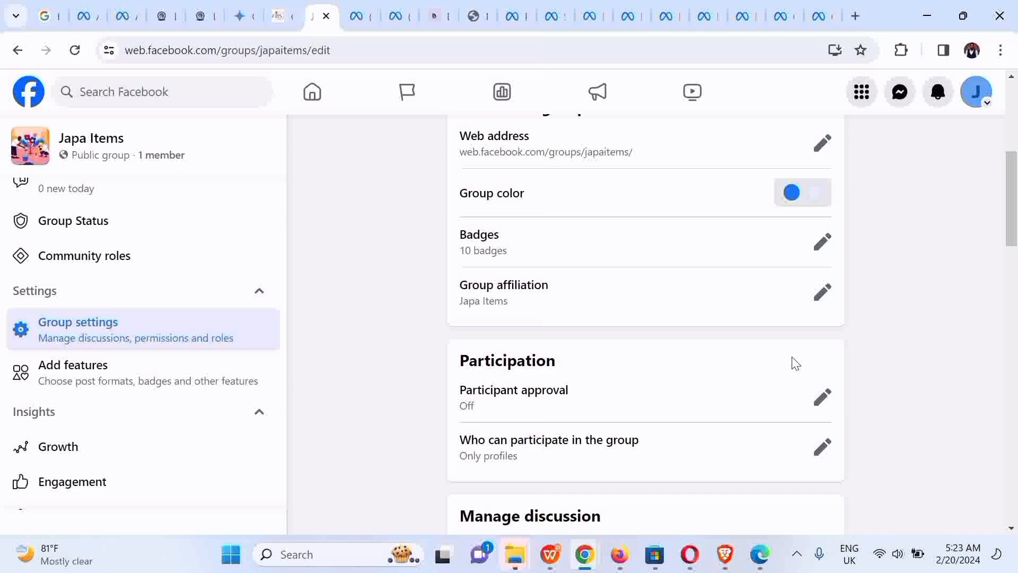
- Switch participant approval to On for the group and save the setting
drag(1009, 215, 1009, 244)
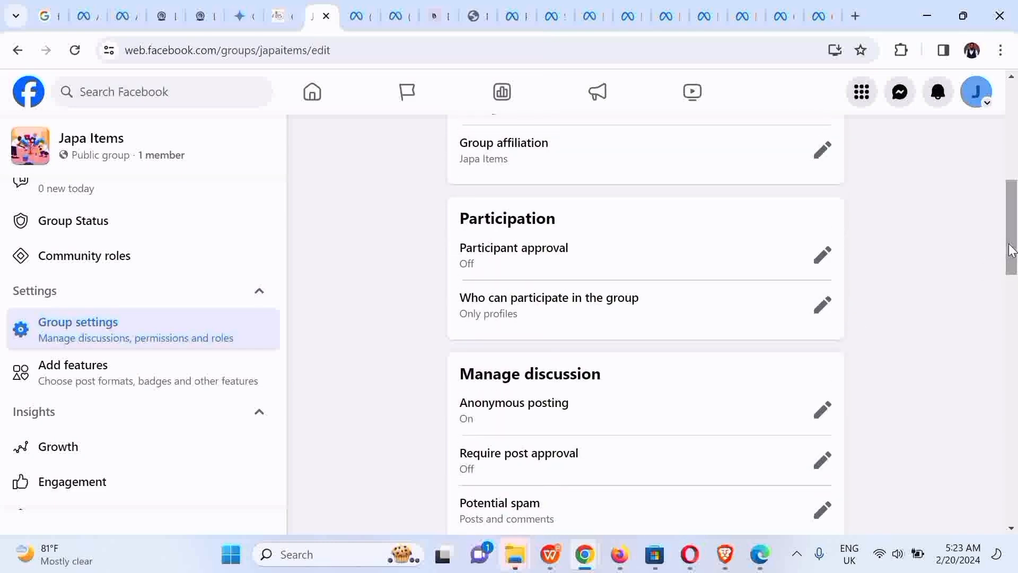
click(819, 262)
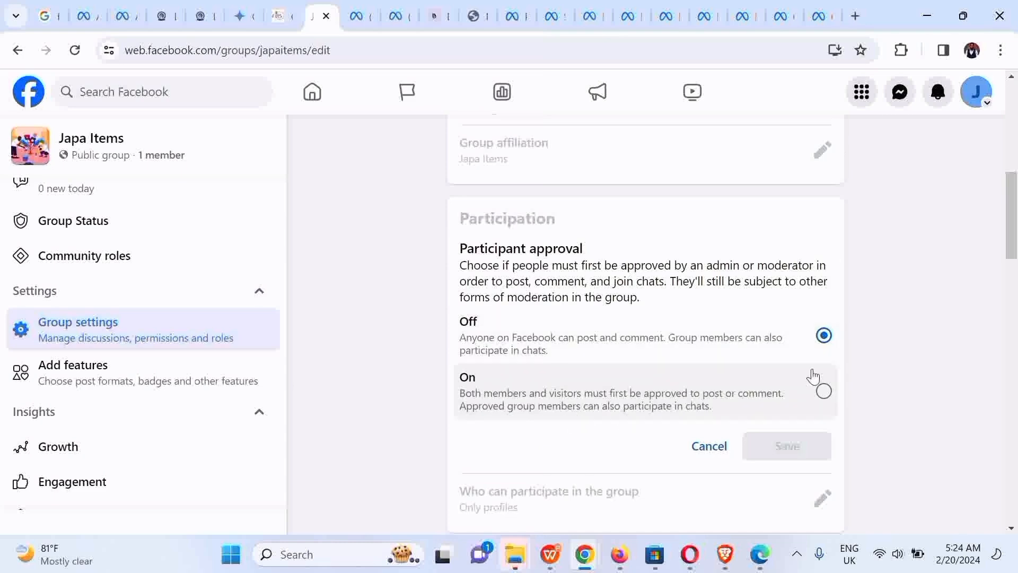
click(824, 399)
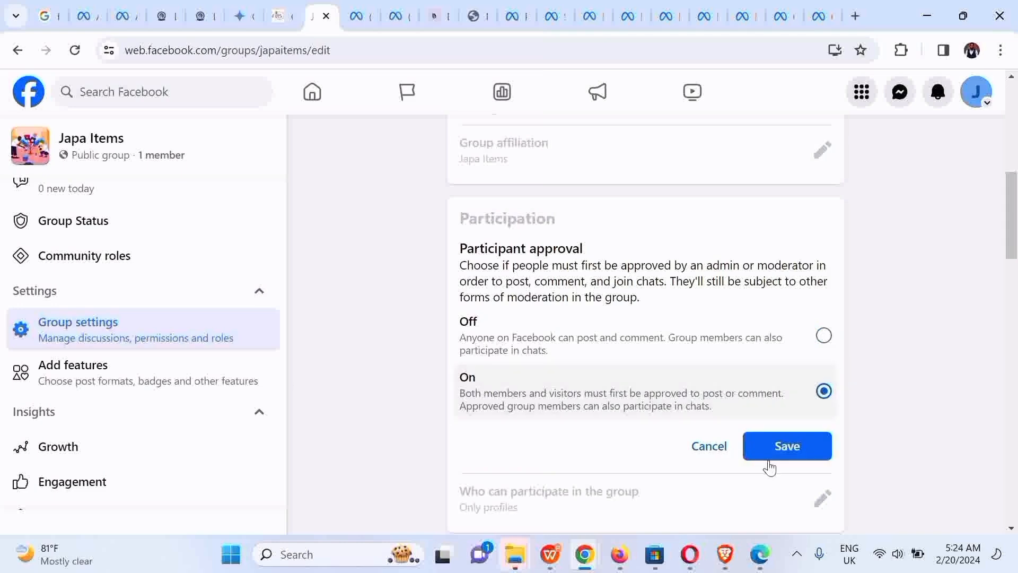
click(784, 453)
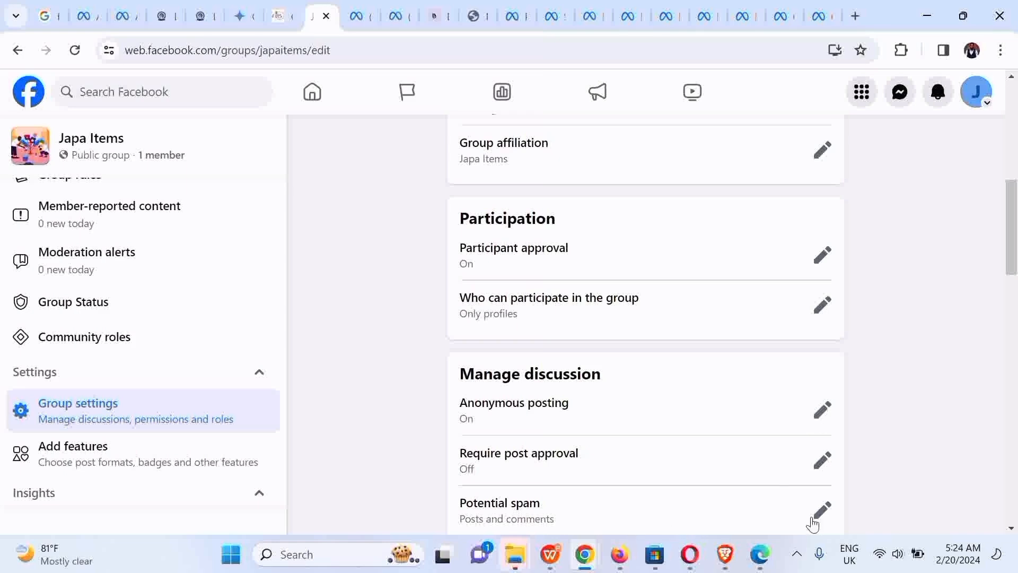
- Open the post format settings, go to adding formats and examine the features available for the group
scroll(1017, 279, down, 5)
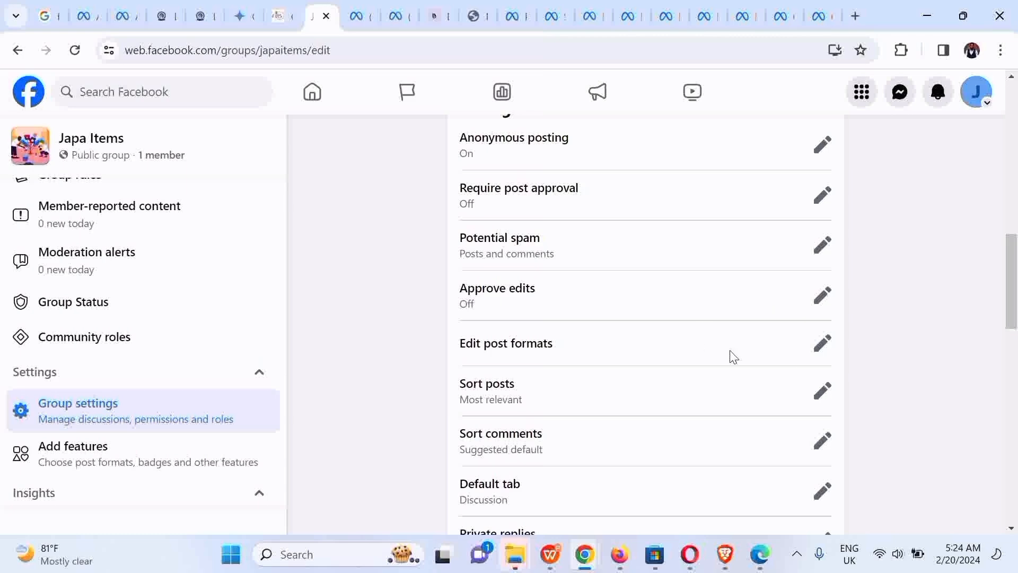
click(831, 360)
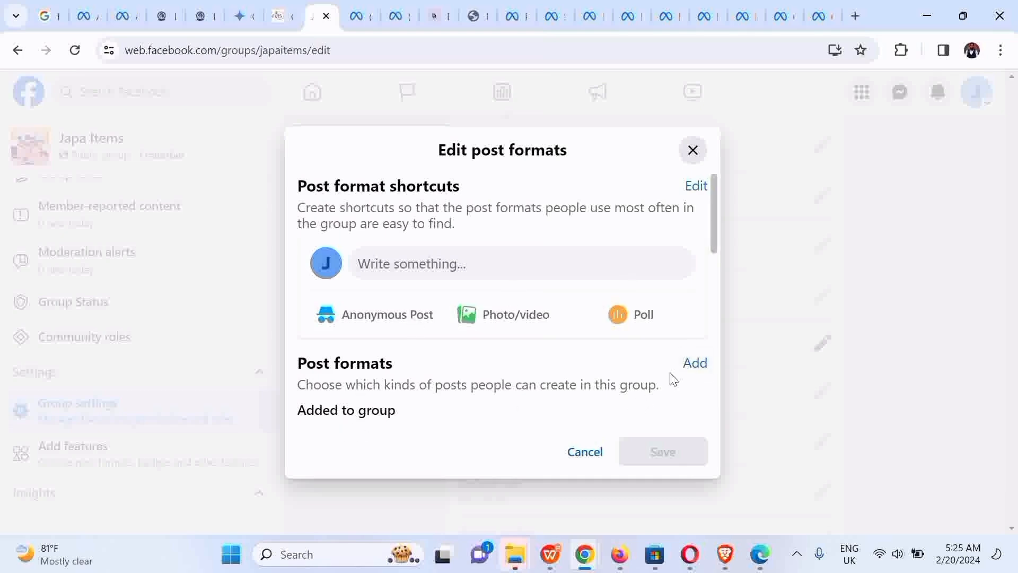
click(690, 366)
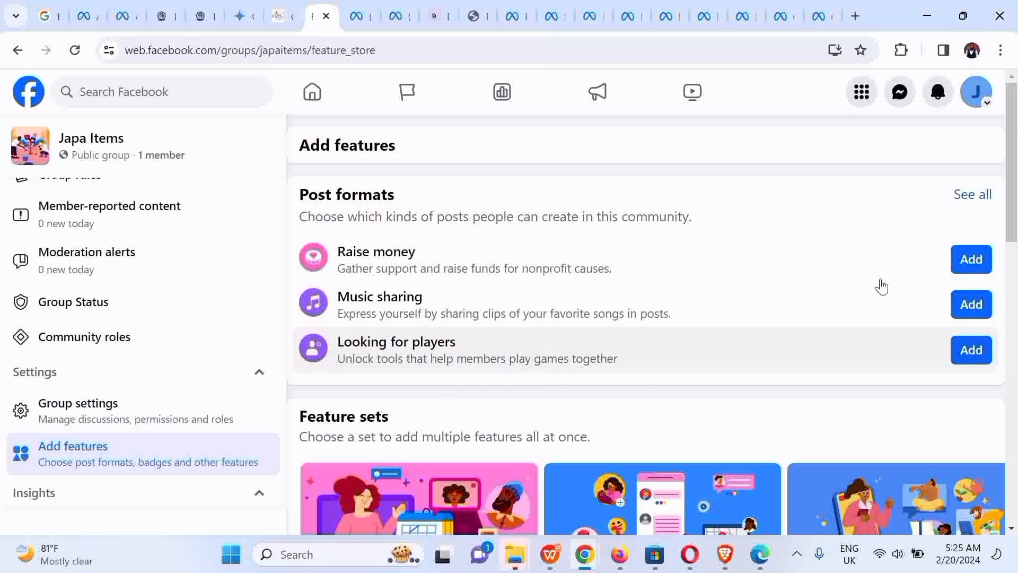
drag(1012, 224, 1016, 494)
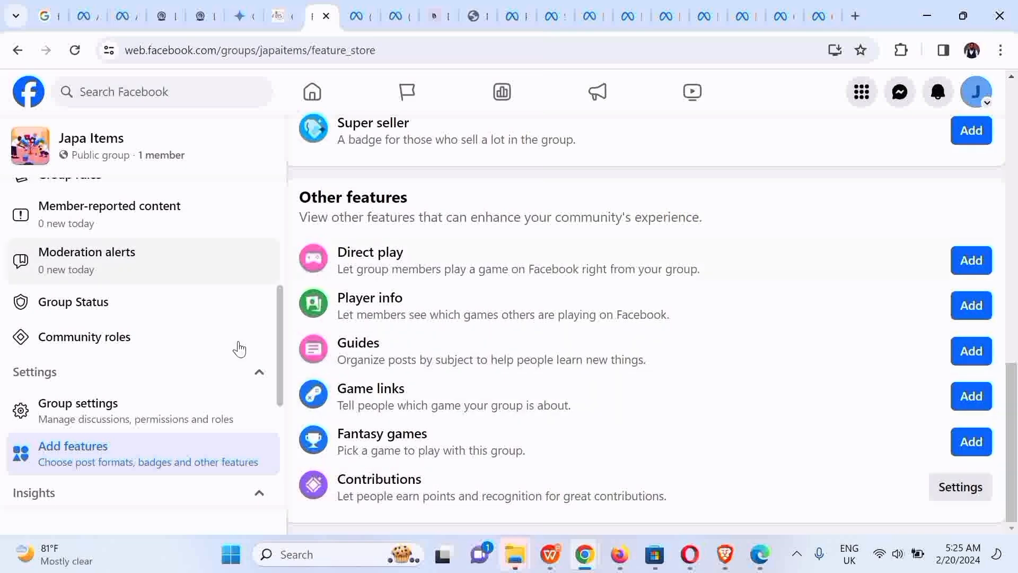
drag(1014, 424, 1013, 127)
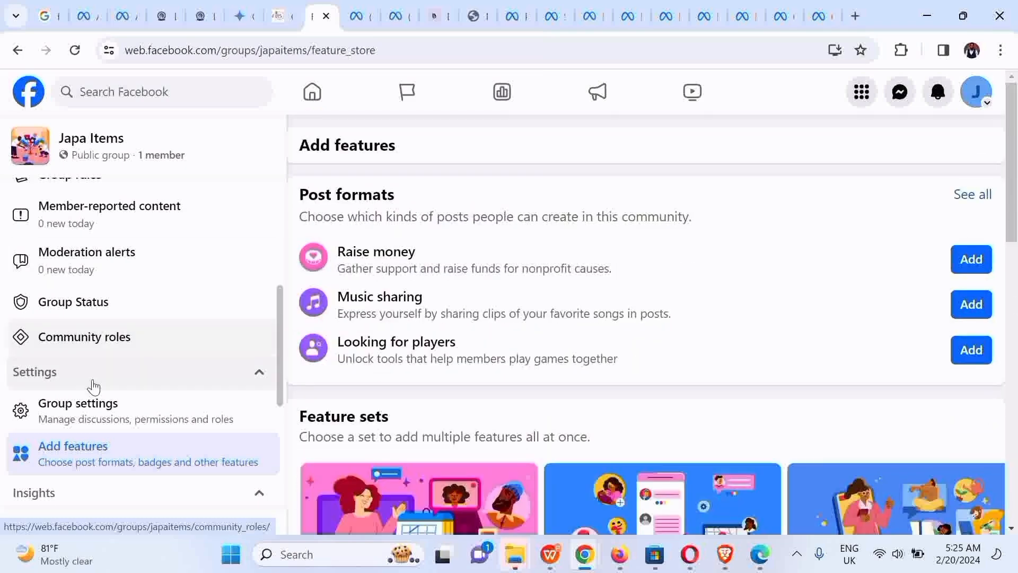
- Return to the group settings and review them through to Manage advanced settings, viewing and closing the Linked Pages dialog
click(80, 408)
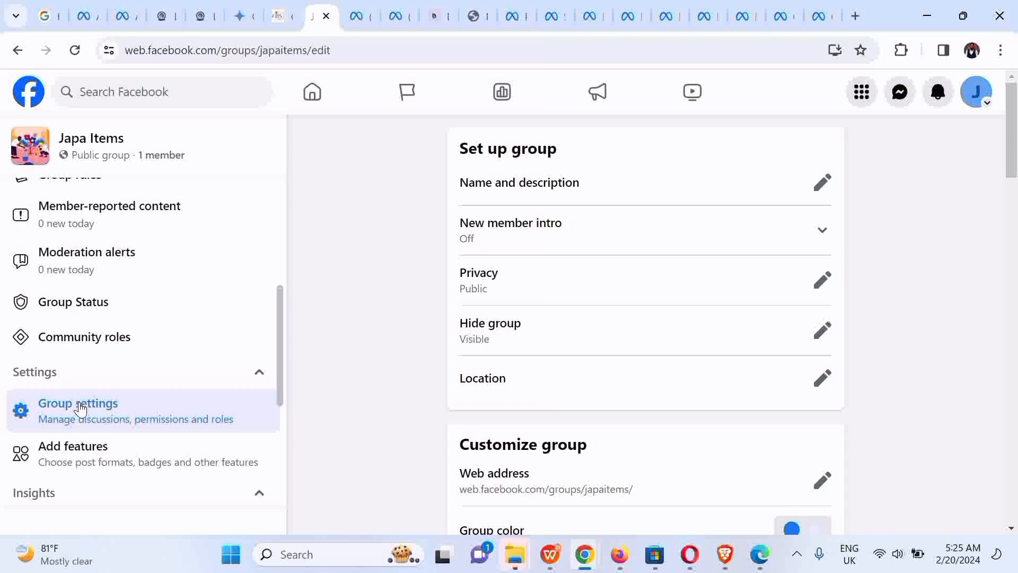
drag(1011, 162, 1015, 518)
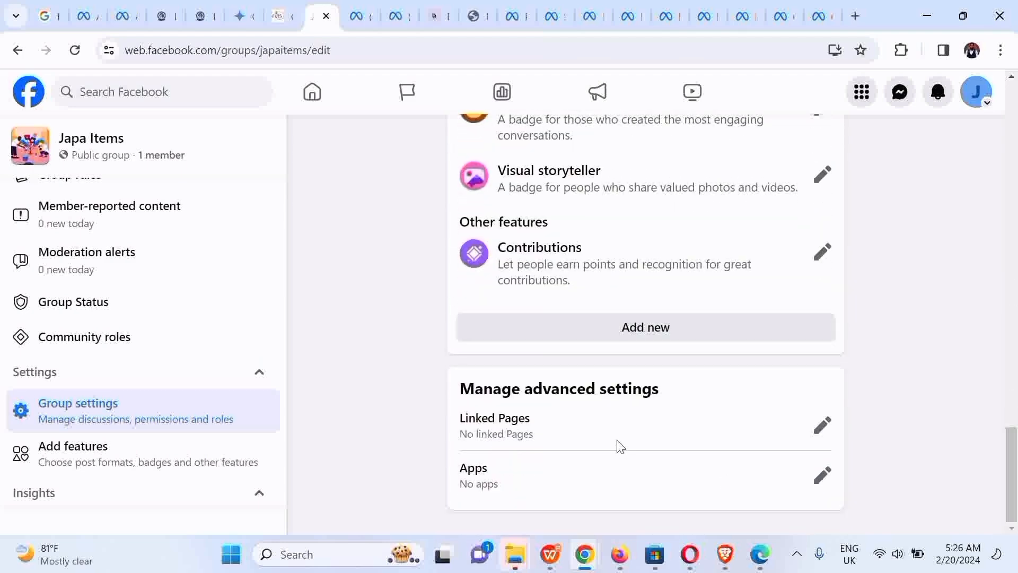
click(819, 427)
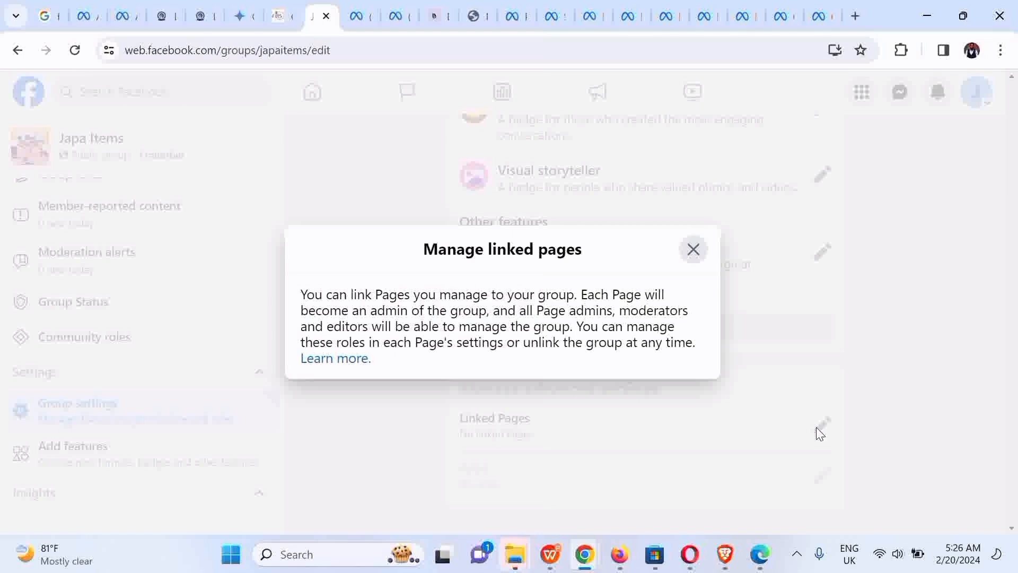
click(695, 259)
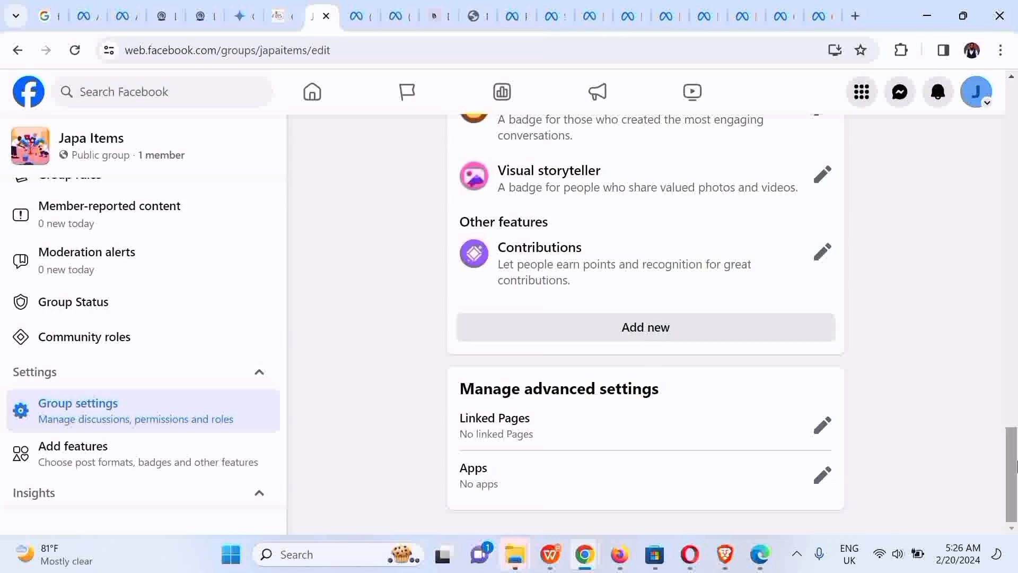
drag(1015, 465, 961, 55)
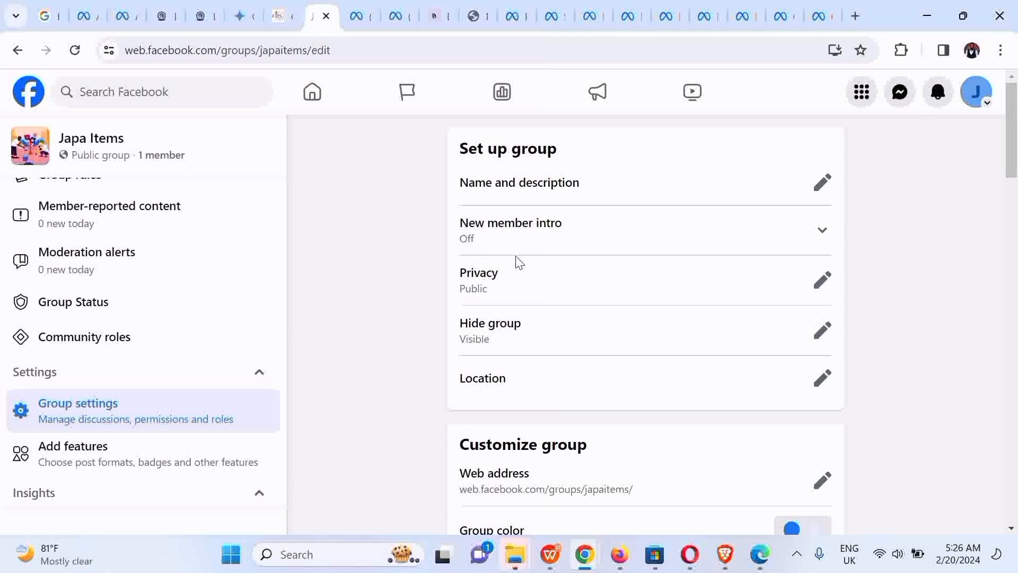
- Set the group's location to Nigeria and save the setting
click(823, 379)
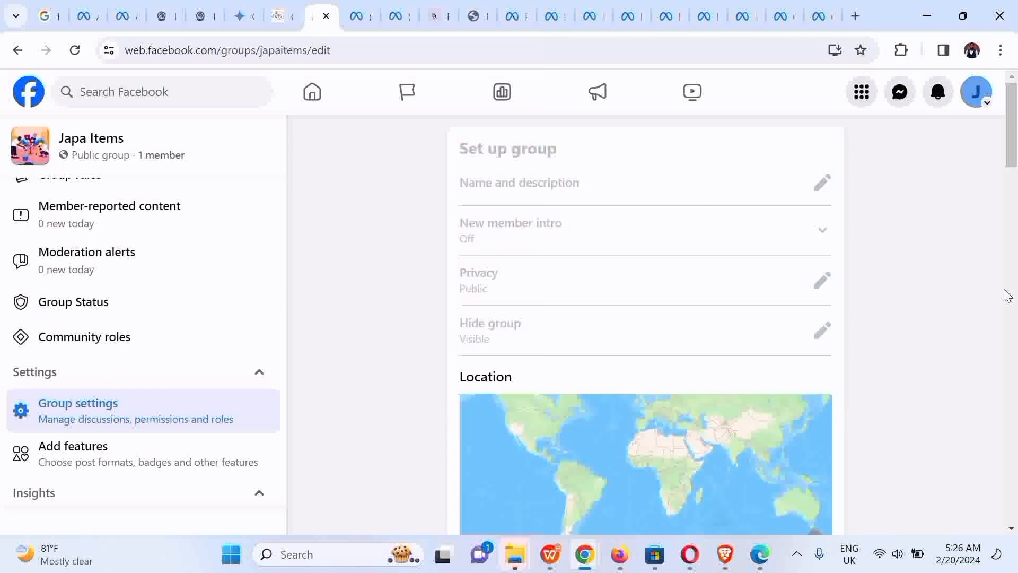
drag(1010, 159, 1008, 205)
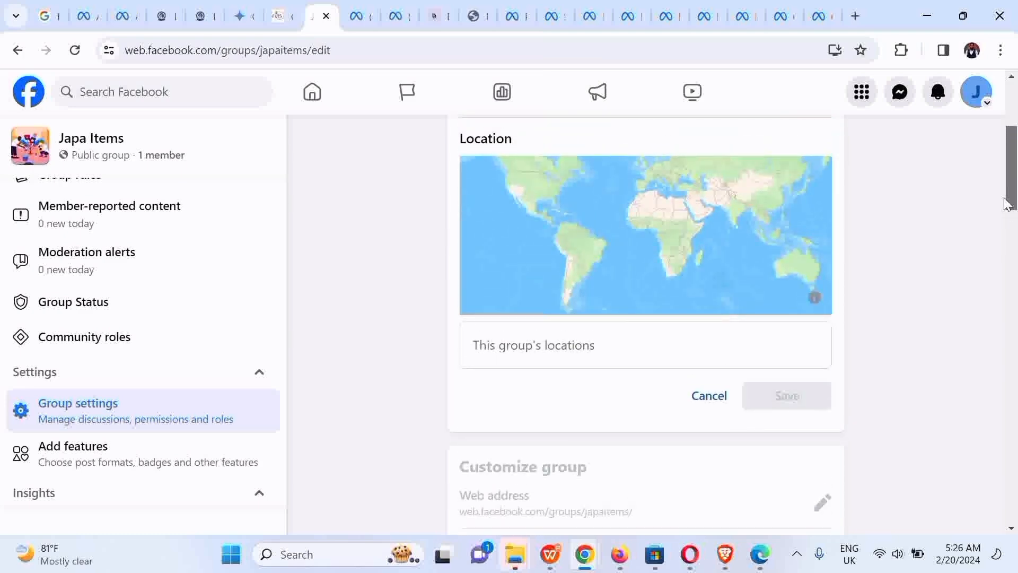
click(557, 337)
text(Nigeria)
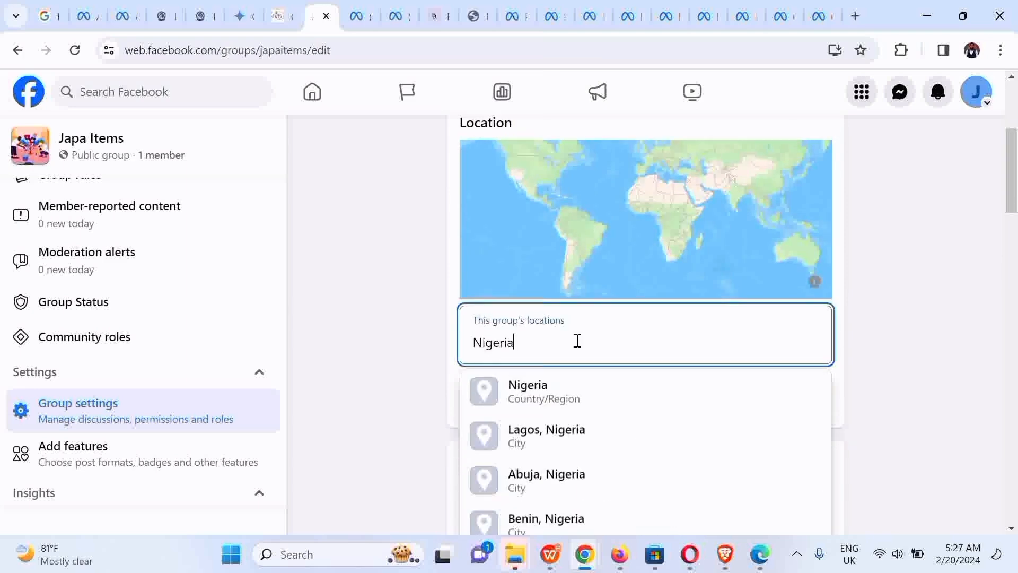
click(545, 404)
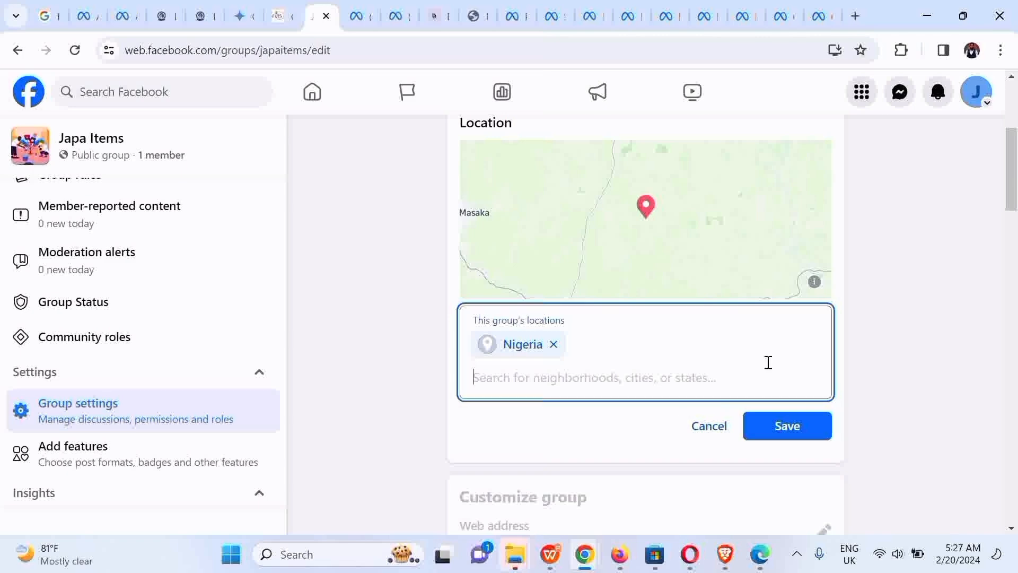
click(770, 440)
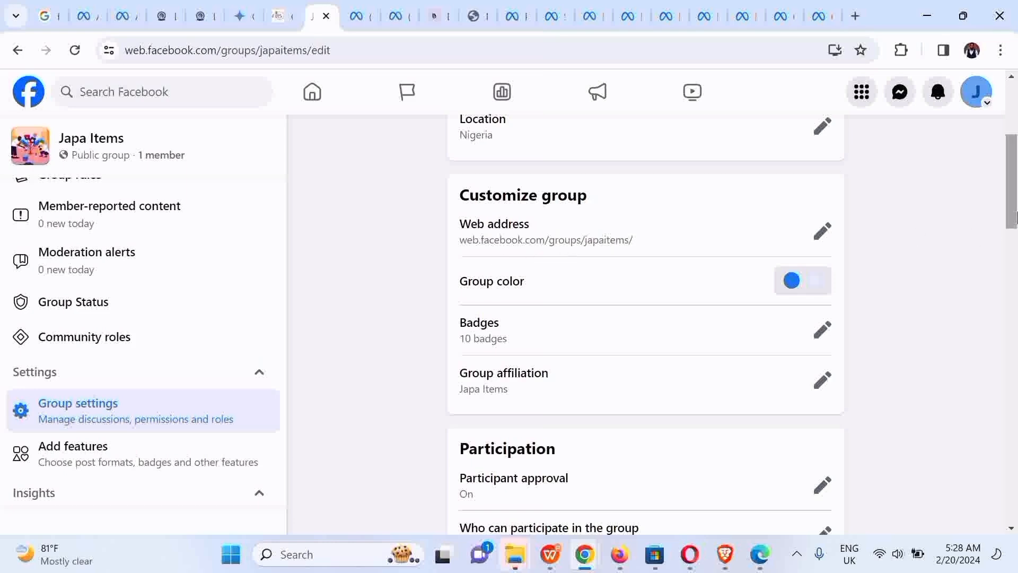
- Add the group description "Buy/Sell Neatly Used Household Items and Properties Before Relocating" and save it
drag(1013, 219, 1015, 195)
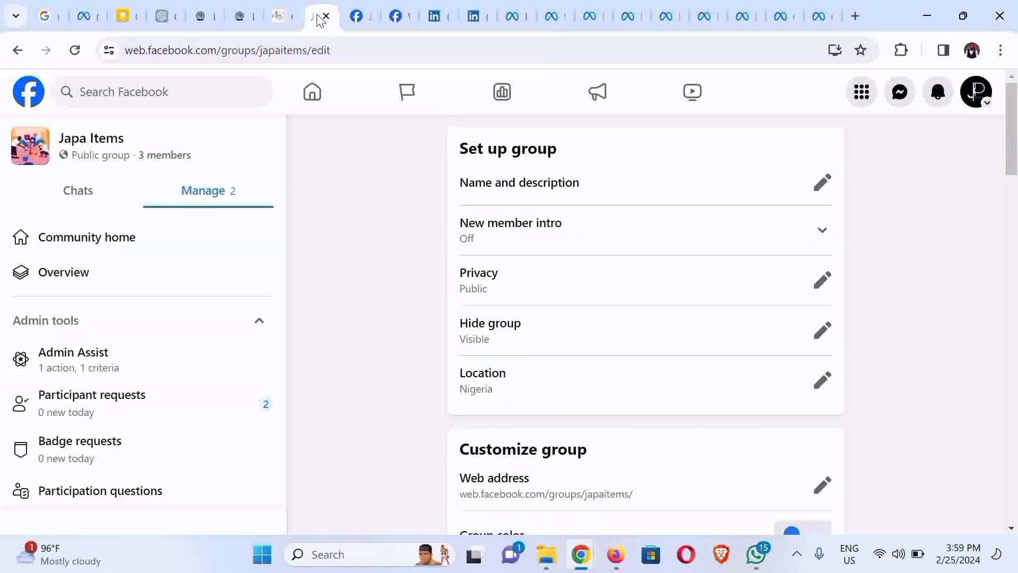
click(824, 187)
click(550, 316)
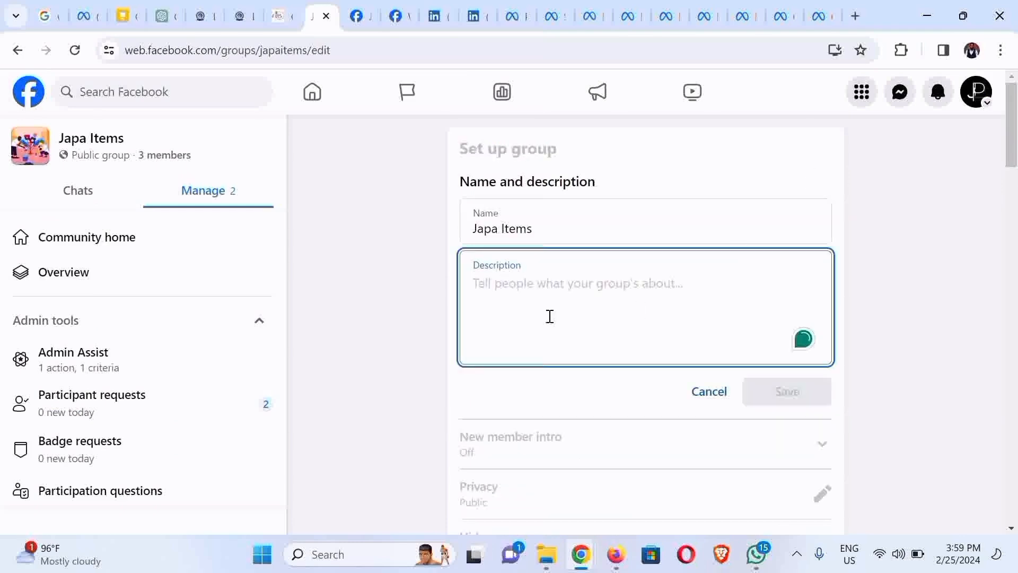
text(Buy/Sell Neatly Used Household Items and Properties Before Relocating)
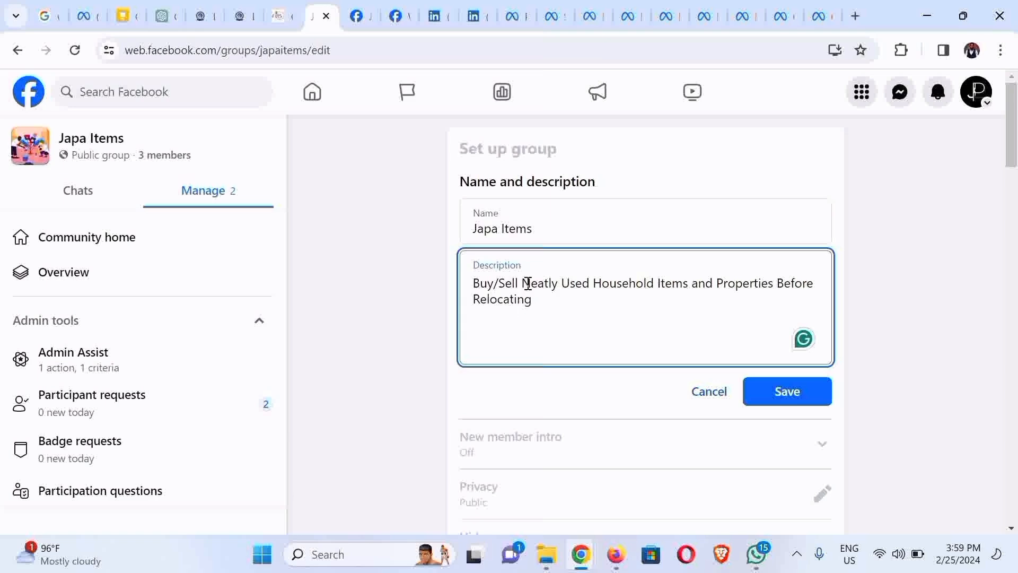
click(790, 392)
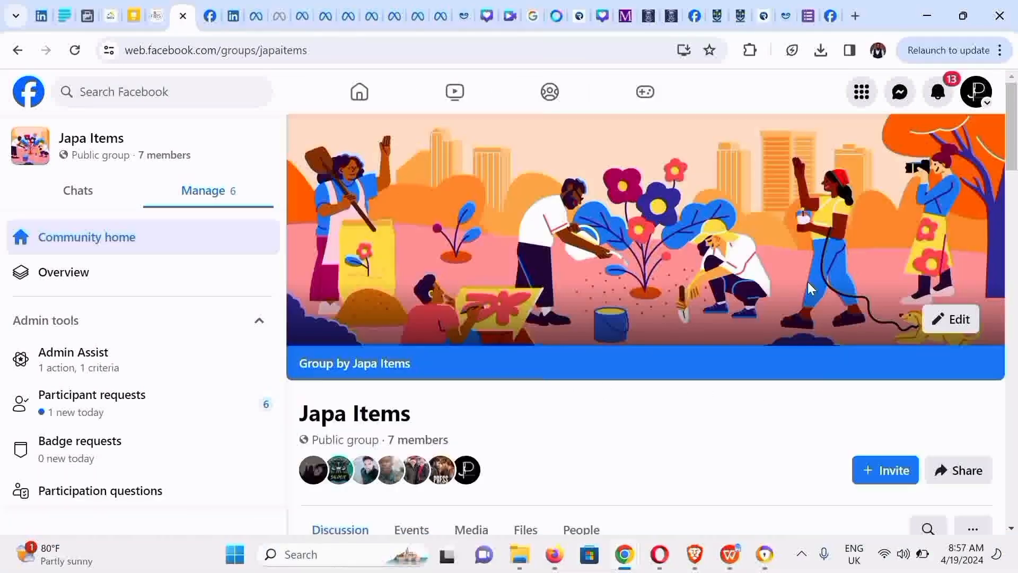
- Upload the "cov p" image from Downloads as the group's cover photo, reposition and save it, and look over the group page
click(951, 318)
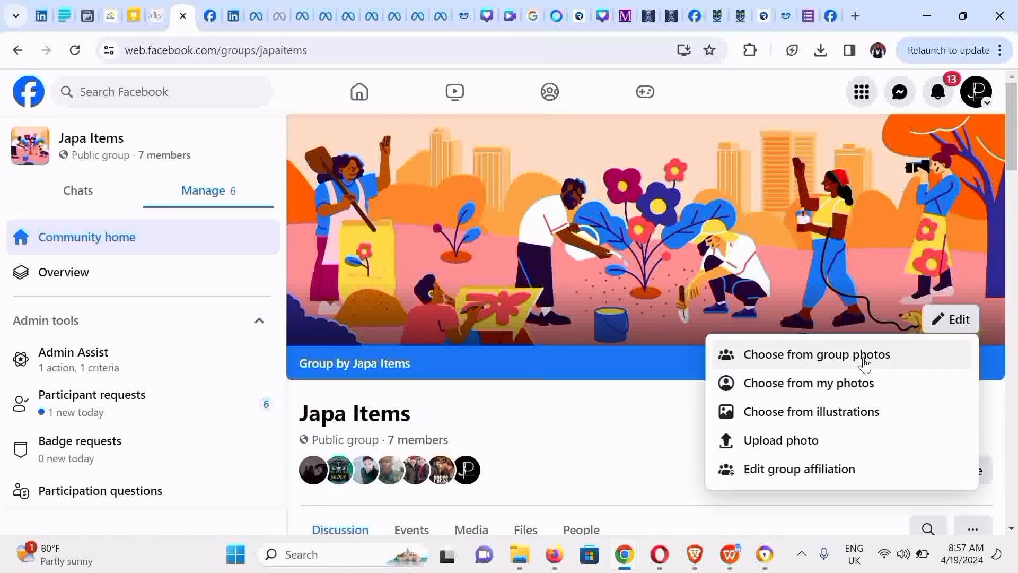
click(826, 447)
click(176, 155)
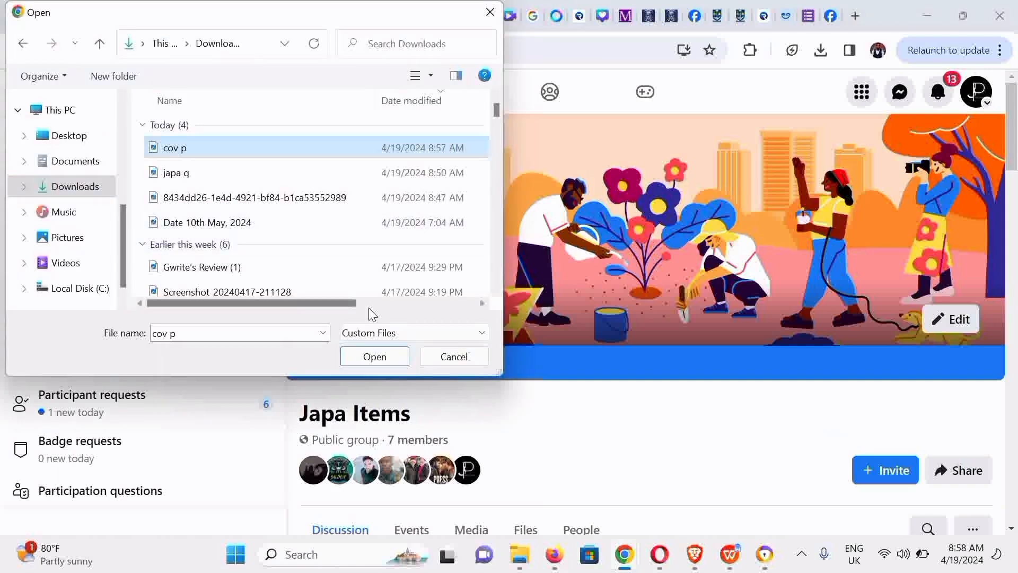
click(373, 357)
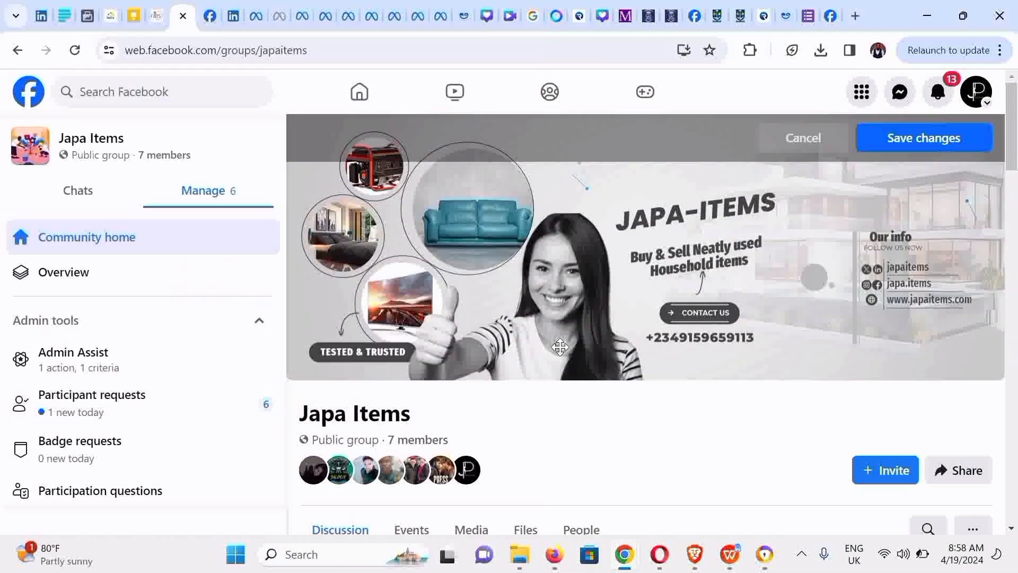
drag(560, 348, 570, 228)
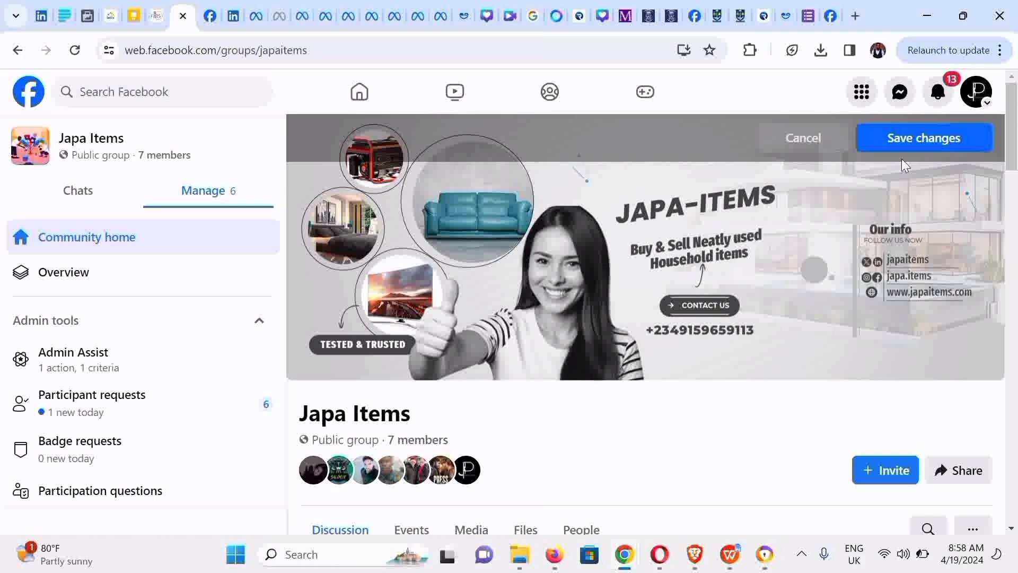
click(922, 144)
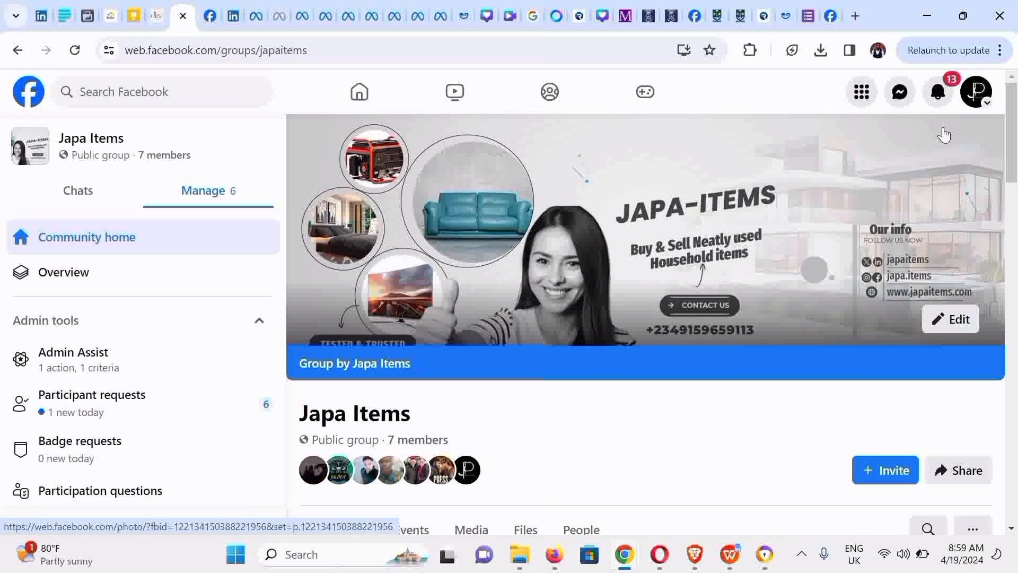
scroll(1009, 136, down, 5)
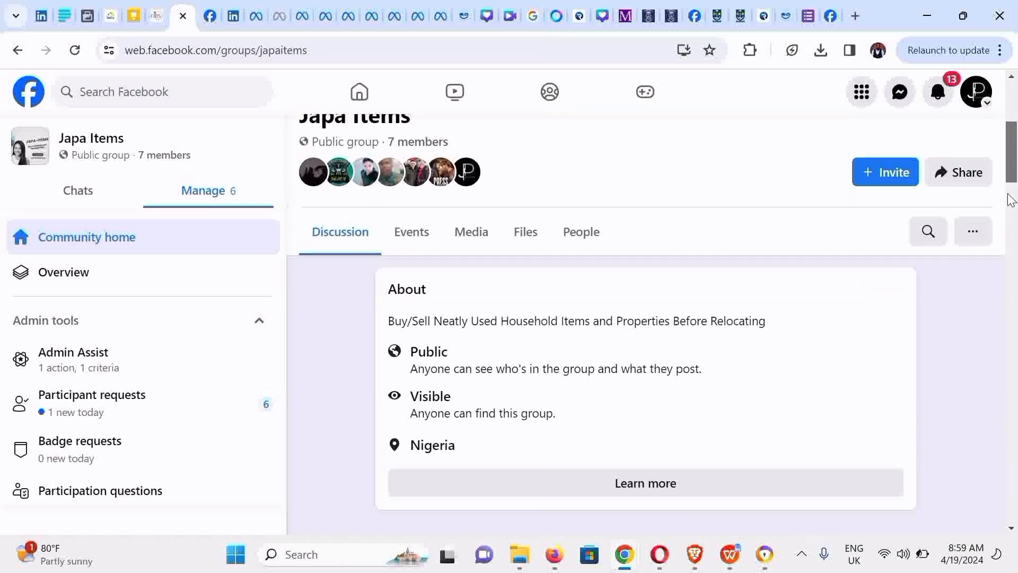
drag(1008, 194, 1016, 253)
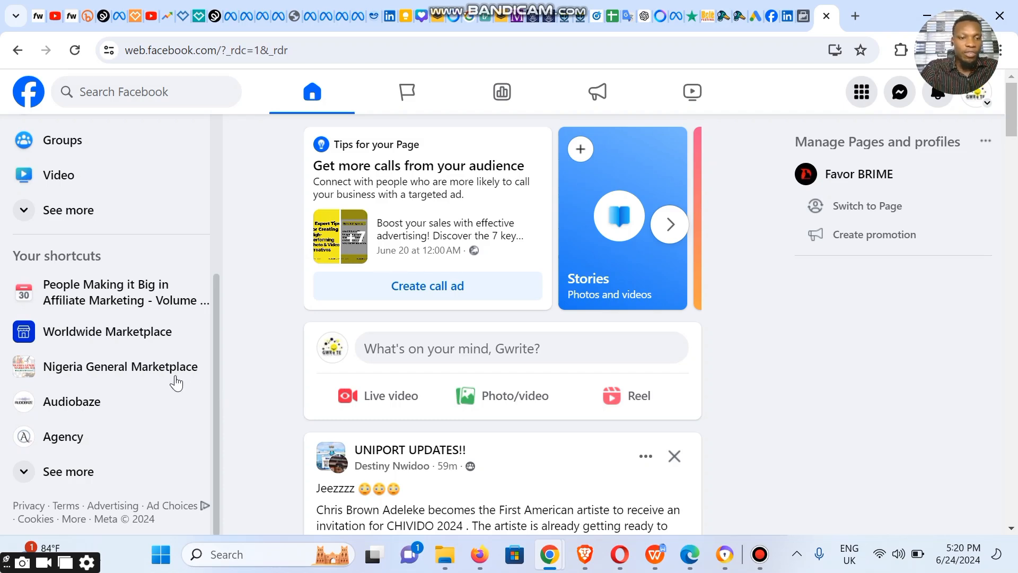
- Open the Nigeria General Marketplace group's settings and view its name and description without changing them
click(141, 374)
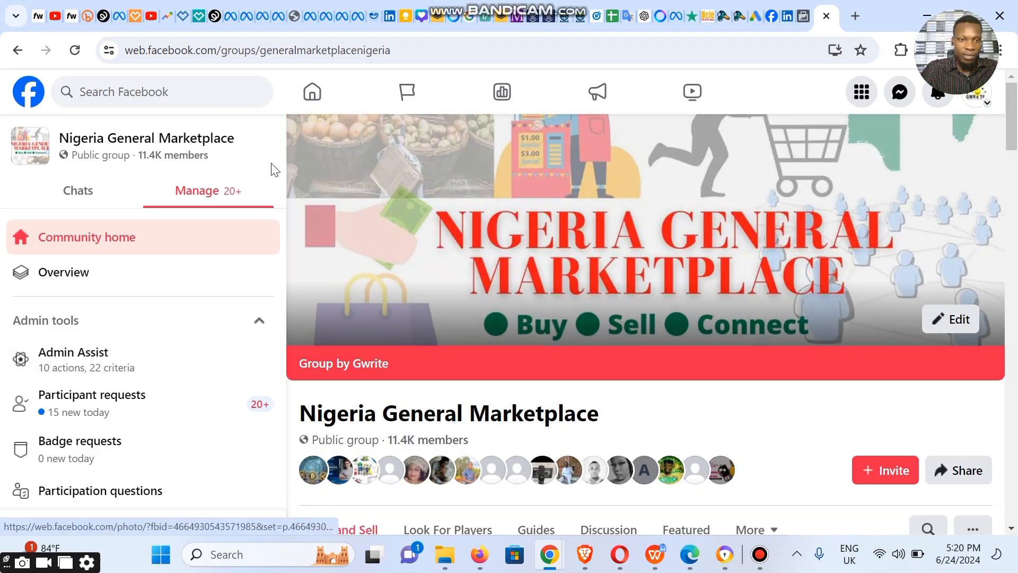
drag(279, 176, 288, 488)
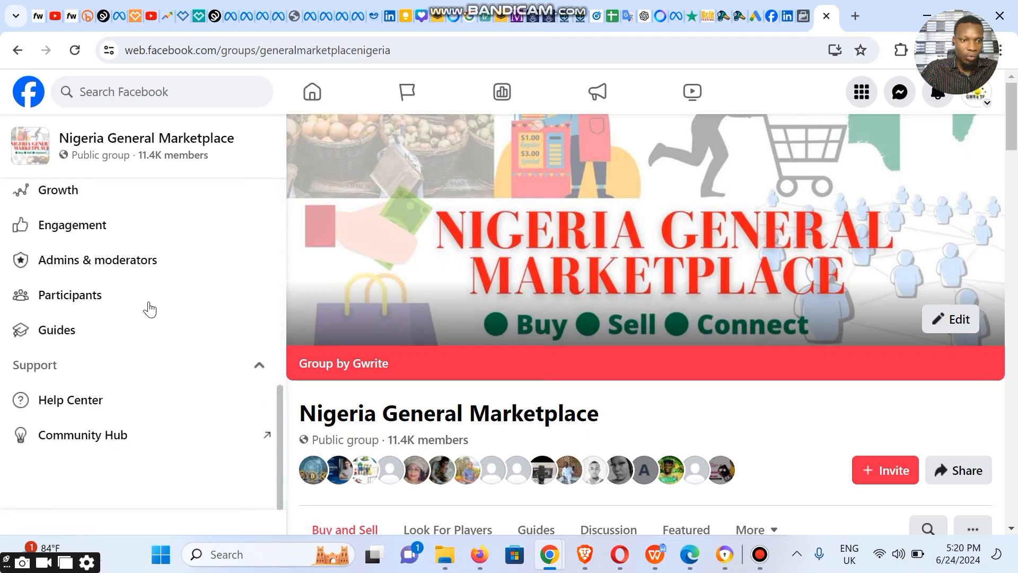
click(278, 369)
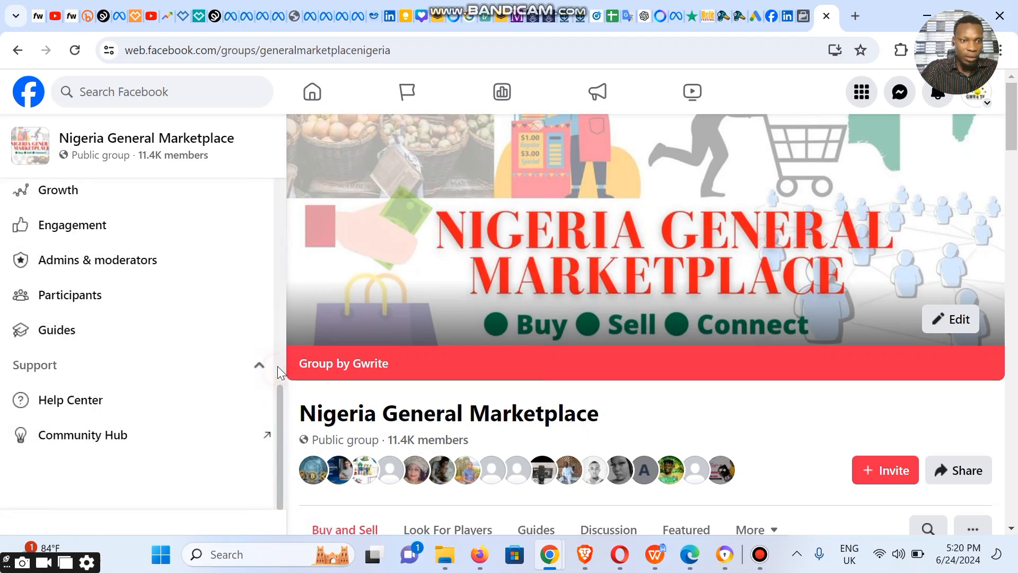
click(147, 352)
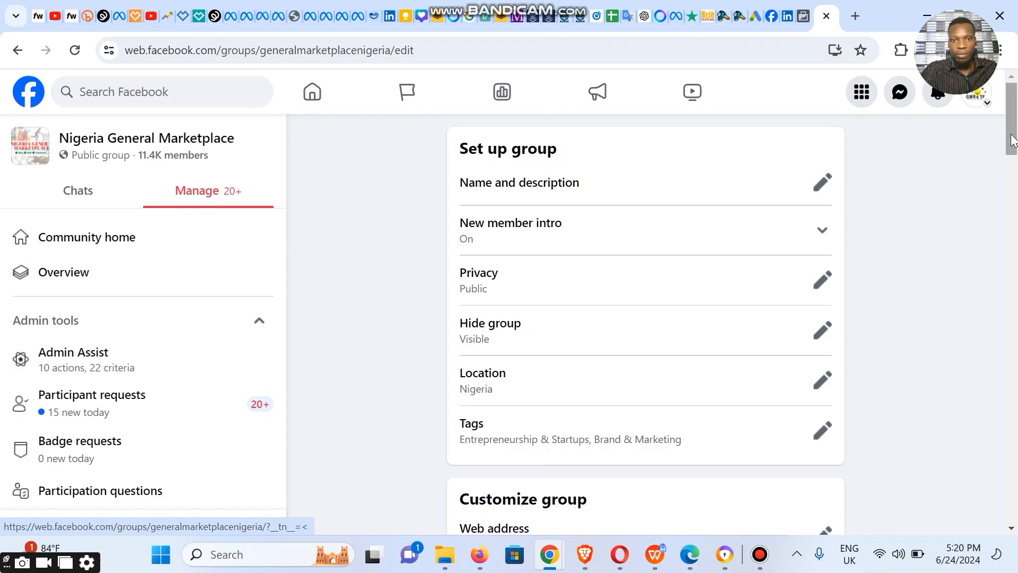
click(822, 184)
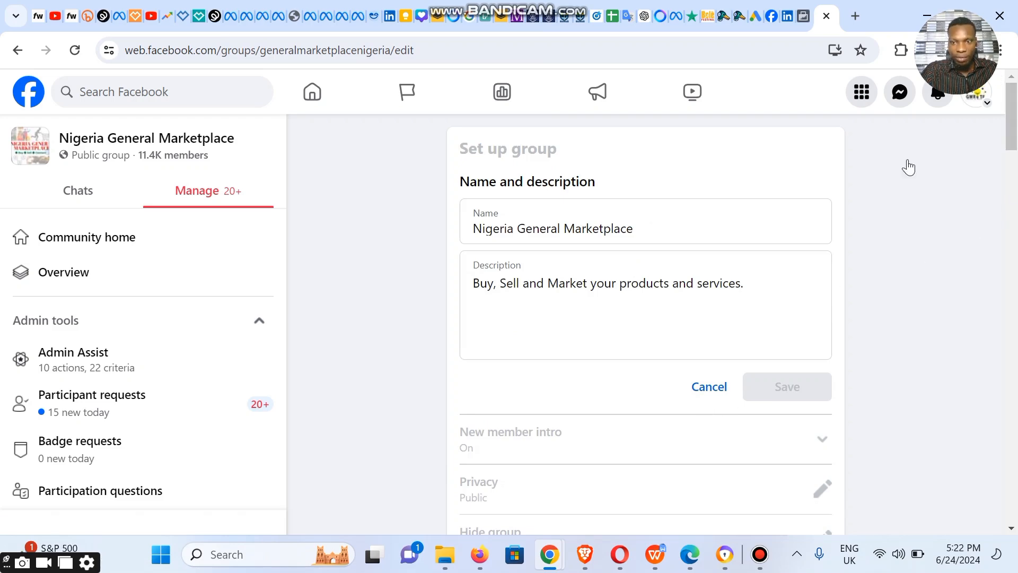
click(710, 387)
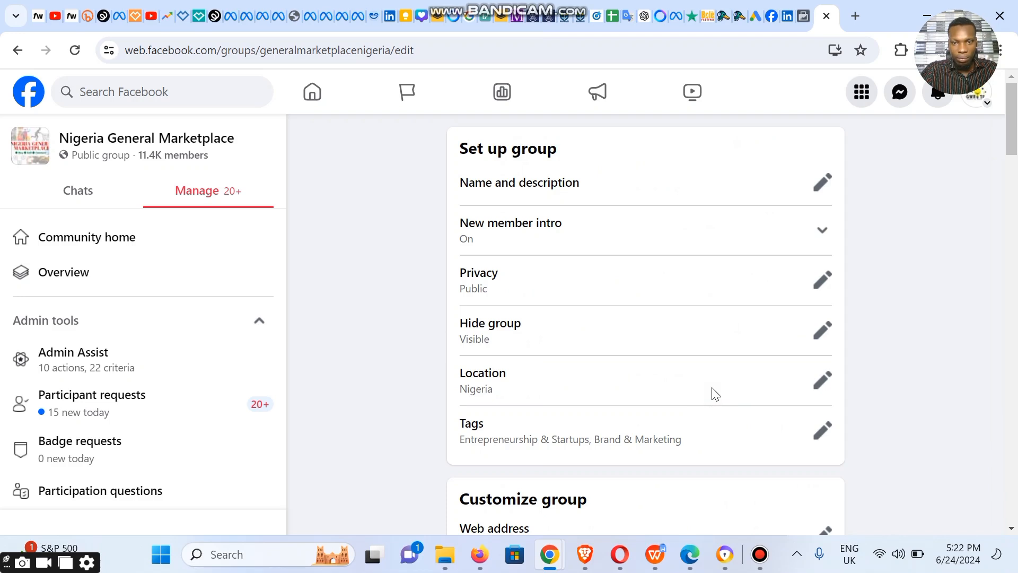
- Expand the new member intro, read through its welcome message and group rules, and collapse it again
click(819, 232)
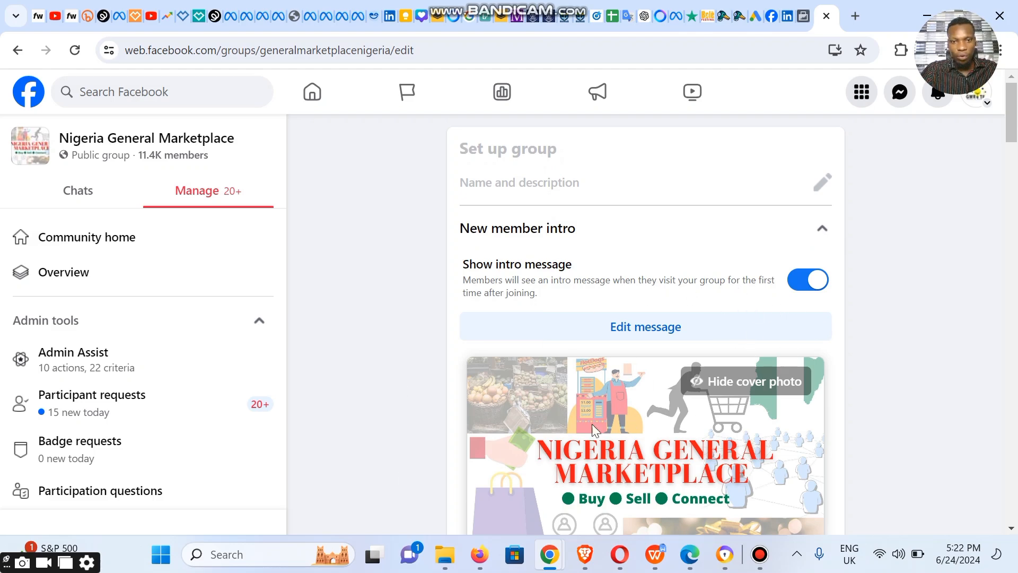
drag(1014, 106, 1015, 155)
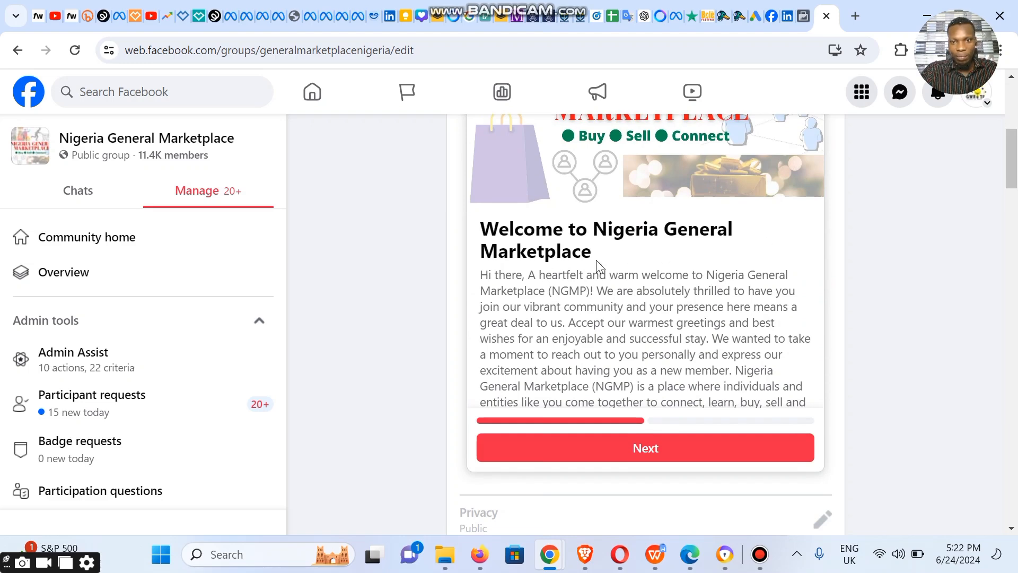
click(695, 456)
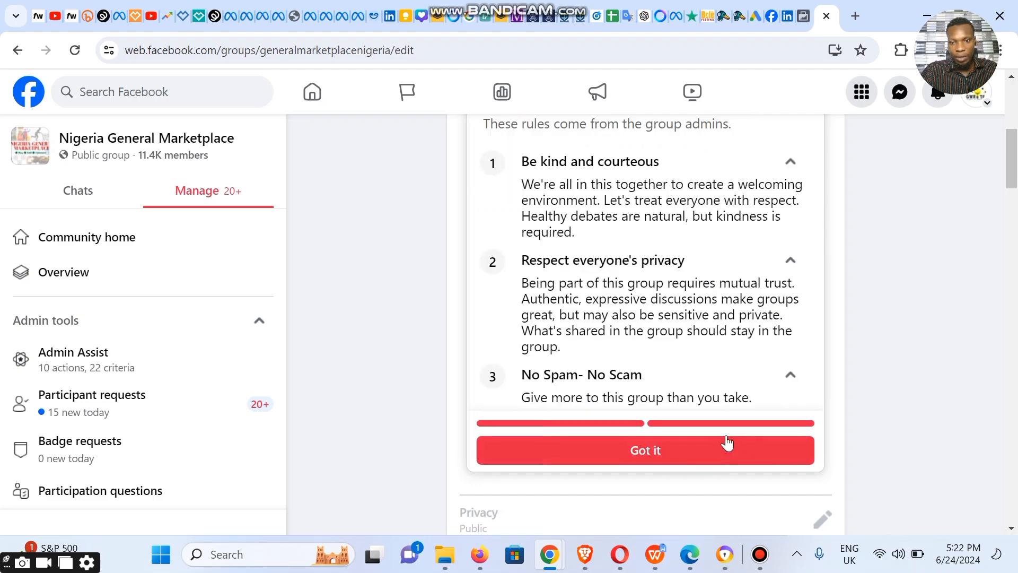
drag(816, 168, 832, 441)
drag(819, 349, 827, 126)
drag(1016, 151, 1014, 224)
scroll(1002, 130, up, 10)
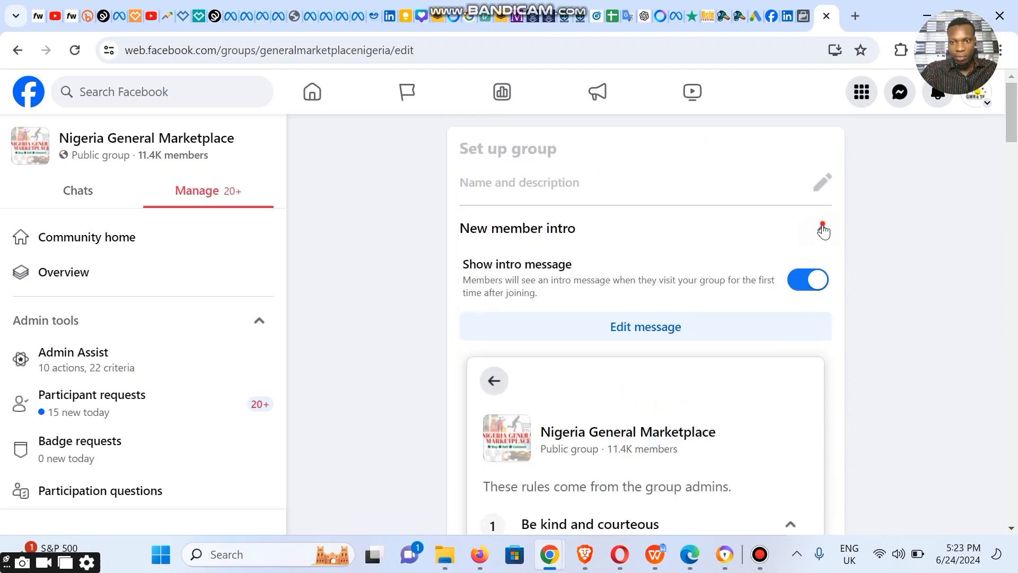
click(823, 229)
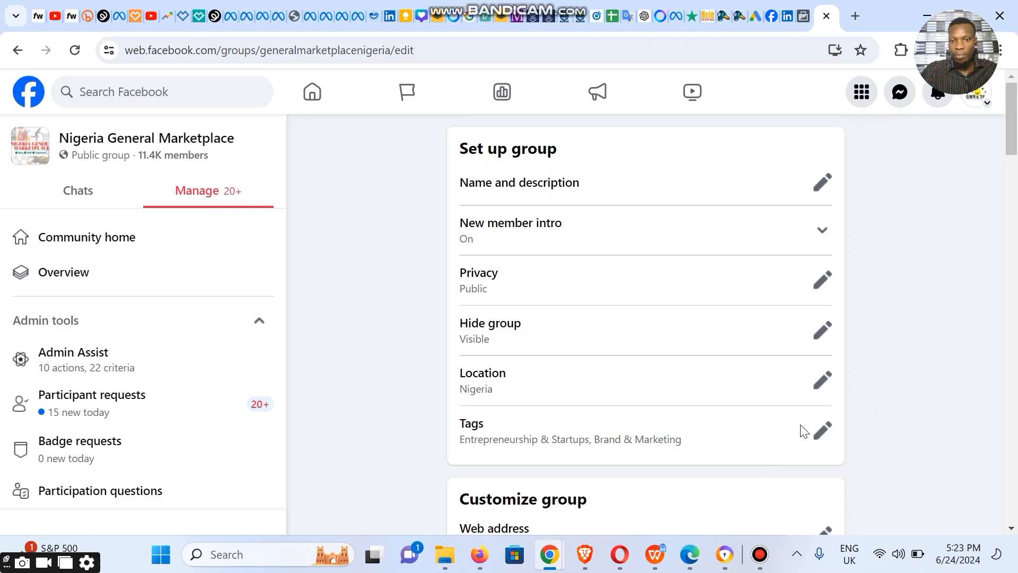
- Open the Badges dialog under Customize group, look through the available badges and close it
drag(1009, 133, 1016, 169)
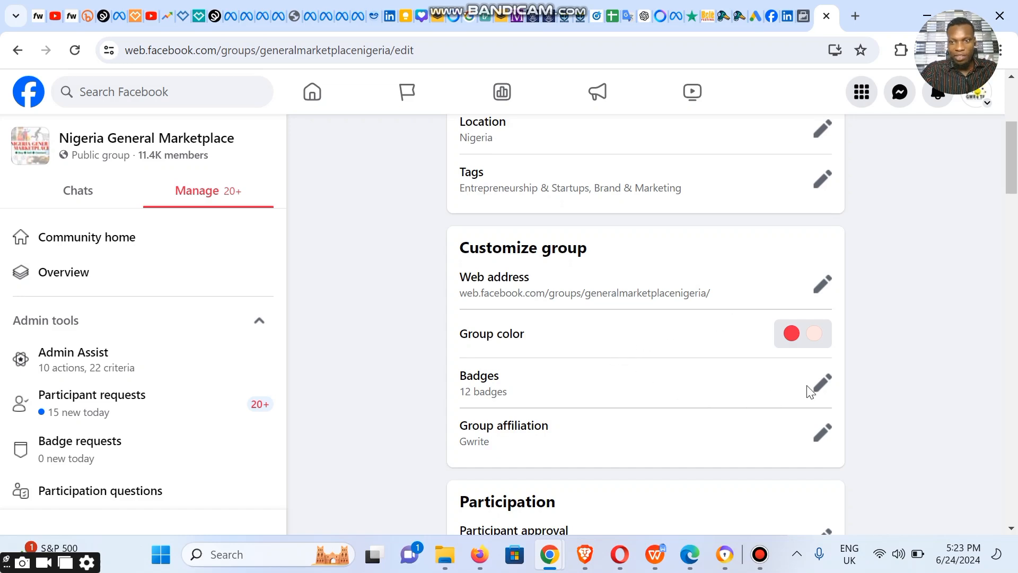
click(822, 391)
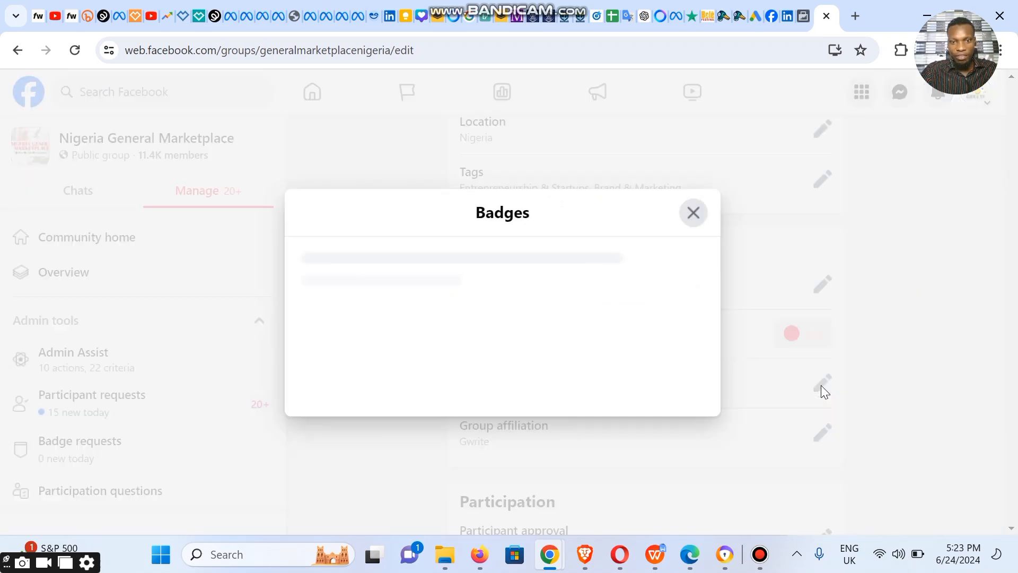
drag(715, 269, 728, 495)
click(579, 520)
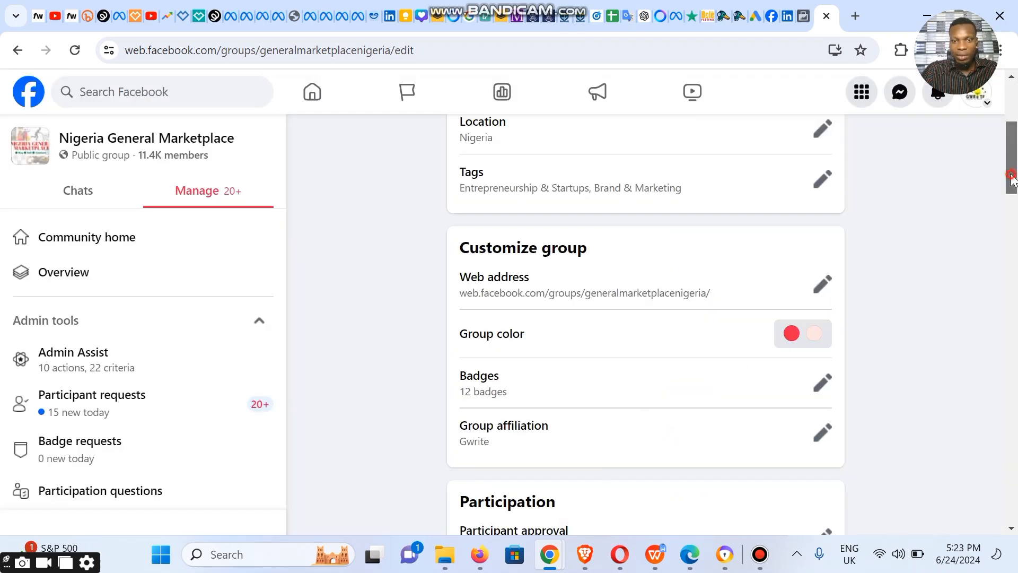
- Review the group's Participation, Manage discussion and Added to group settings, return to Set up group, and look over the admin tools
scroll(794, 180, down, 5)
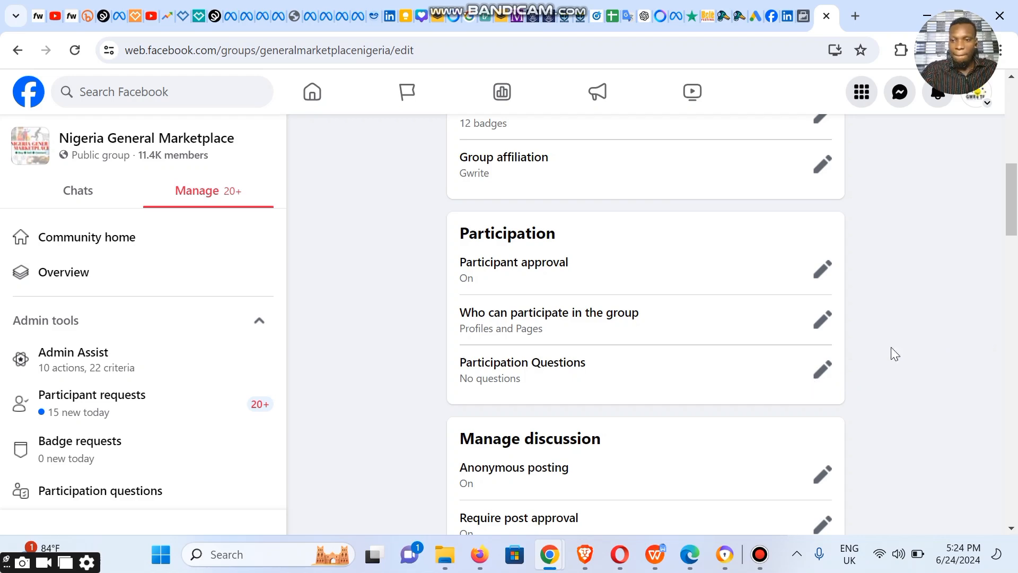
drag(1017, 219, 1016, 265)
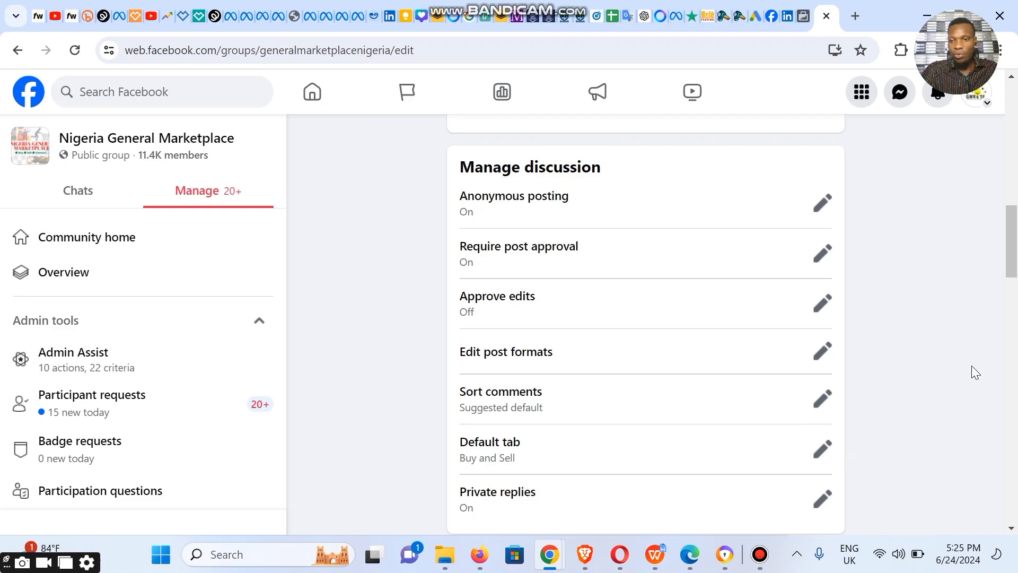
drag(1014, 268, 1017, 310)
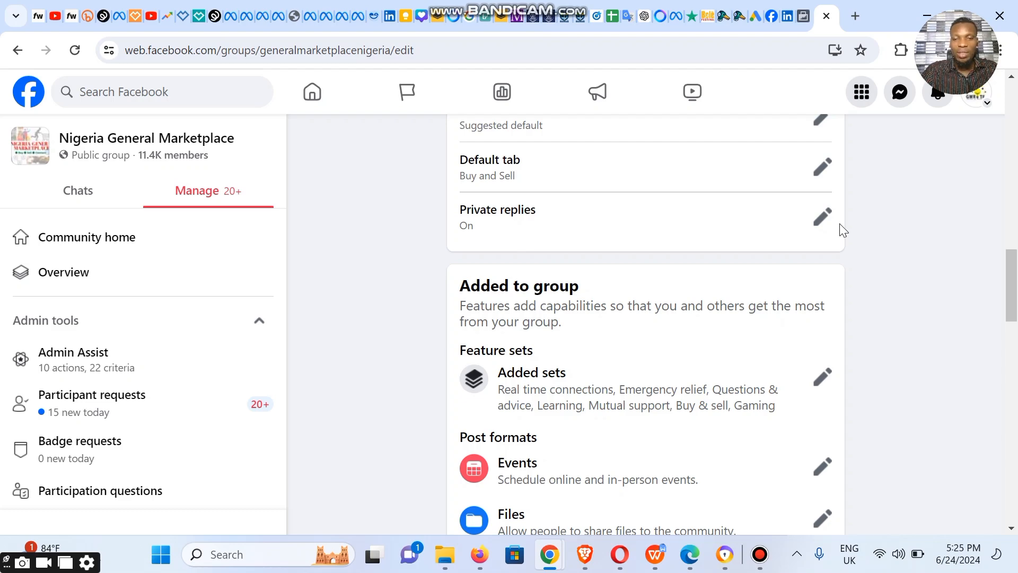
drag(1015, 295, 1016, 317)
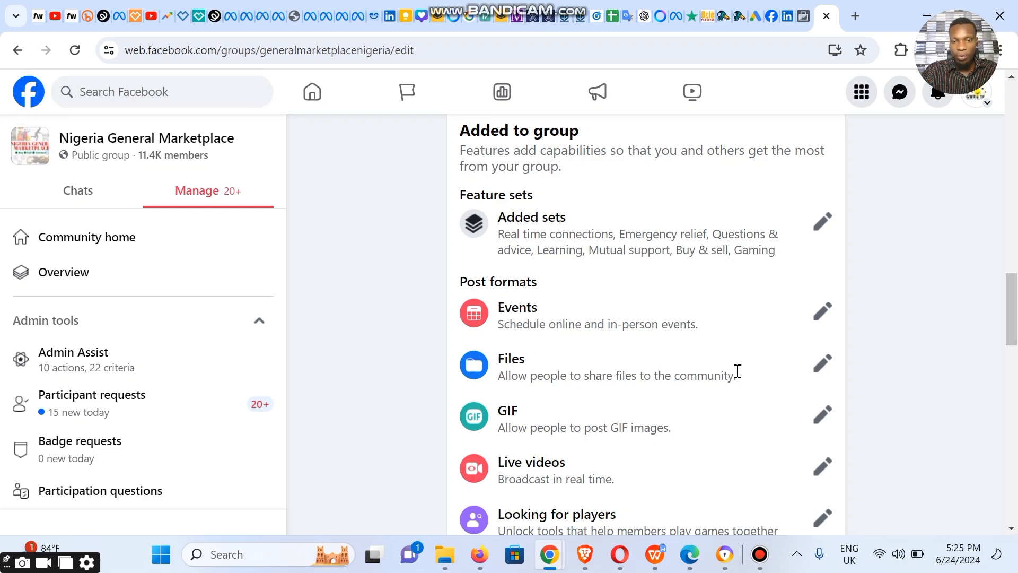
drag(1017, 302, 1016, 379)
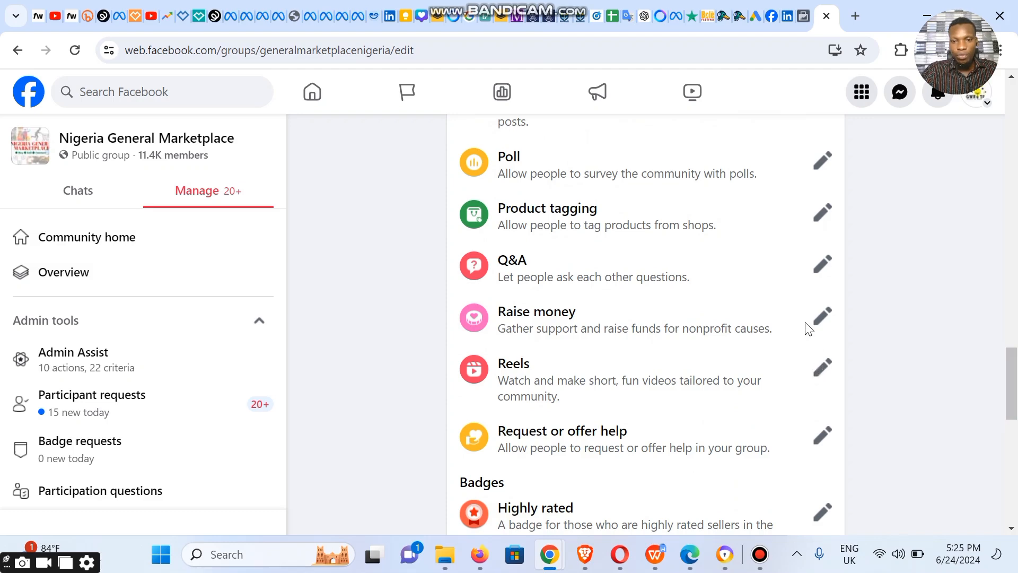
drag(1016, 403, 989, 129)
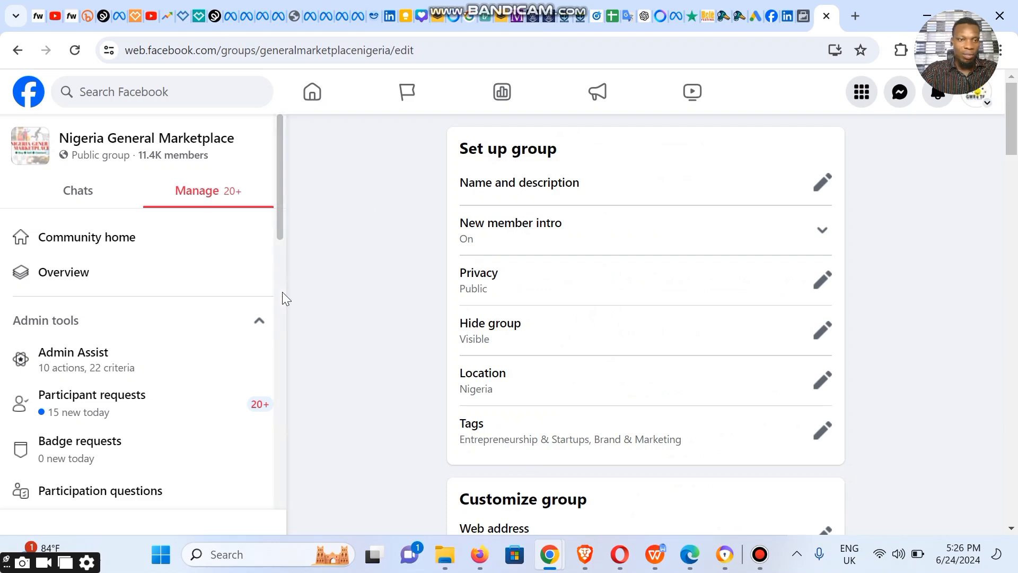
drag(282, 193, 268, 175)
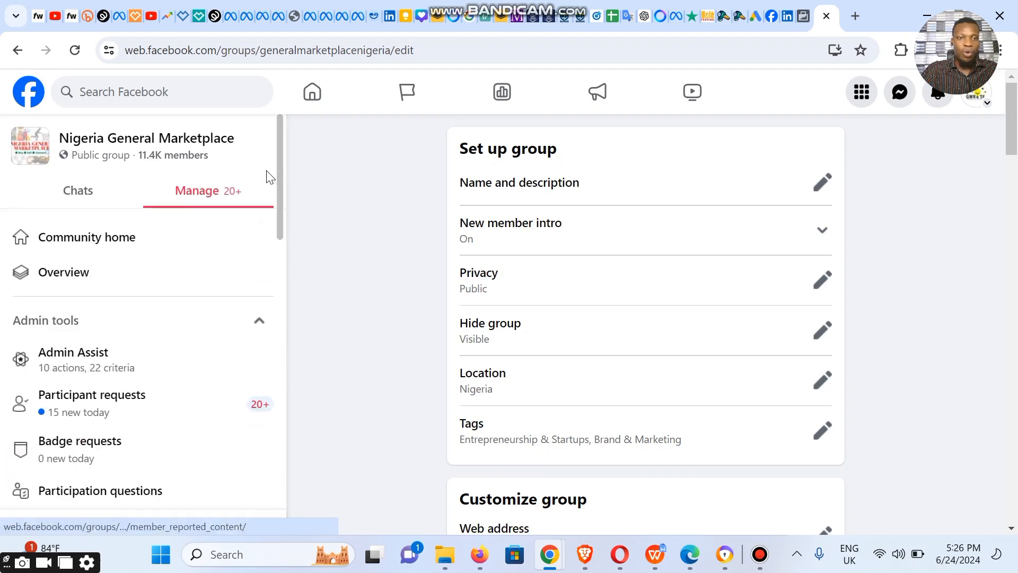
- From the group's community home, select four suggested followers and send them invitations to join the group
click(69, 242)
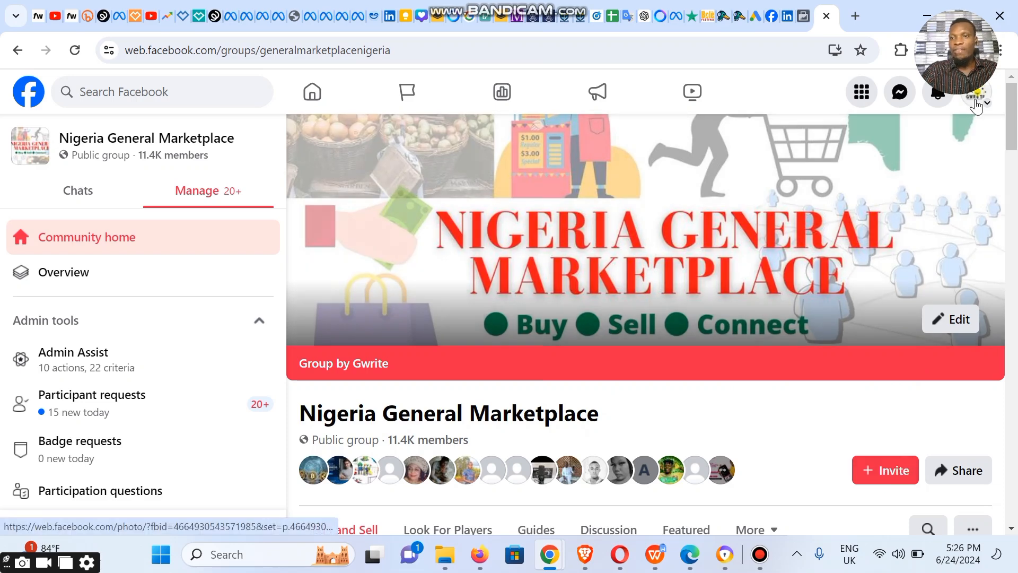
click(883, 474)
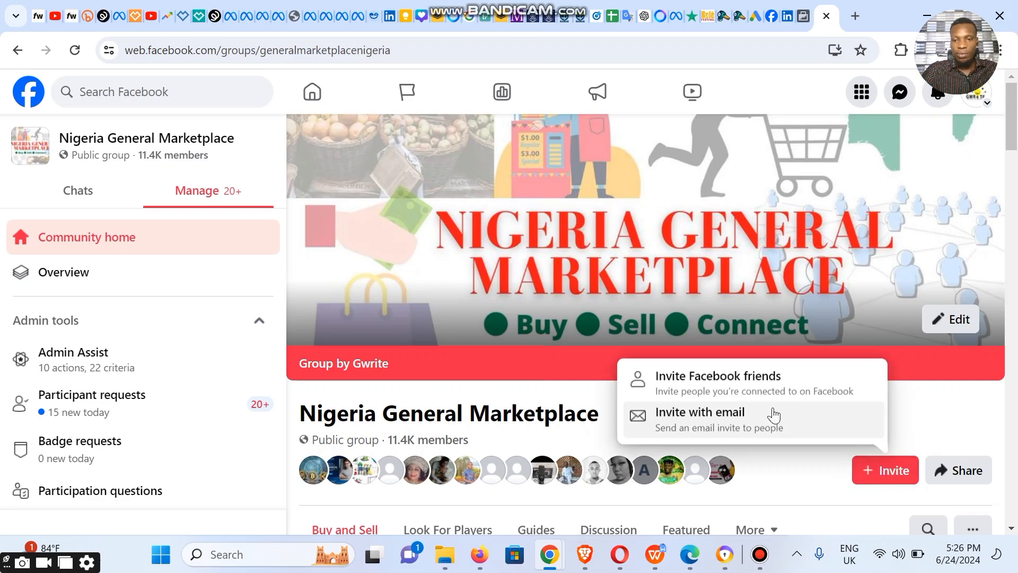
click(714, 390)
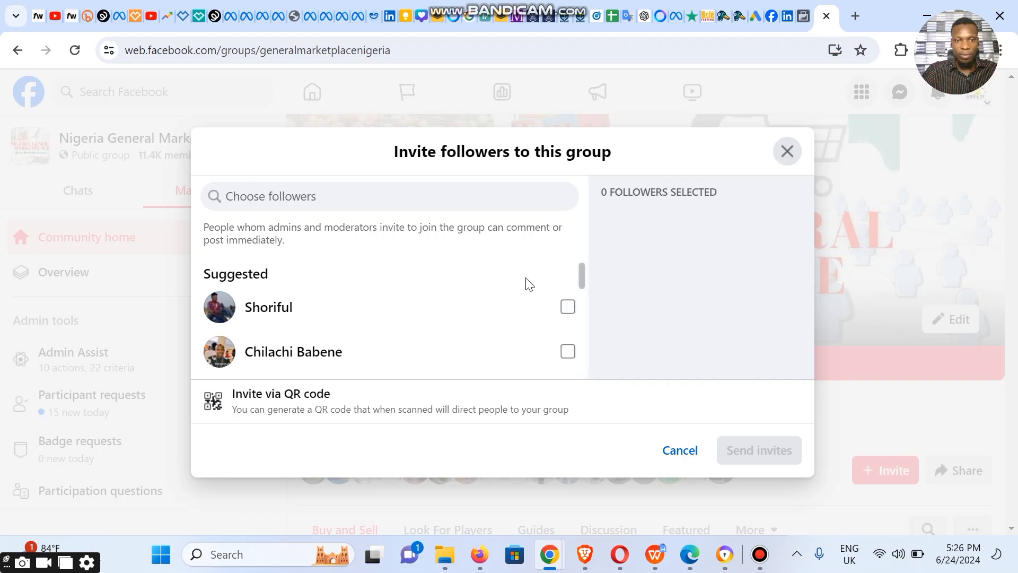
click(568, 306)
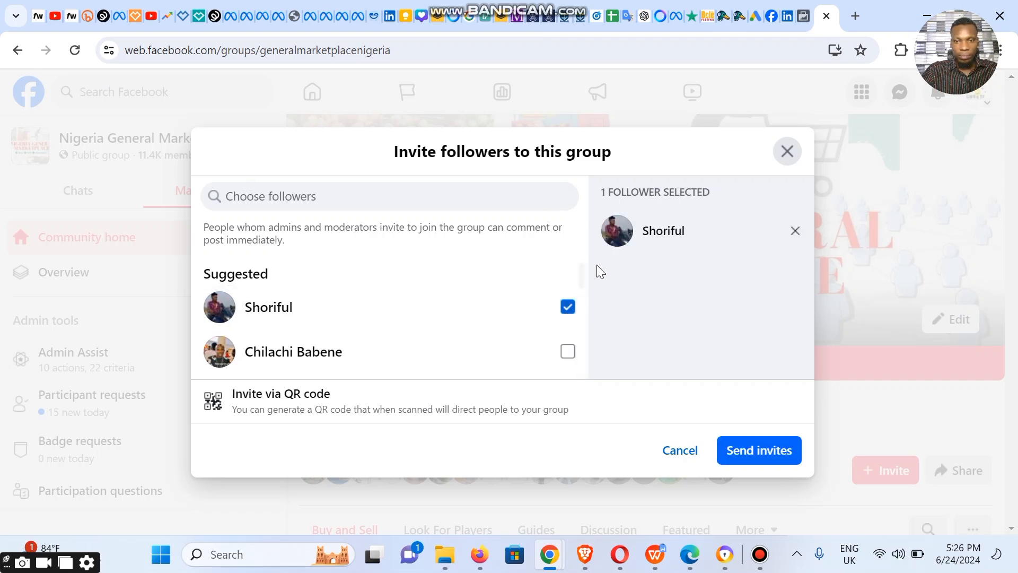
mouse_move(582, 277)
mouse_down()
mouse_move(583, 304)
mouse_move(583, 281)
mouse_up()
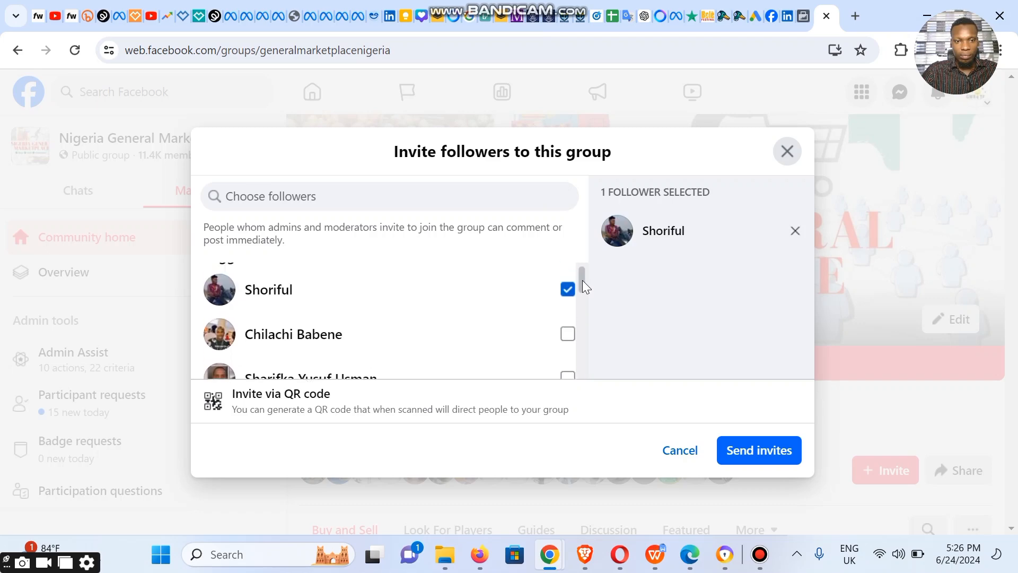
click(568, 337)
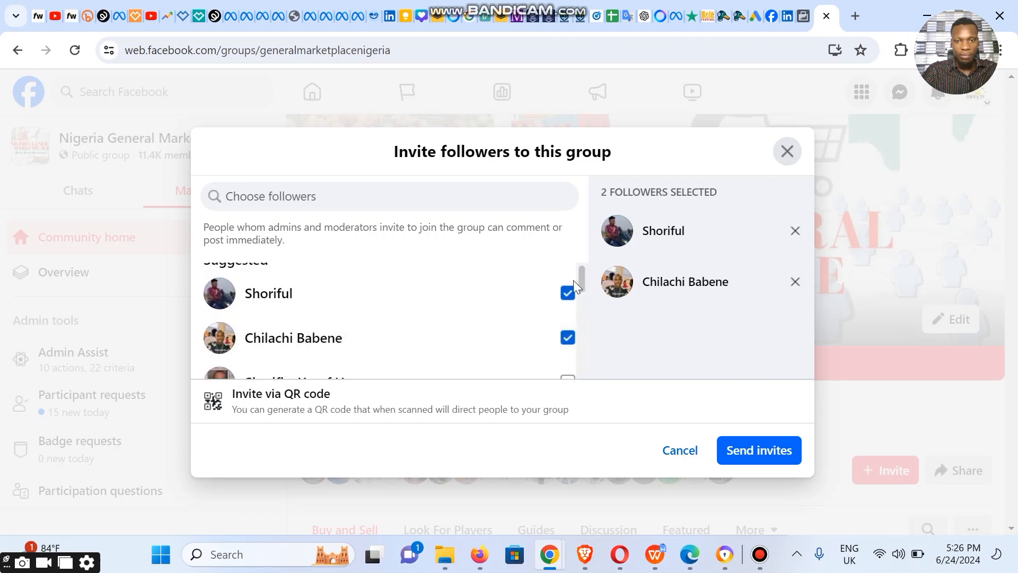
scroll(581, 297, down, 2)
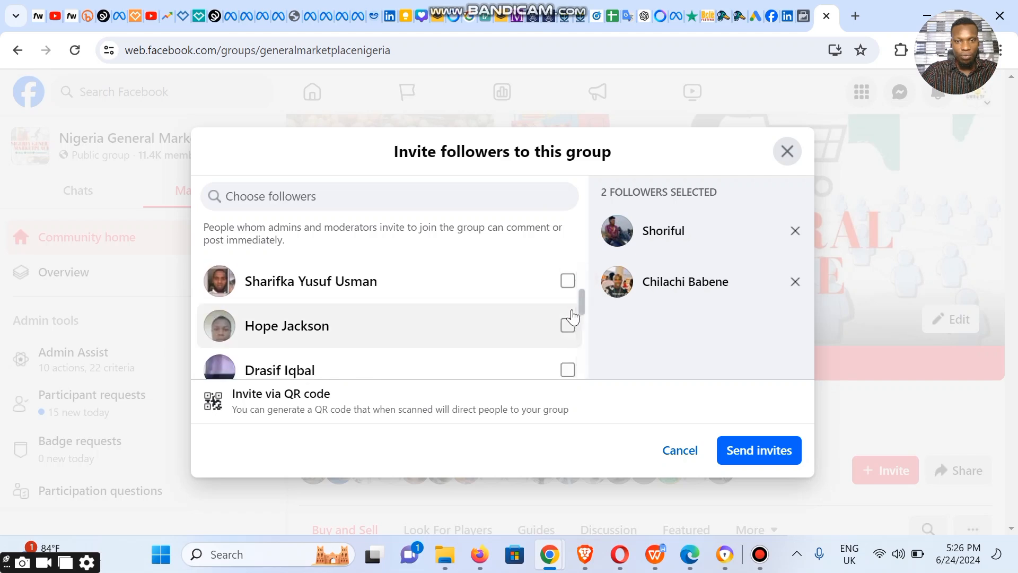
click(572, 315)
click(568, 281)
drag(584, 295, 578, 188)
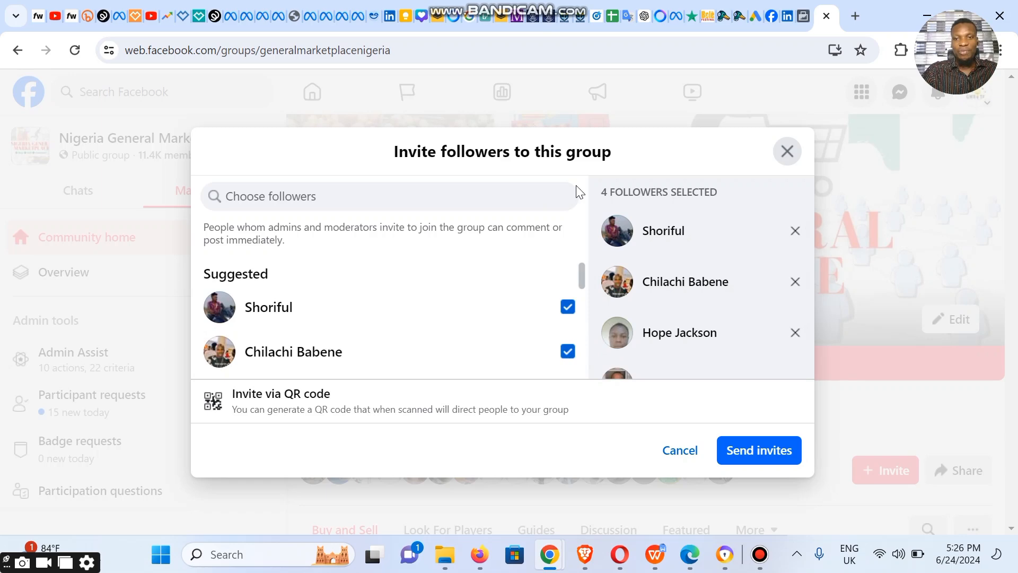
click(761, 454)
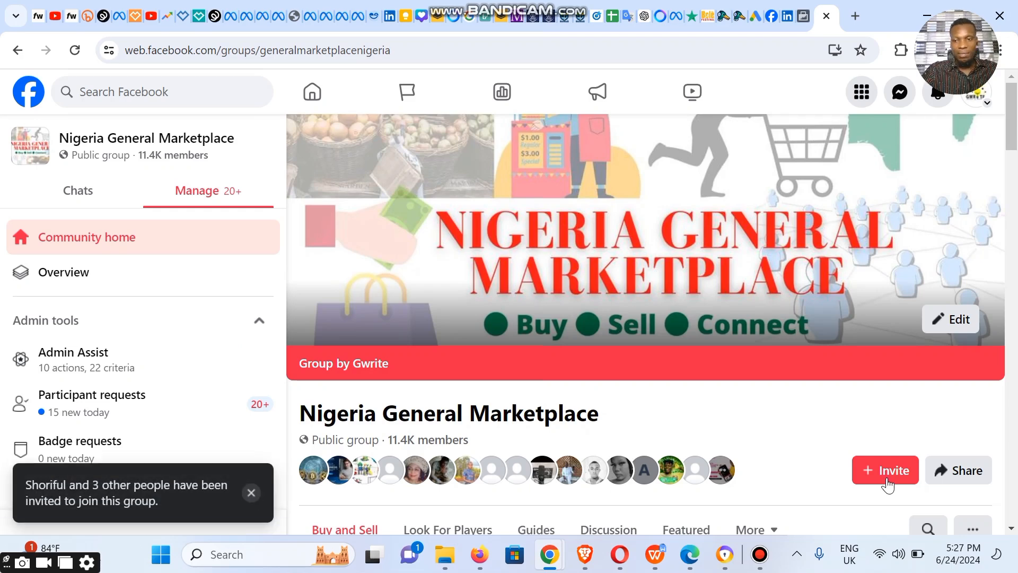
- Open the group's Share dialog, view the available sharing destinations, and close it without sharing
scroll(971, 186, down, 5)
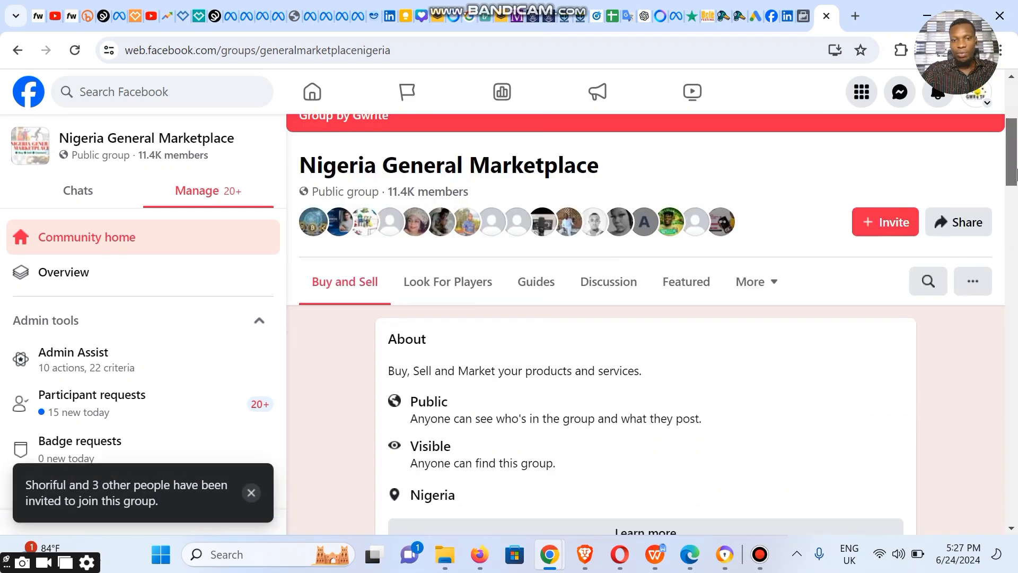
click(967, 183)
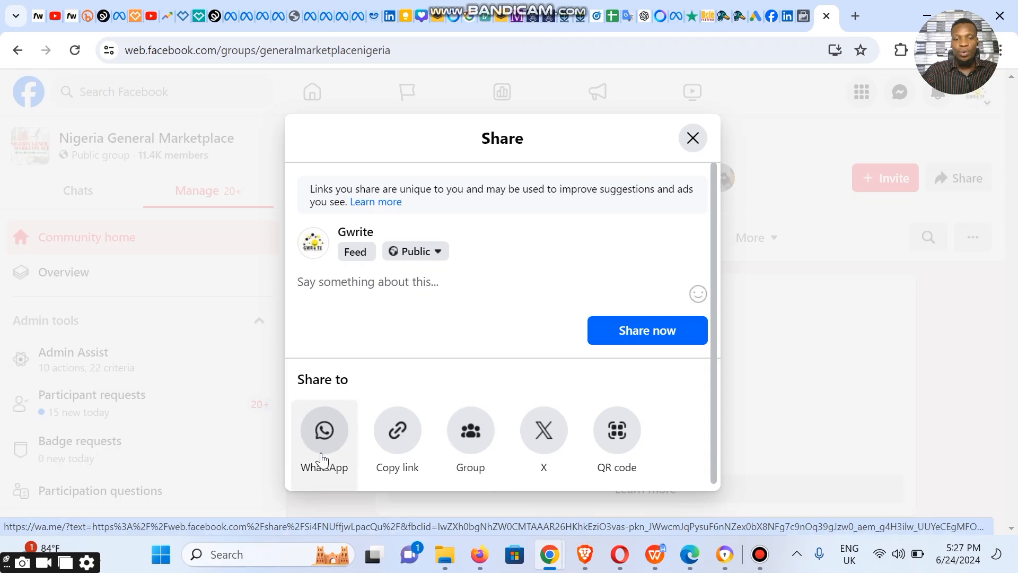
click(693, 139)
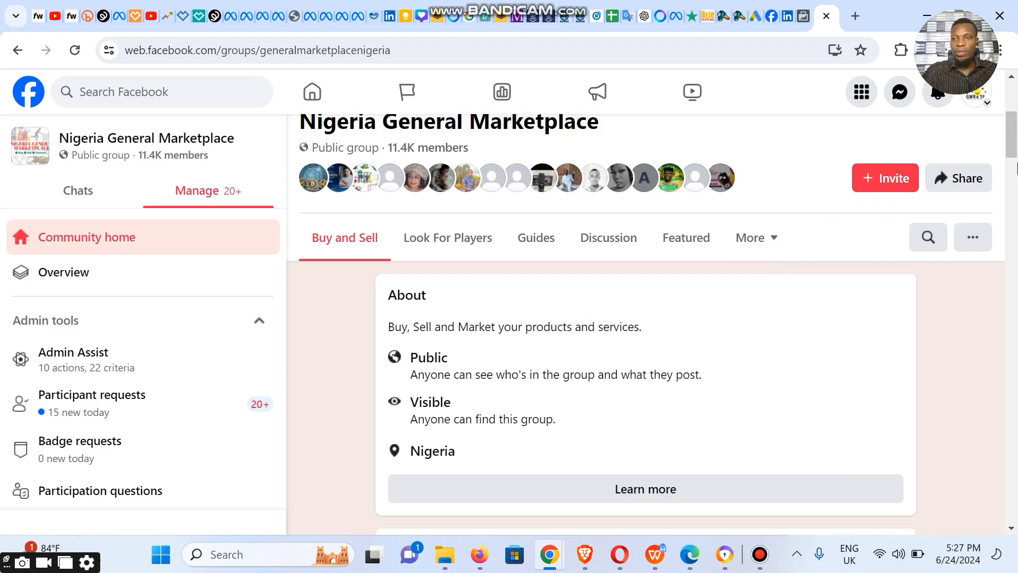
- Open the follower invitation dialog again, view the group's QR code for inviting people, and close it
drag(1014, 146, 1014, 175)
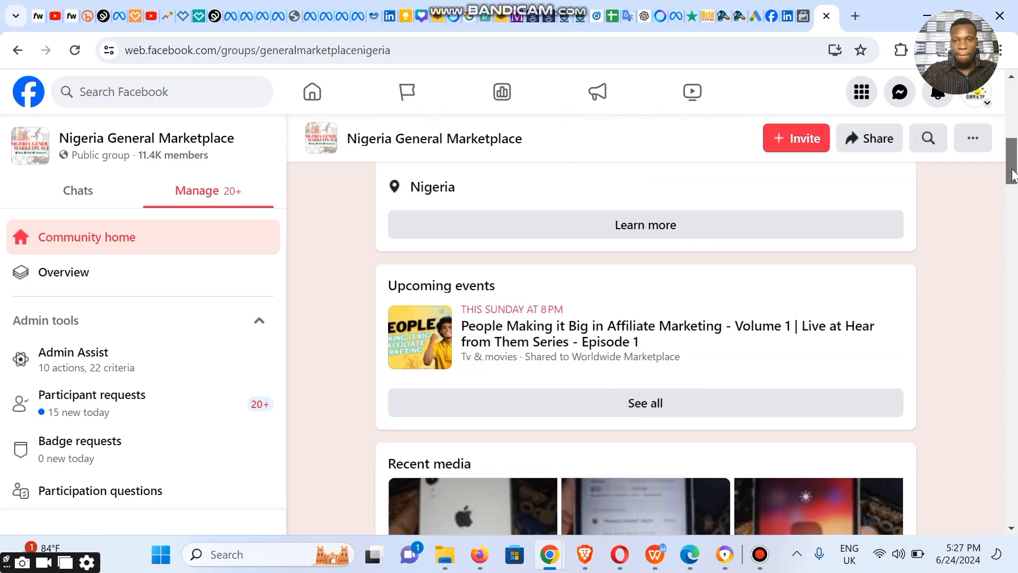
mouse_move(1012, 175)
mouse_down()
mouse_move(1012, 199)
mouse_move(1009, 169)
mouse_up()
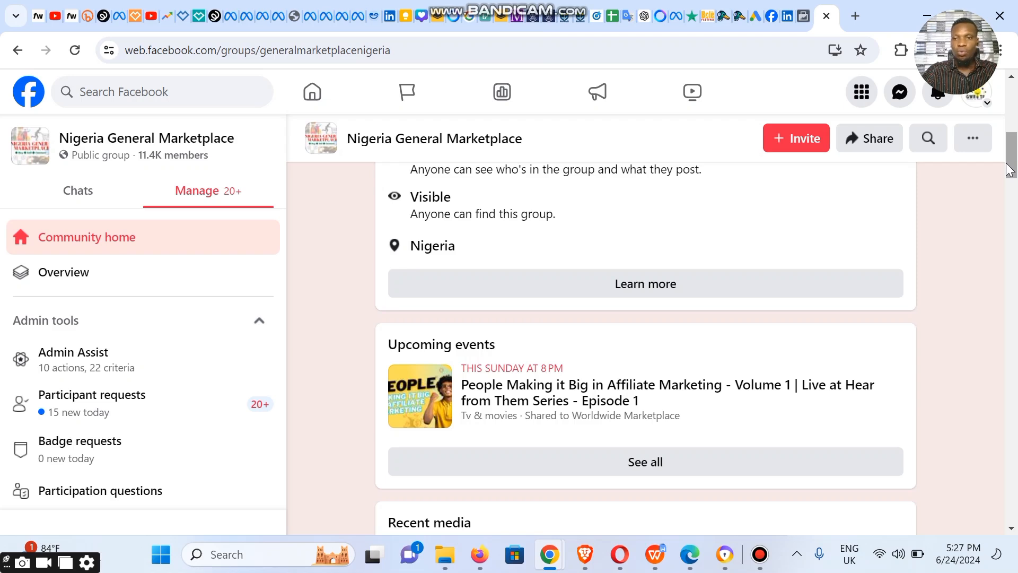
click(802, 149)
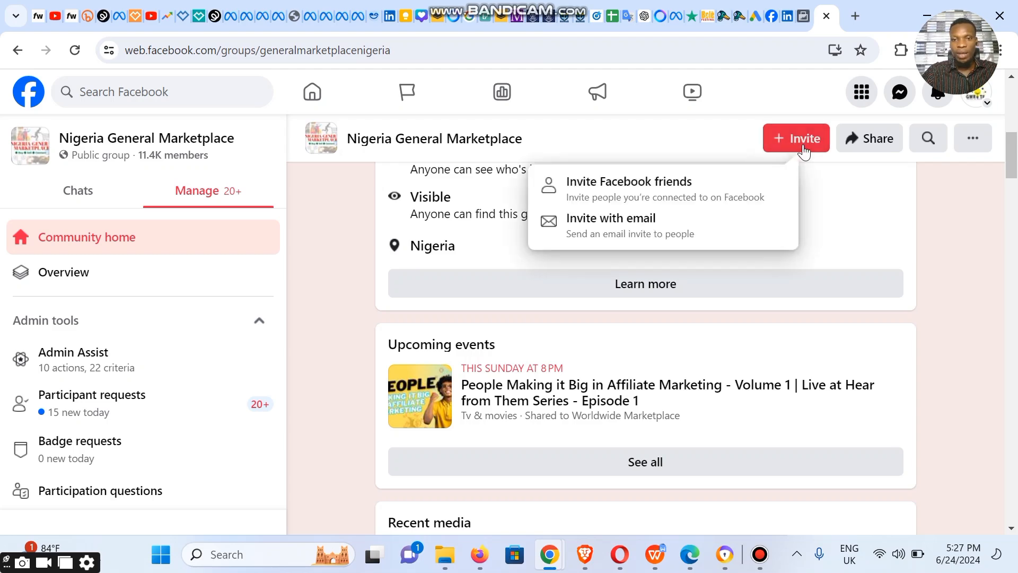
click(695, 188)
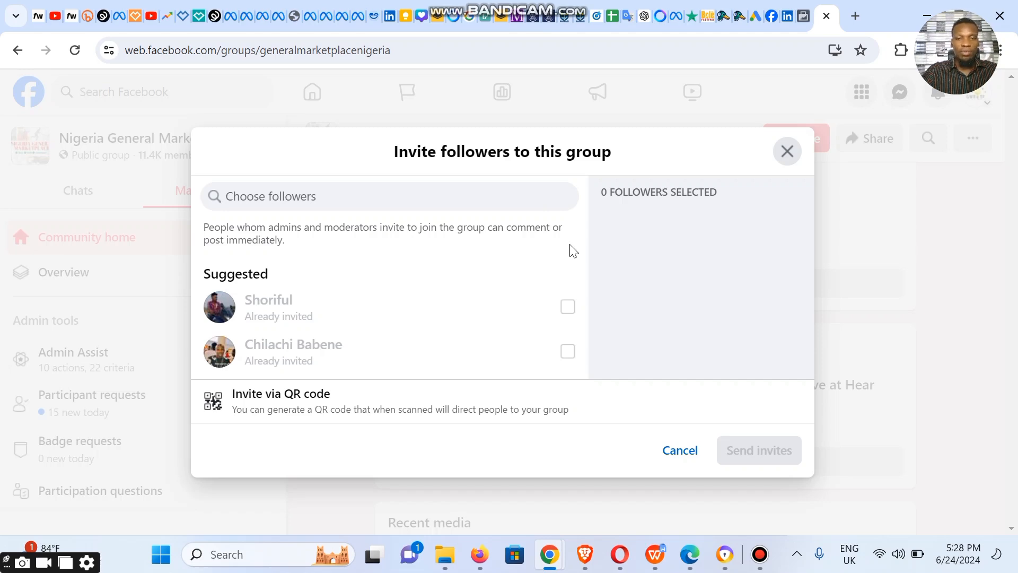
mouse_move(583, 271)
mouse_down()
mouse_move(589, 367)
mouse_move(582, 266)
mouse_up()
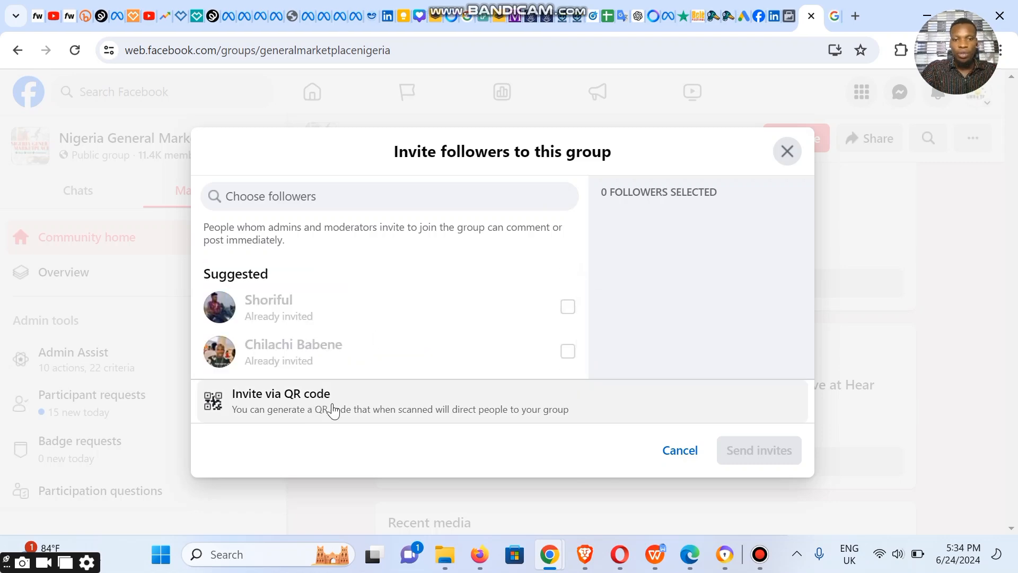
click(331, 412)
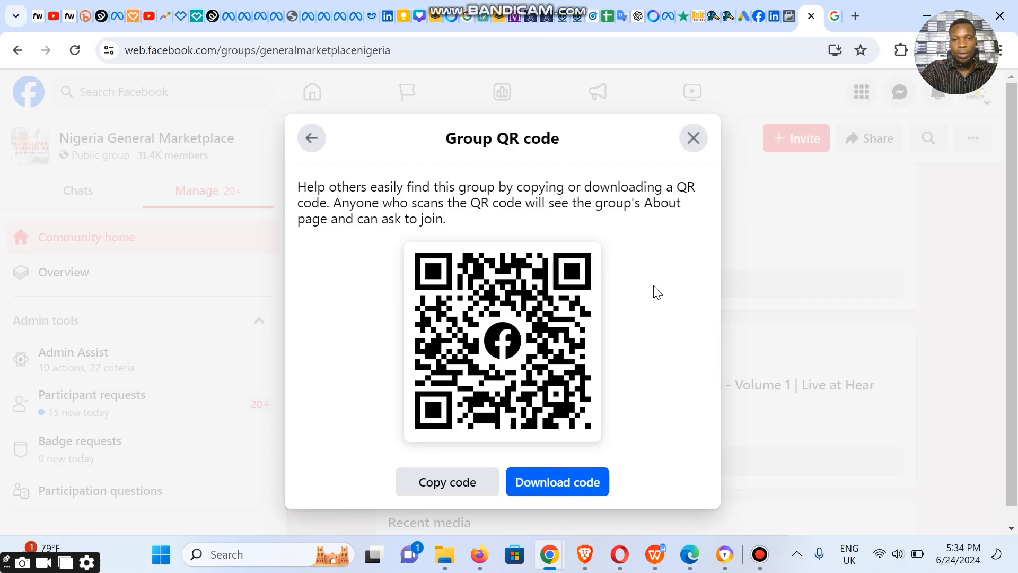
click(701, 139)
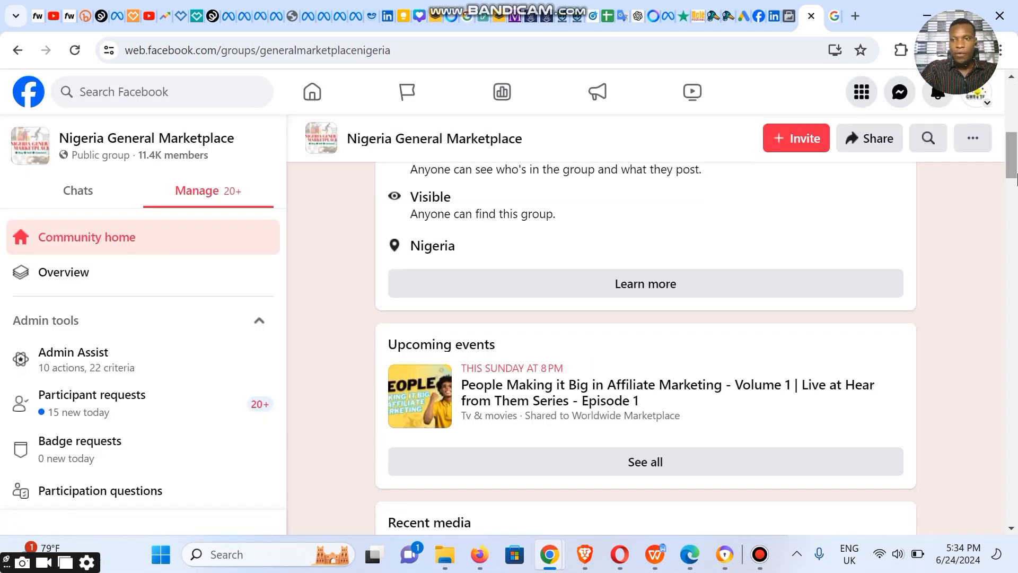
scroll(1012, 201, down, 3)
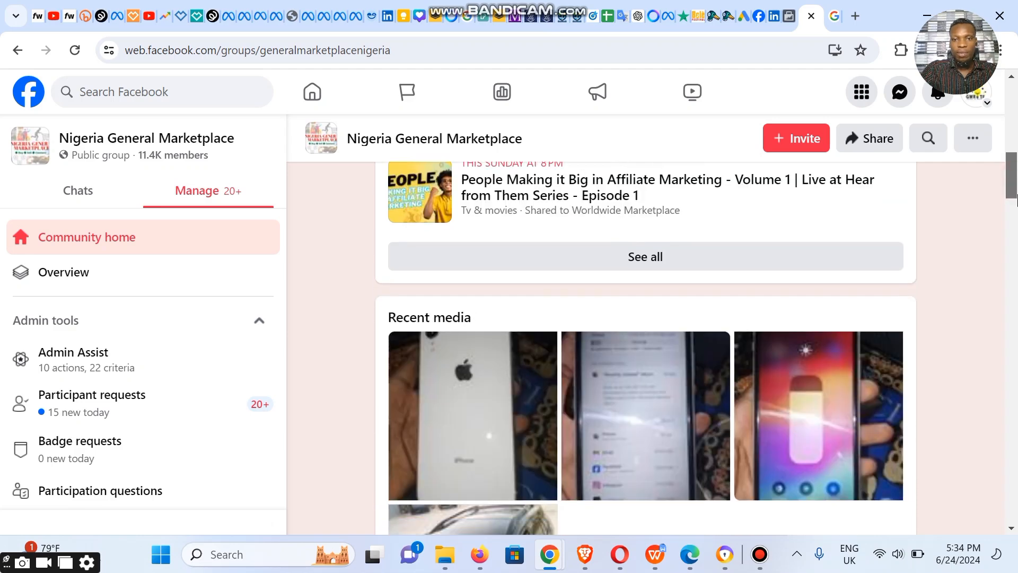
drag(1014, 201, 1013, 178)
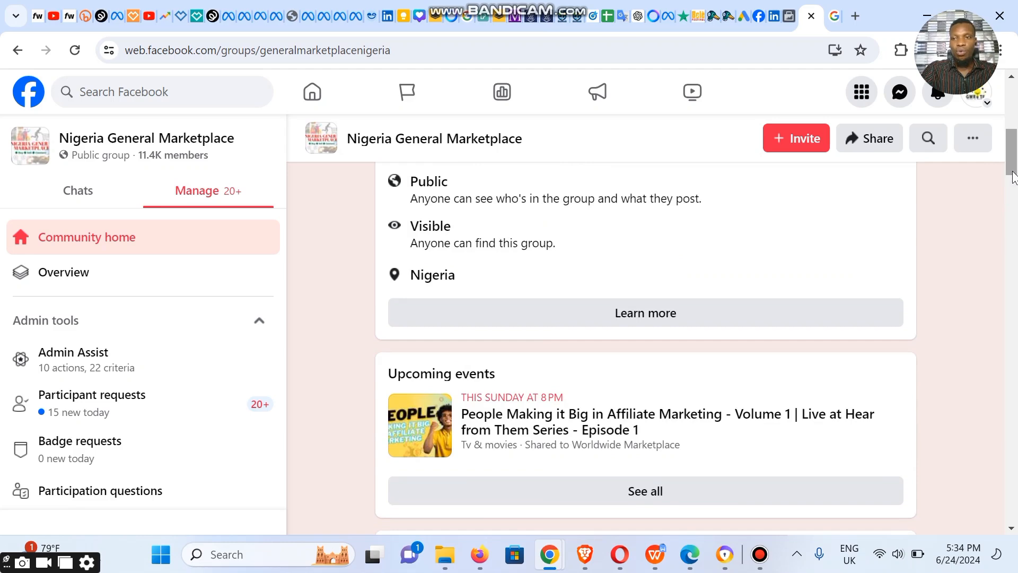
drag(1013, 177, 1014, 117)
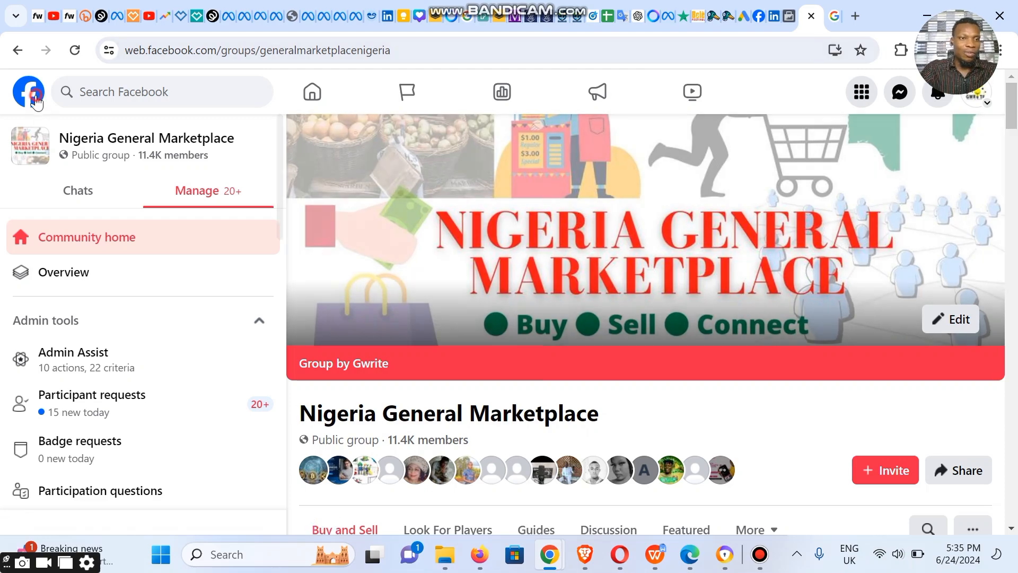
- Open the Worldwide Marketplace group from the home page shortcuts and look through its description, events, recent media and posts
click(35, 101)
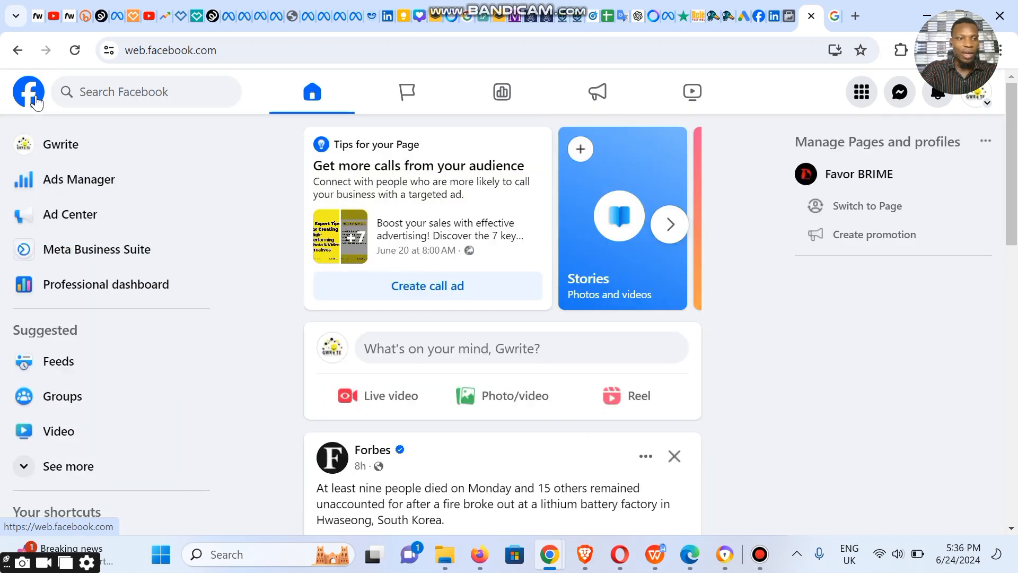
drag(215, 296, 218, 434)
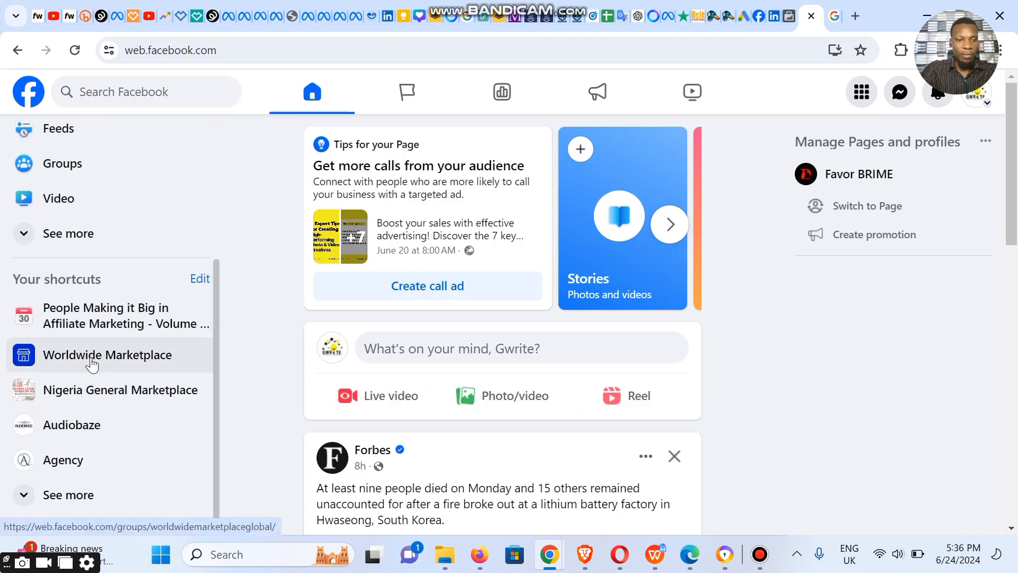
click(75, 363)
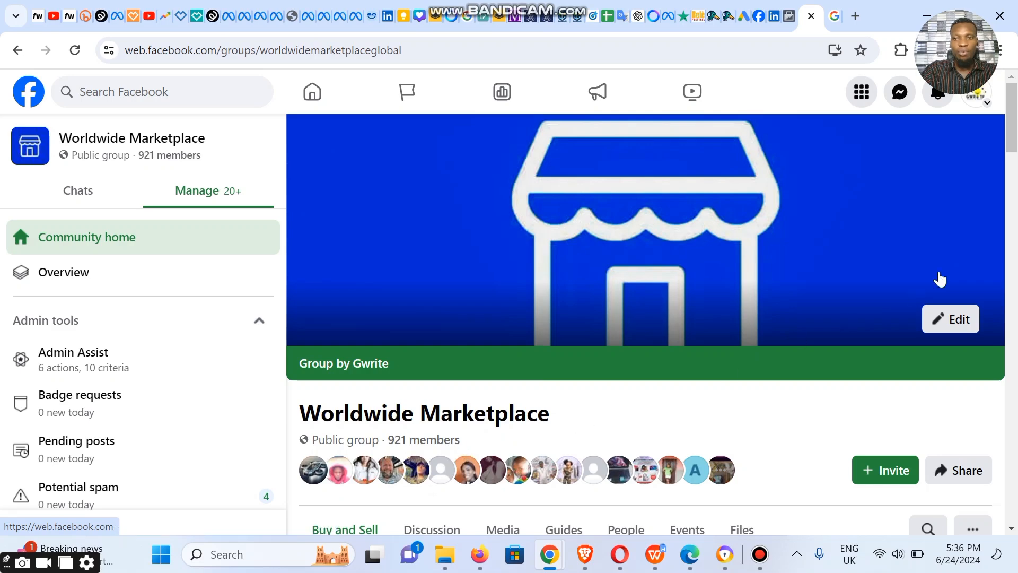
drag(1013, 141, 1016, 268)
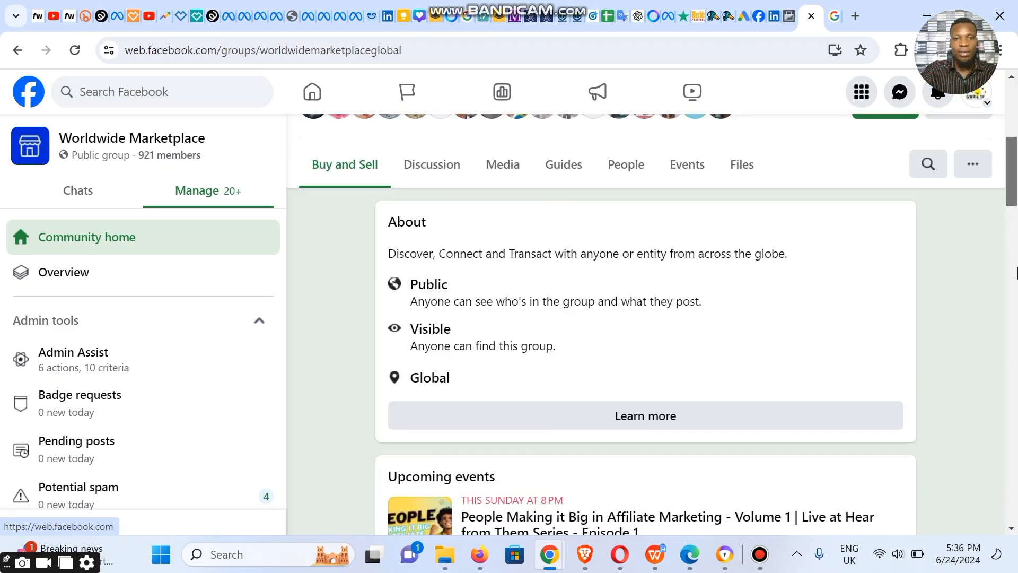
scroll(1016, 273, down, 5)
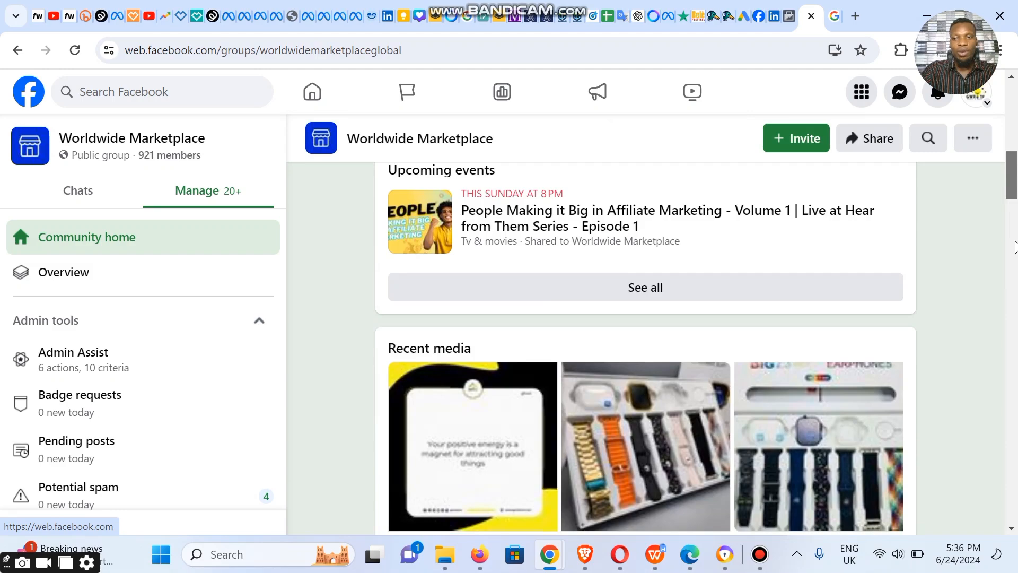
scroll(1016, 246, down, 5)
scroll(1016, 336, down, 8)
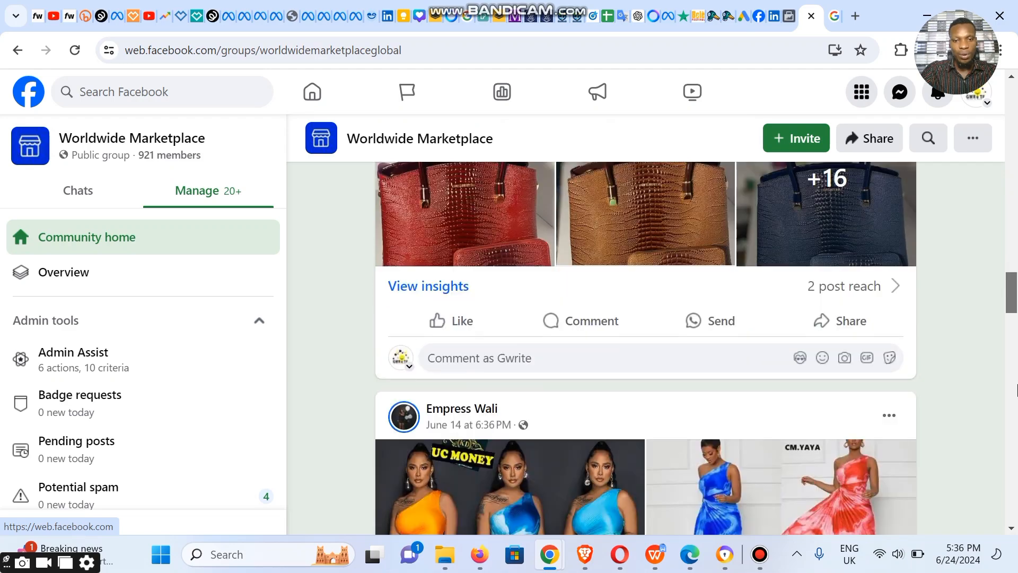
- Finish looking through the Worldwide Marketplace group and open gwritenm.com/ngmp in a new browser tab
scroll(1016, 390, up, 15)
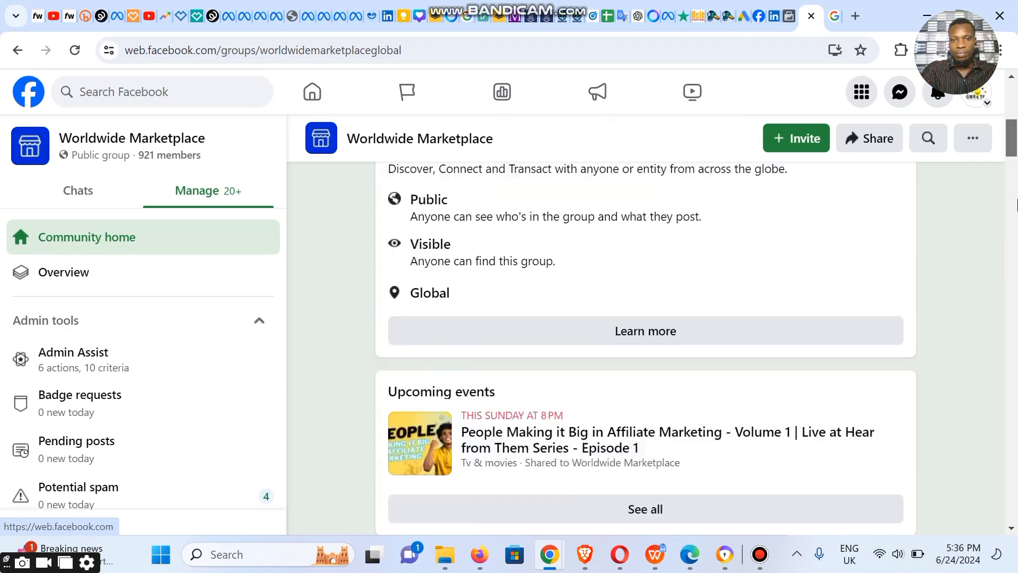
scroll(1017, 206, up, 5)
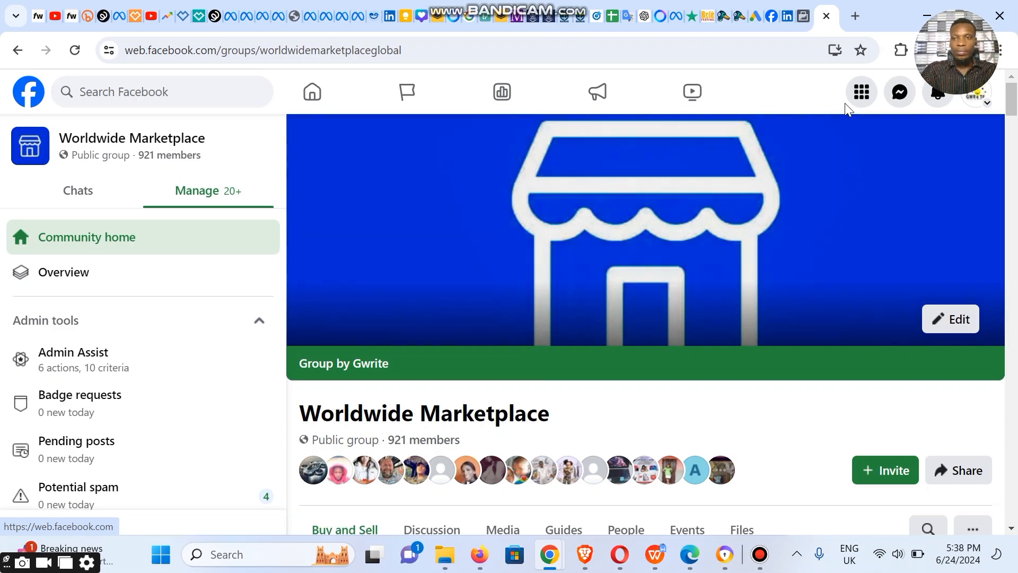
click(854, 17)
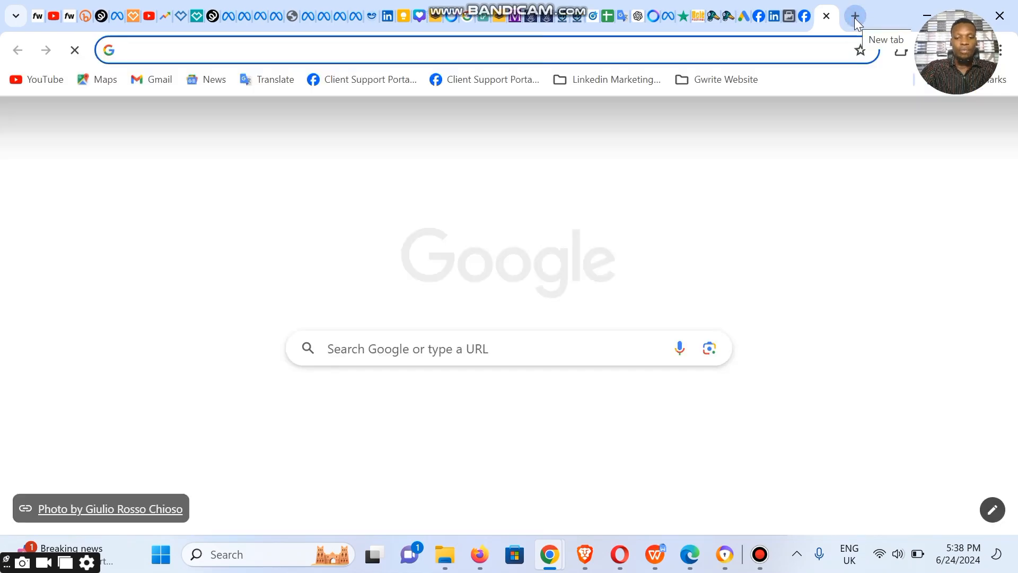
text(gwr)
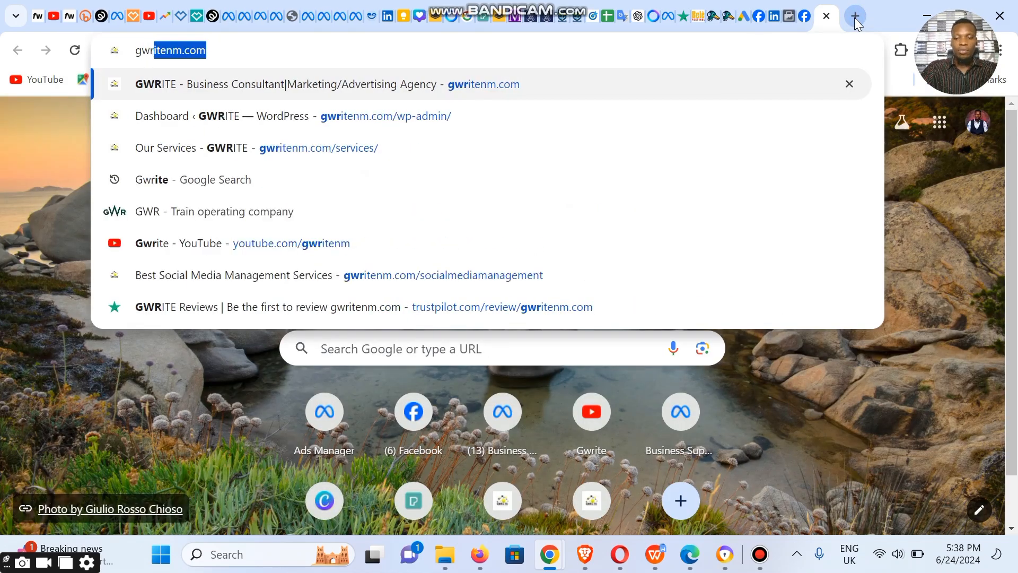
text(itenm.com/ngmp)
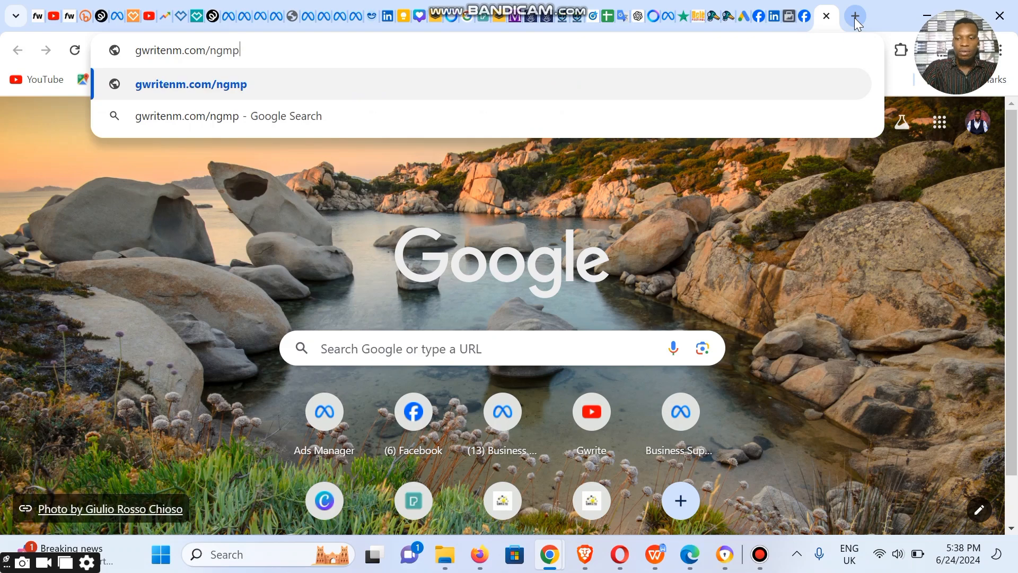
key(Return)
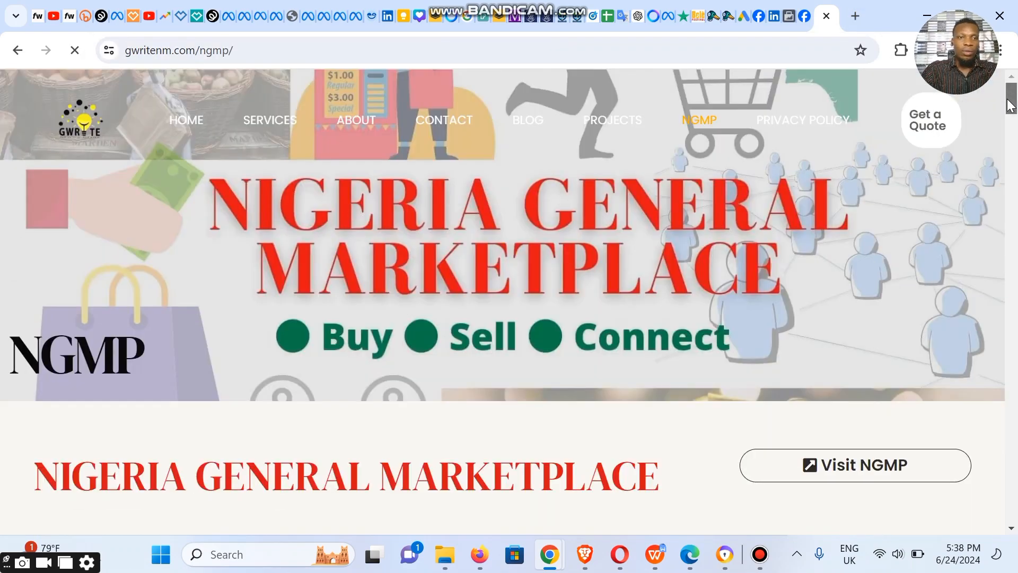
- Look through the NGMP page's membership verification offers, vendor application requirements and partnership form, and return to its introduction
drag(1007, 106, 1017, 184)
scroll(1016, 197, down, 3)
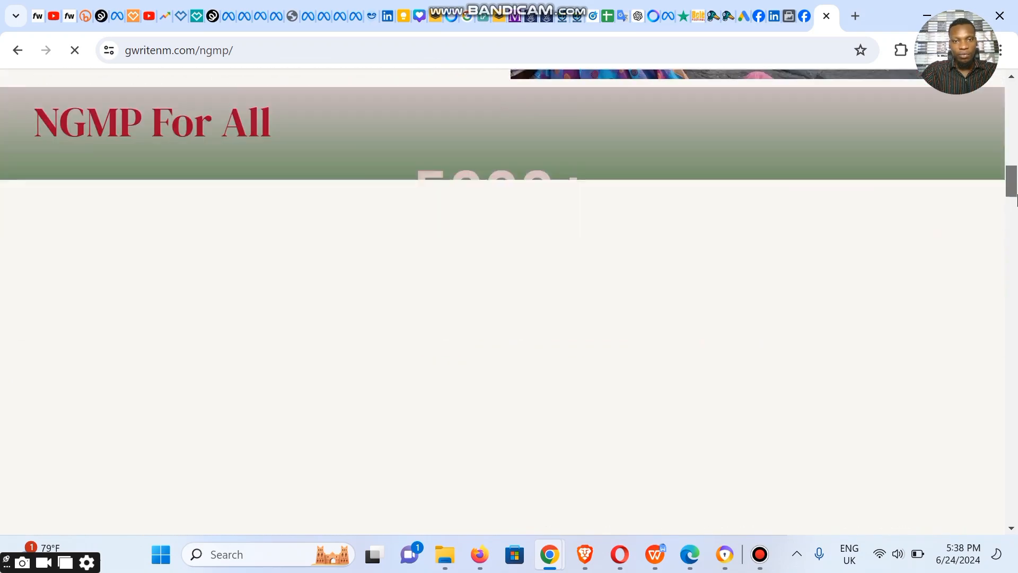
scroll(1017, 197, down, 1)
scroll(1016, 197, down, 10)
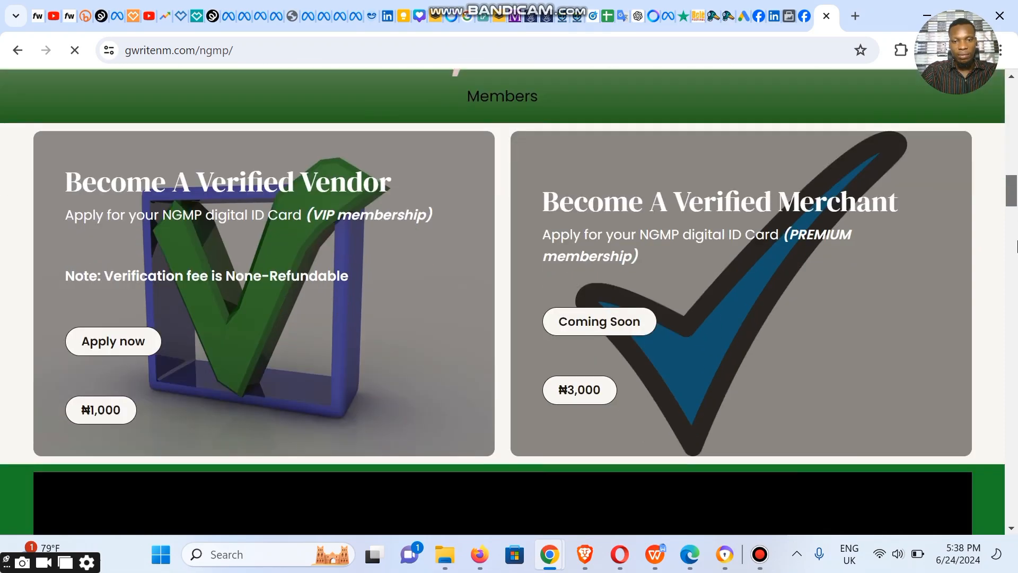
scroll(1016, 281, down, 15)
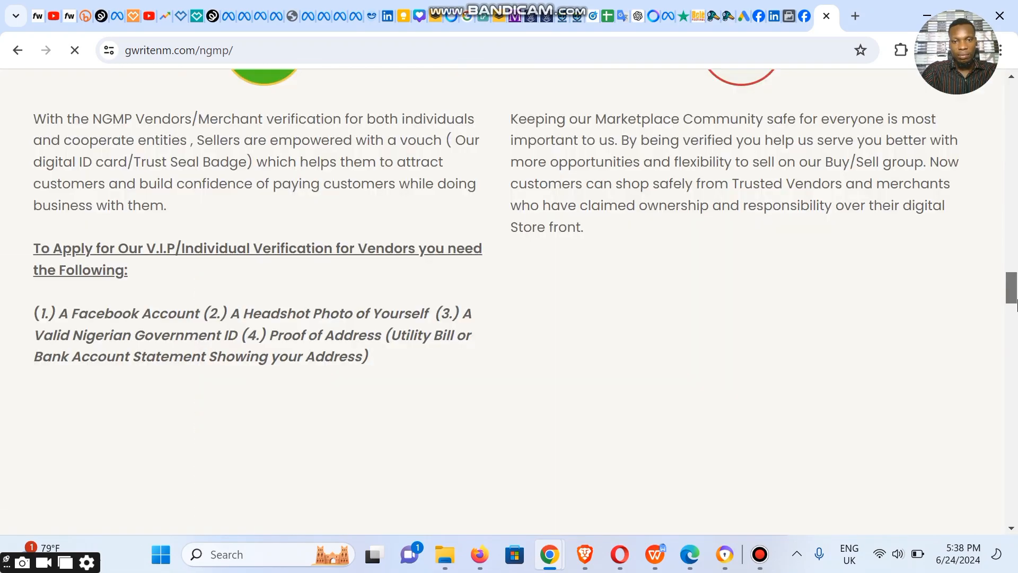
scroll(1016, 369, down, 15)
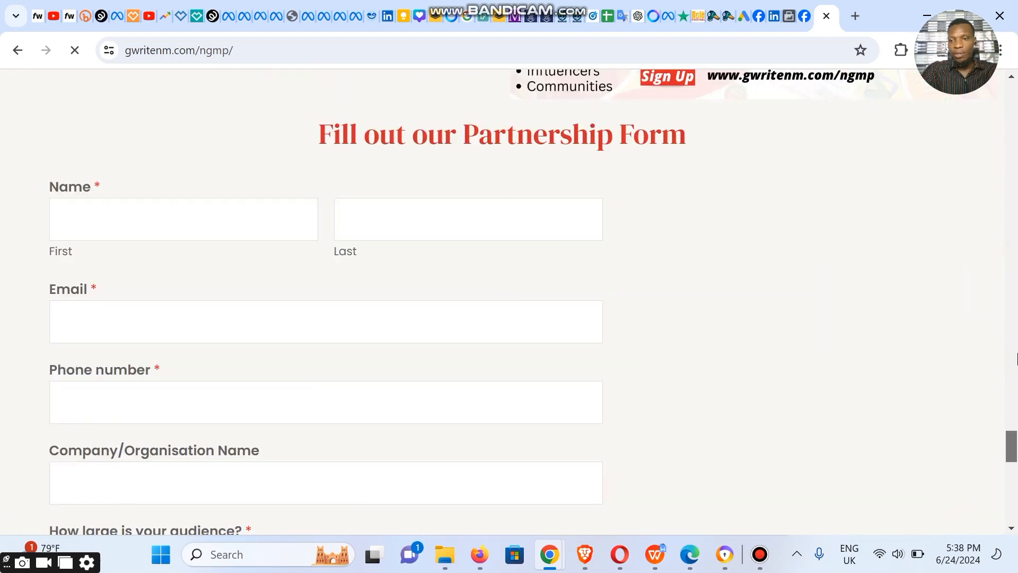
drag(1013, 434, 1016, 98)
scroll(1015, 114, down, 5)
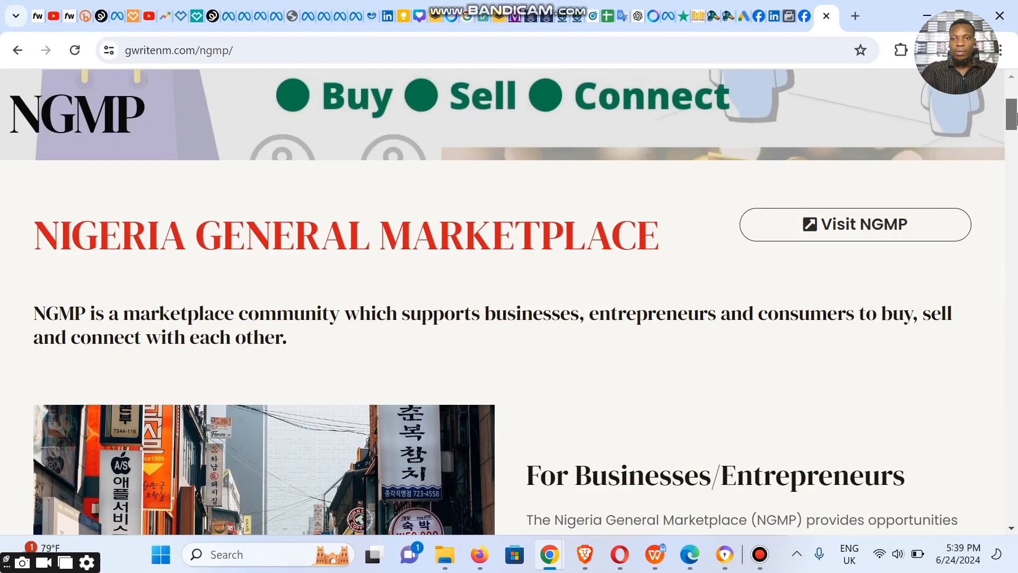
- Visit the Nigeria General Marketplace group from its web page, open the cover photo and view the photo's options
click(874, 212)
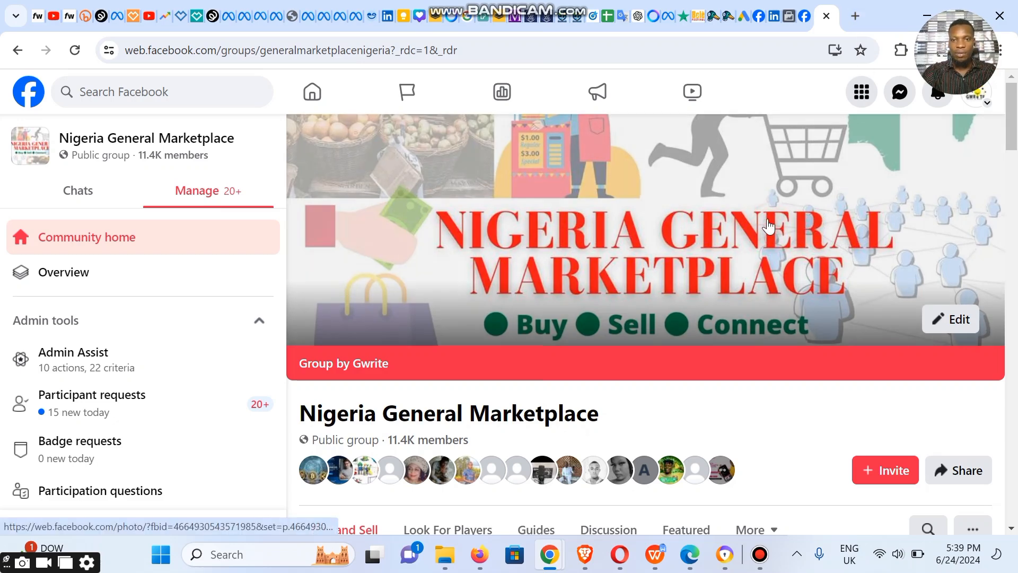
click(768, 226)
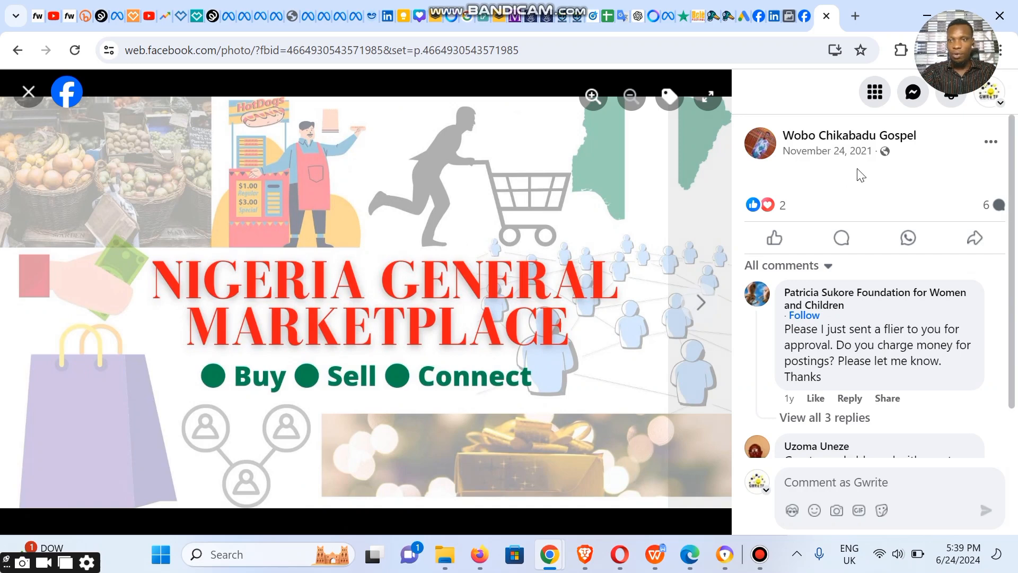
click(987, 143)
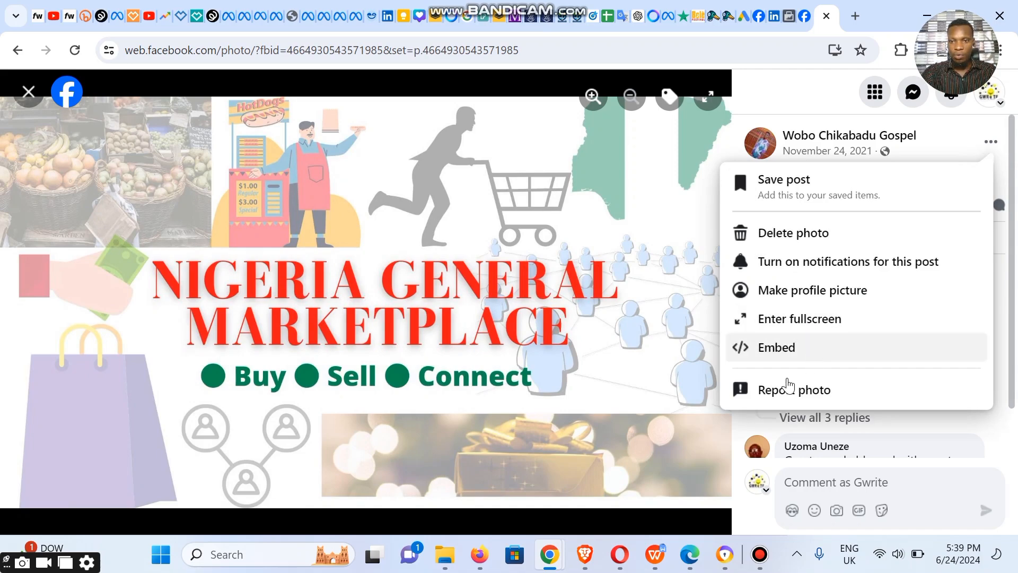
- Save the group's cover photo to the Downloads folder as a JPEG image named ngmp
right_click(406, 272)
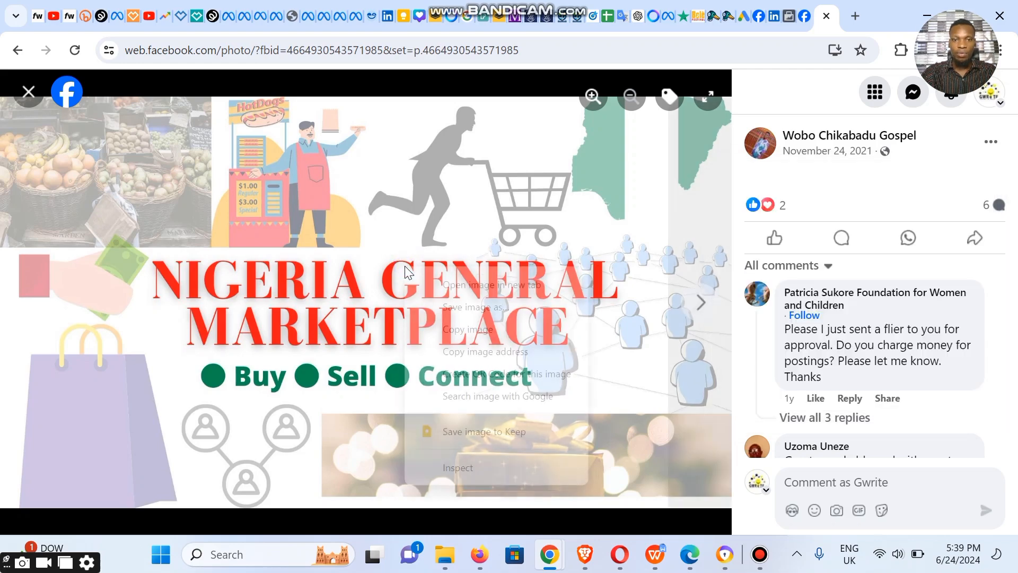
click(454, 312)
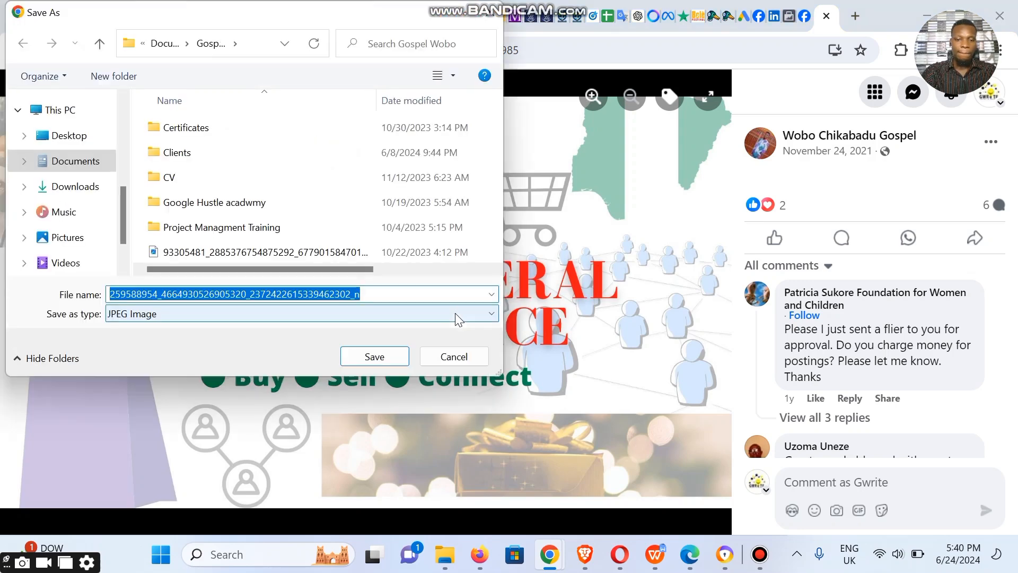
text(ngmp)
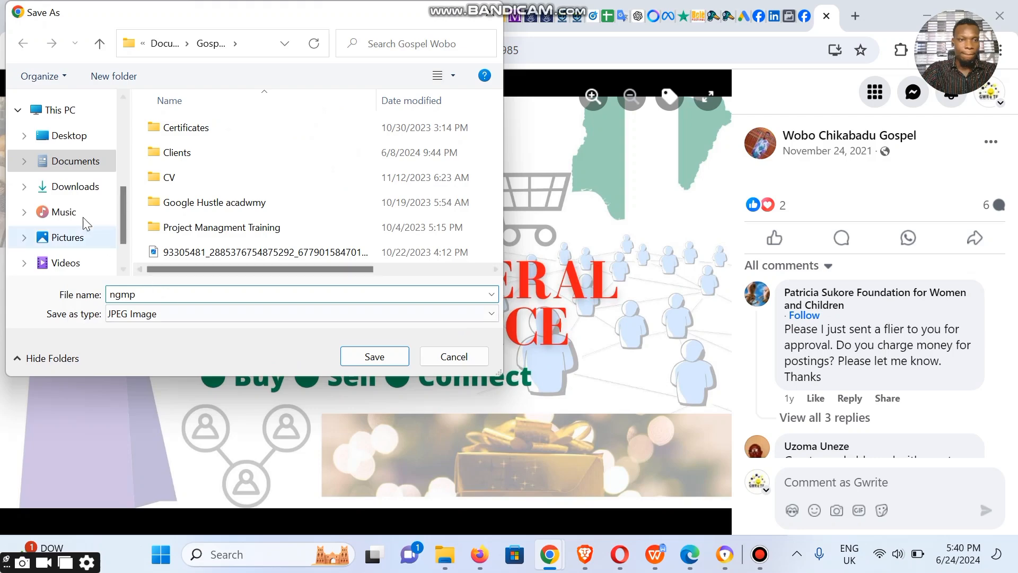
click(69, 194)
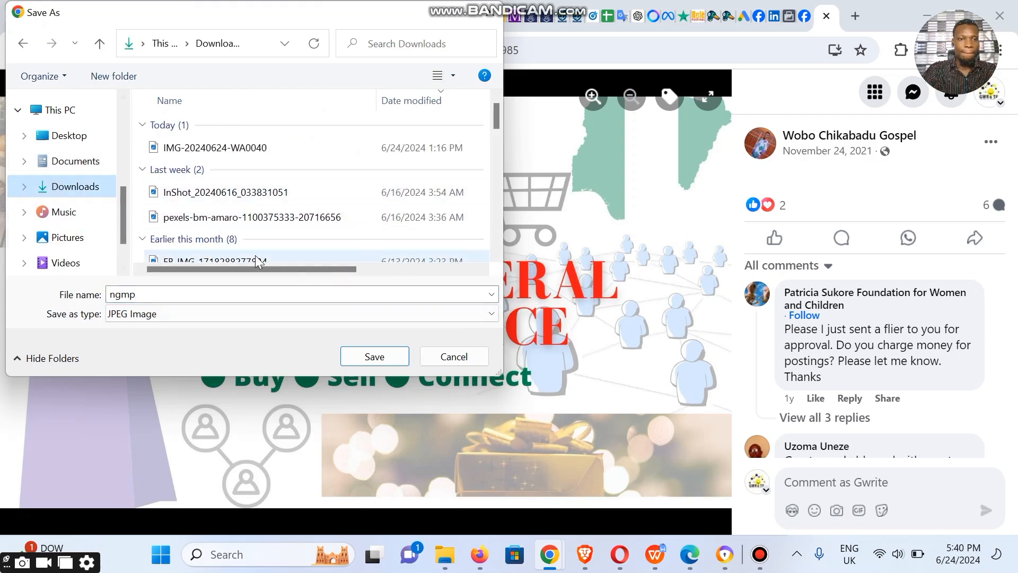
click(365, 357)
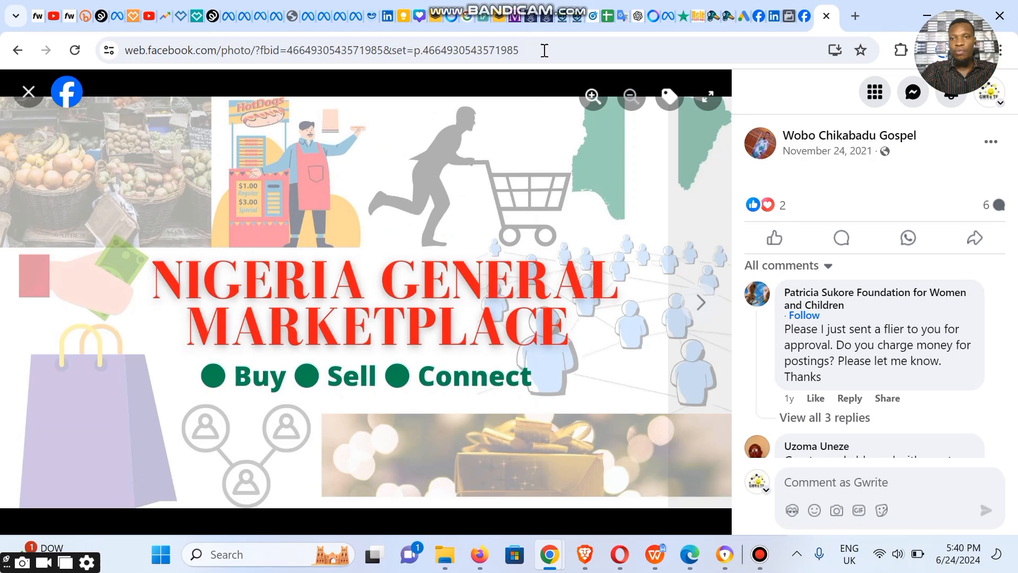
- Open Meta Ads Manager at adsmanager.facebook.com/adsmanager in a new browser tab
click(458, 53)
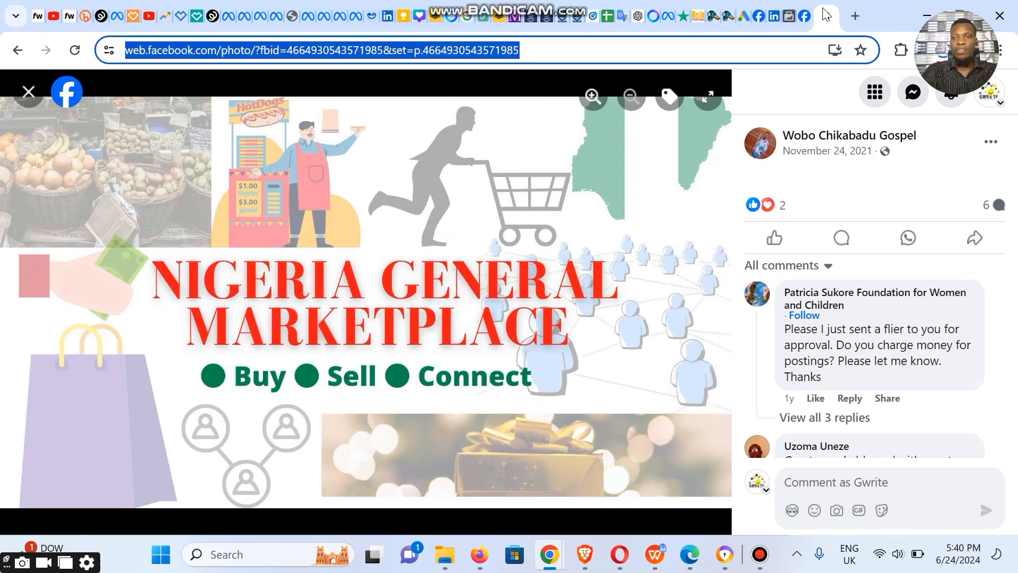
click(855, 16)
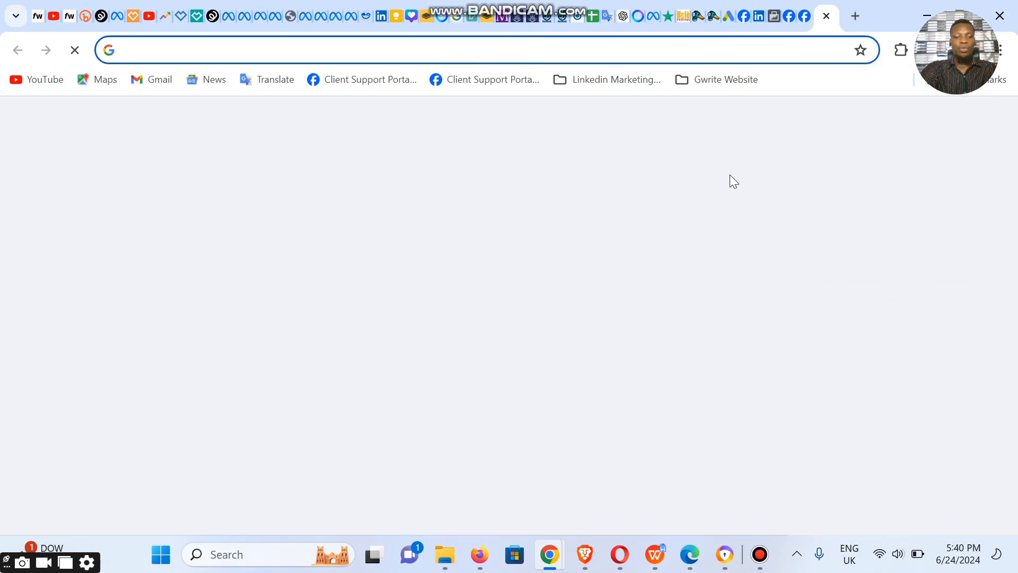
text(fac)
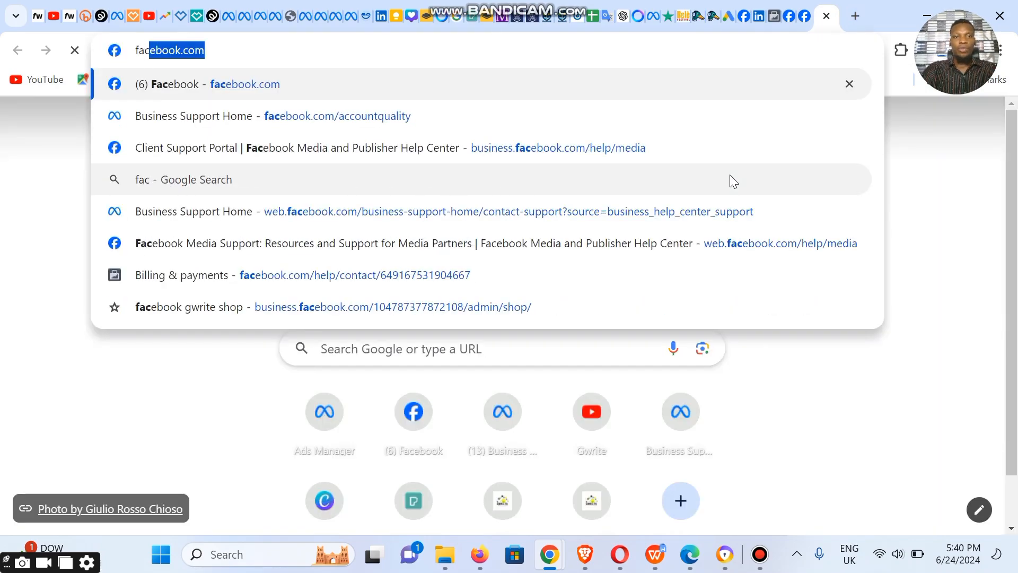
text(ebook.com/ads)
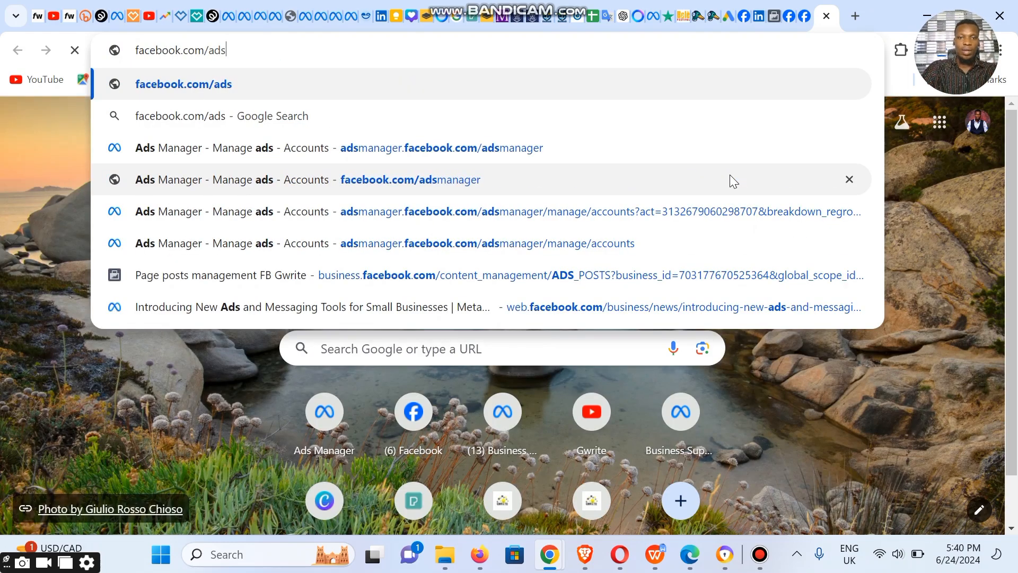
click(543, 148)
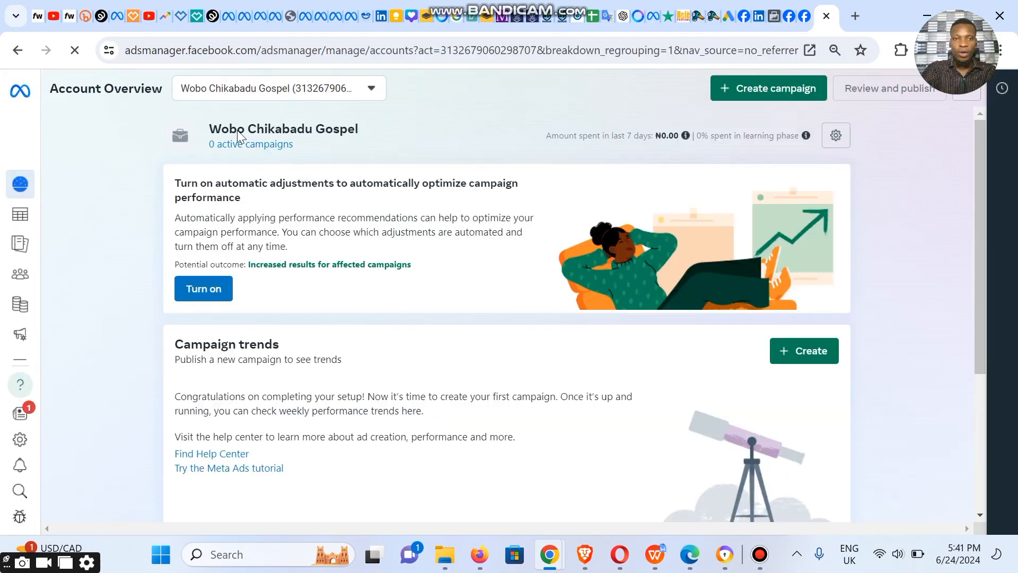
- Search the ad accounts for "sag 03" across all business portfolios and switch to the SAG 03 account listed under Gwrite
click(356, 96)
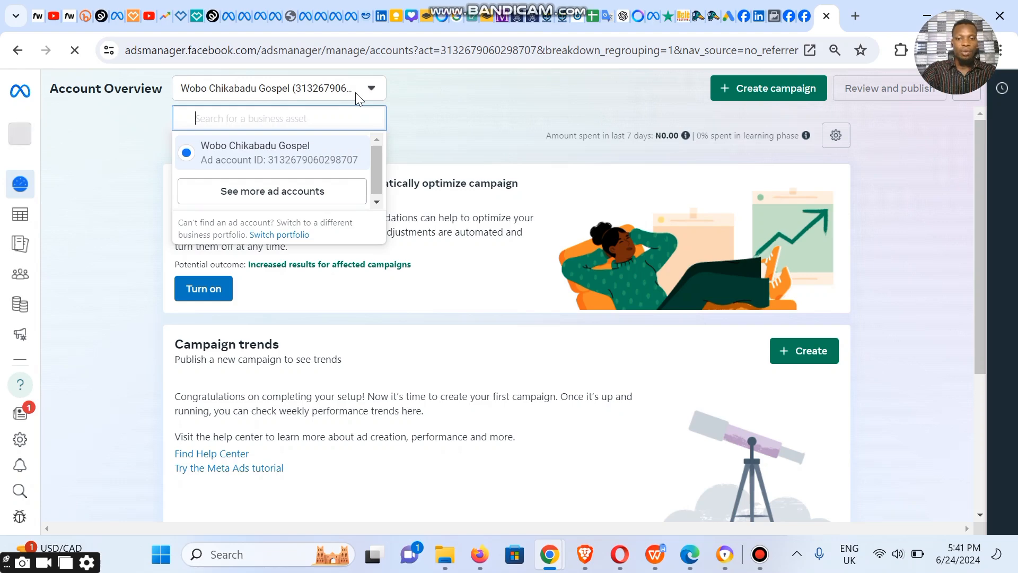
text(s)
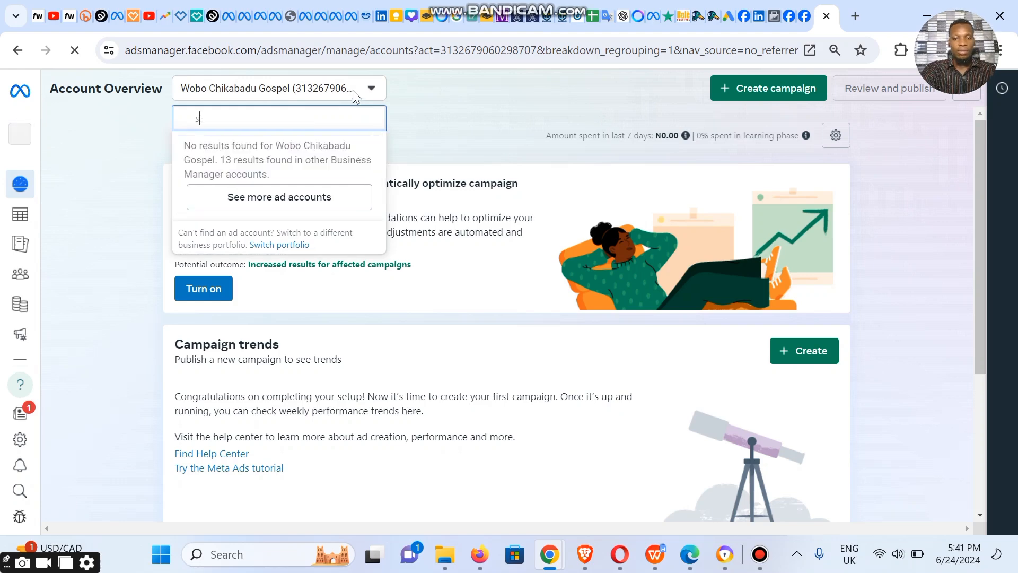
text(ag 03)
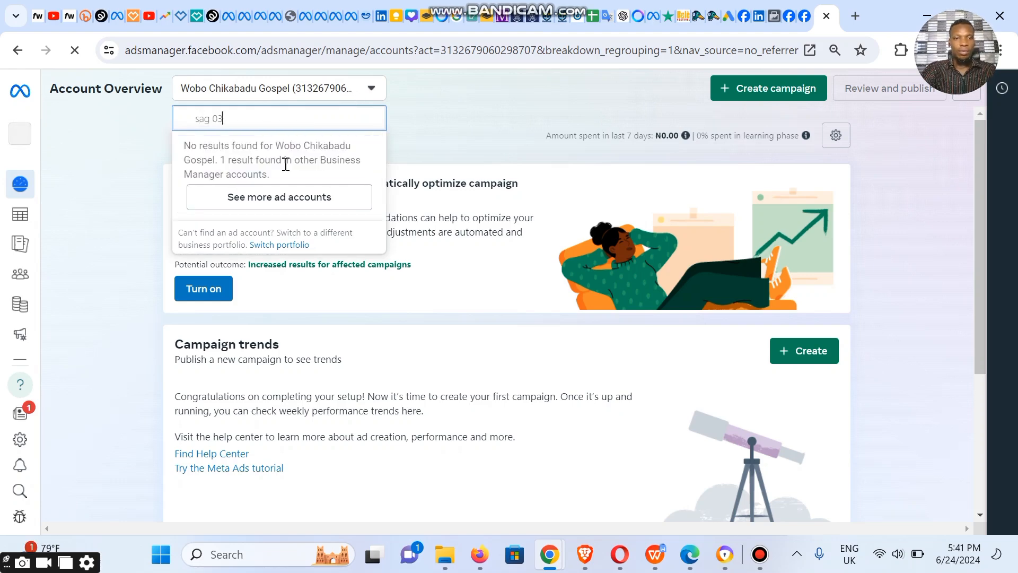
click(281, 198)
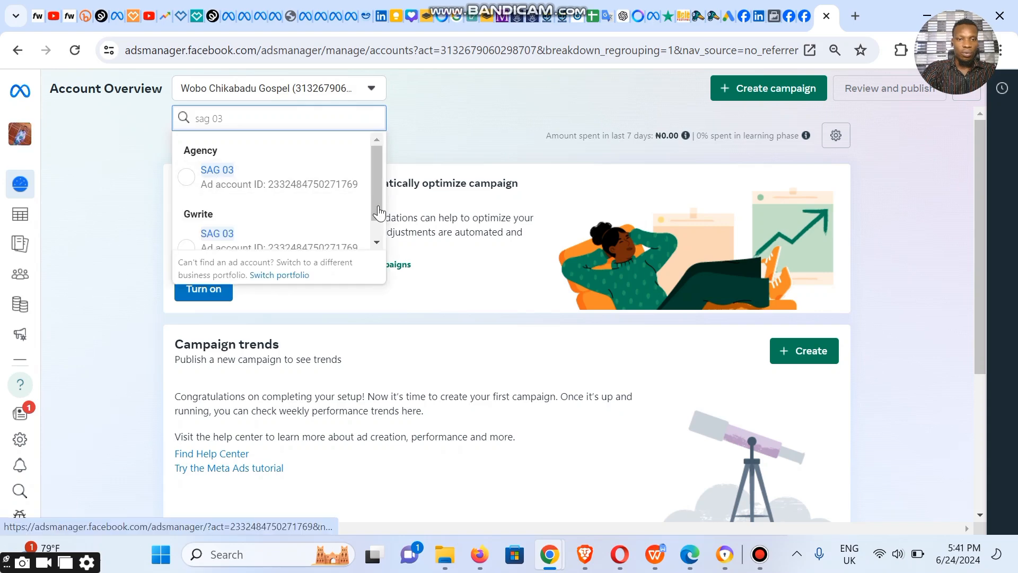
scroll(175, 237, down, 1)
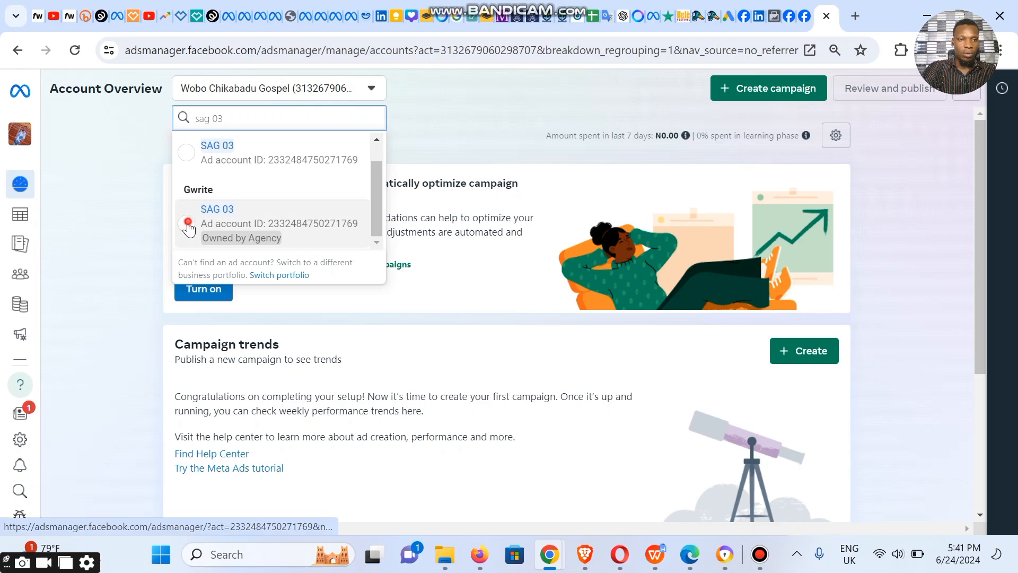
click(186, 225)
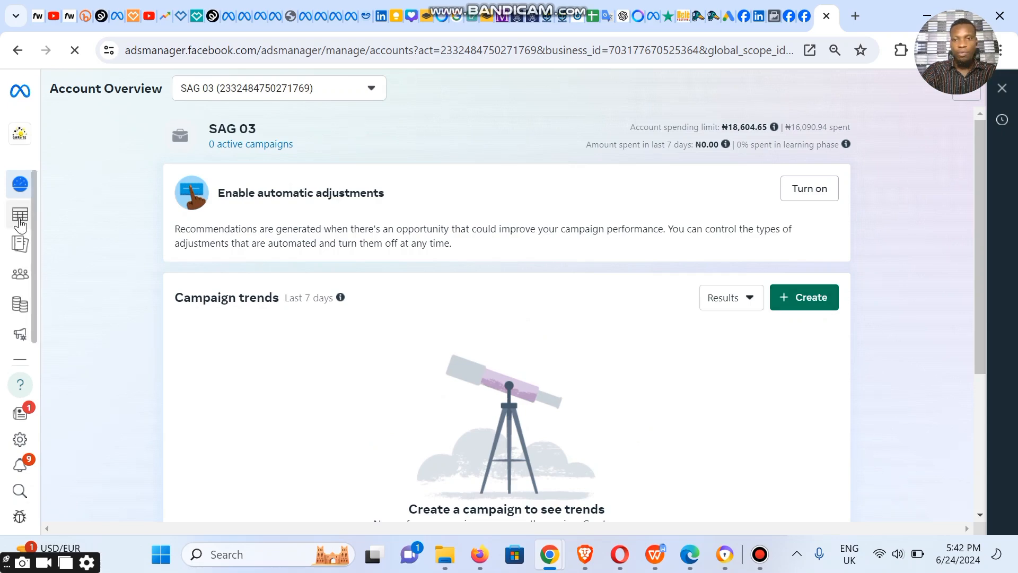
- Open the account's campaigns, start creating a new auction campaign and choose Engagement as its objective
mouse_move(20, 224)
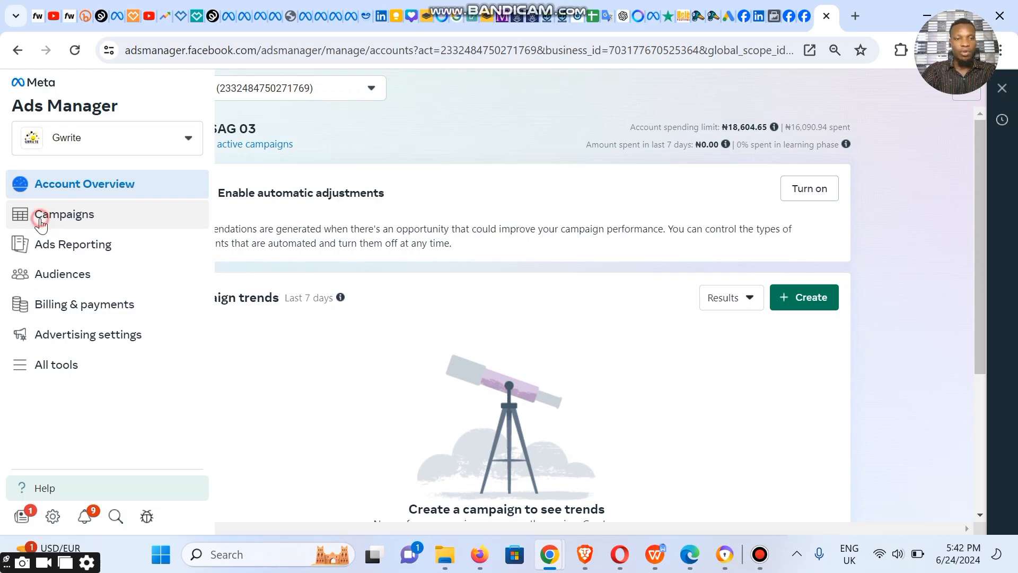
click(41, 225)
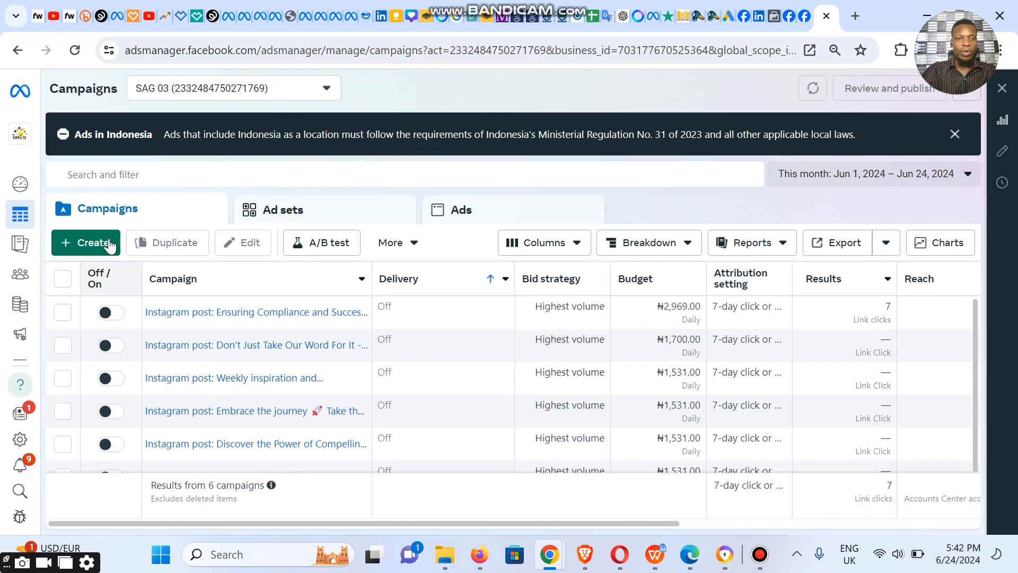
click(96, 243)
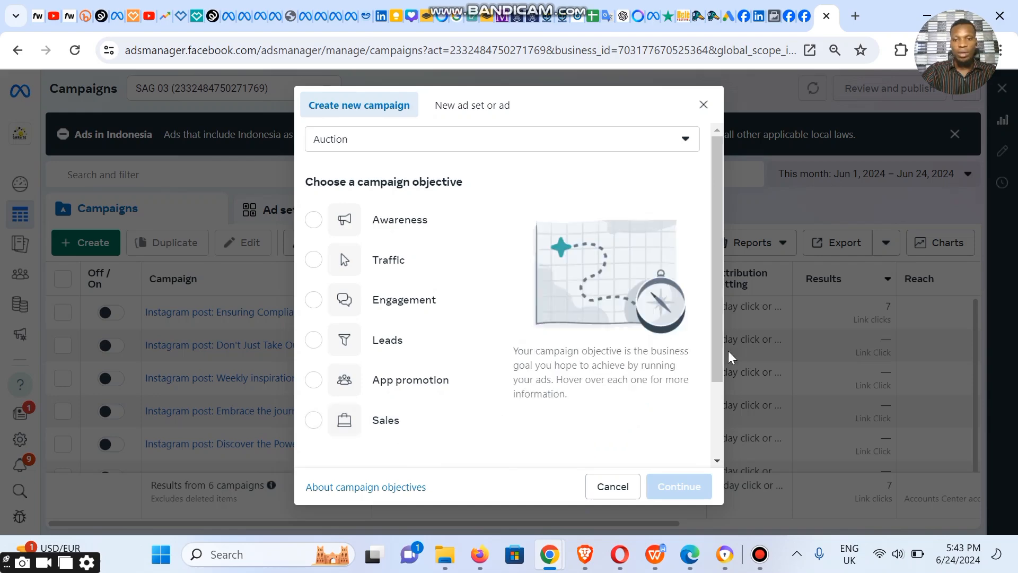
drag(718, 332, 727, 234)
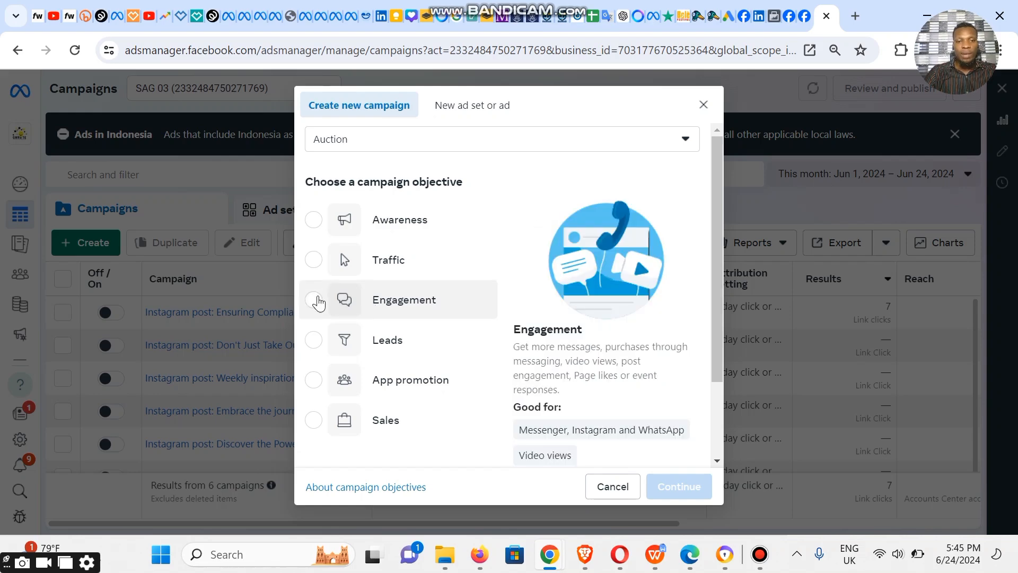
click(314, 300)
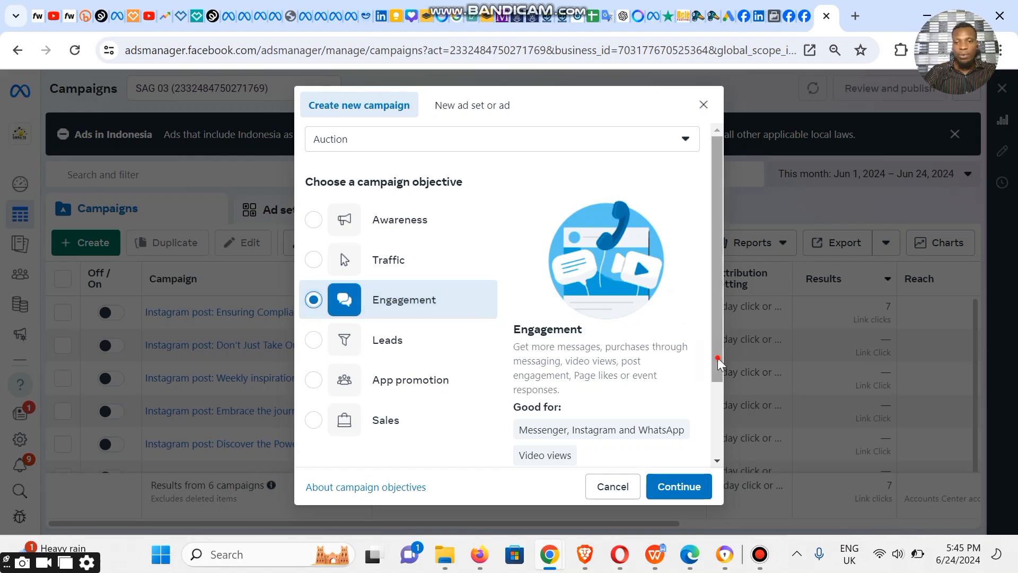
- Continue with the Engagement objective and create the campaign draft using the manual engagement campaign setup
click(721, 391)
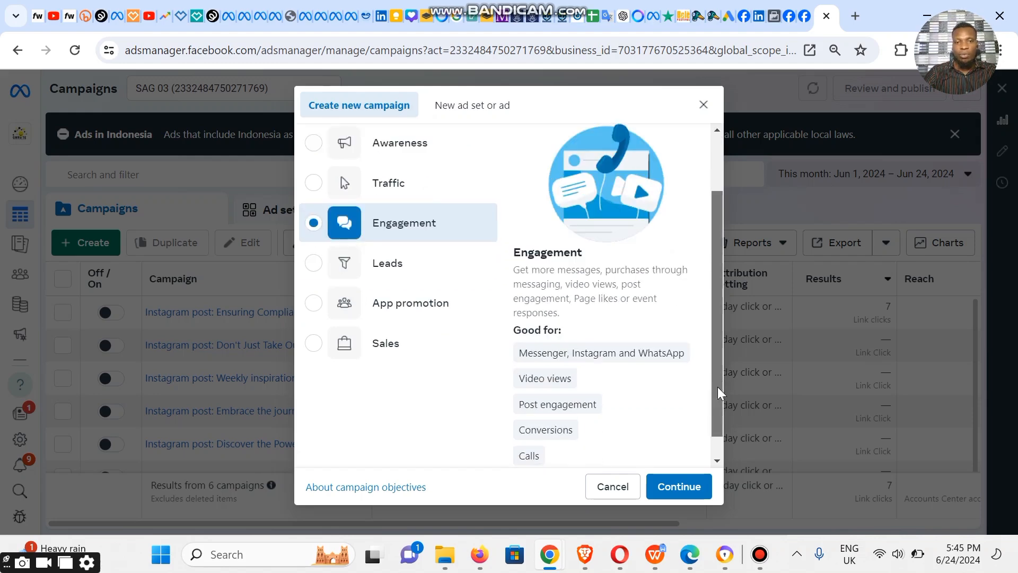
click(689, 492)
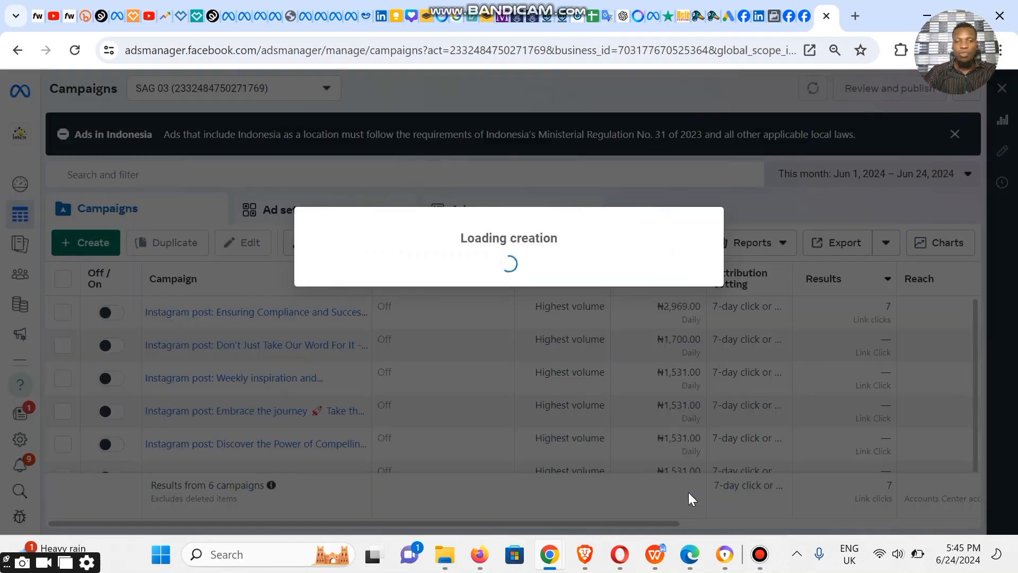
click(452, 419)
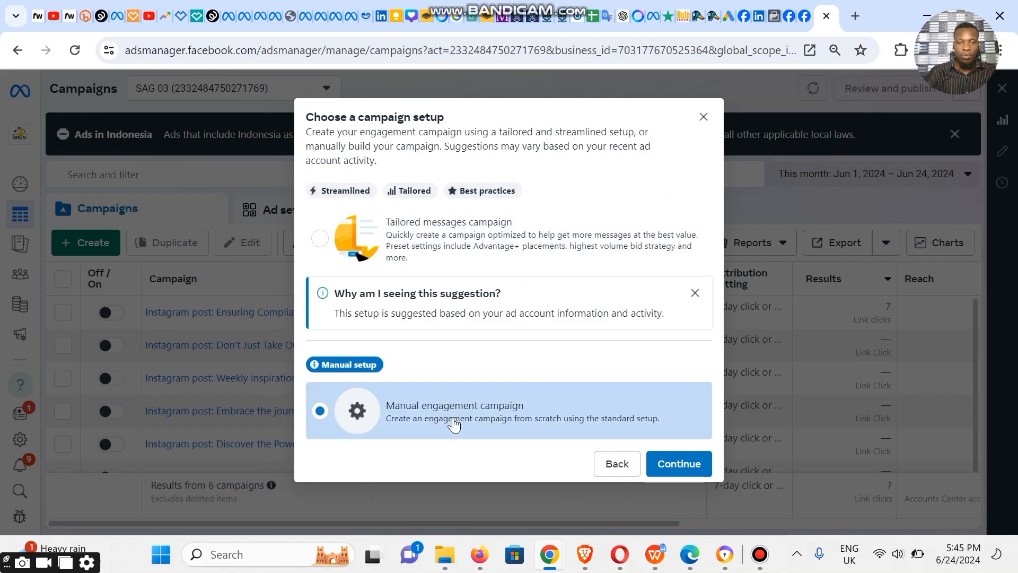
click(680, 466)
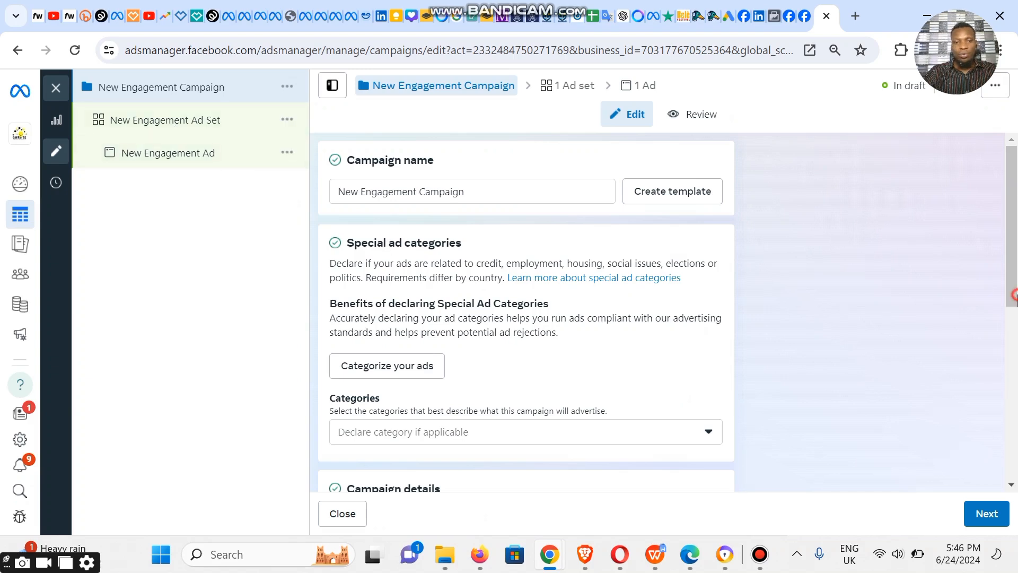
- Open the New Engagement Ad Set and set its conversion location to On your ad
drag(1016, 295, 1017, 499)
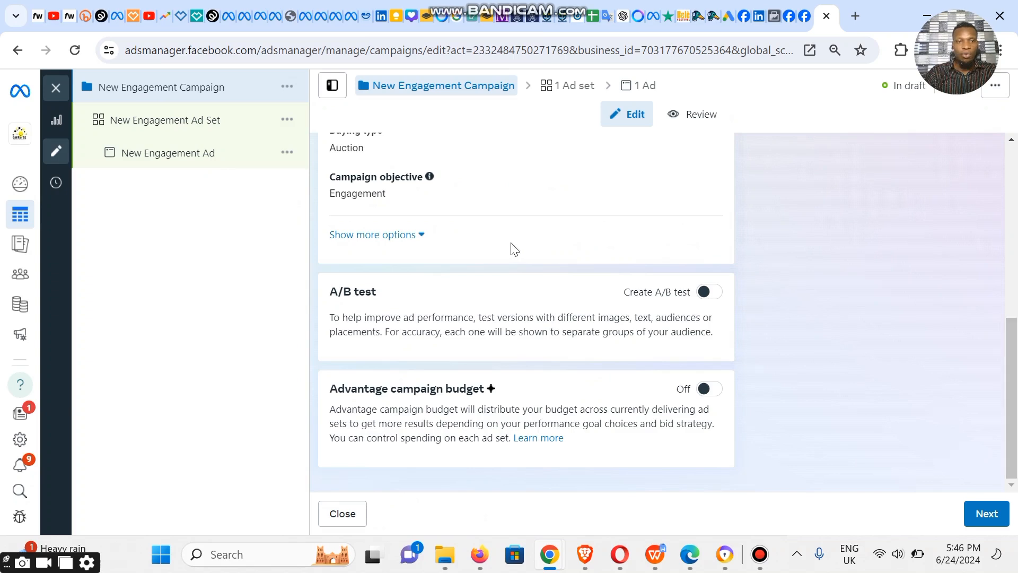
click(227, 127)
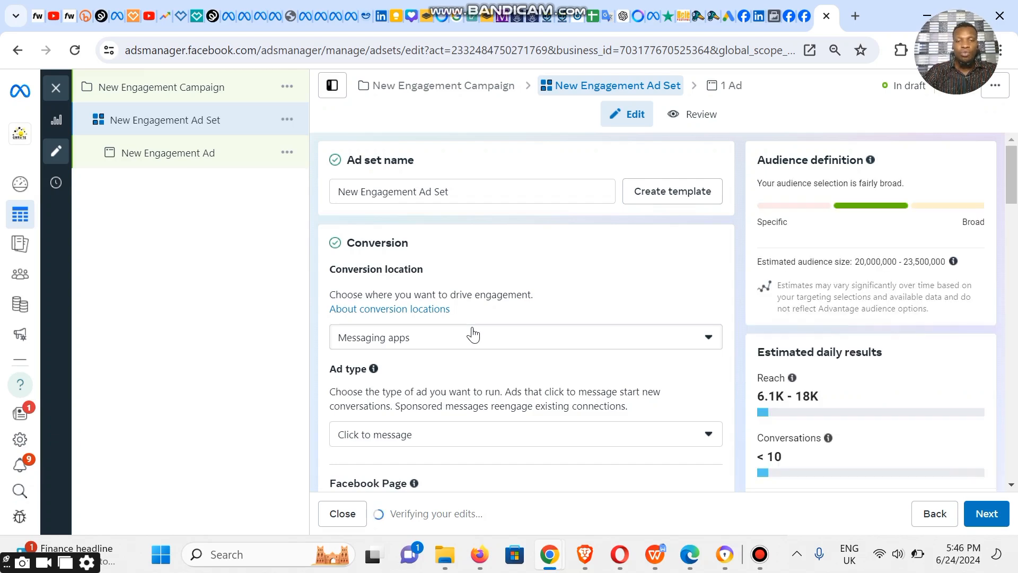
click(483, 345)
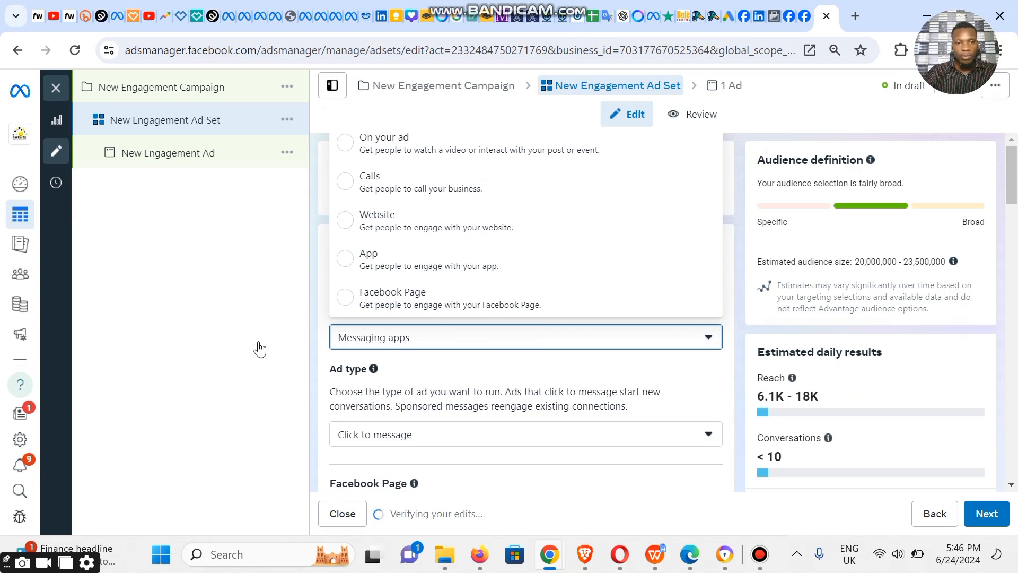
click(427, 217)
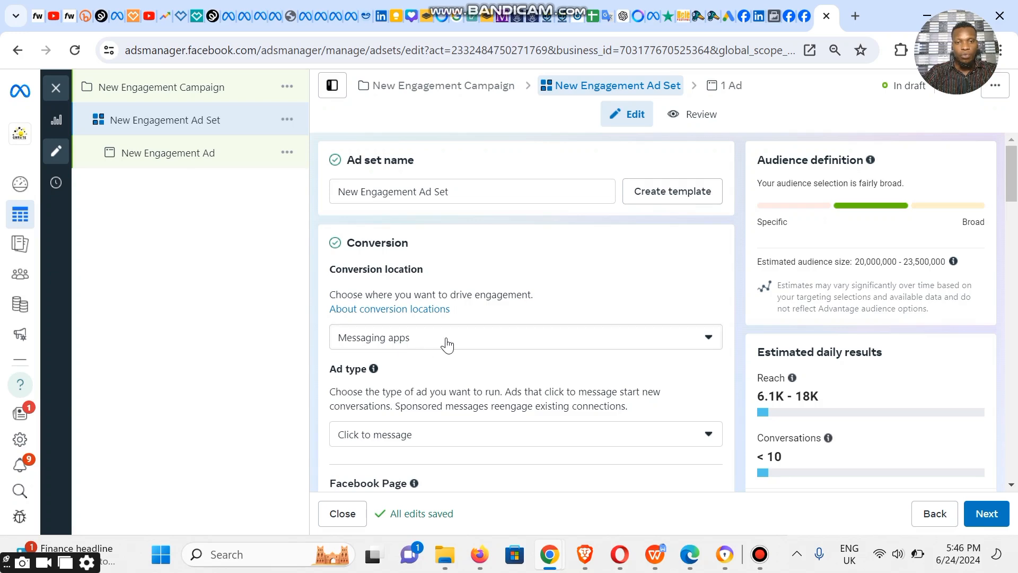
click(511, 346)
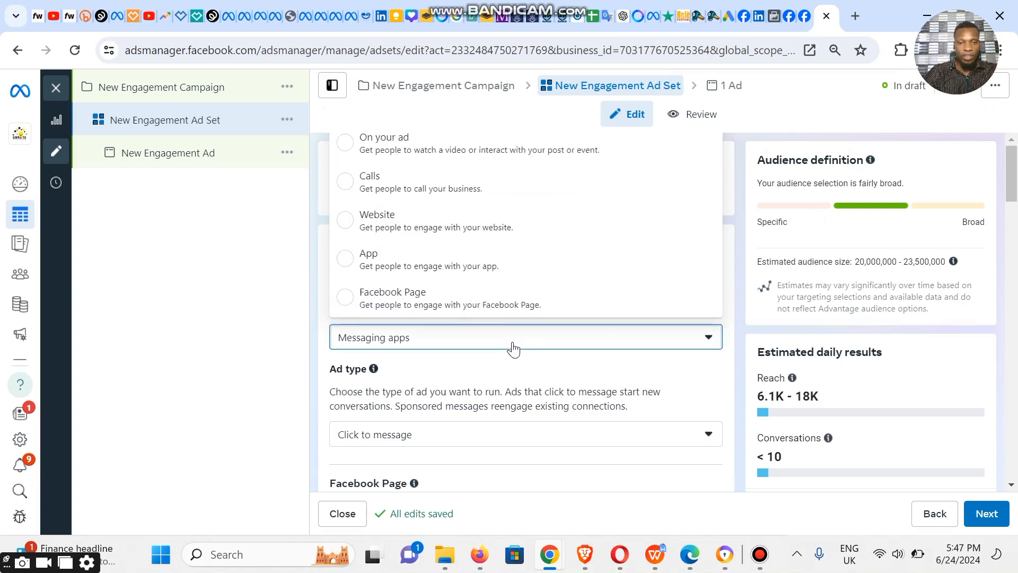
click(397, 151)
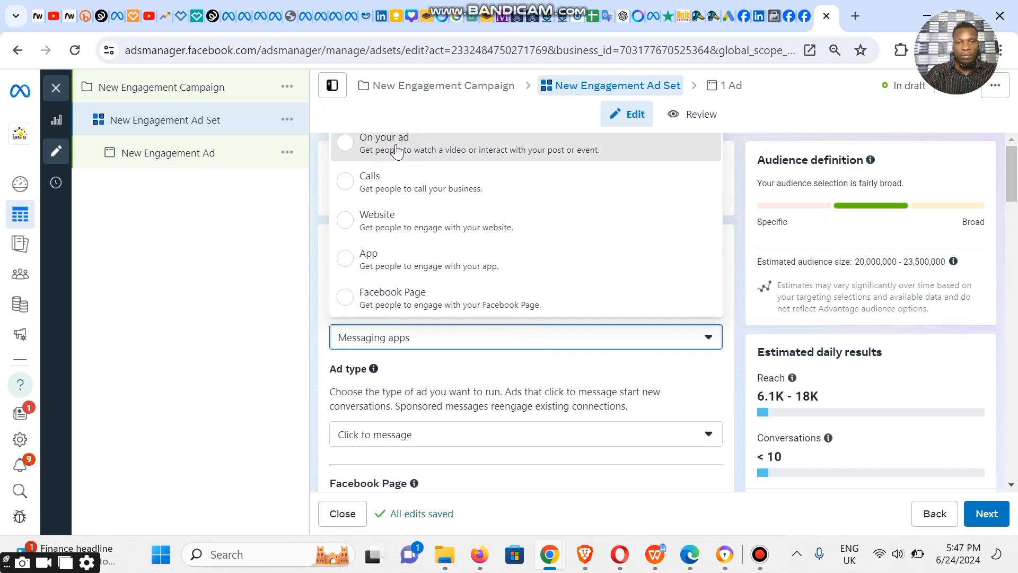
click(398, 151)
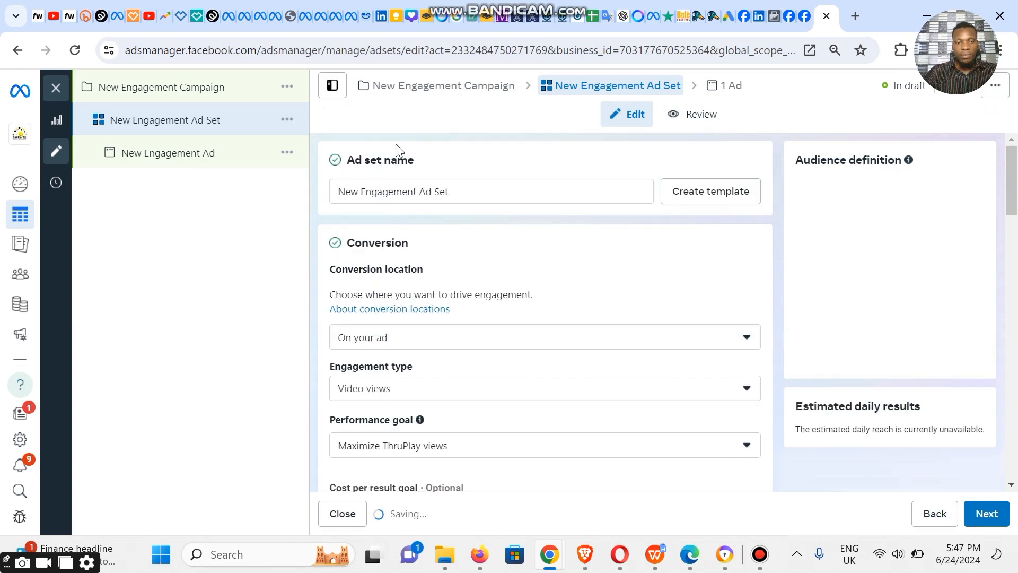
- Examine the engagement types offered for the ad set and look through its remaining settings
click(490, 391)
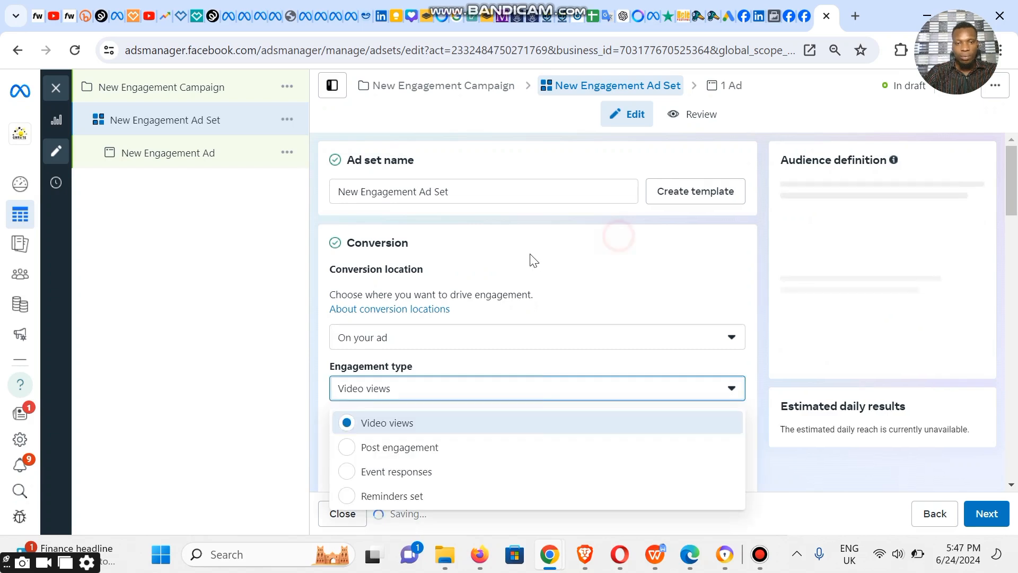
scroll(448, 363, down, 3)
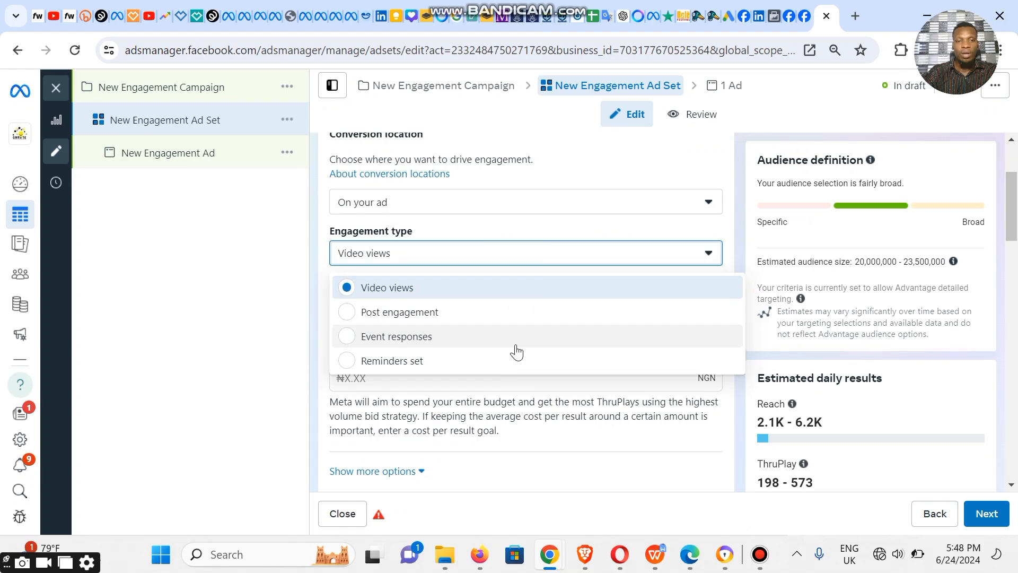
click(1010, 311)
click(1010, 310)
drag(1011, 317, 991, 129)
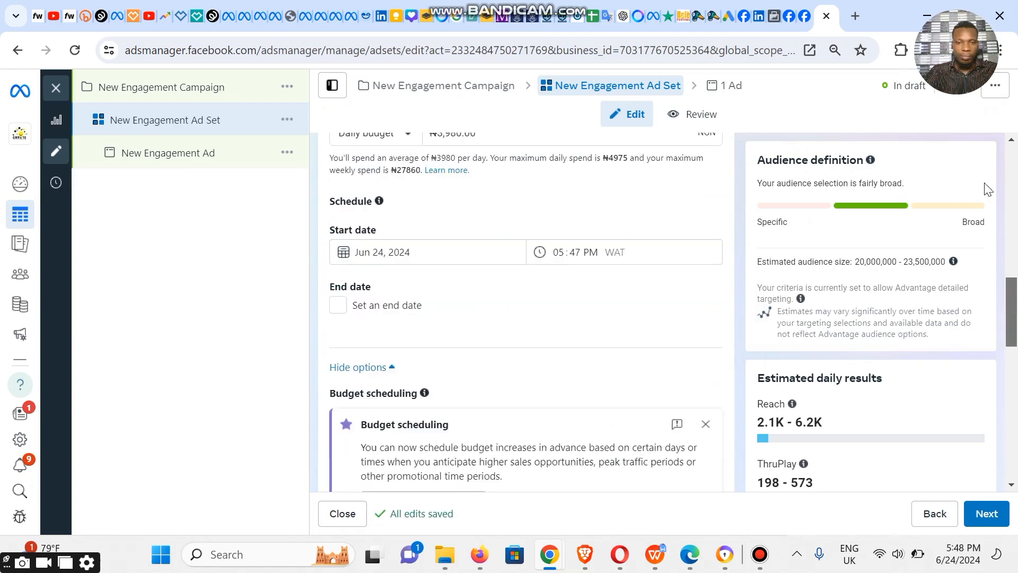
- Close the ad set editor without publishing and discard the ad account's unpublished drafts
click(53, 83)
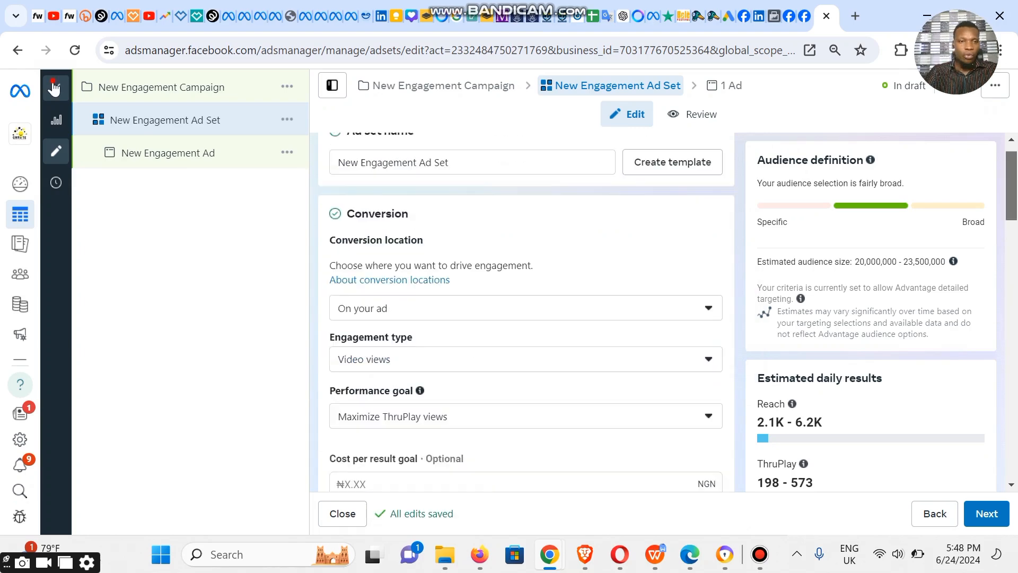
scroll(517, 298, up, 1)
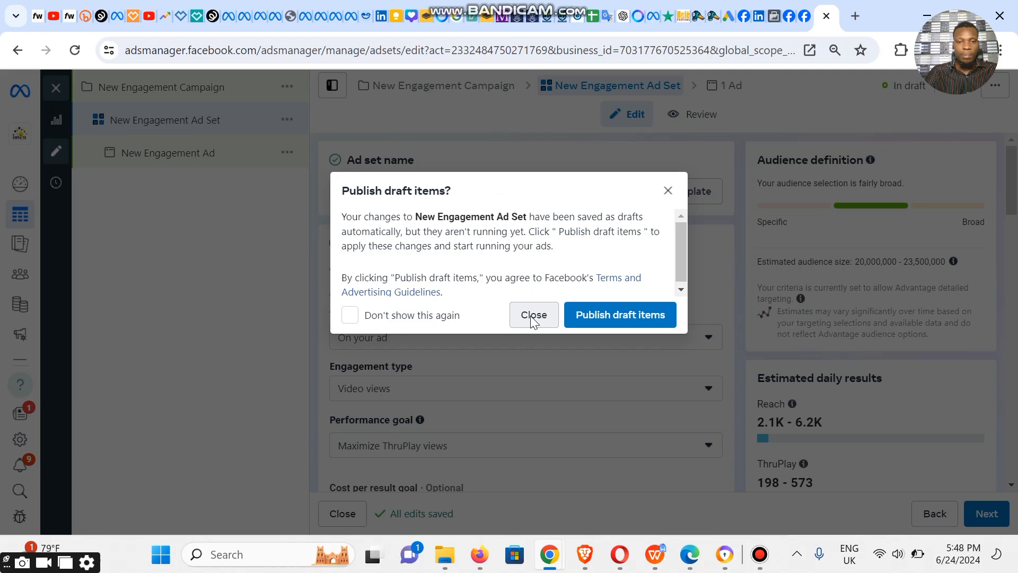
click(532, 316)
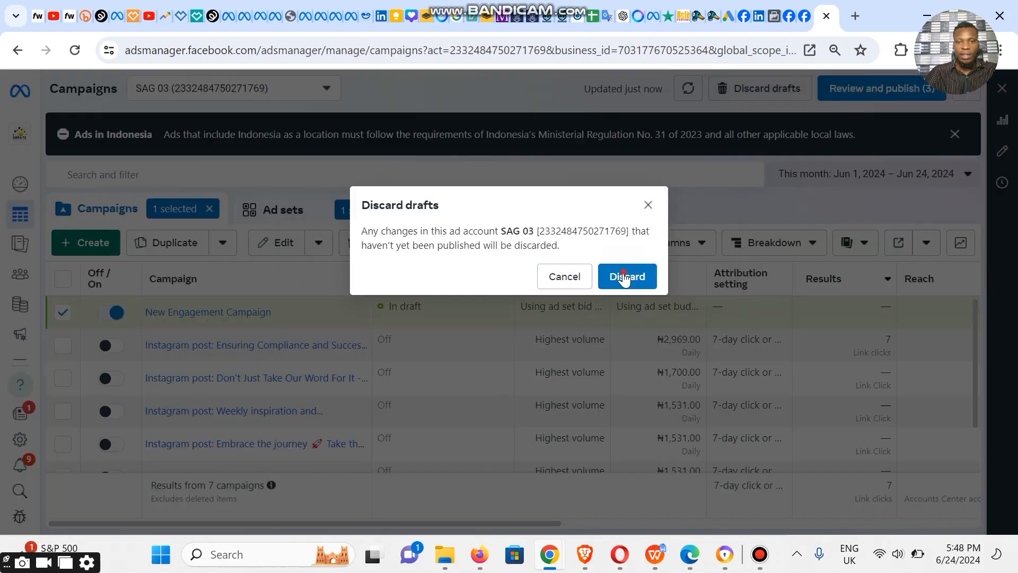
click(624, 274)
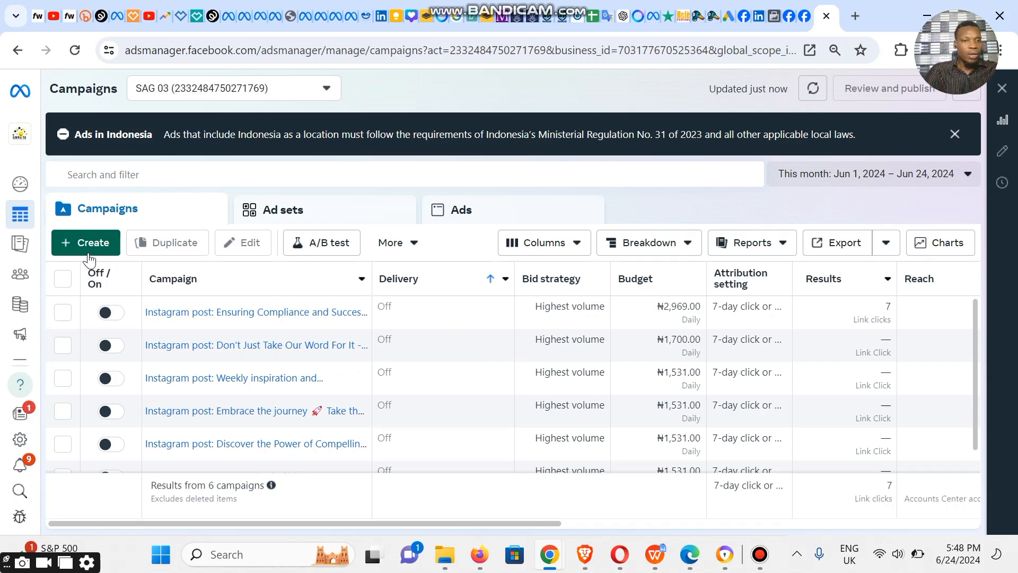
- Start creating a new auction campaign and review the available campaign objectives
click(88, 252)
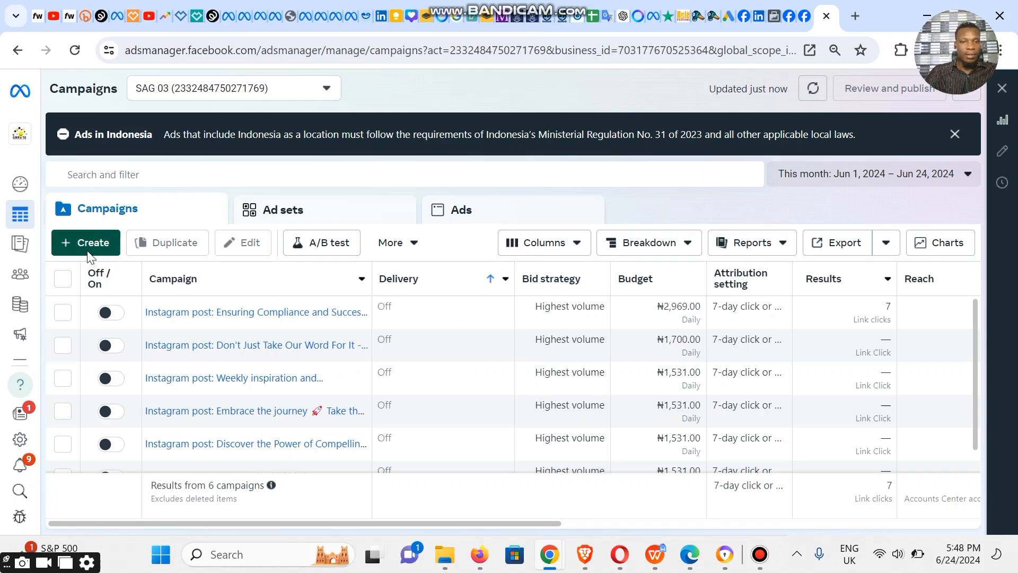
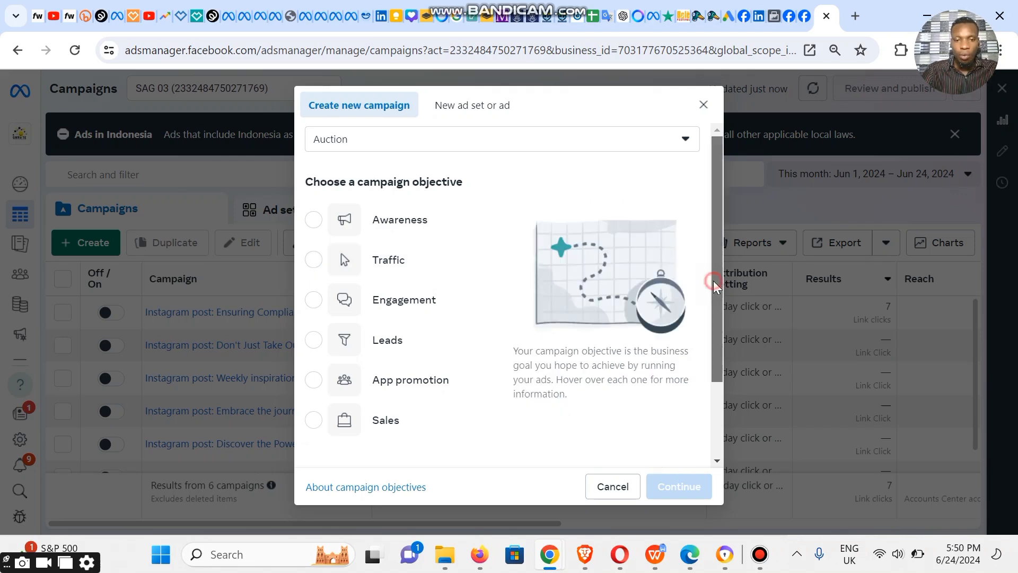
scroll(352, 295, down, 2)
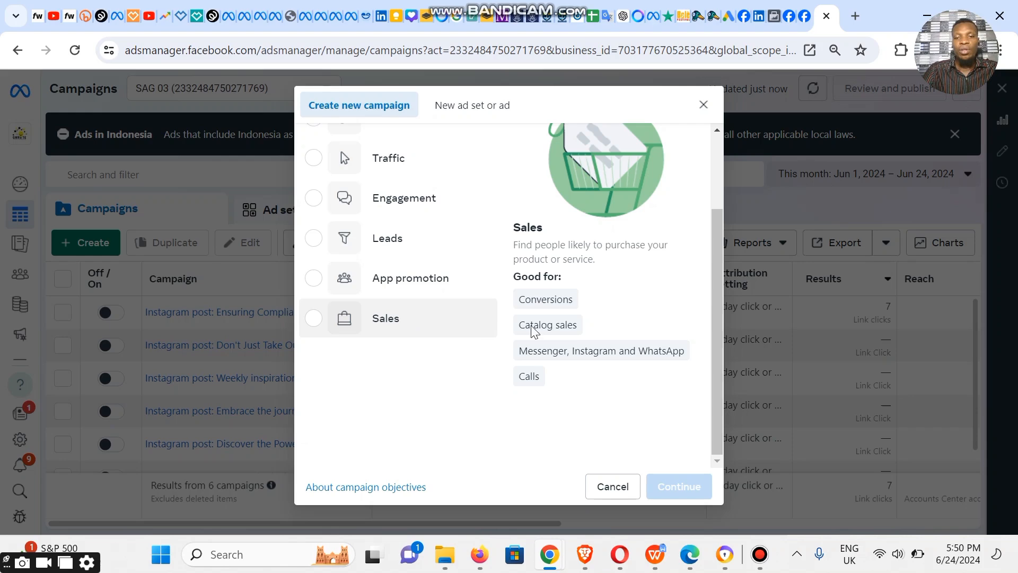
- Open the Nigeria General Marketplace group in a new browser tab through gwritenm.com/ngmp
click(857, 17)
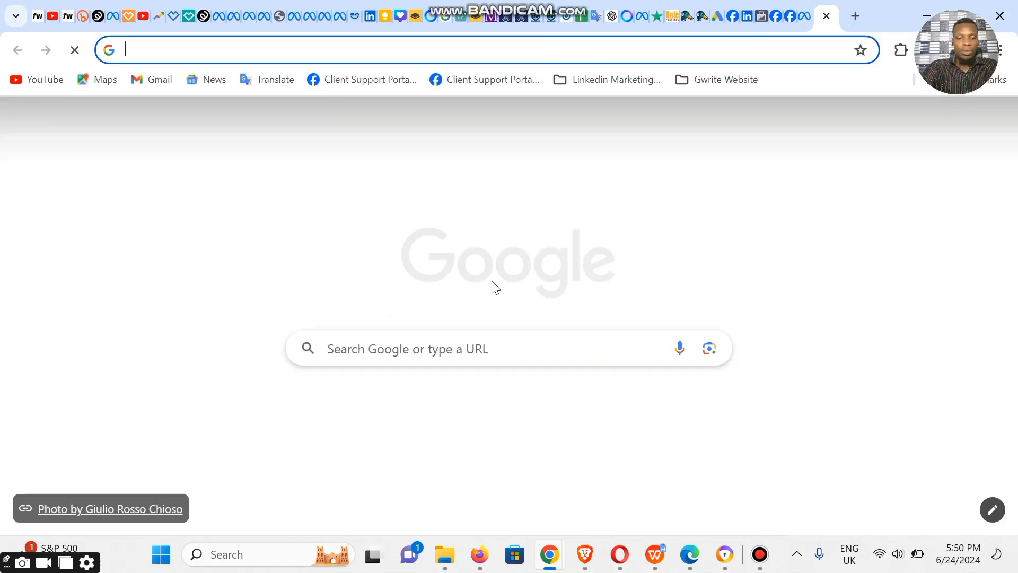
text(gw)
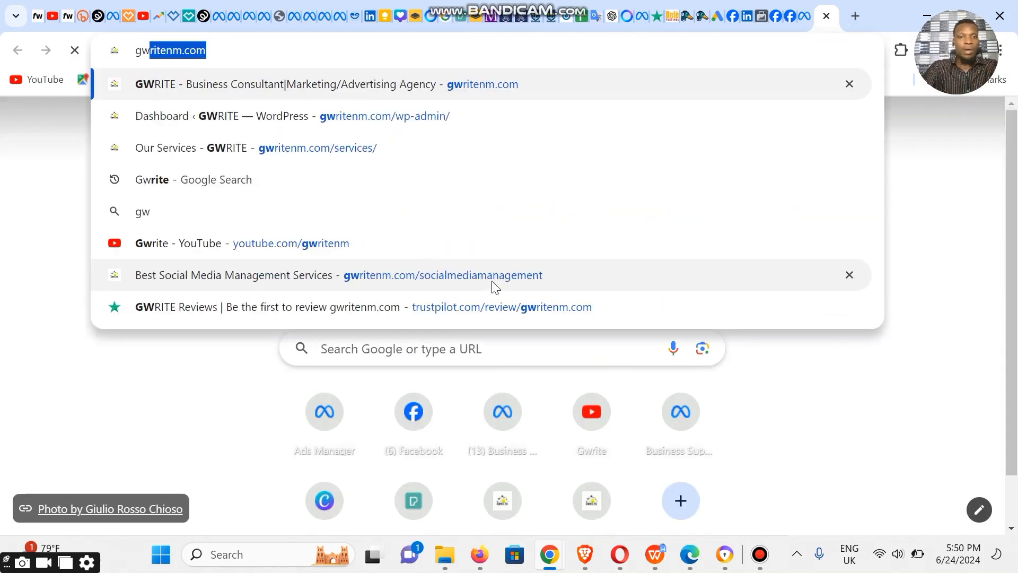
text(ritenm.com)
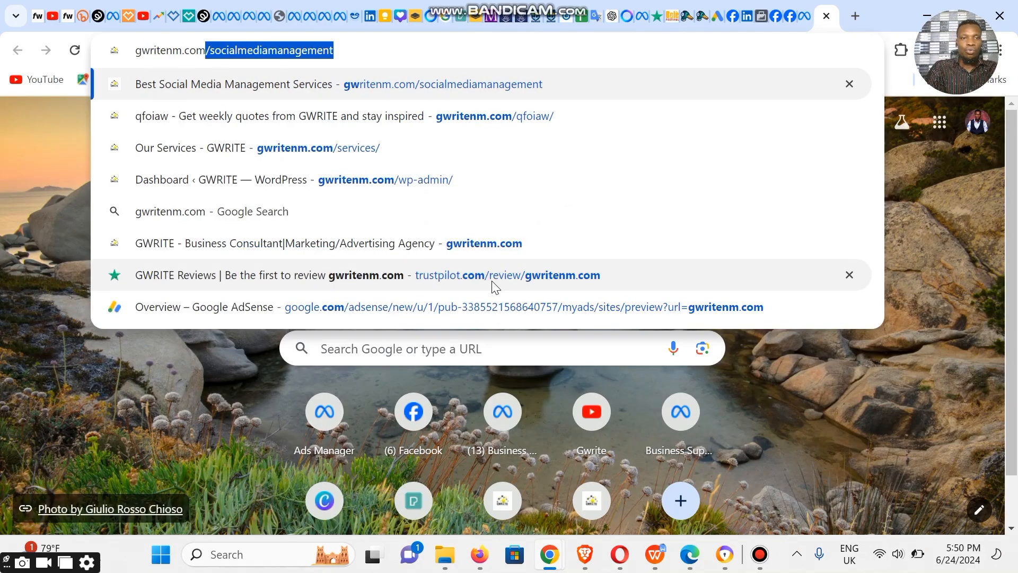
text(/ngm)
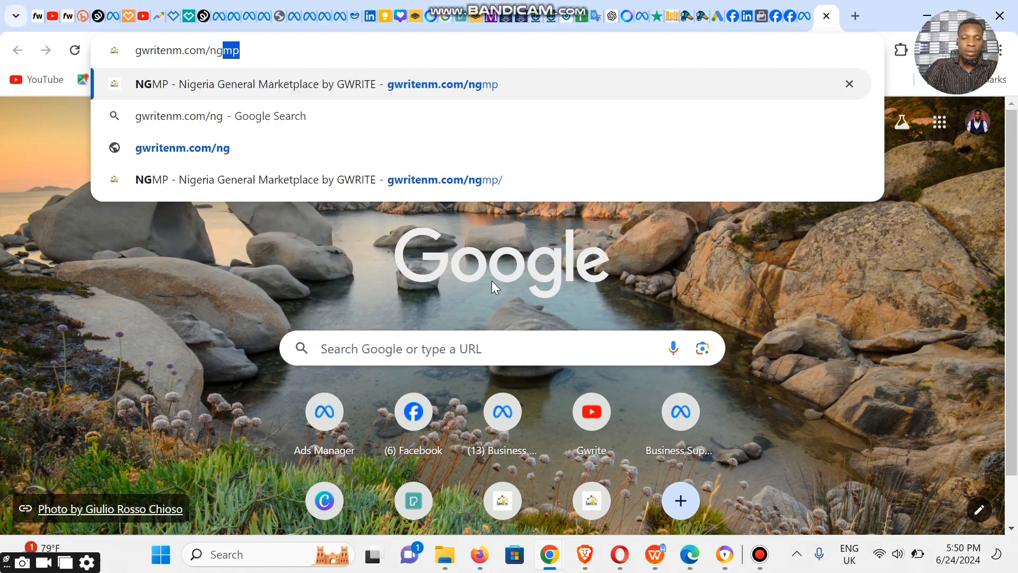
text(p)
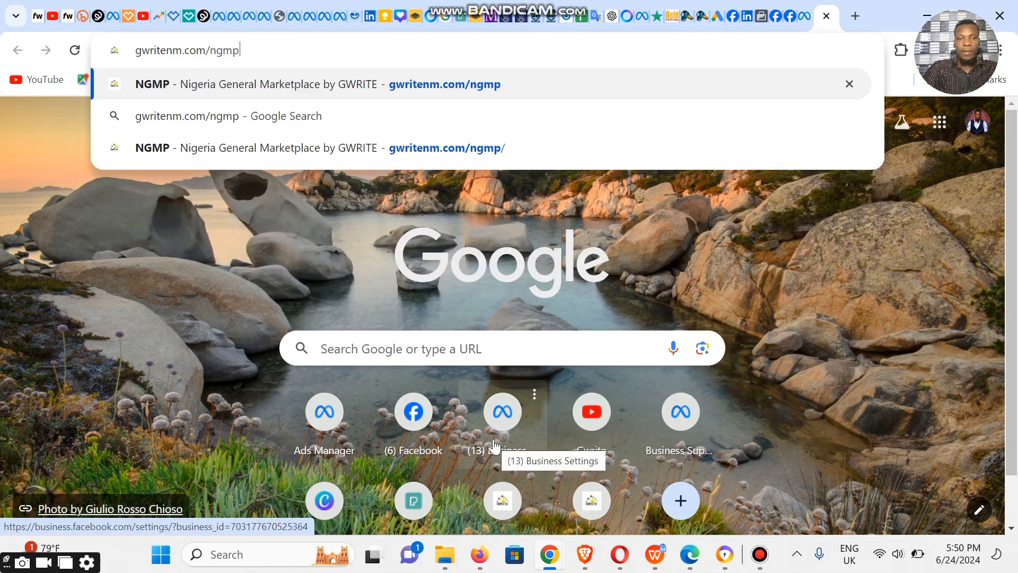
key(Return)
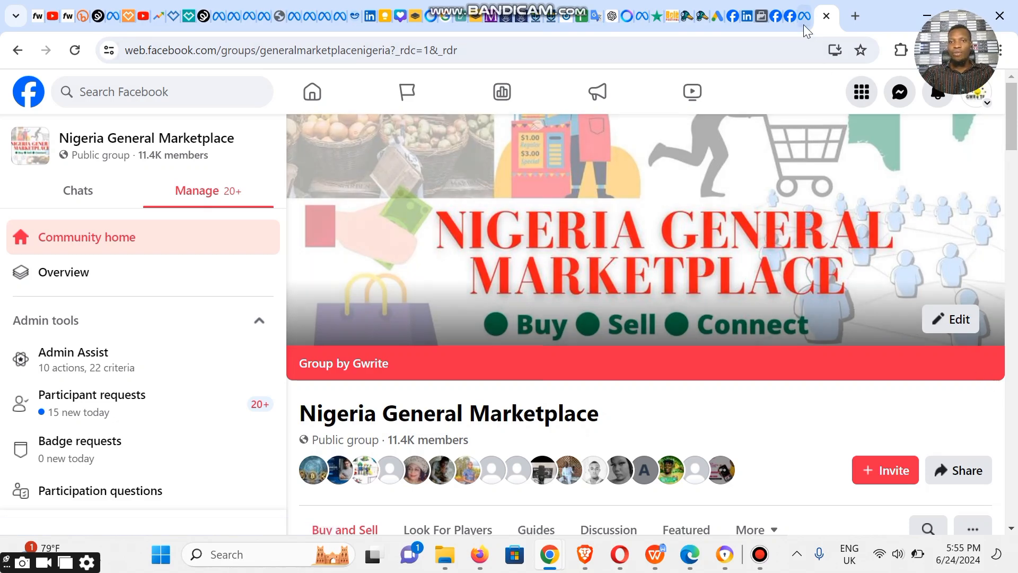
- Return to Ads Manager, choose Traffic as the campaign objective and create the draft with the manual traffic campaign setup
click(803, 25)
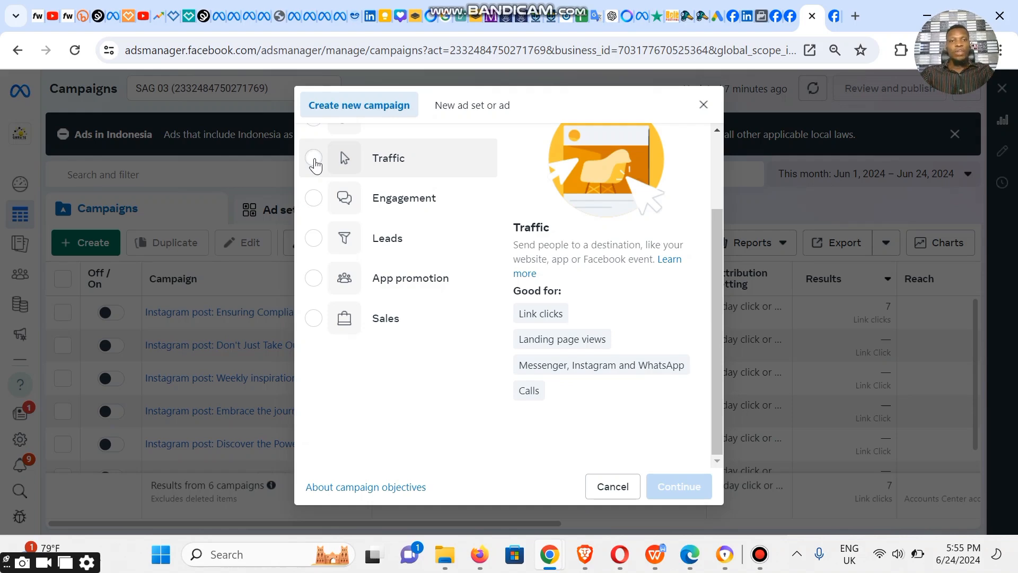
click(313, 158)
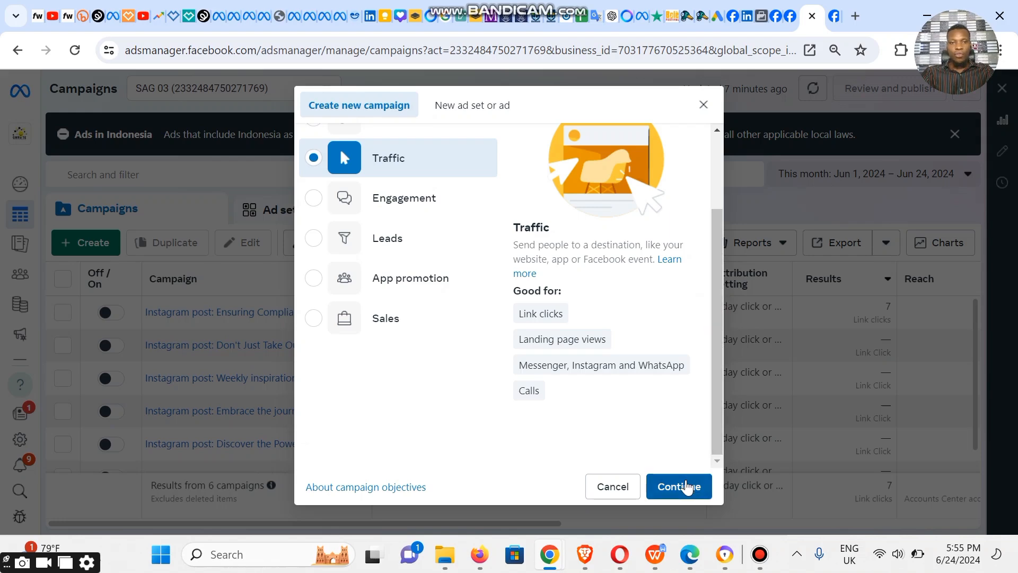
click(687, 487)
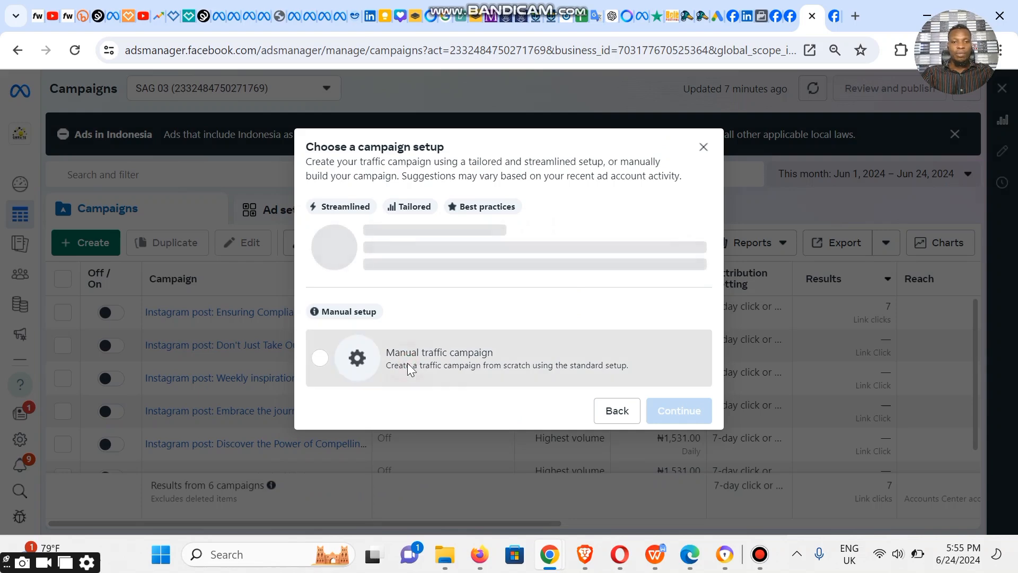
click(408, 369)
click(697, 452)
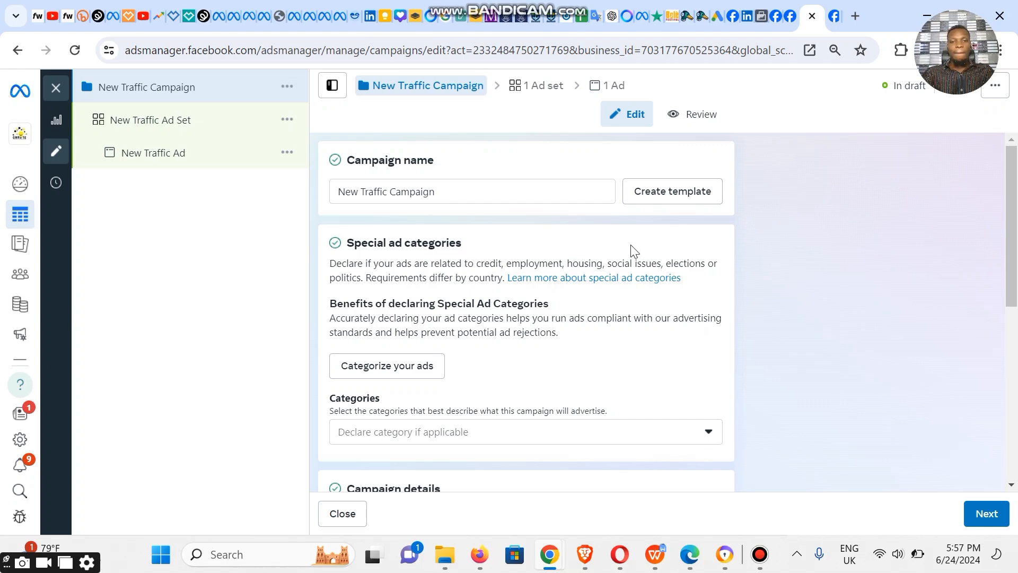
- Rename the campaign as NGMP Group Promotion
click(467, 193)
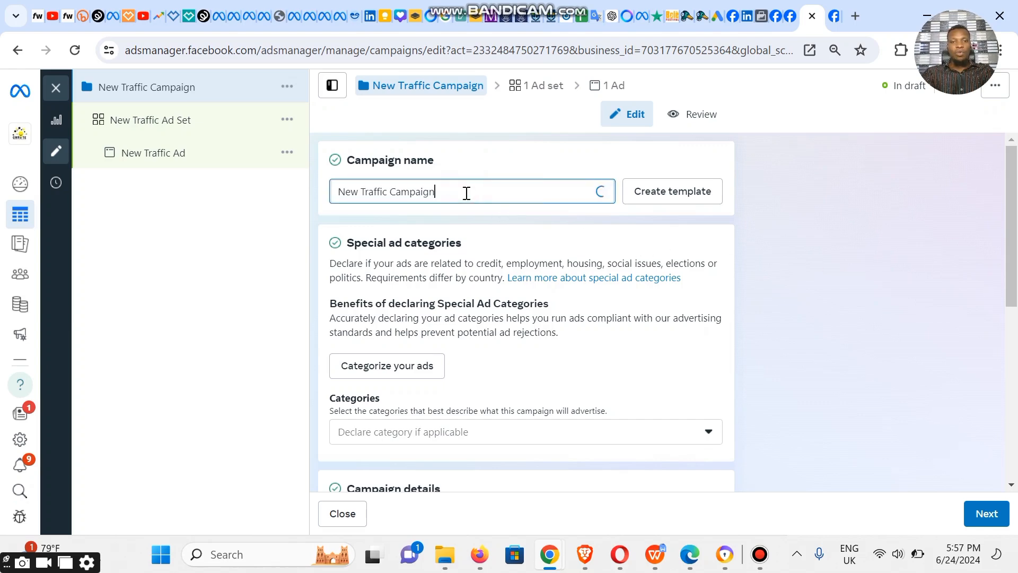
key(ctrl+a)
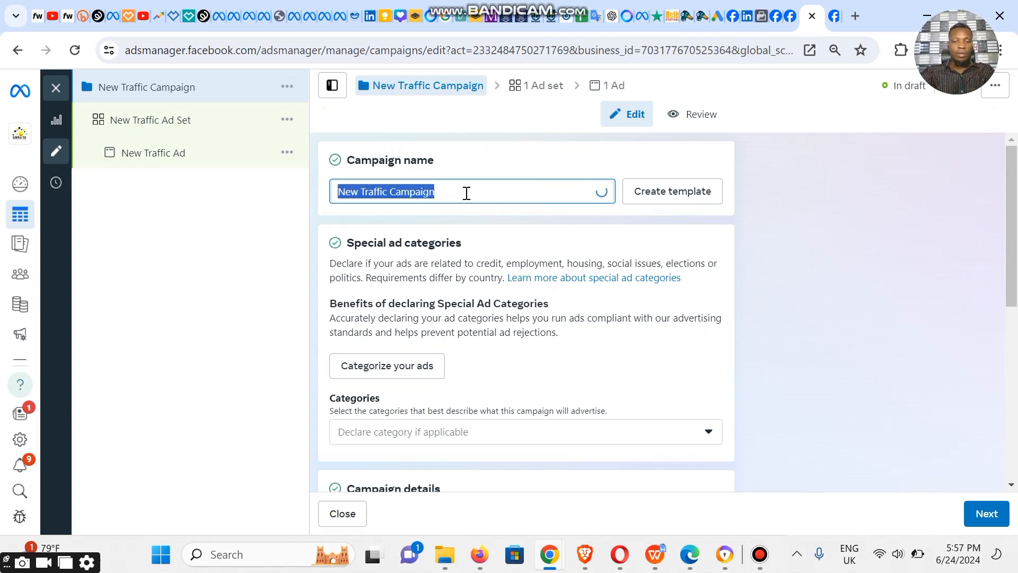
text(NGMP)
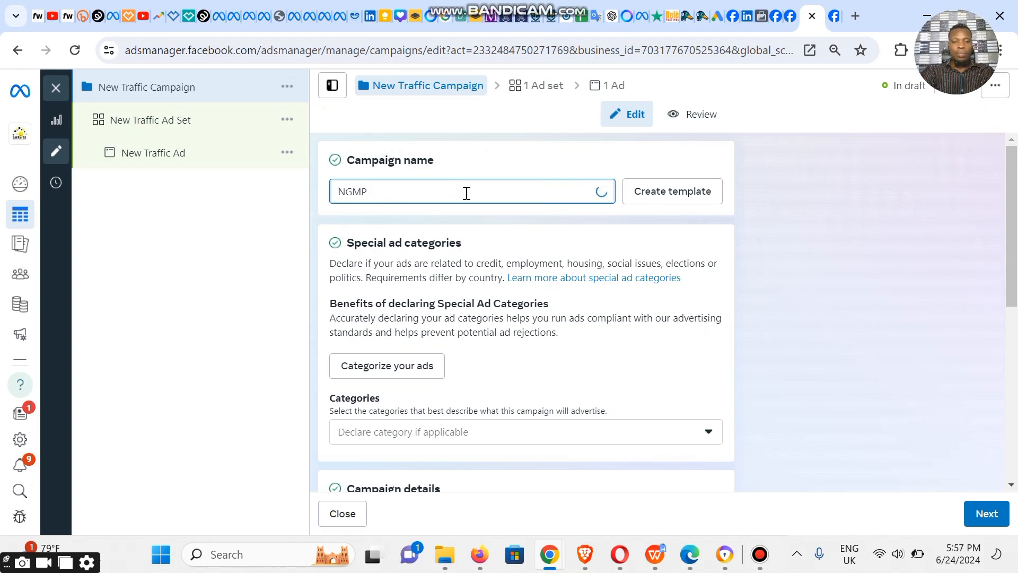
text( Grou)
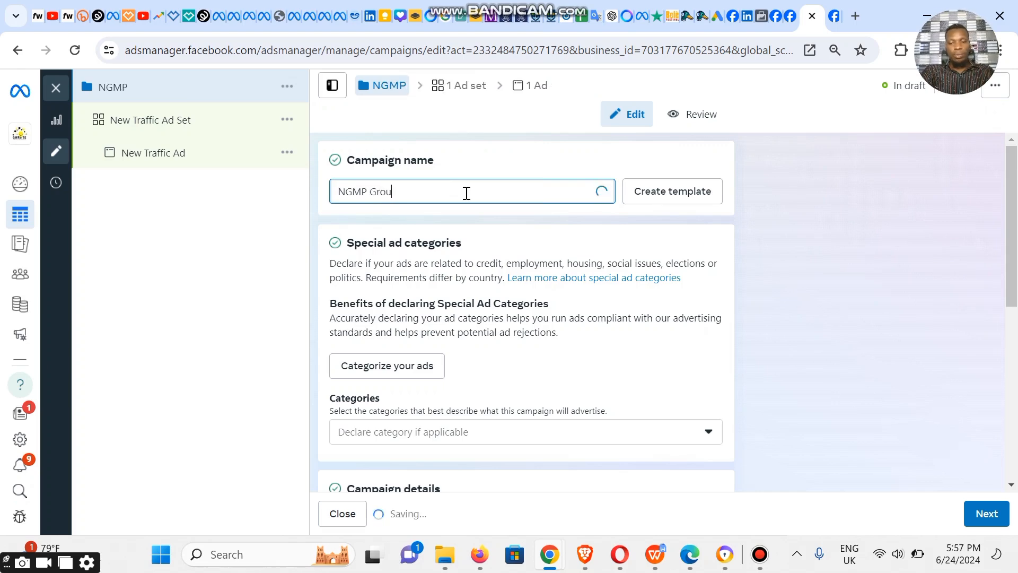
text(p Pro)
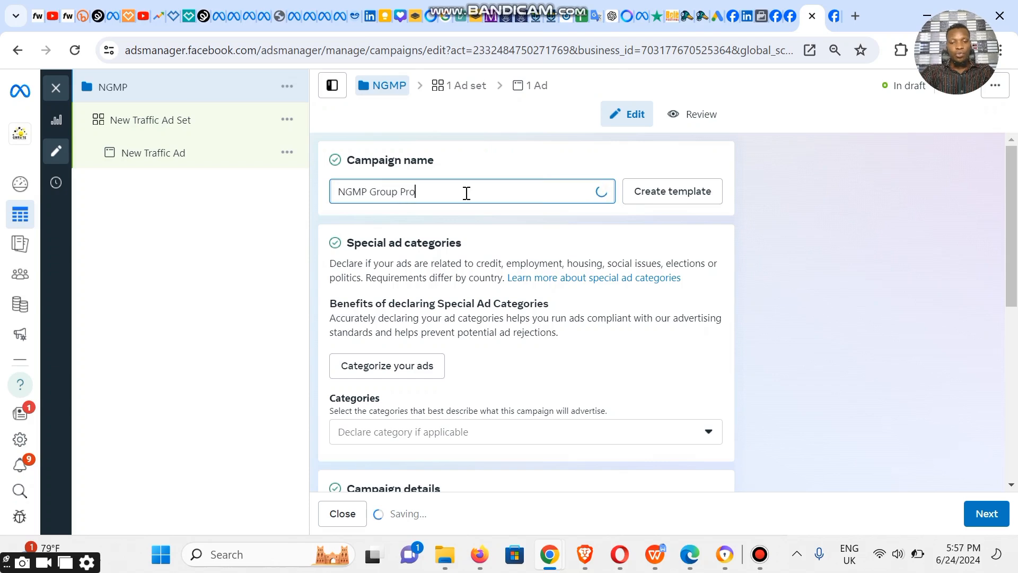
text(motion)
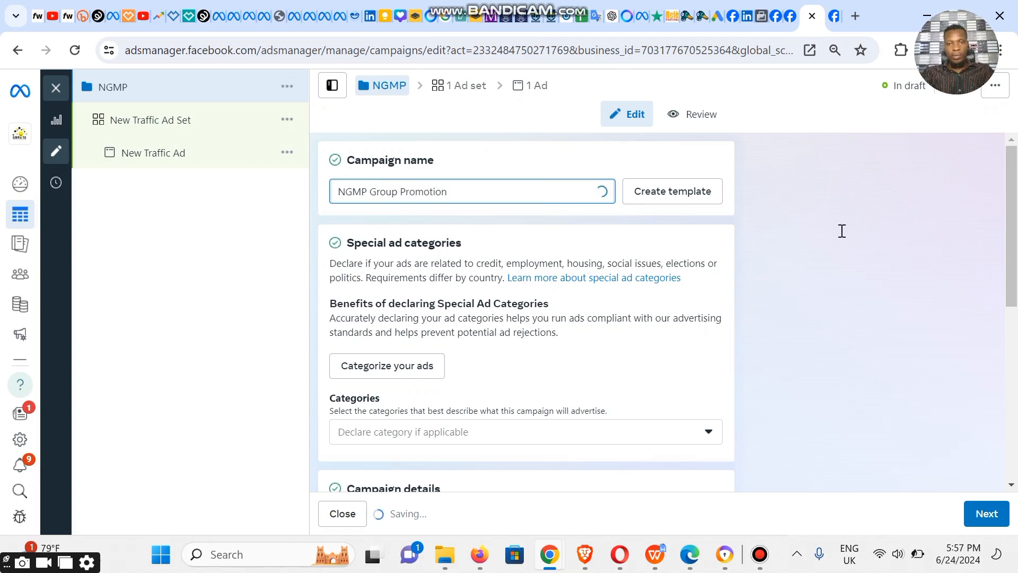
click(836, 259)
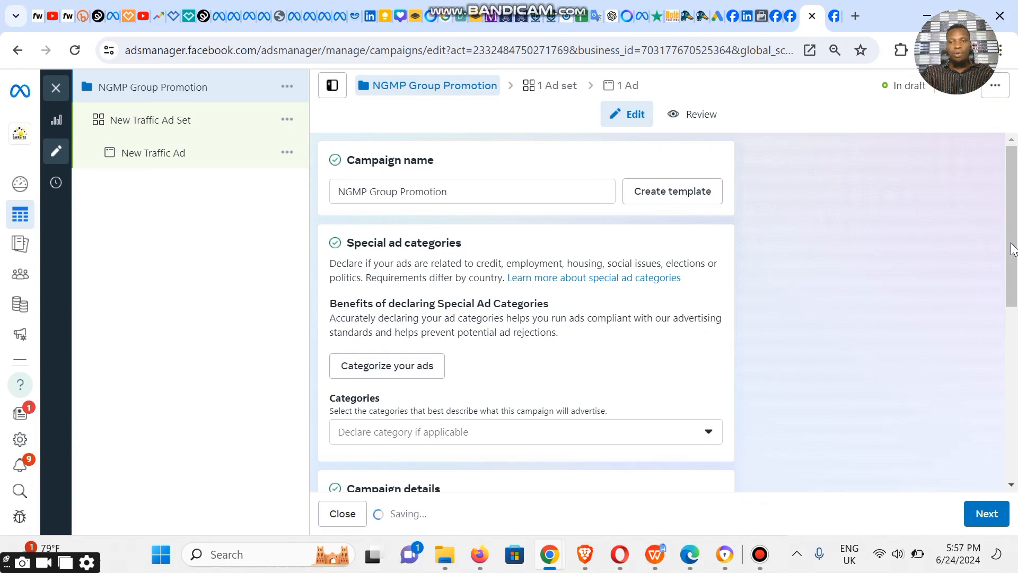
- Continue to the ad set with the other campaign settings unchanged and set the conversion location to Website
scroll(1008, 309, down, 1)
scroll(1007, 309, down, 2)
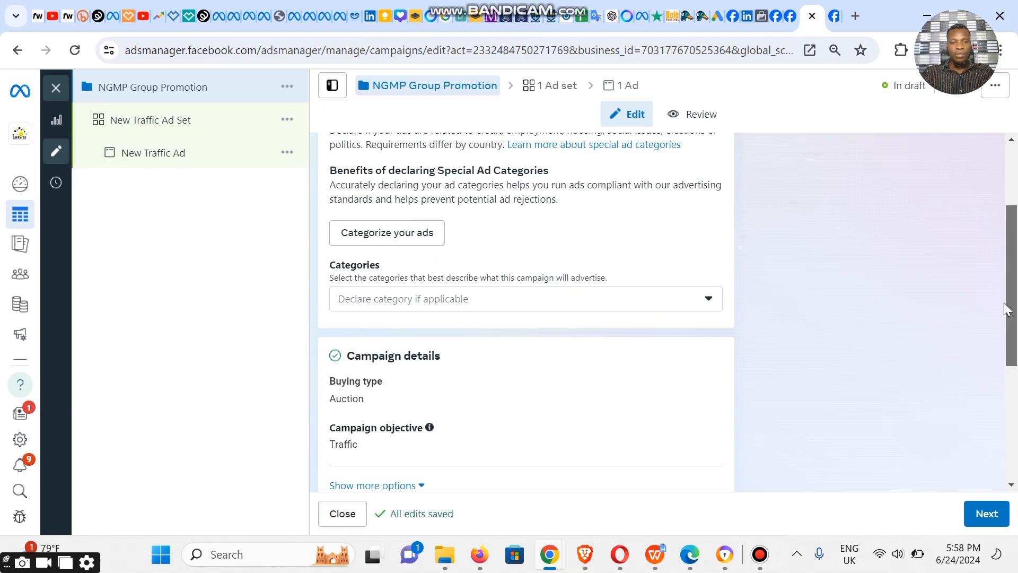
scroll(1013, 347, down, 5)
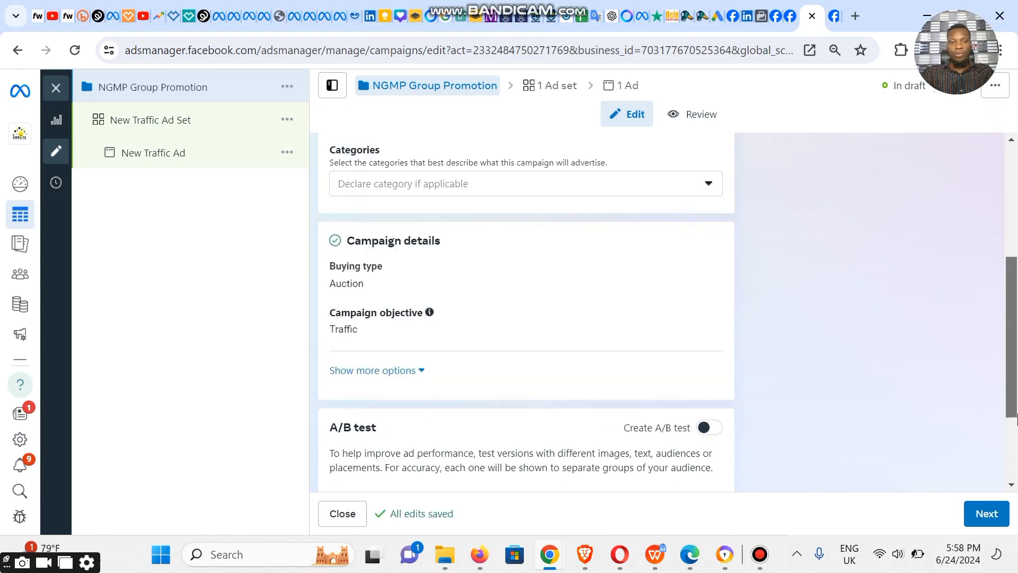
click(990, 517)
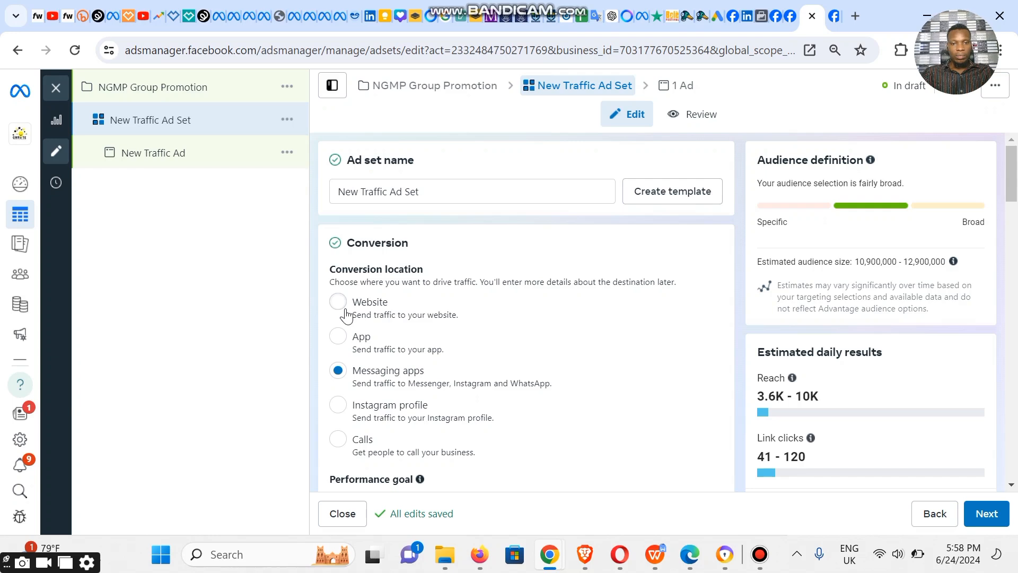
click(346, 315)
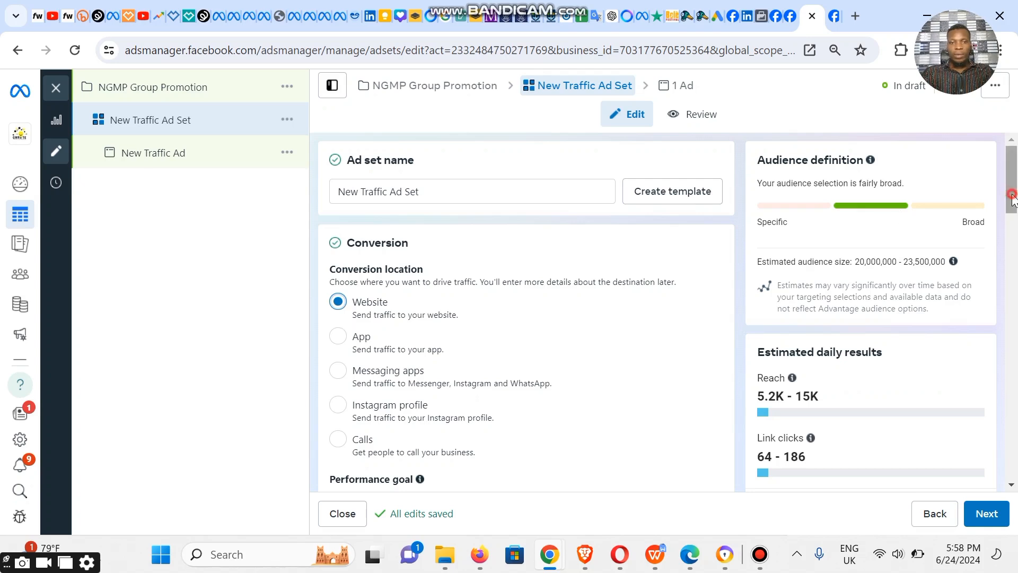
- Set the ad set's performance goal to Maximize number of landing page views
drag(1011, 201, 1013, 266)
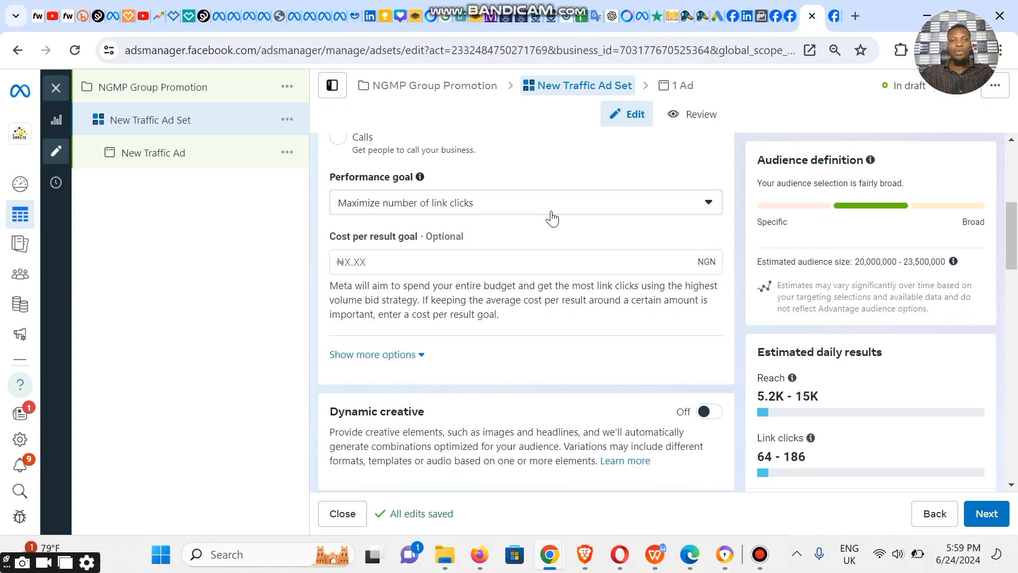
click(593, 212)
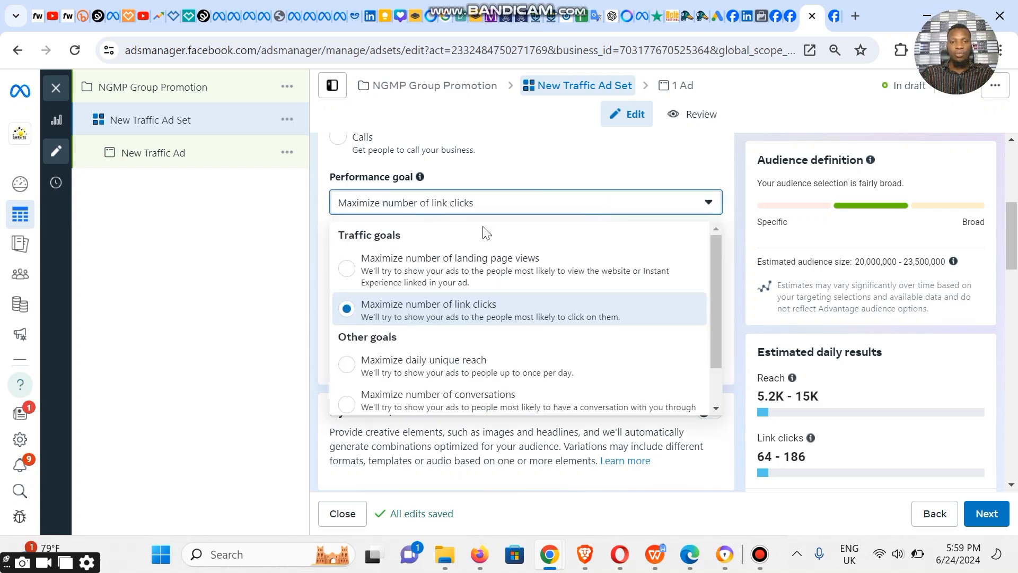
click(462, 271)
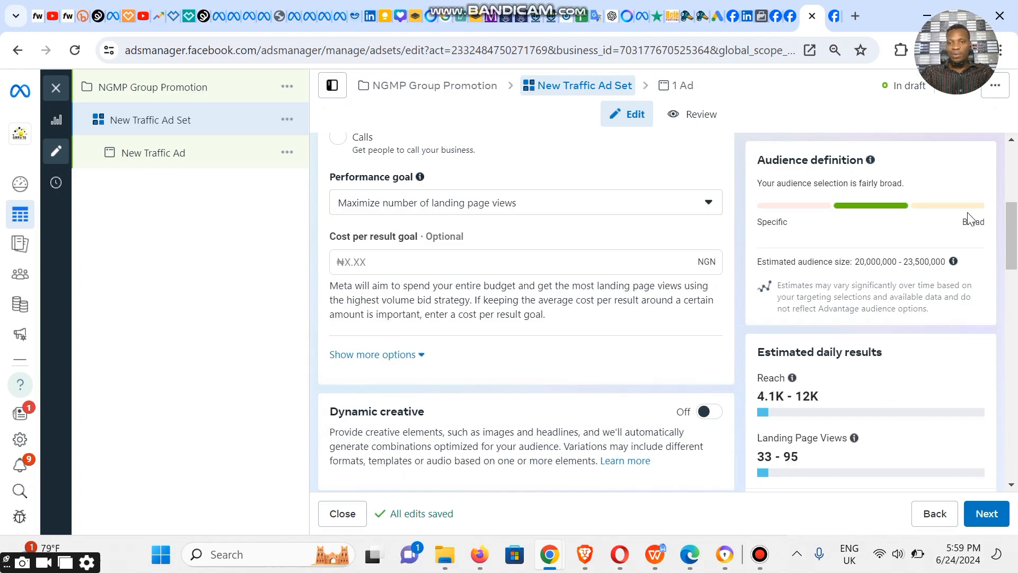
- Set the ad set's daily budget to ₦10,000
drag(1014, 236, 1016, 321)
scroll(1014, 273, down, 1)
click(498, 222)
key(ctrl+a)
text(10000)
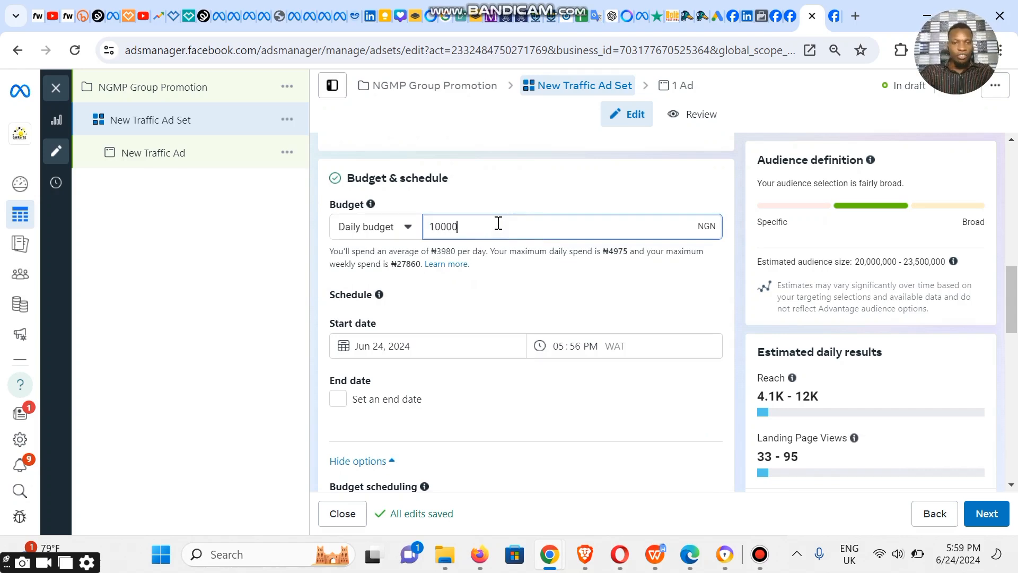
click(630, 293)
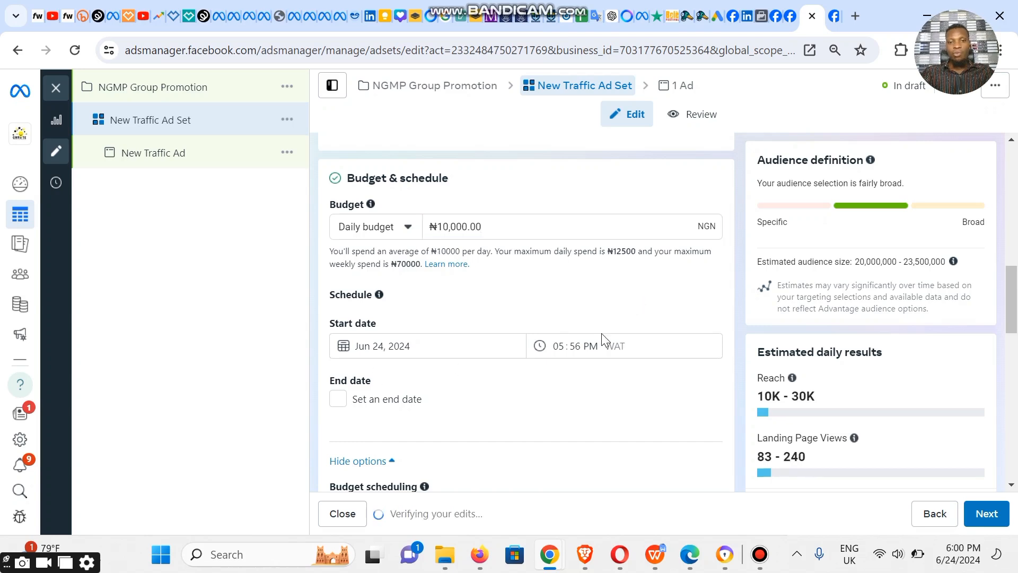
- Review the ad set's estimated landing page views, schedule and audience location settings, and continue to the ad
mouse_move(1015, 273)
mouse_down()
mouse_move(1015, 259)
mouse_move(1016, 315)
mouse_move(1015, 269)
mouse_up()
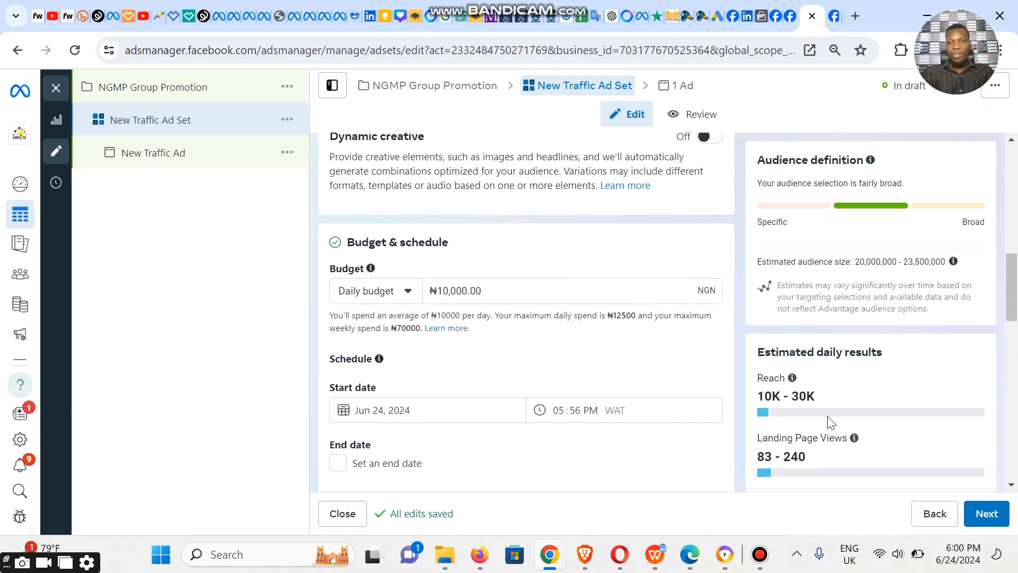
mouse_move(854, 438)
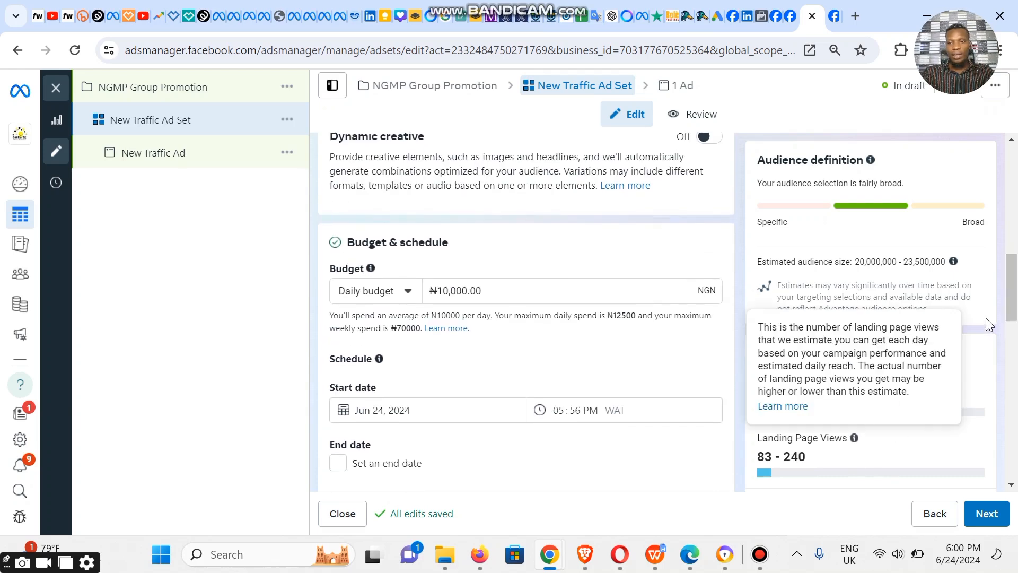
drag(1013, 310, 1012, 325)
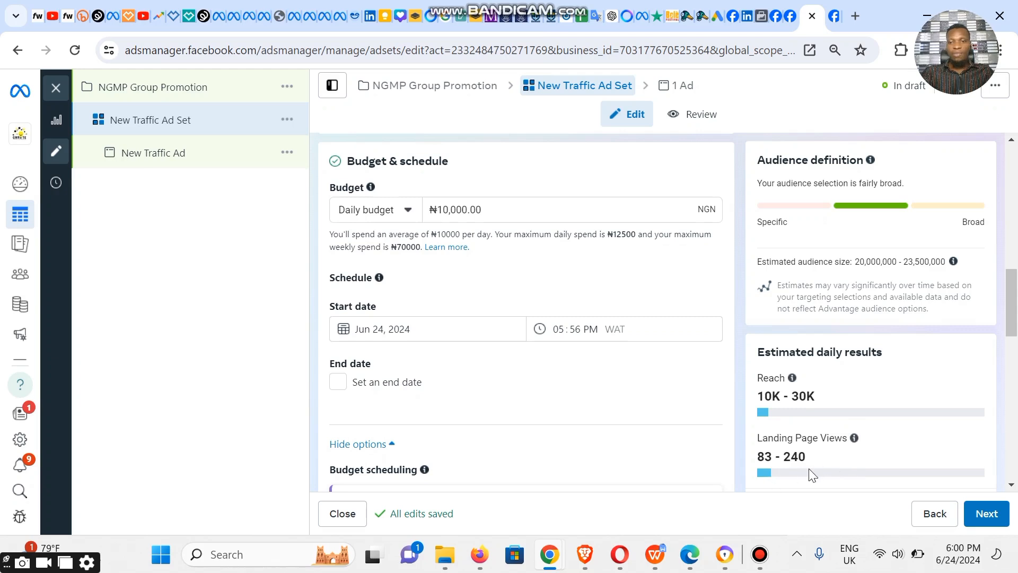
mouse_move(856, 457)
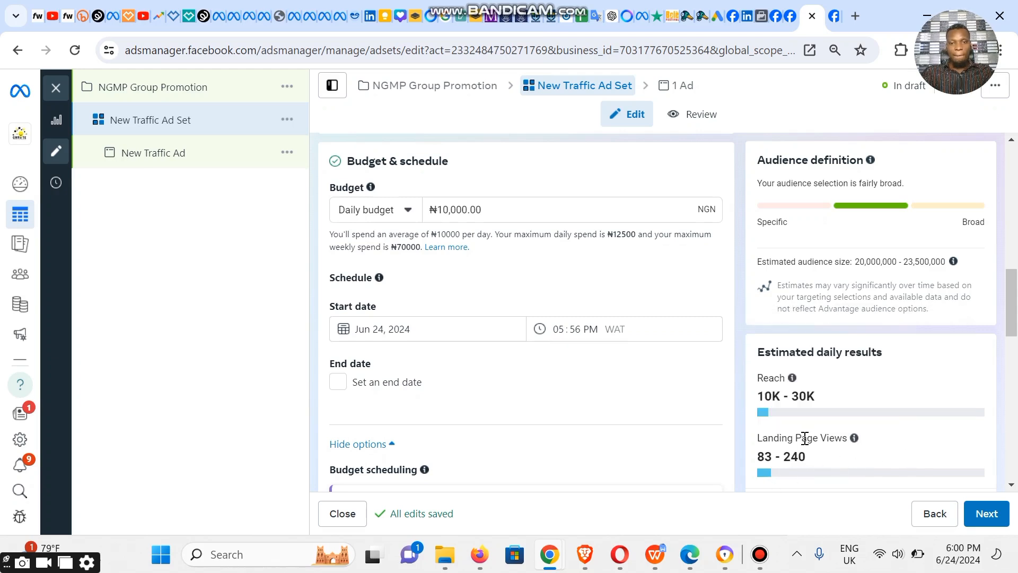
drag(1015, 332, 1016, 435)
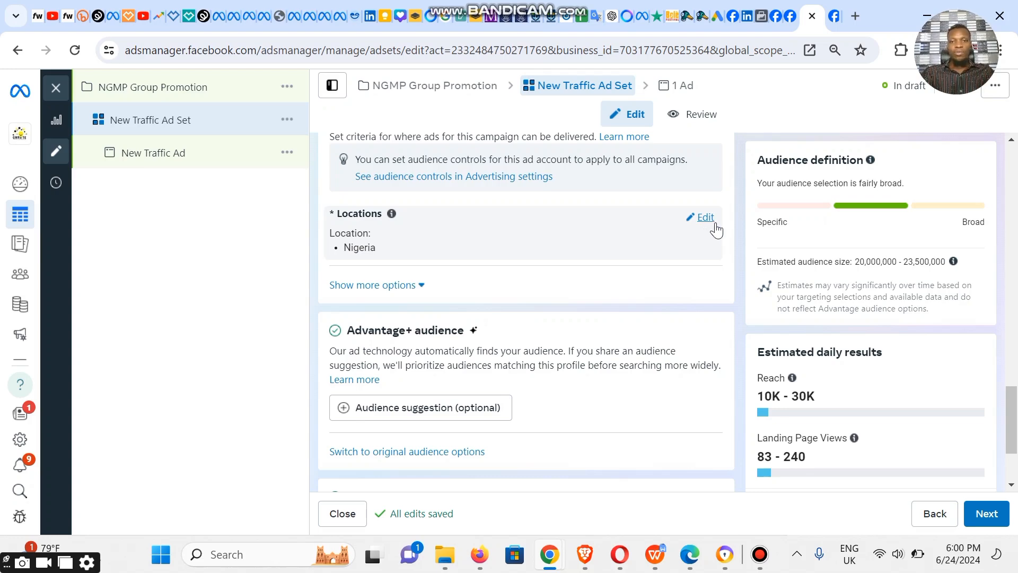
drag(1013, 407, 1013, 431)
click(983, 517)
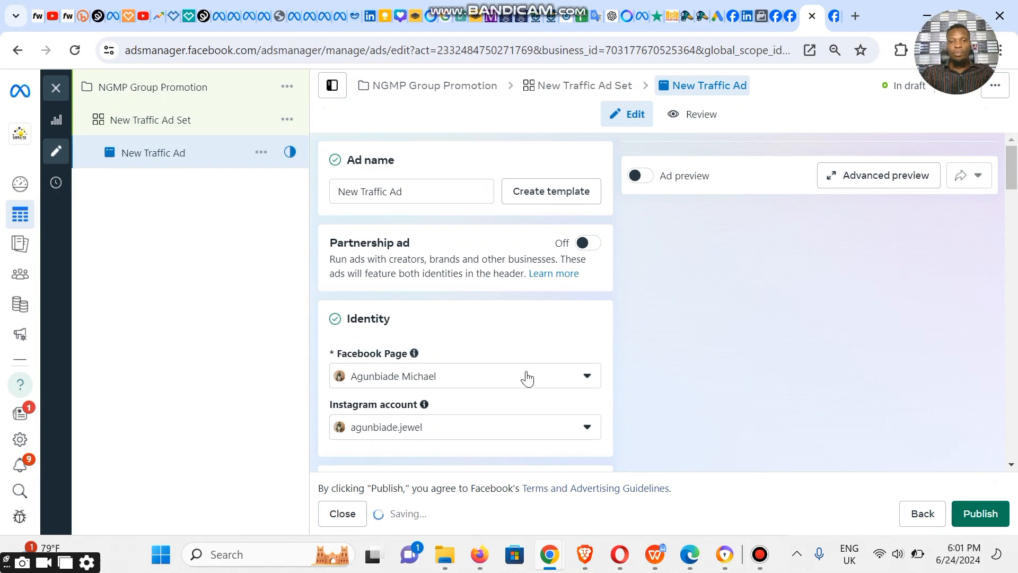
- Search the Facebook Pages for Gwrite and select the Gwrite Agency Page as the ad's identity
click(553, 382)
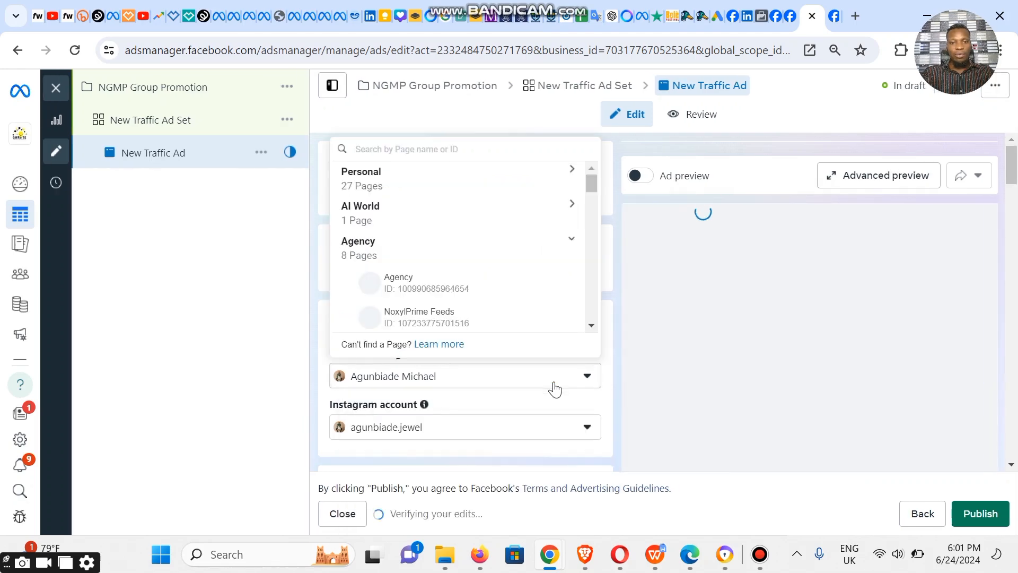
click(525, 383)
click(525, 383)
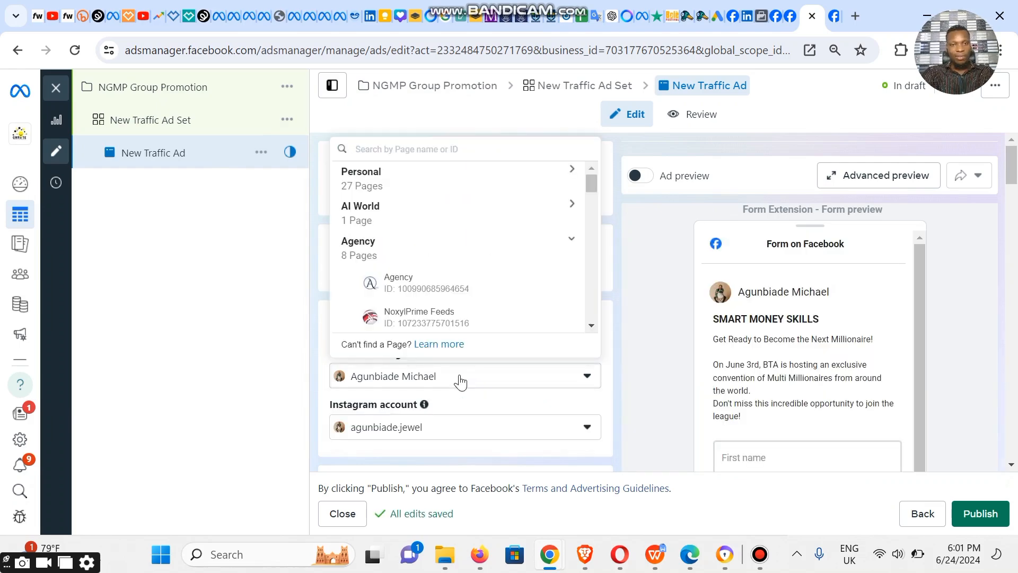
text(Gwrite)
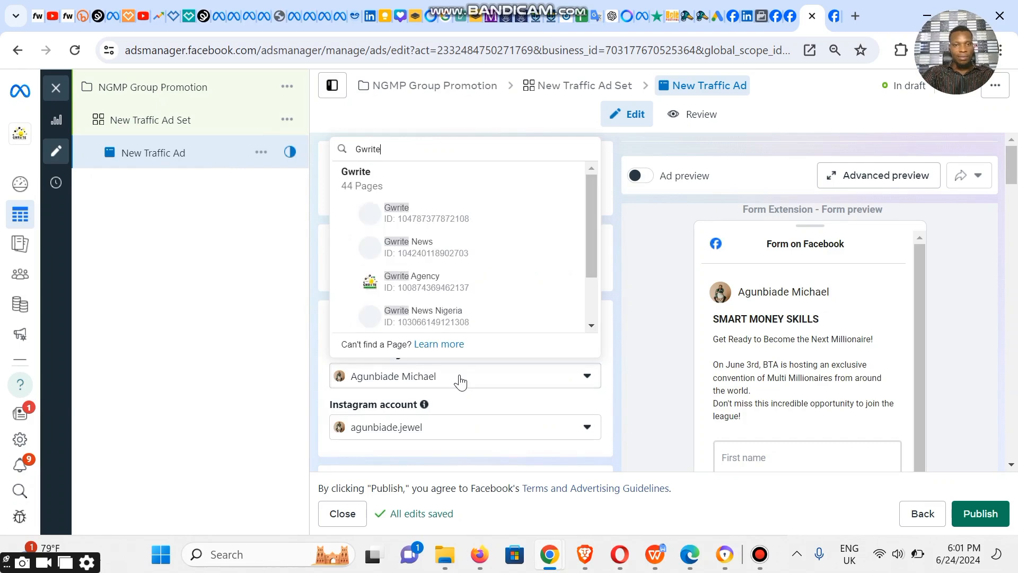
click(481, 282)
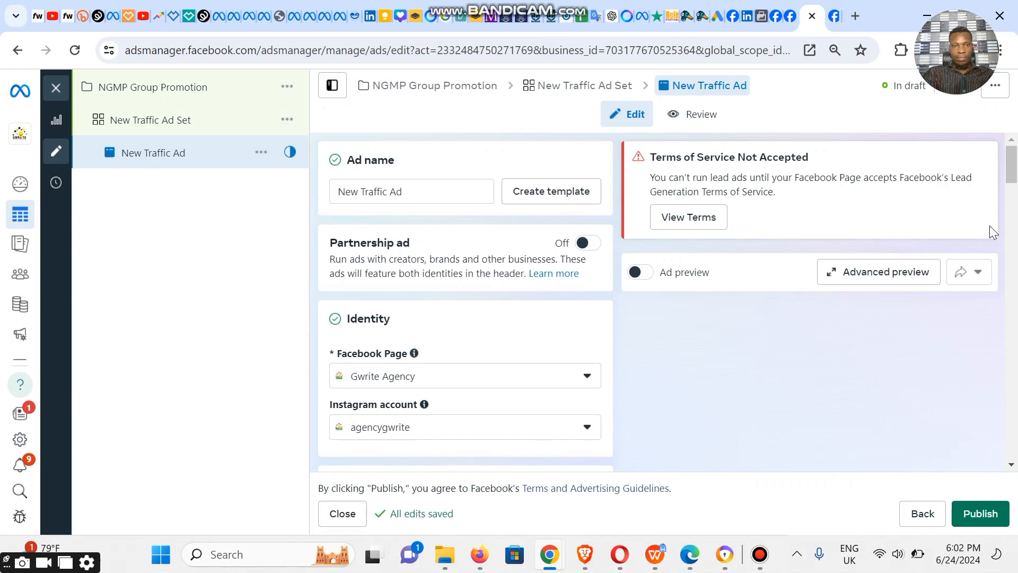
- Upload the ngmp image from the Downloads folder as the media for the ad creative
drag(1014, 191, 1011, 217)
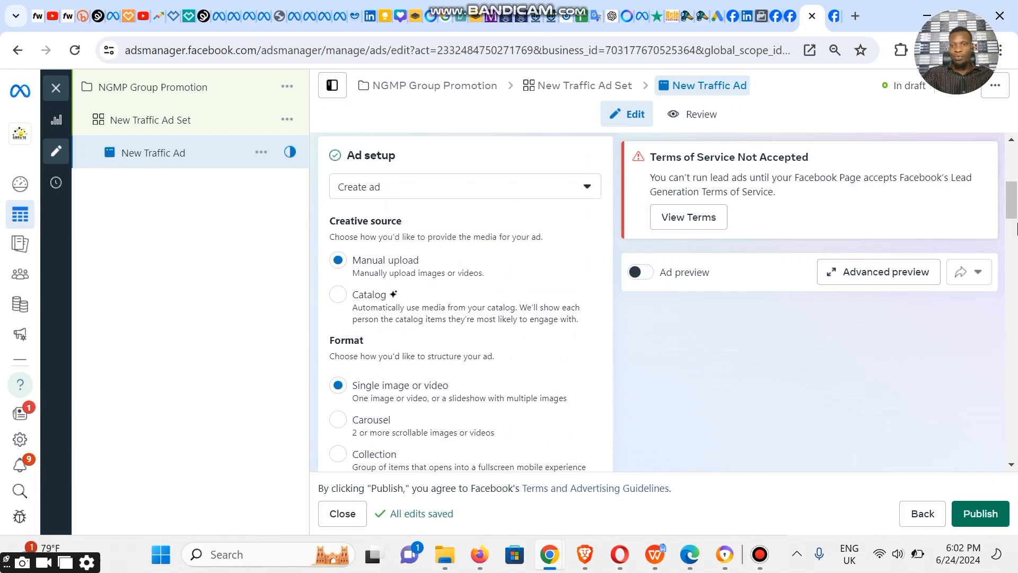
drag(1013, 212, 1015, 254)
click(401, 306)
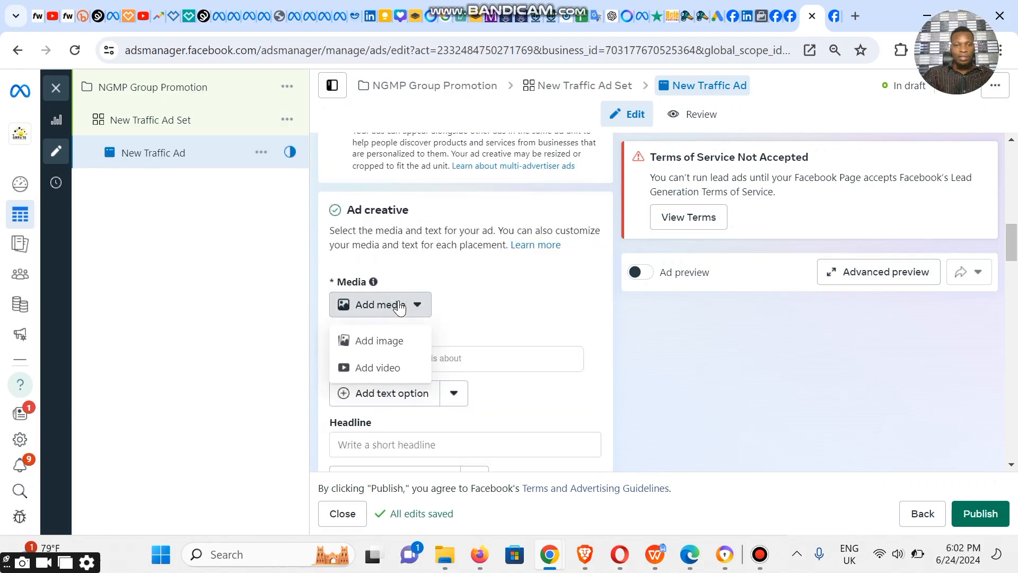
click(397, 350)
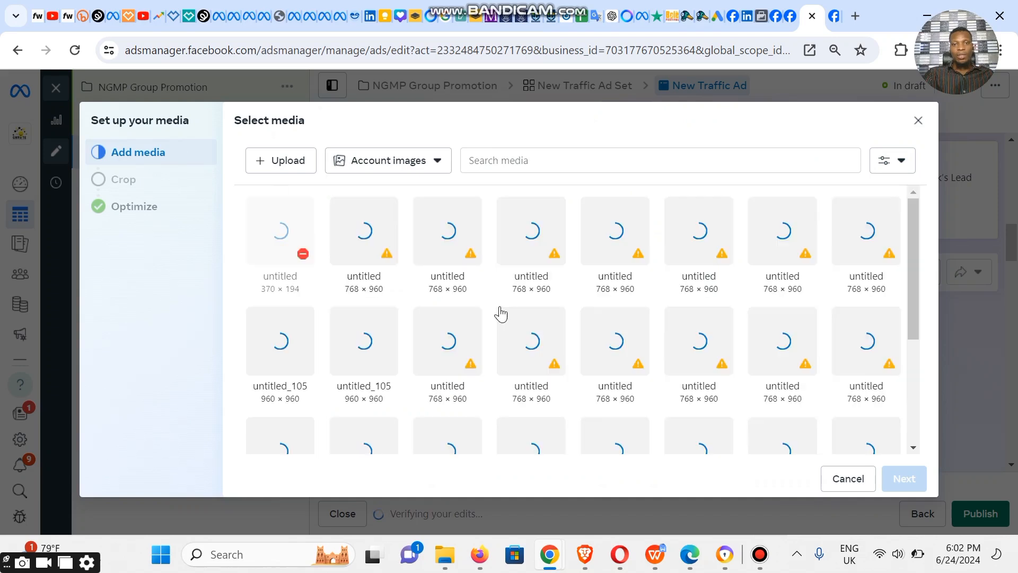
click(285, 164)
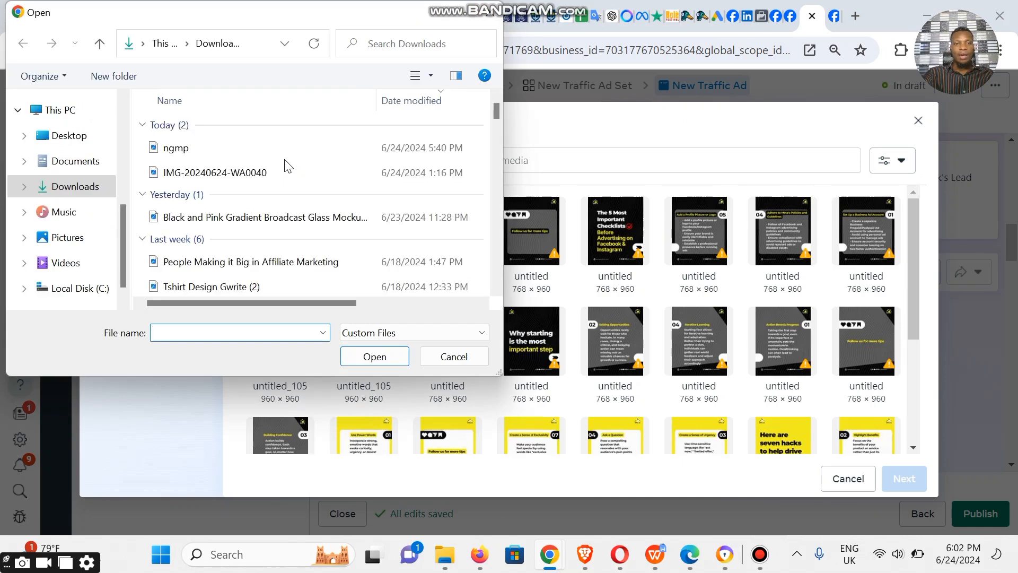
click(207, 155)
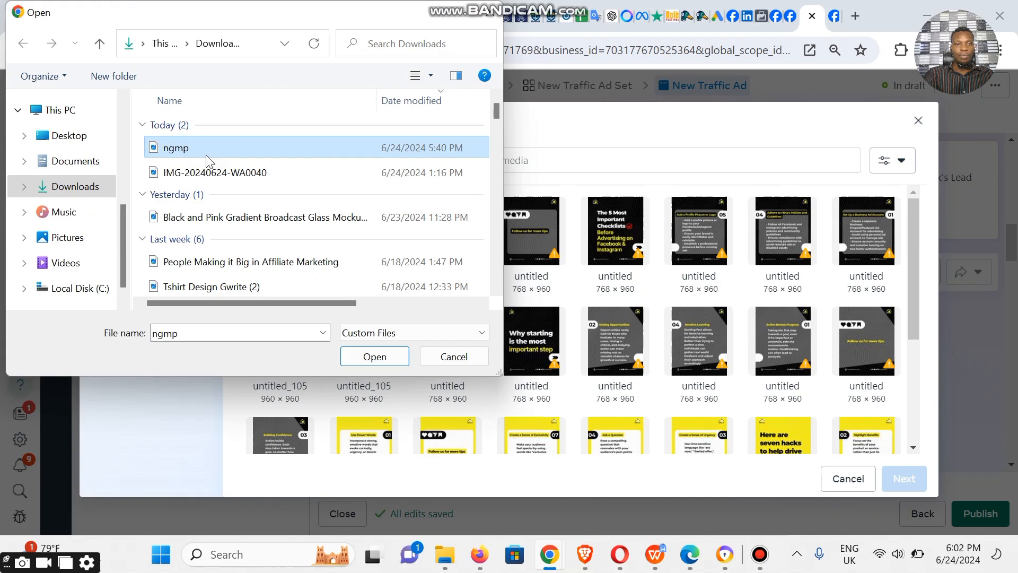
click(377, 358)
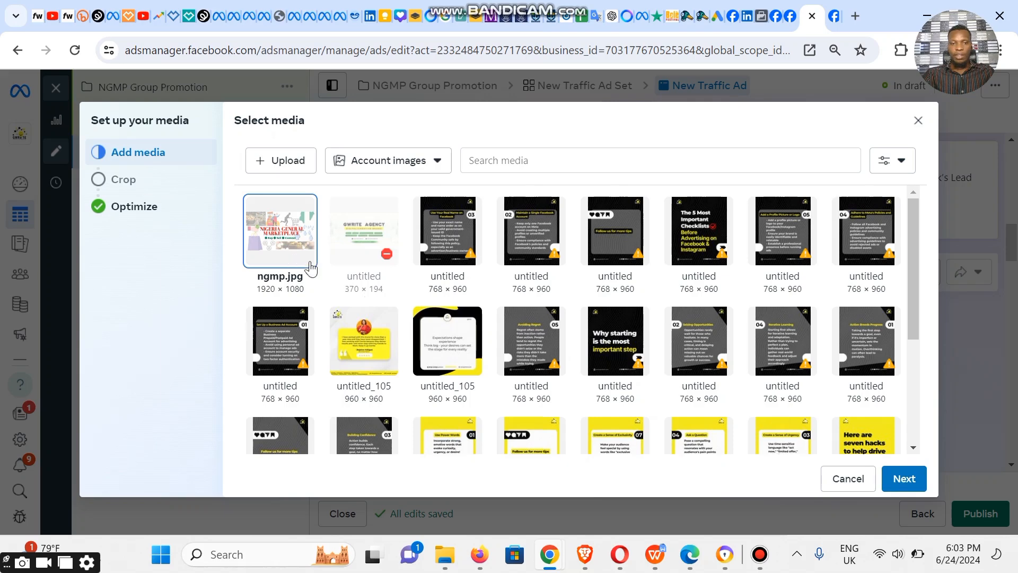
- Use the ngmp.jpg image and keep the Original crop for the feeds, stories and reels, and right column placements
click(898, 484)
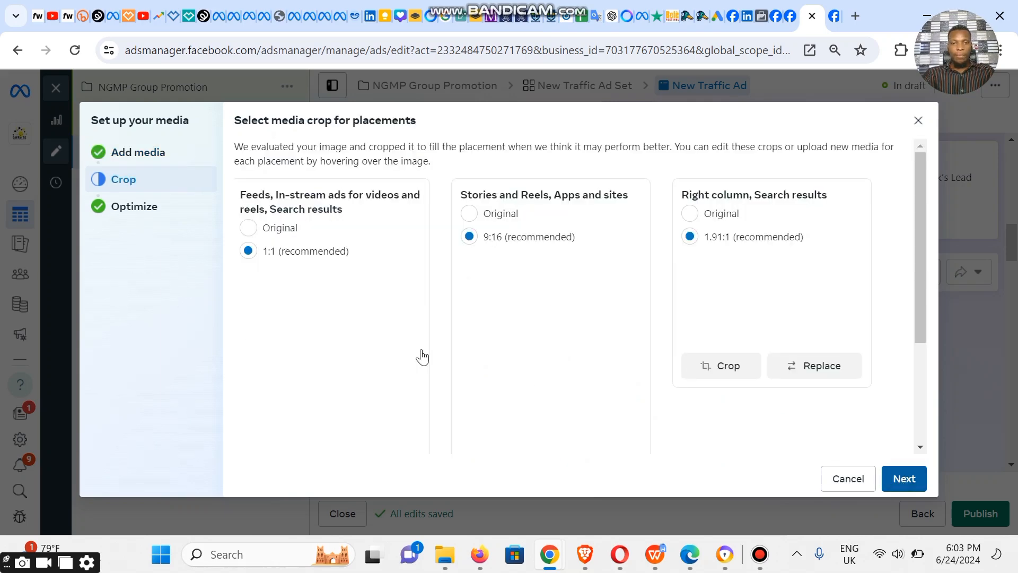
click(248, 228)
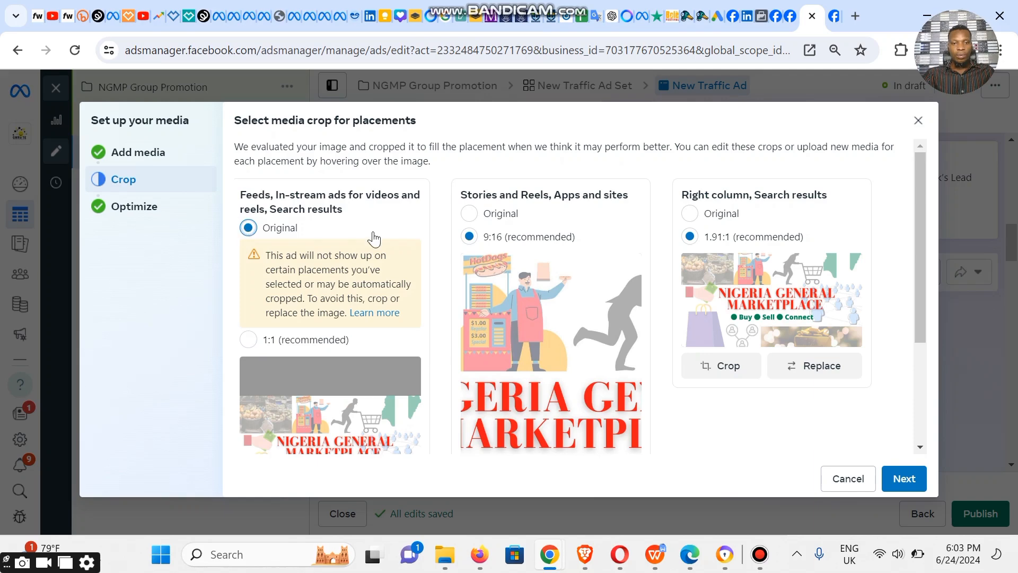
click(469, 214)
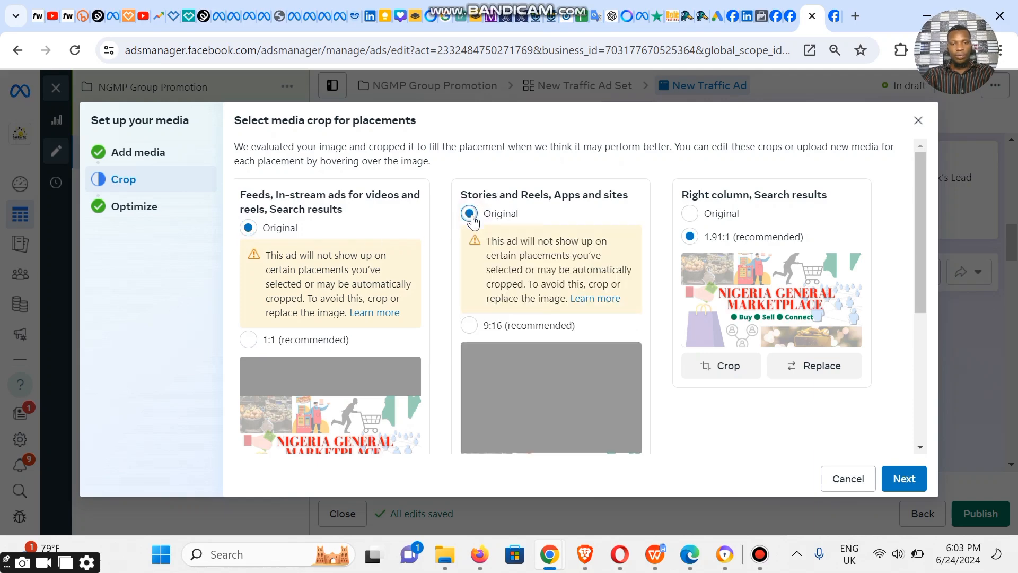
click(691, 212)
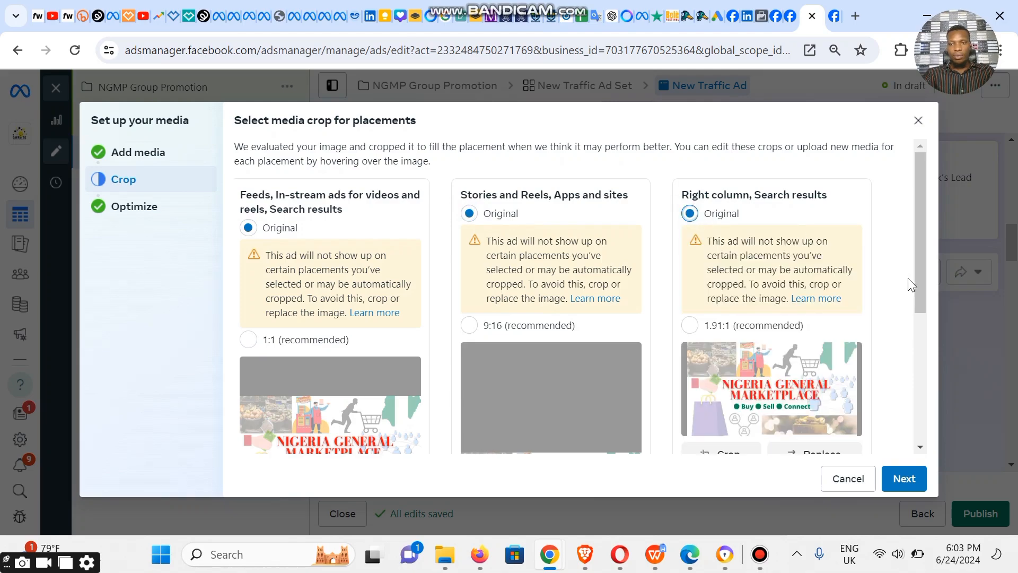
drag(924, 298, 920, 394)
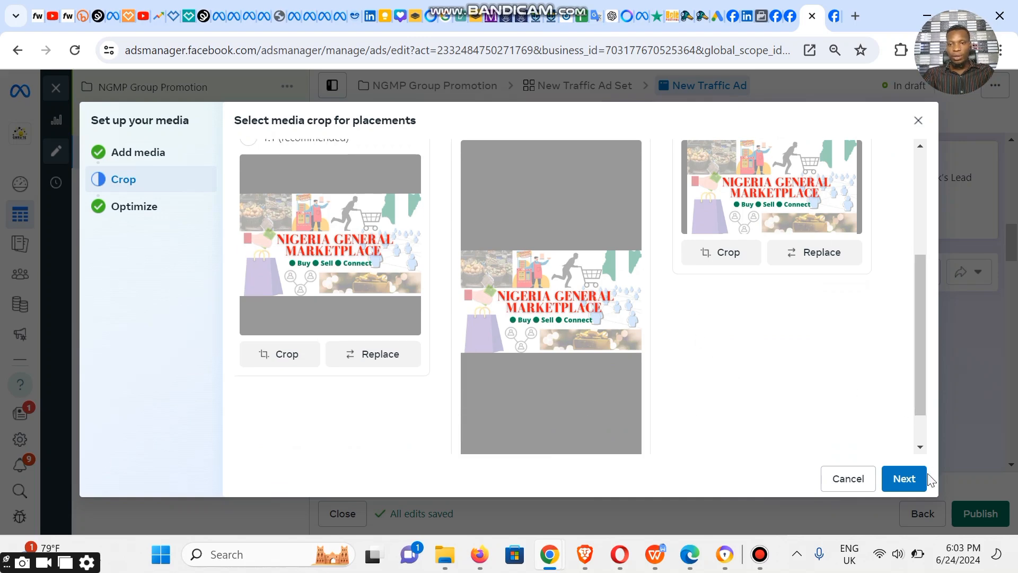
click(909, 482)
click(904, 479)
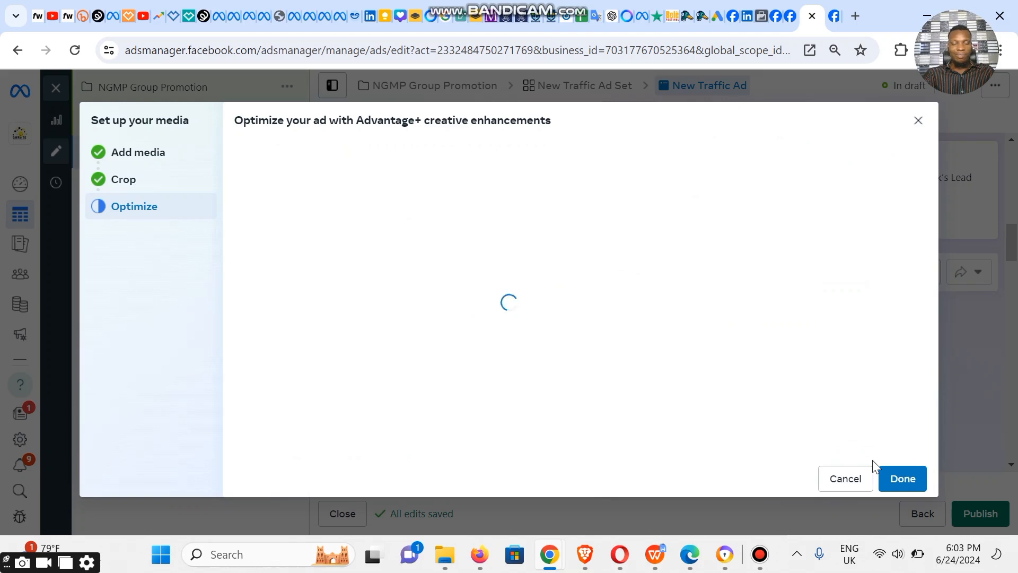
- Turn on all Advantage+ creative optimizations for the ad and finish the media setup
click(247, 264)
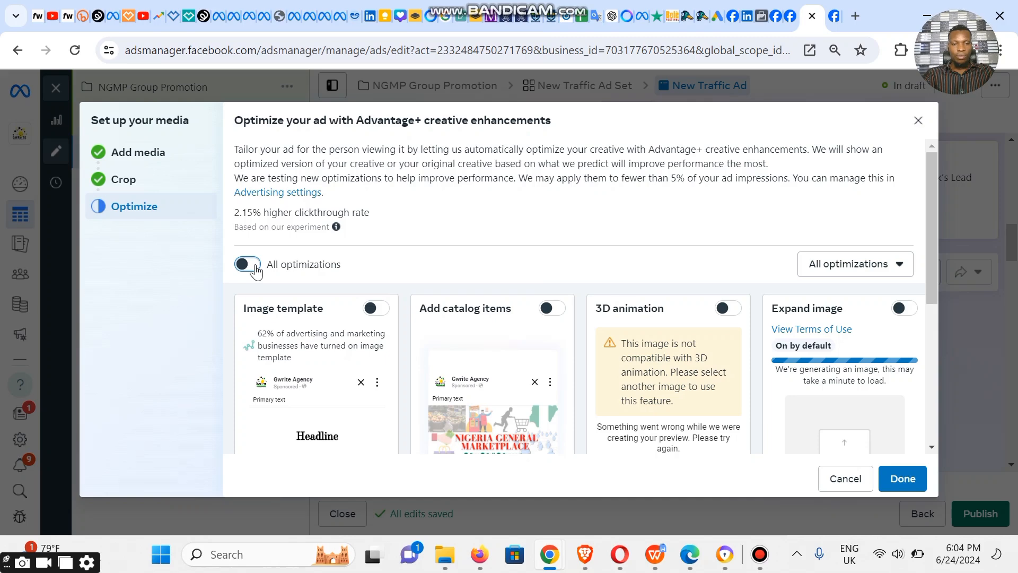
click(254, 268)
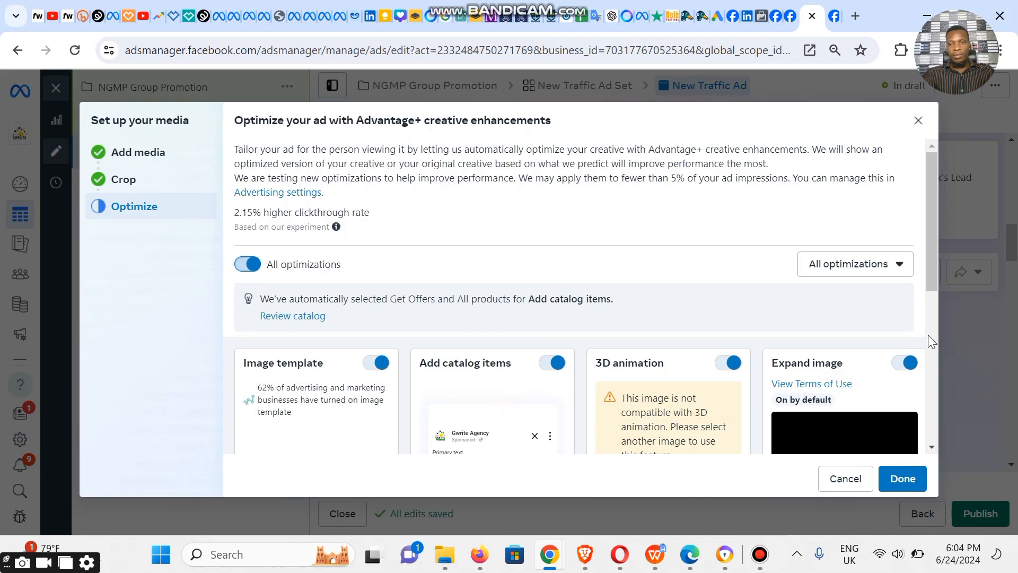
click(928, 401)
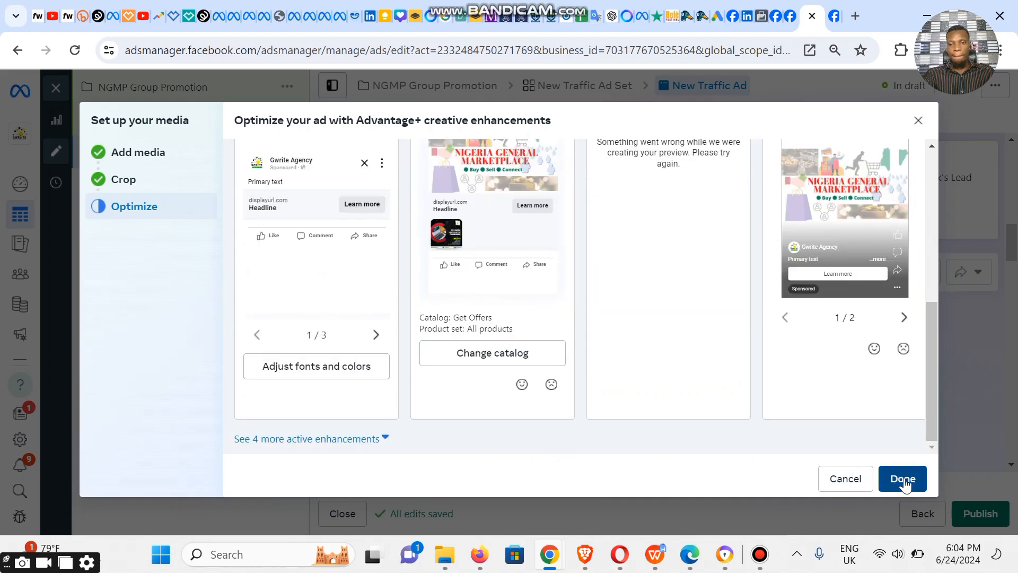
click(905, 477)
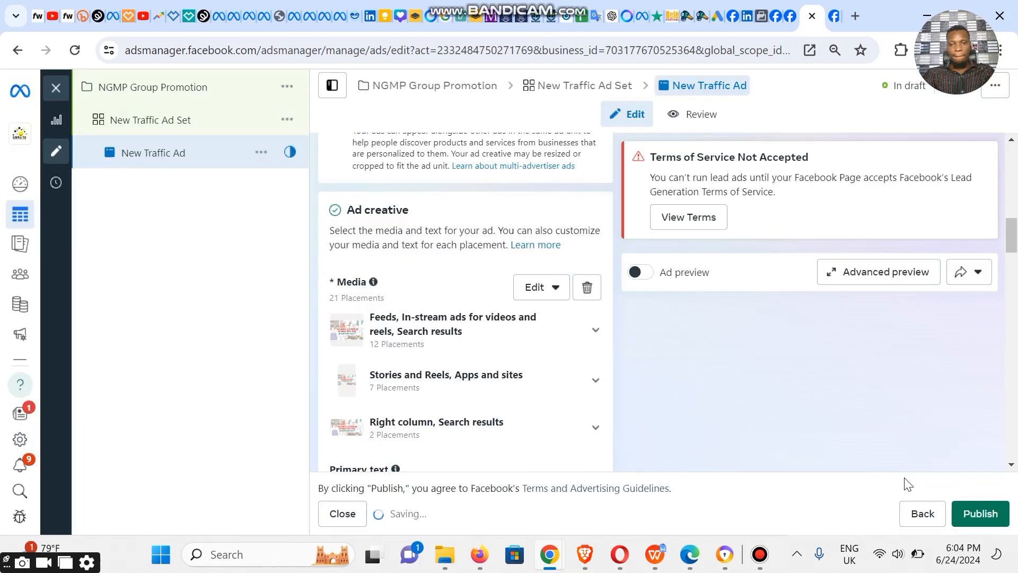
- Enter "Join our Community" as the ad's primary text
scroll(595, 277, down, 3)
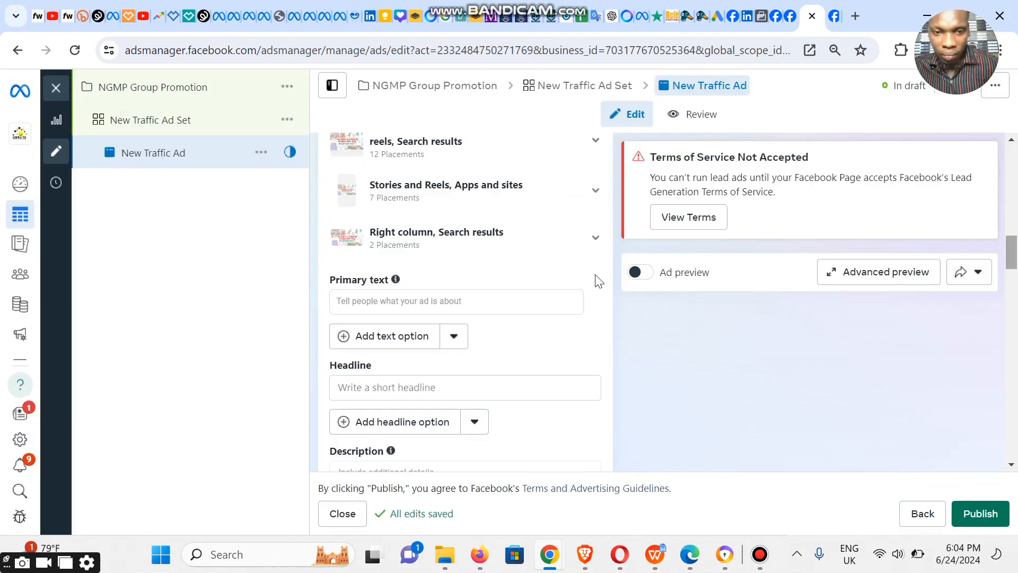
click(512, 300)
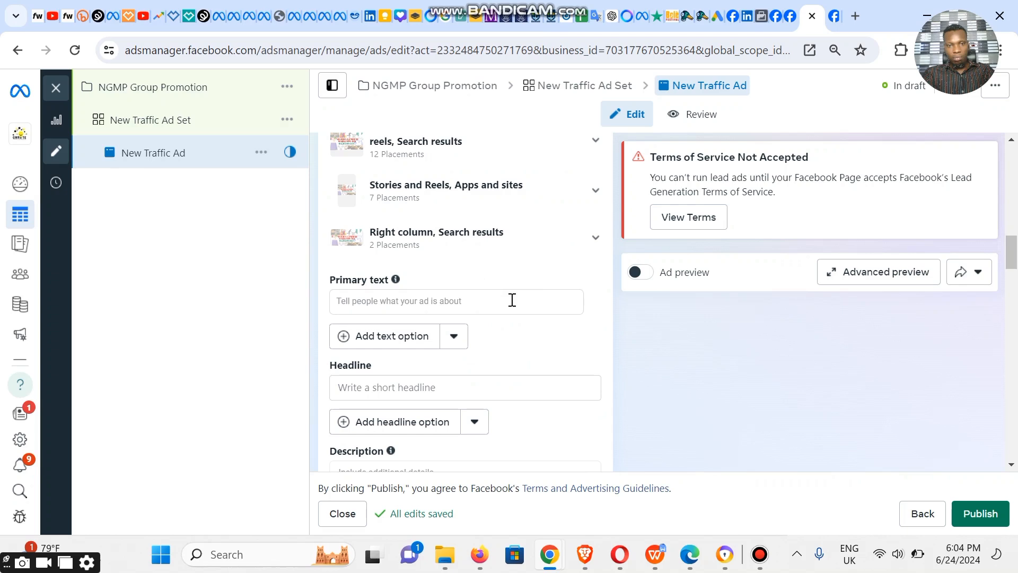
text(Join our Communi)
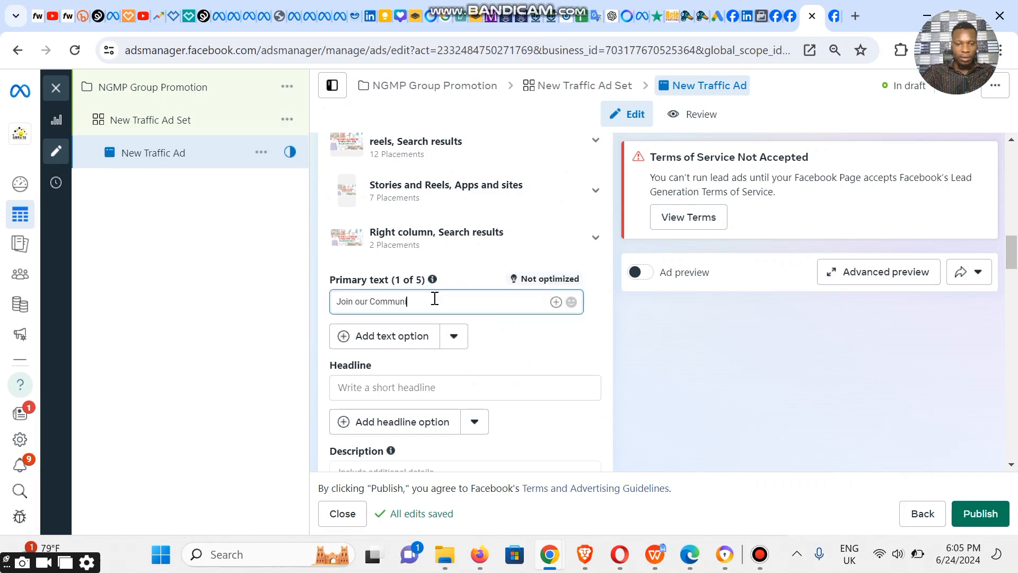
text(ty)
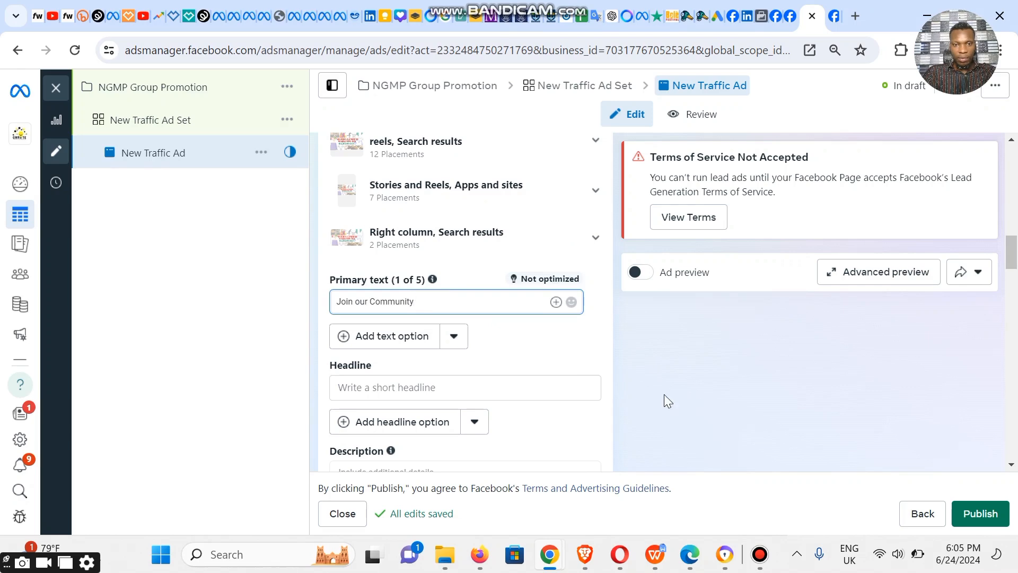
- Enter "NGMP" as the ad's headline
click(500, 387)
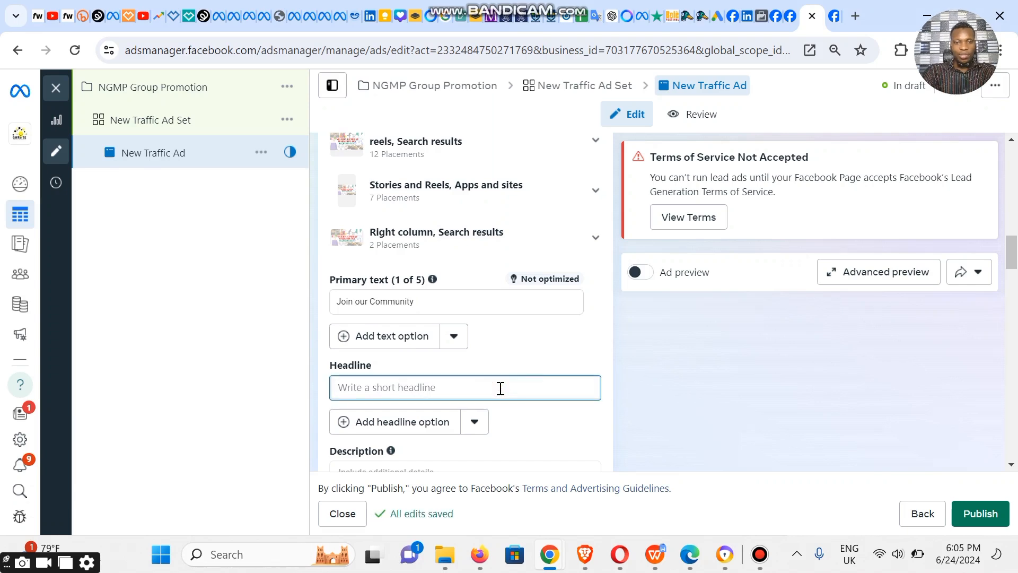
text(N)
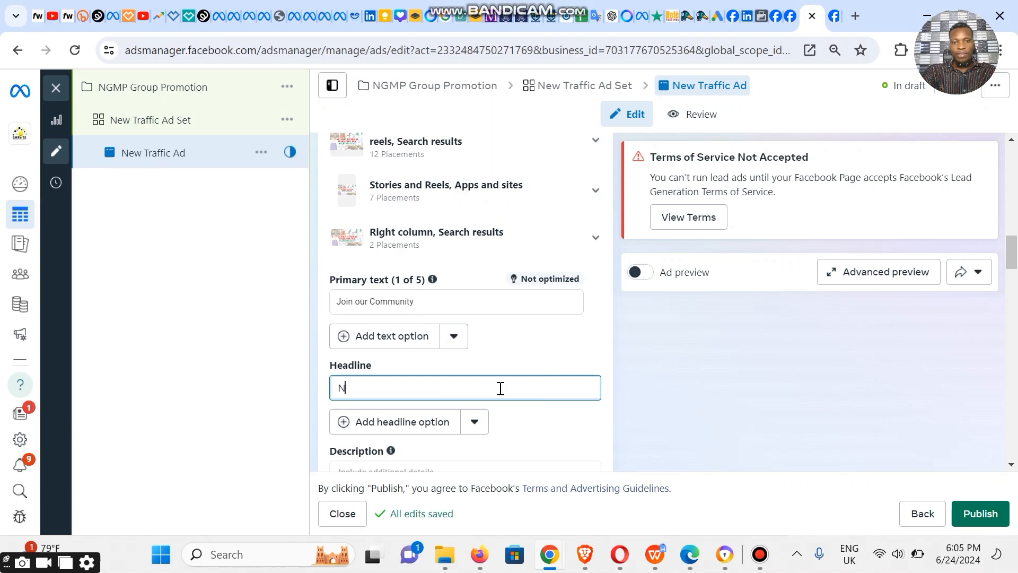
text(GMP)
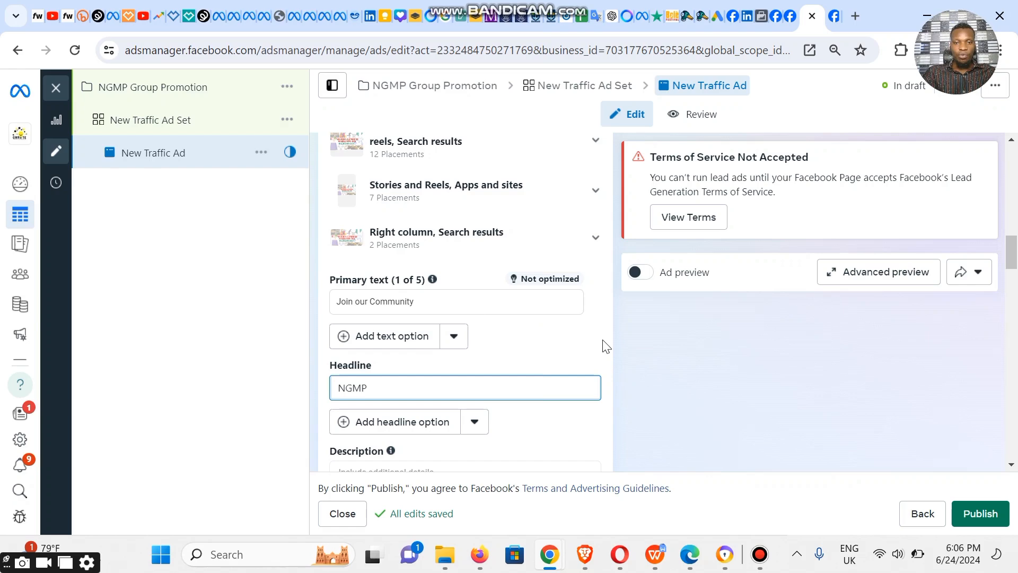
click(598, 353)
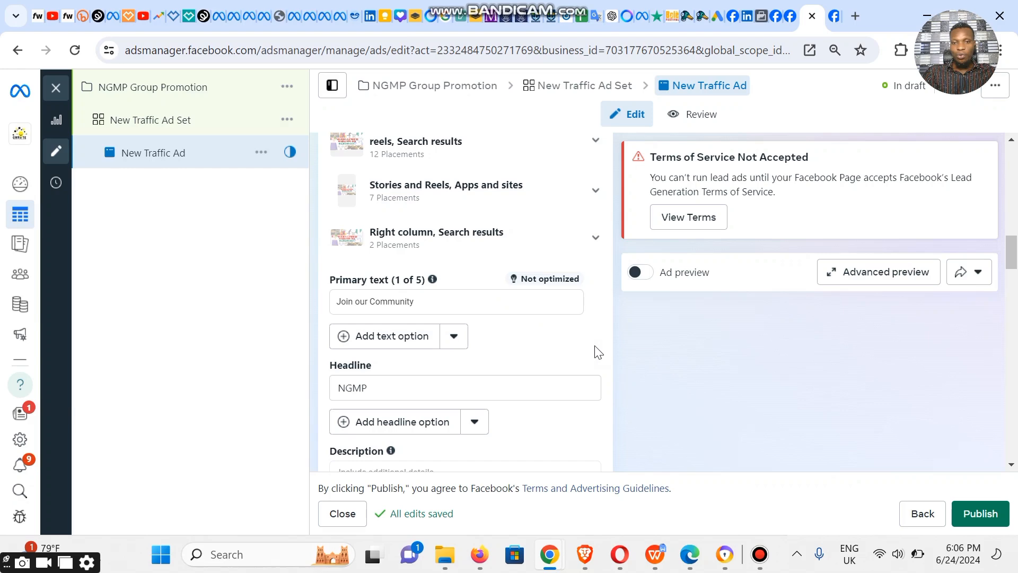
- Set the ad's call to action to Get Access
drag(1013, 265, 1013, 293)
scroll(445, 285, down, 1)
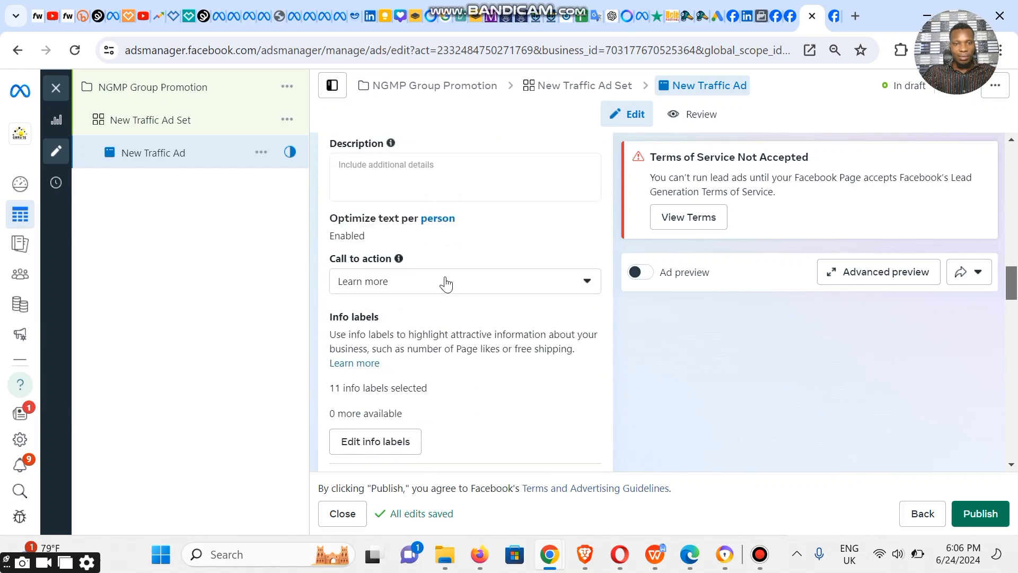
scroll(568, 275, down, 1)
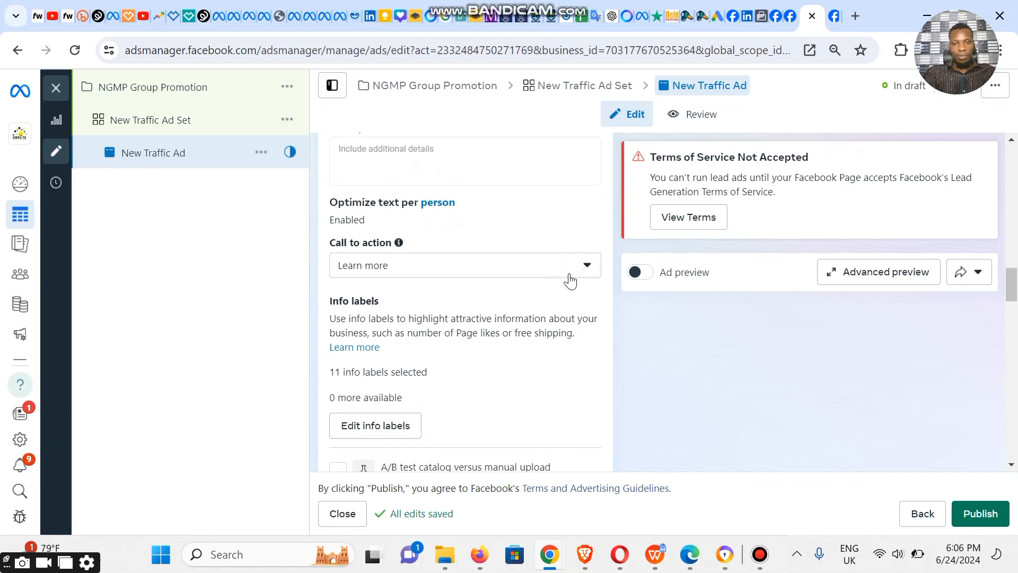
click(569, 275)
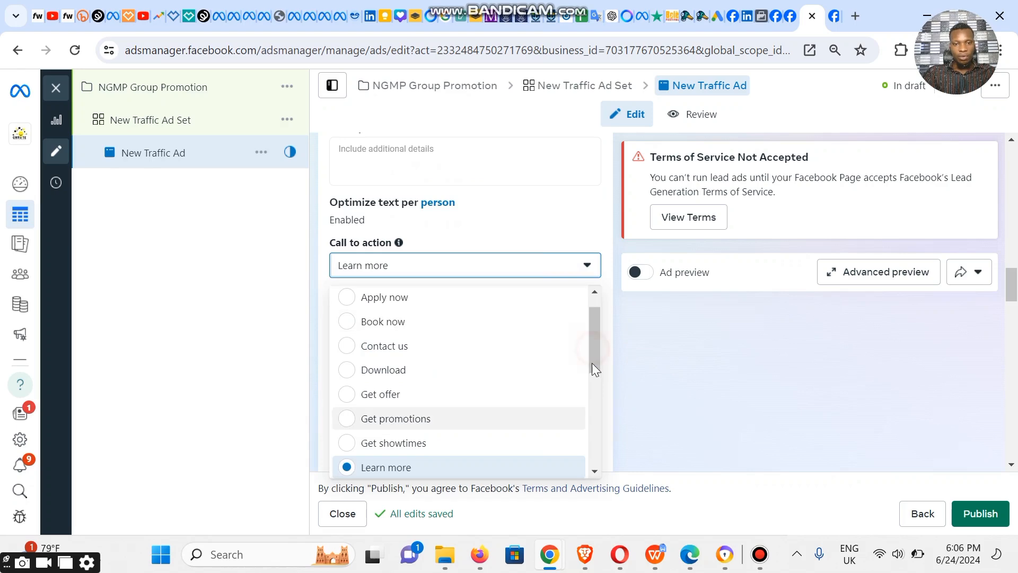
scroll(593, 415, down, 2)
scroll(594, 421, down, 2)
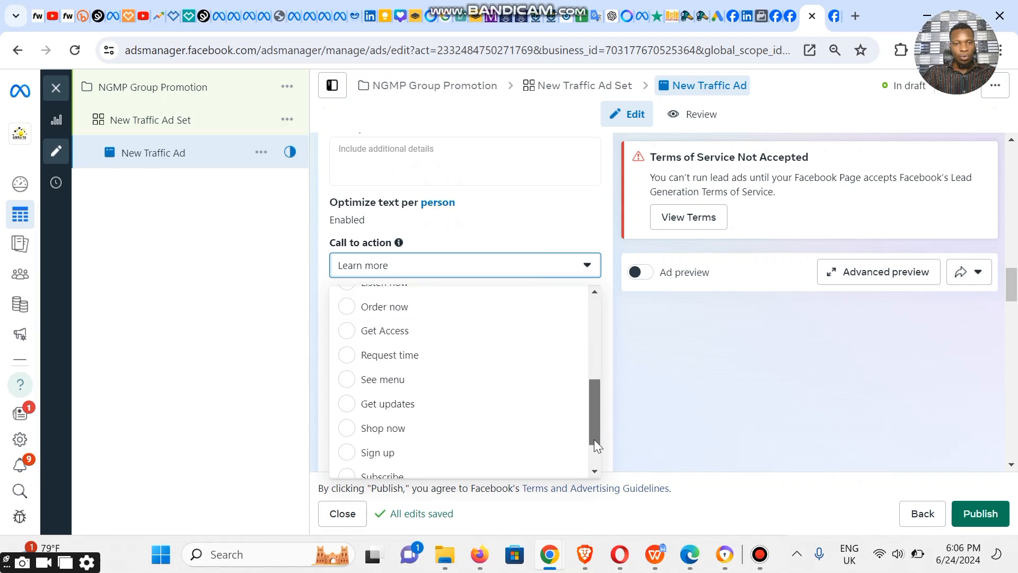
click(346, 333)
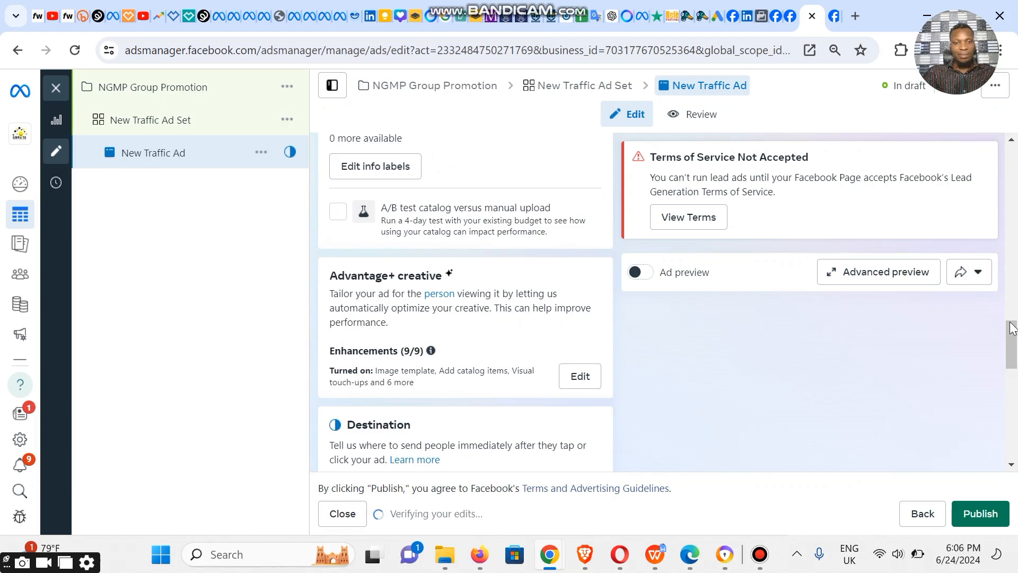
- Set the ad's destination to Website and paste the gwritenm.com/ngmp link as the website URL
scroll(1012, 331, up, 4)
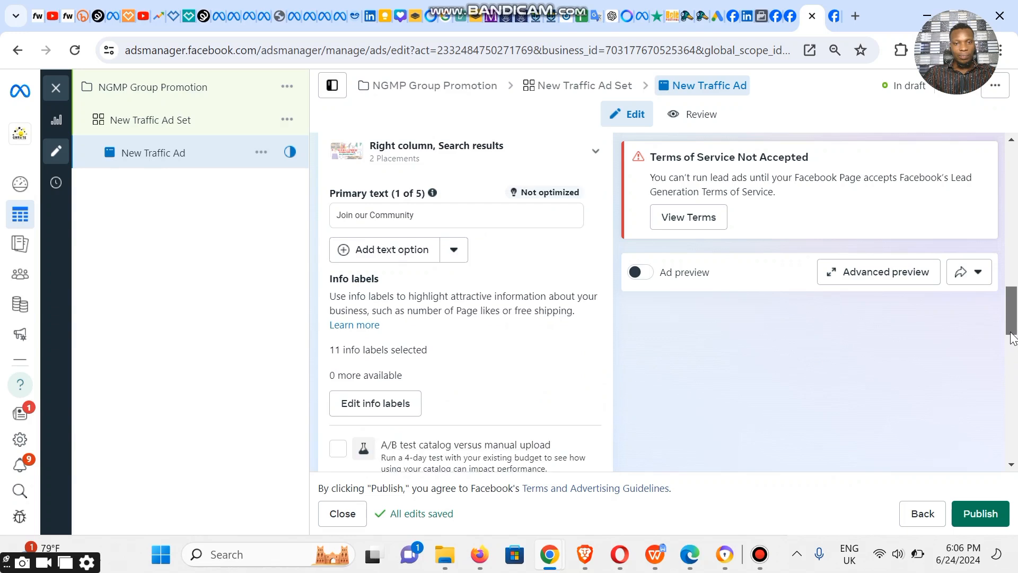
scroll(1012, 337, down, 1)
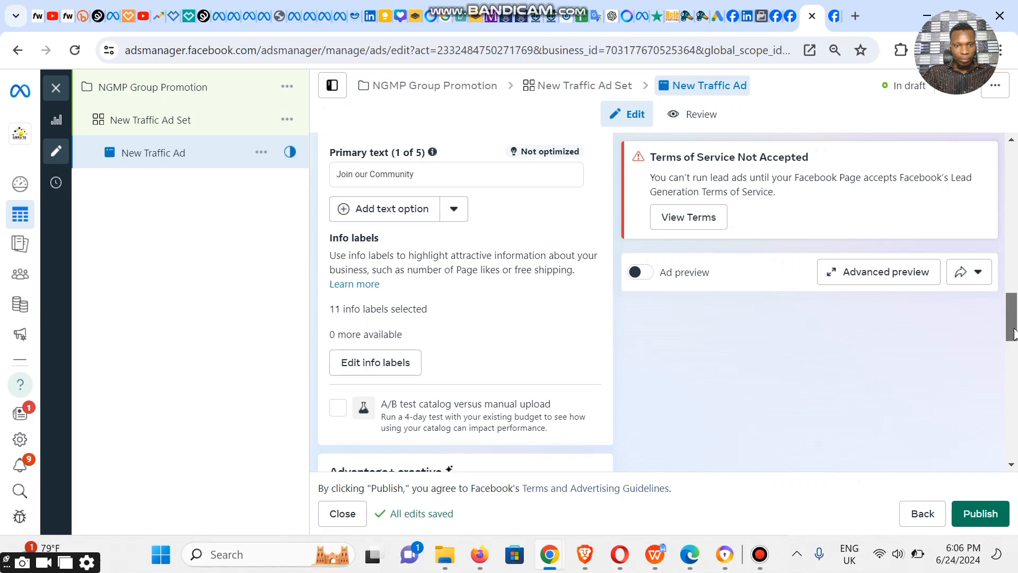
drag(1014, 334, 1015, 385)
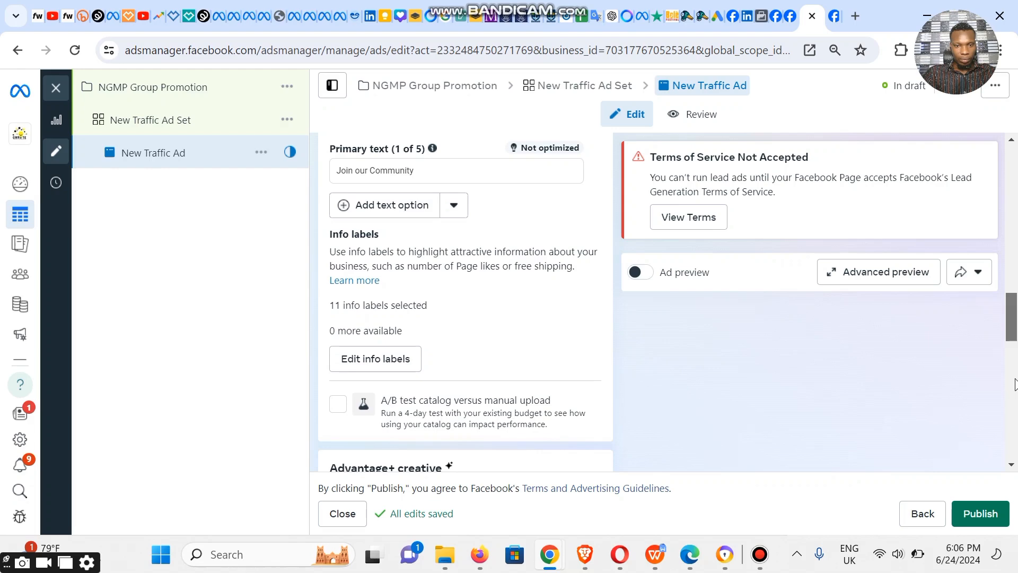
scroll(382, 295, down, 8)
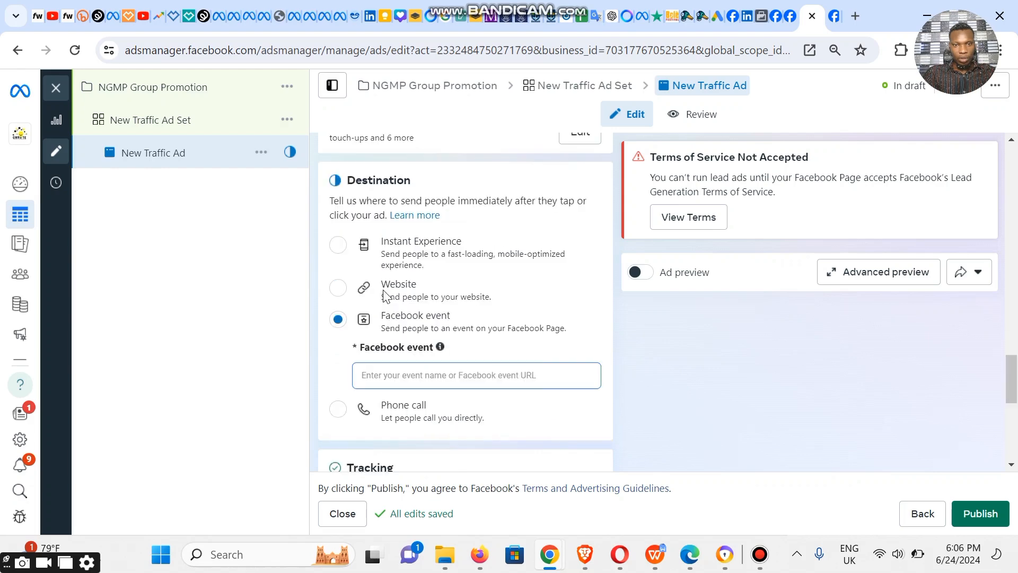
click(339, 289)
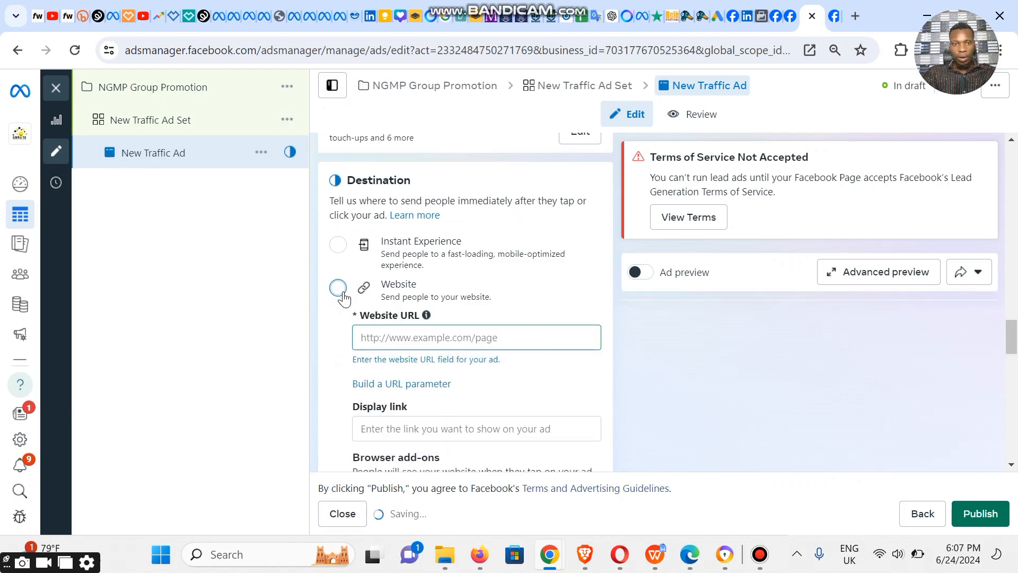
click(395, 337)
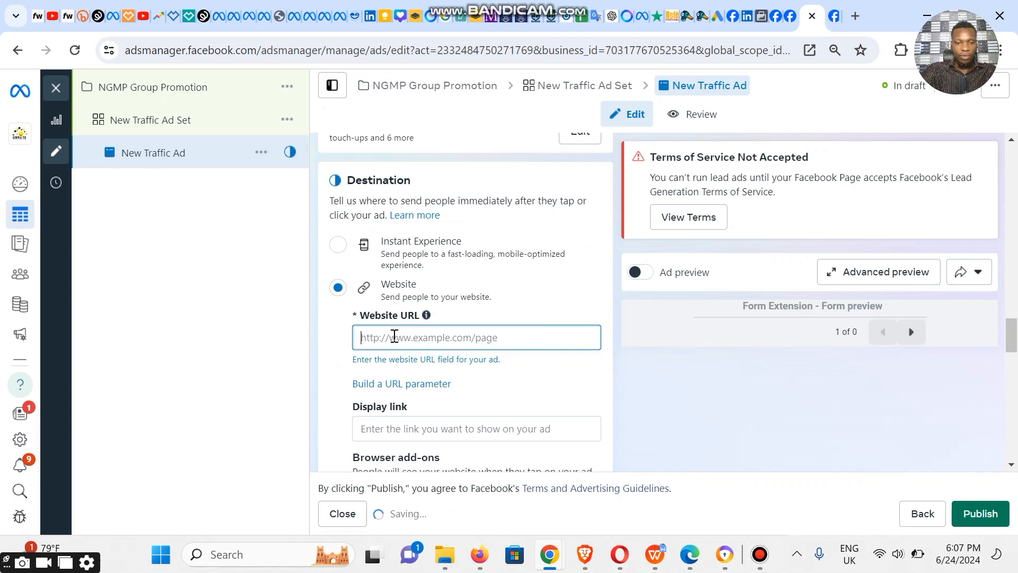
key(ctrl+v)
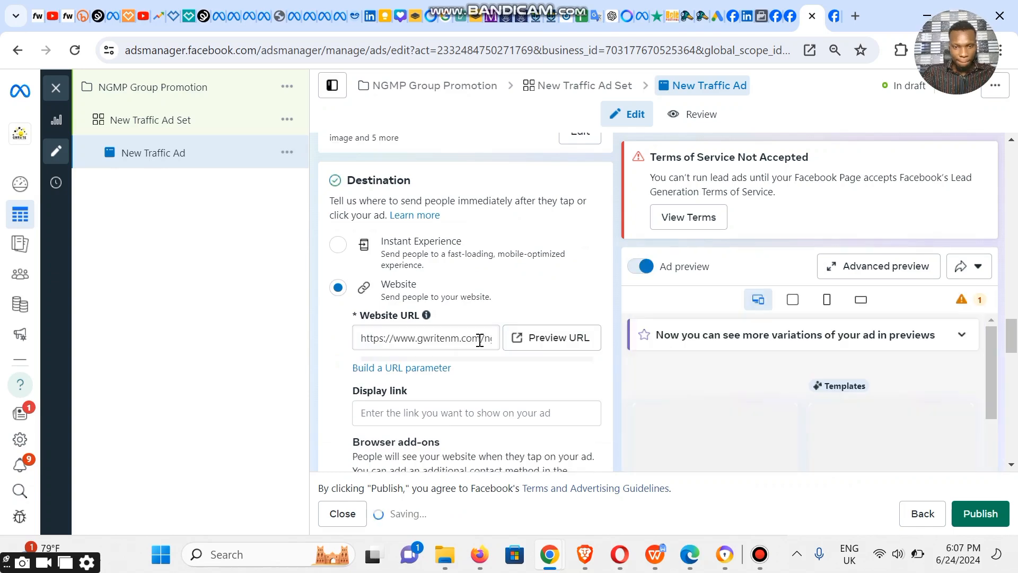
- Preview the website URL to check the NGMP landing page, and return to the ad setup
click(576, 348)
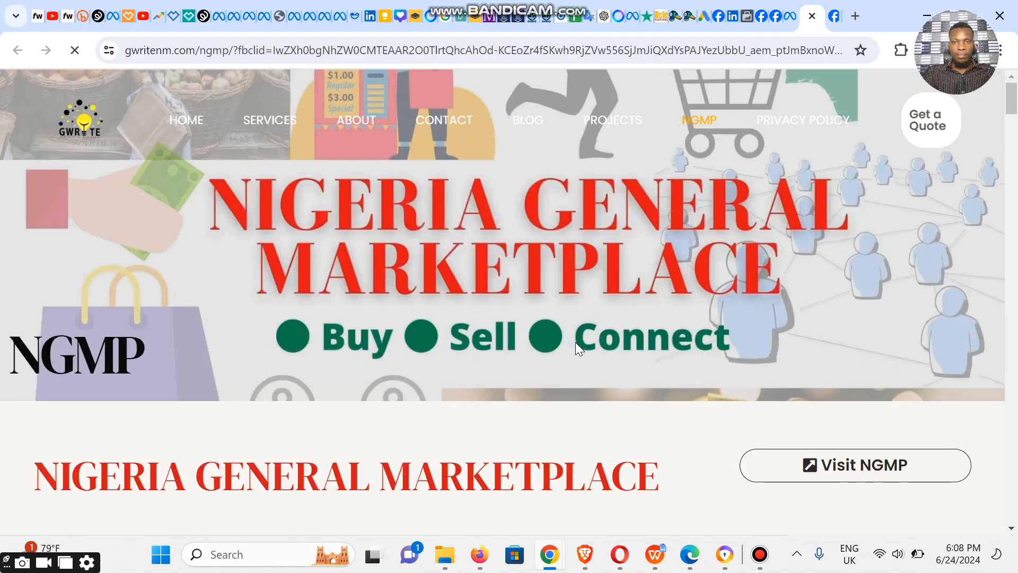
mouse_move(1012, 99)
mouse_down()
mouse_move(1014, 113)
mouse_move(1012, 98)
mouse_up()
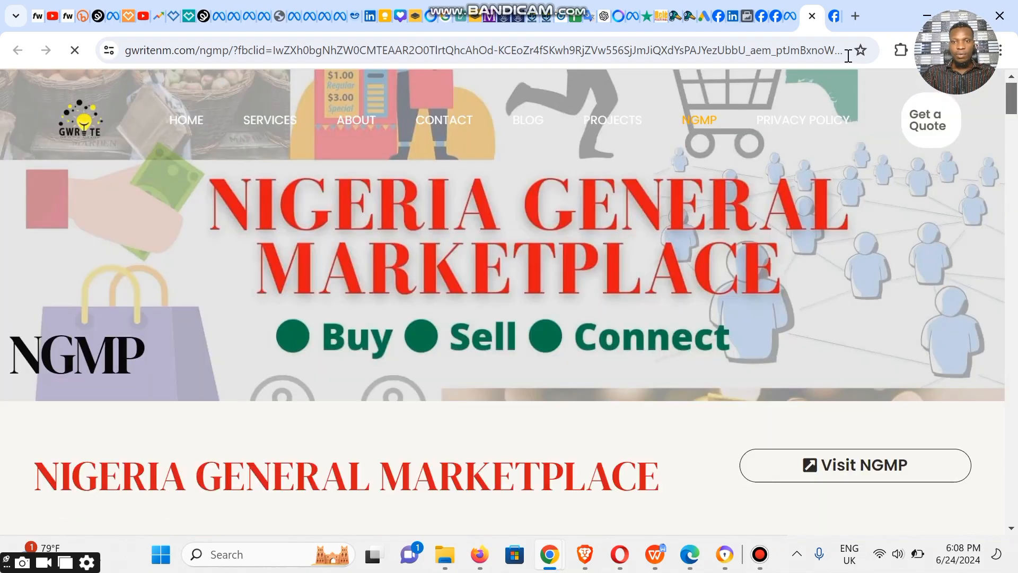
click(792, 20)
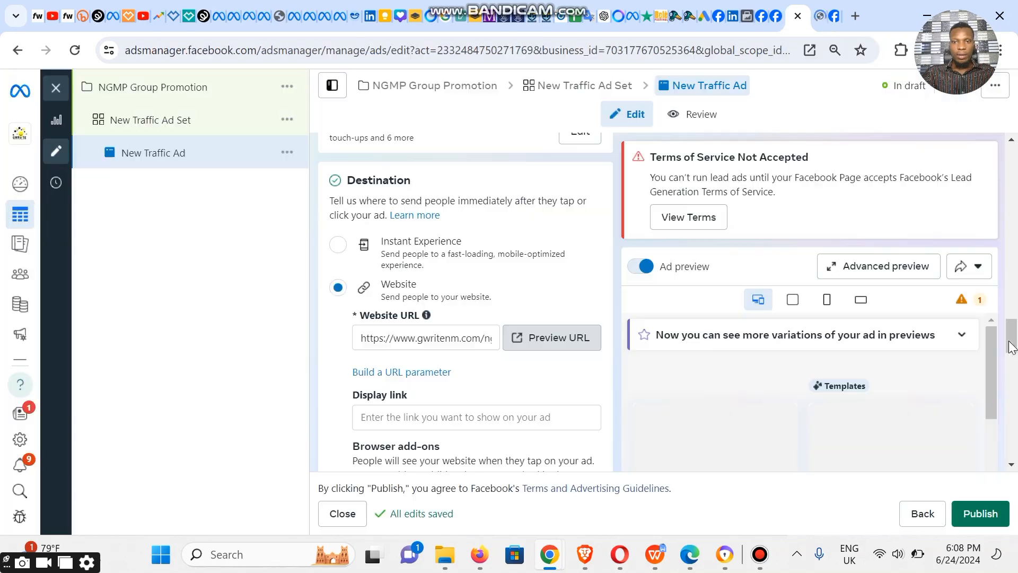
- Set the website destination's browser add-on to WhatsApp
click(1013, 345)
scroll(1015, 369, down, 1)
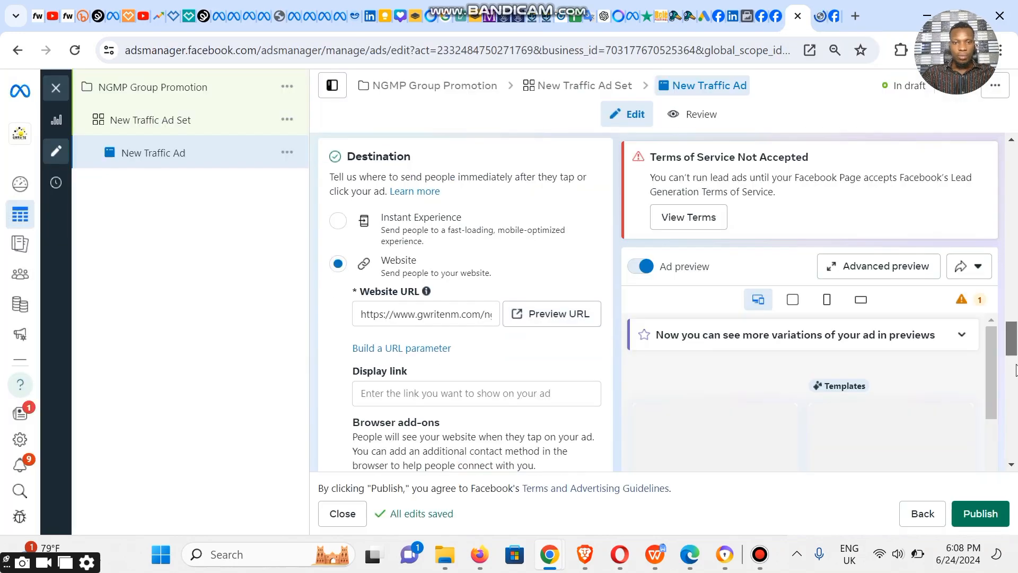
scroll(1016, 370, down, 3)
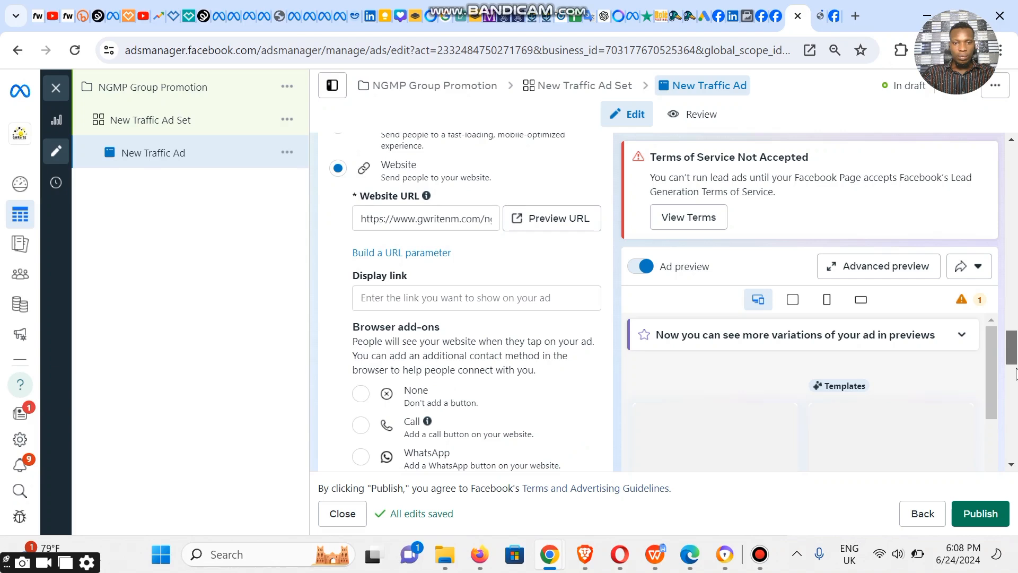
scroll(1016, 370, down, 4)
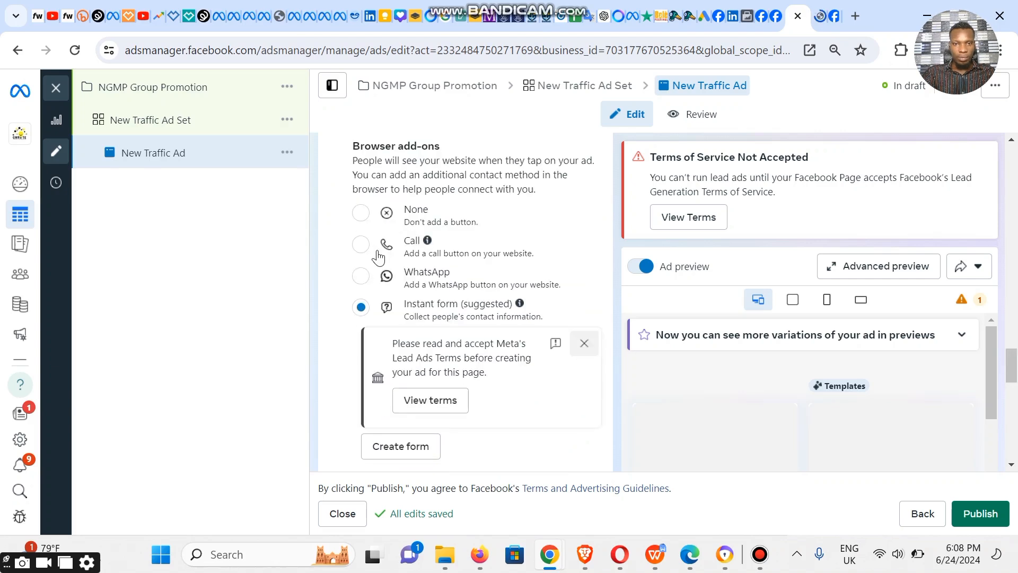
click(359, 281)
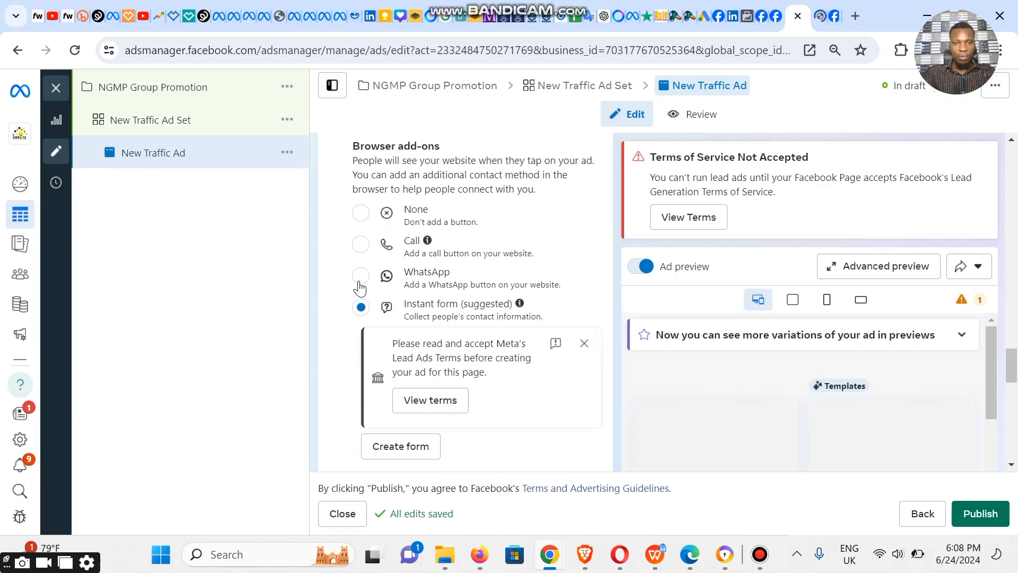
click(359, 281)
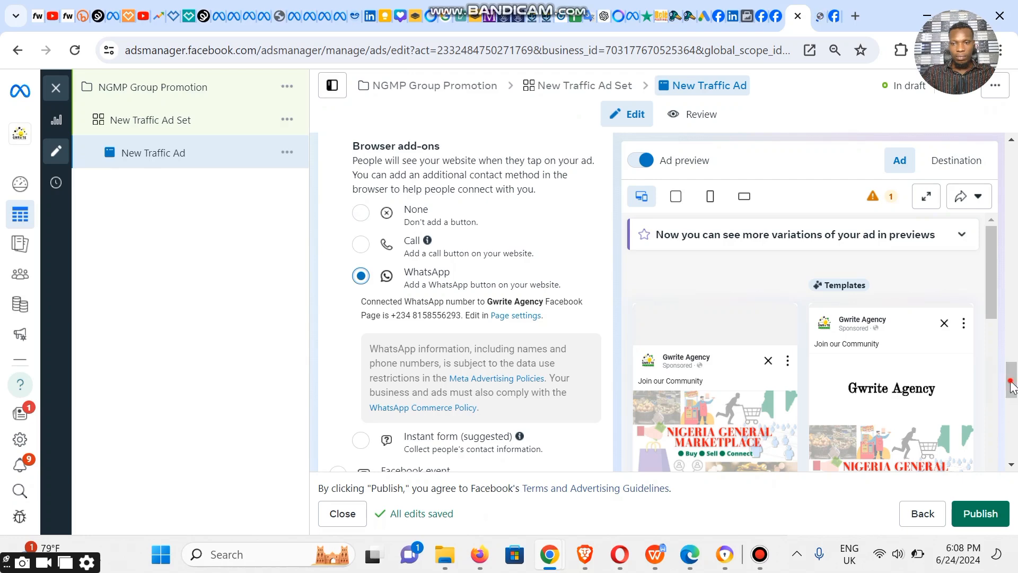
- Review the ad's language and tracking settings, publish the NGMP Group Promotion campaign, and dismiss the publishing notification
scroll(1013, 407, down, 3)
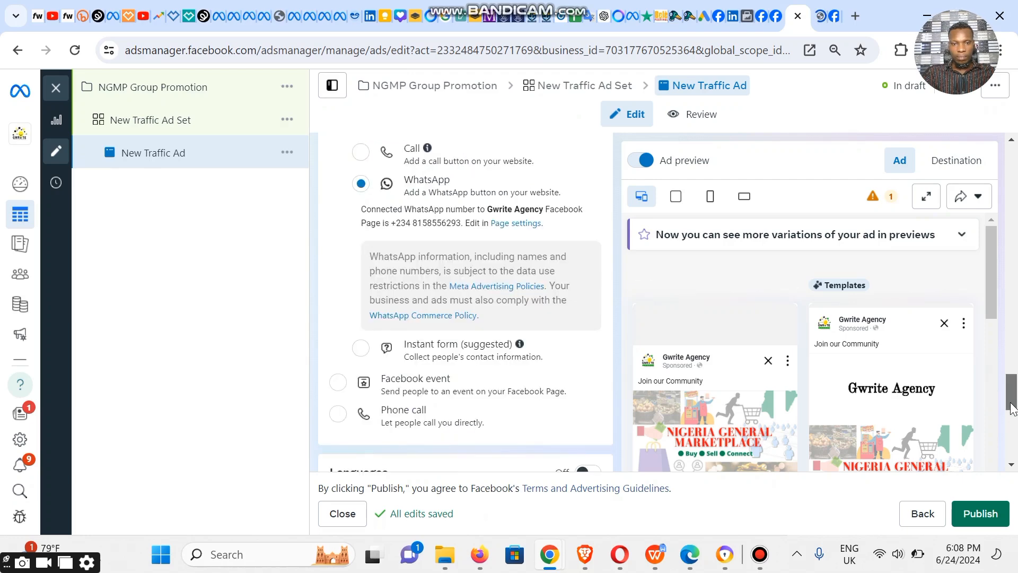
scroll(1012, 407, down, 1)
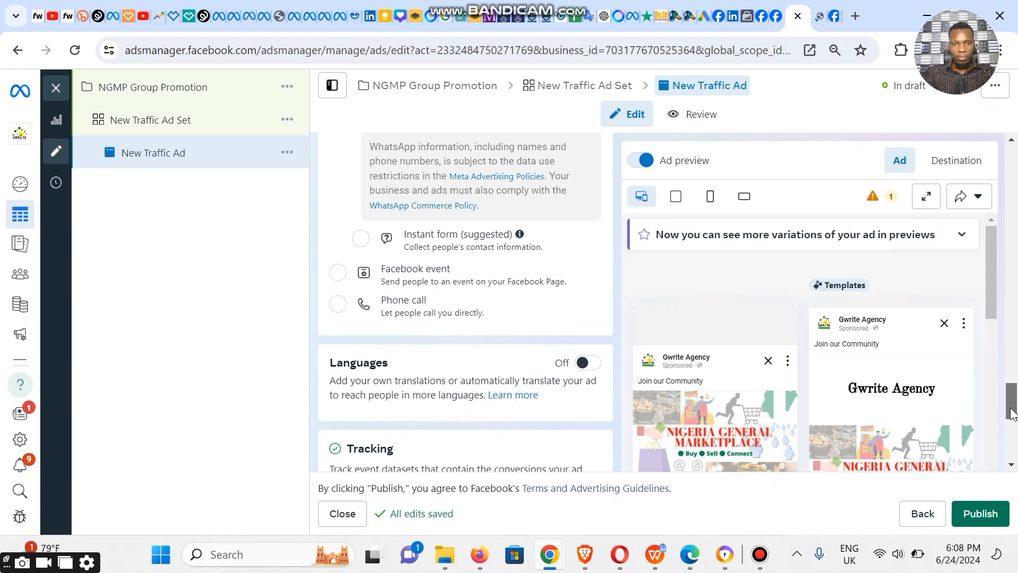
scroll(1013, 412, down, 6)
scroll(1013, 422, up, 3)
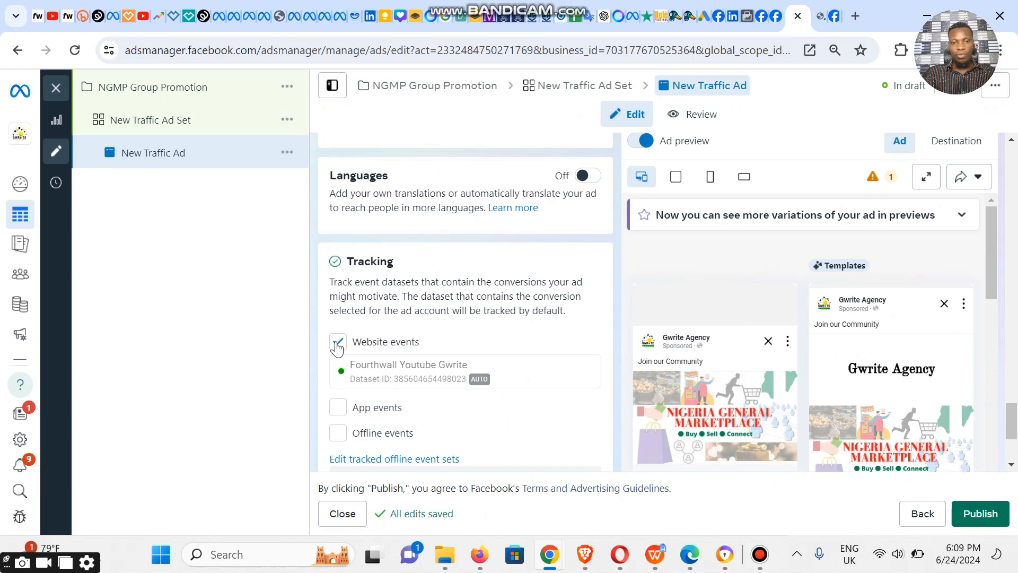
scroll(680, 287, down, 3)
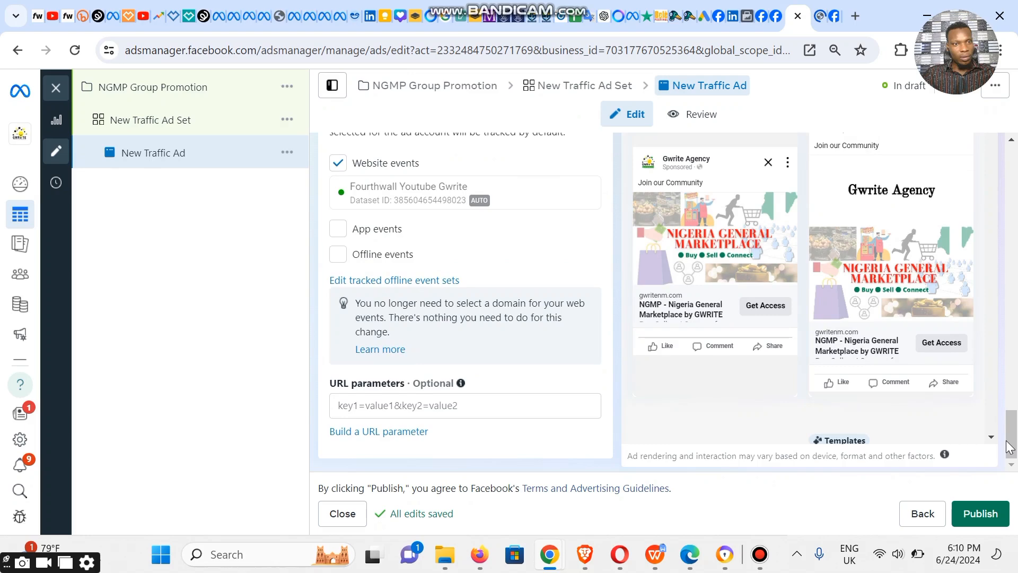
click(974, 513)
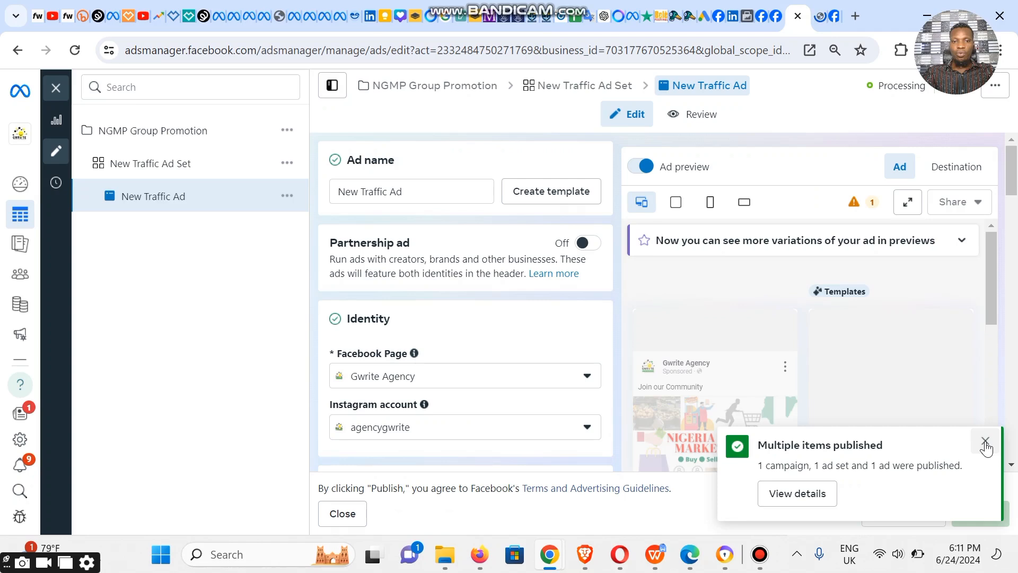
click(985, 442)
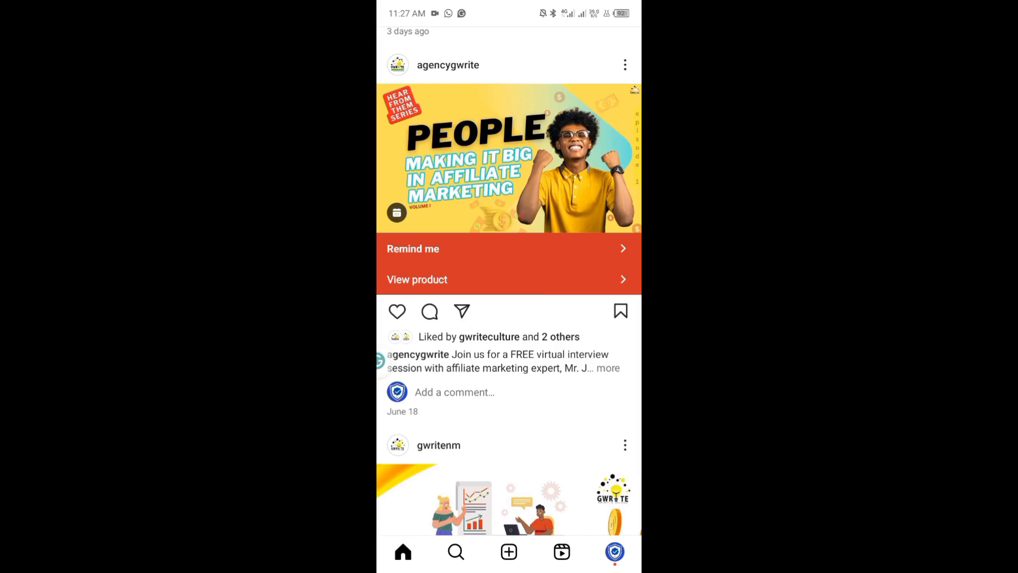
- Switch to Instagram, open the "Earn on NGMP as a Partner" post from the ngmptrustseal profile, and start boosting it
click(614, 552)
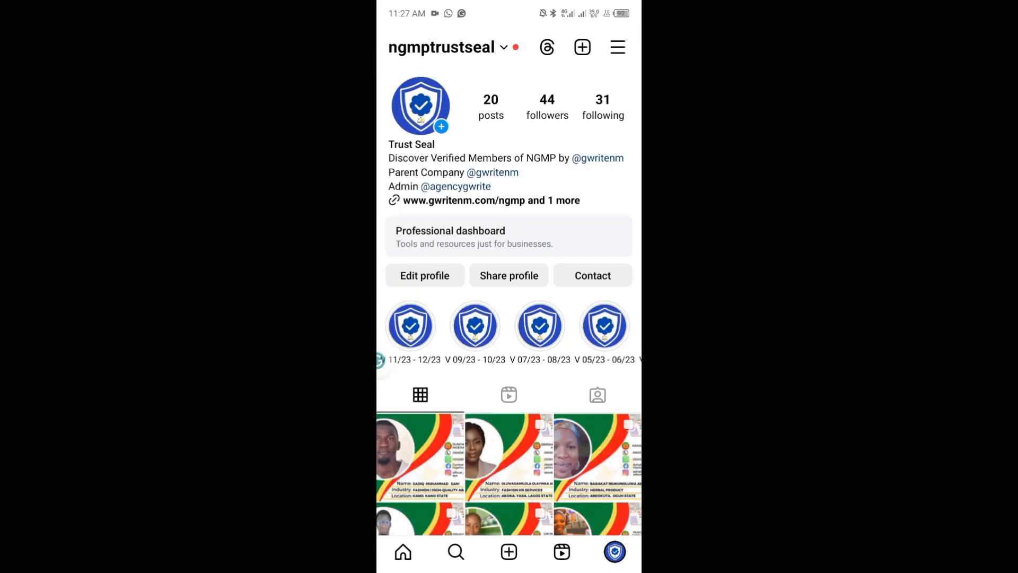
scroll(509, 286, down, 10)
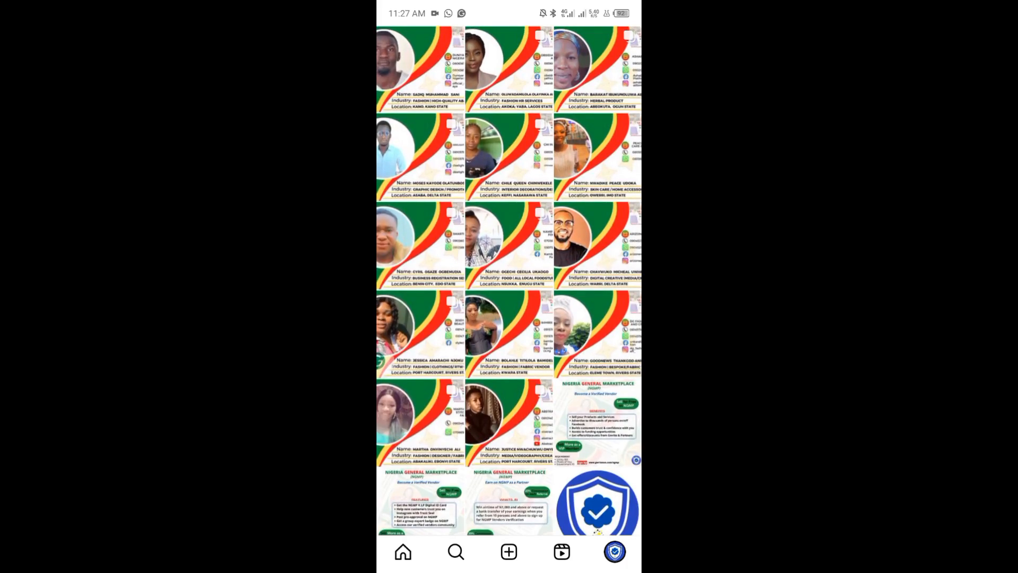
click(592, 423)
scroll(509, 287, down, 2)
click(509, 419)
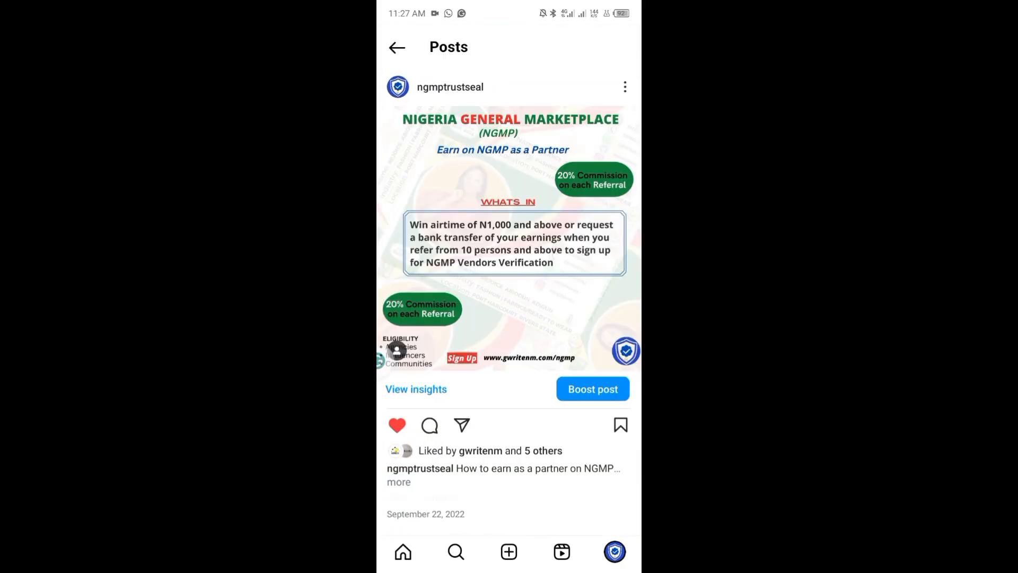
click(593, 391)
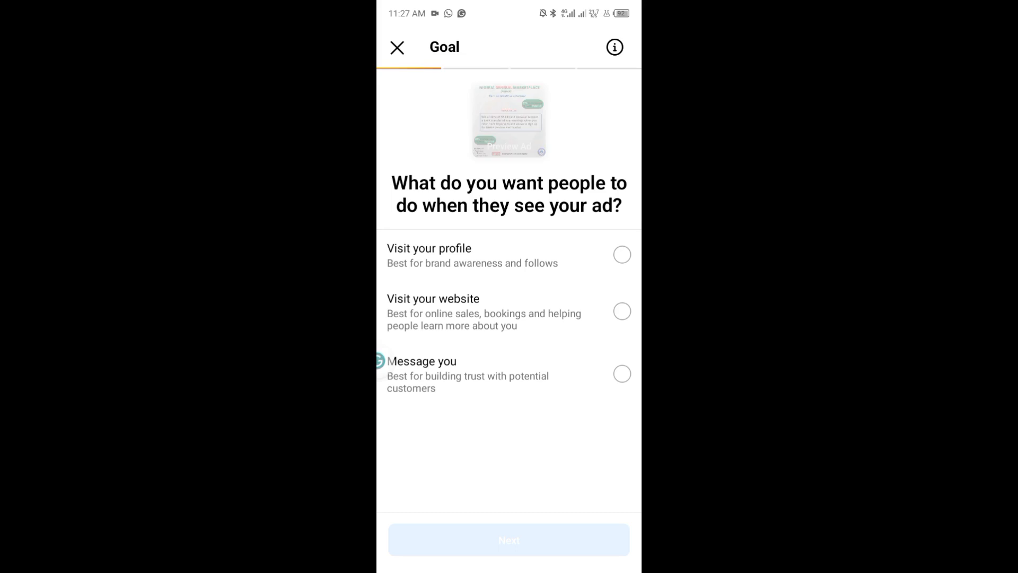
click(484, 312)
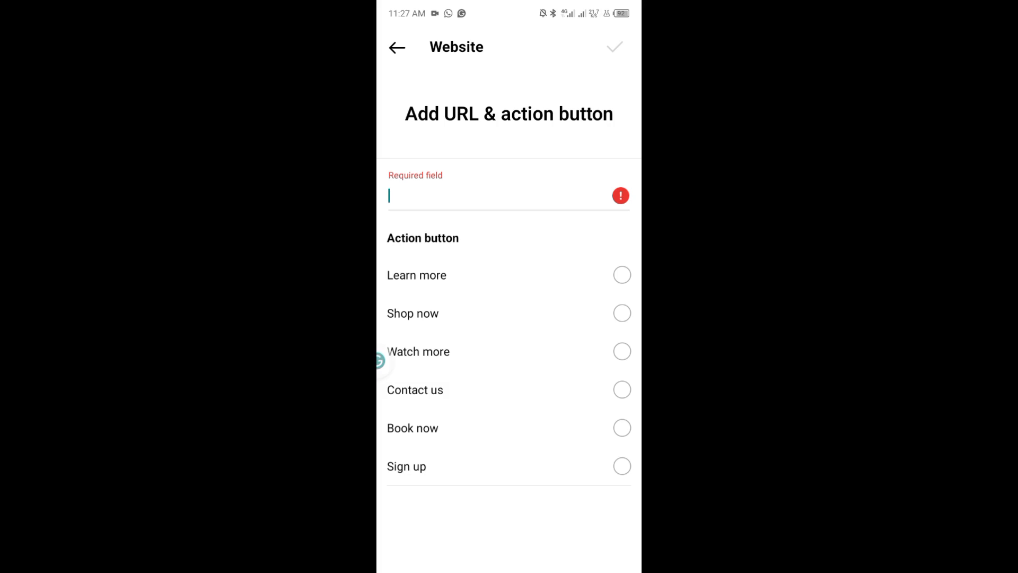
click(404, 207)
click(419, 195)
text(hh)
key(BackSpace)
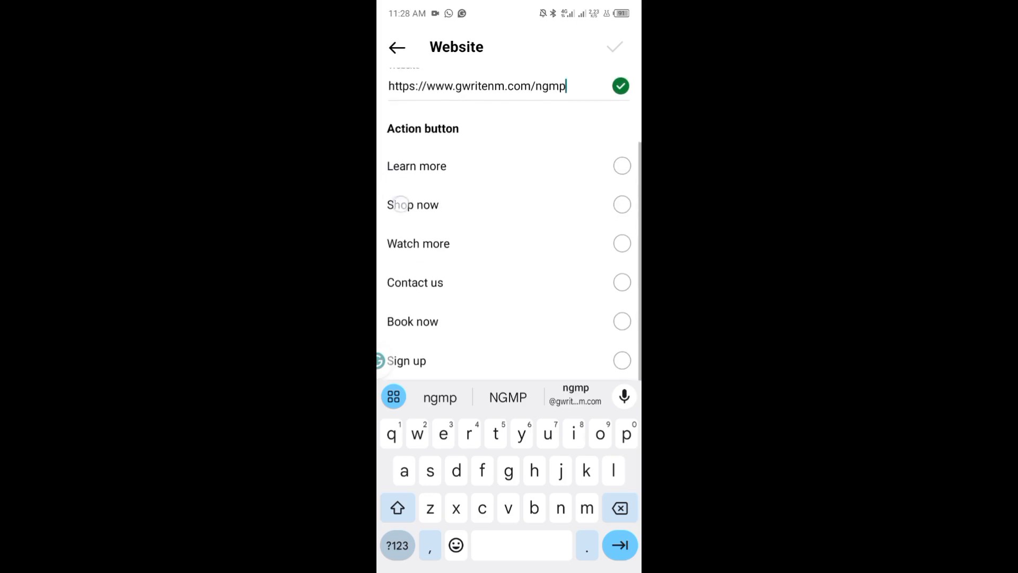
drag(399, 204, 393, 163)
click(575, 569)
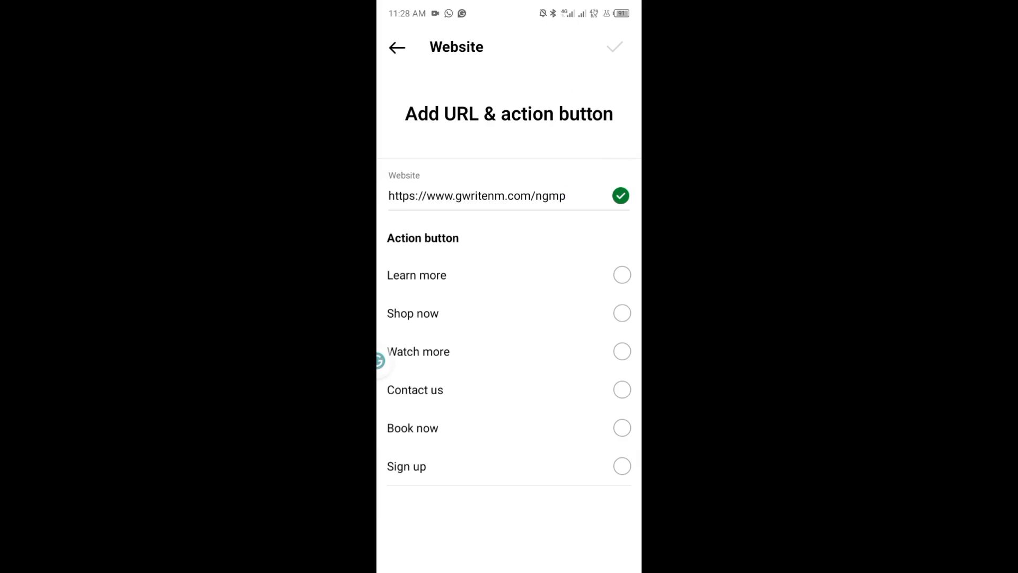
click(466, 279)
click(614, 47)
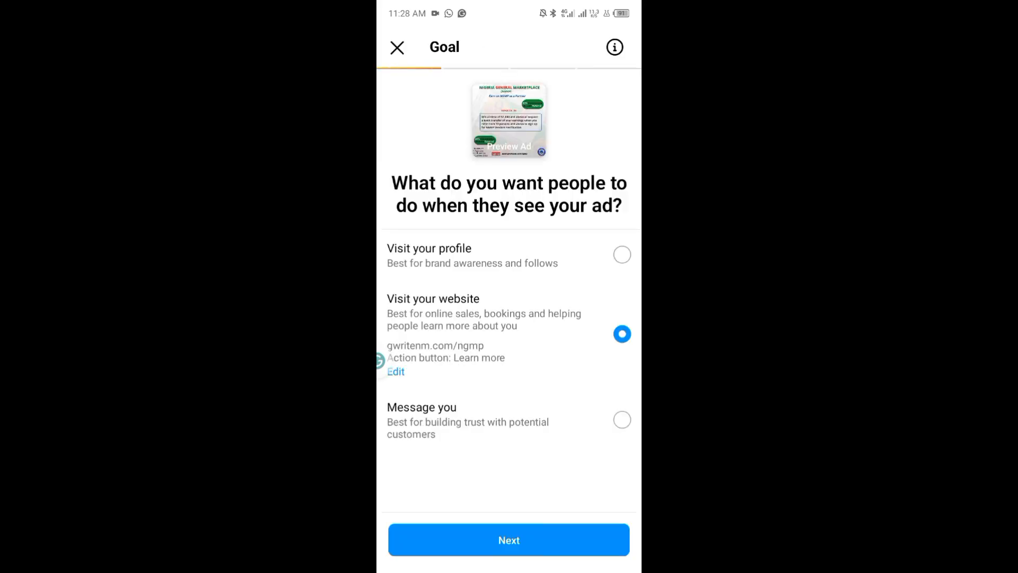
click(508, 539)
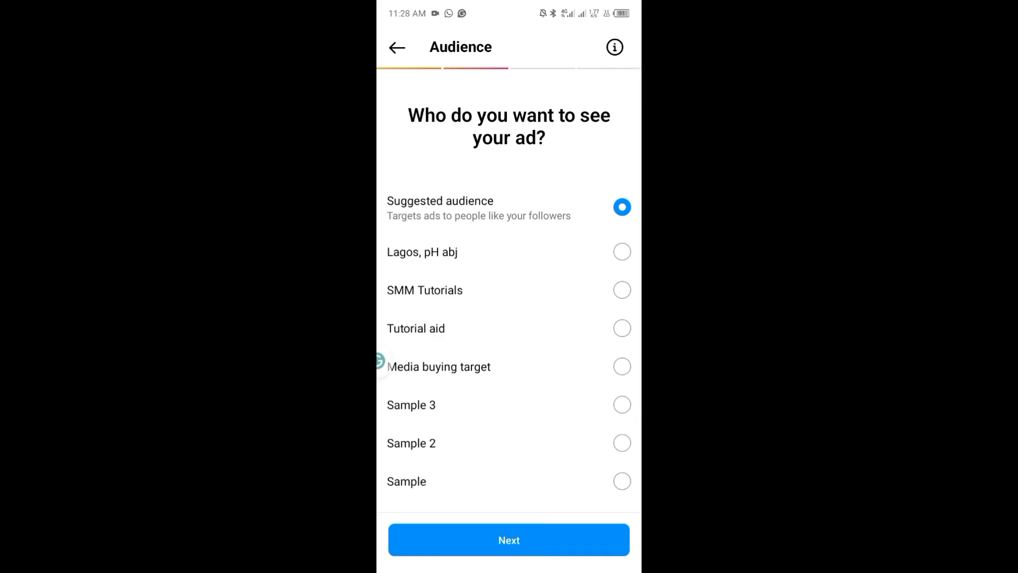
- Start a custom audience for the boosted post and name it "Nigeria aud"
click(622, 251)
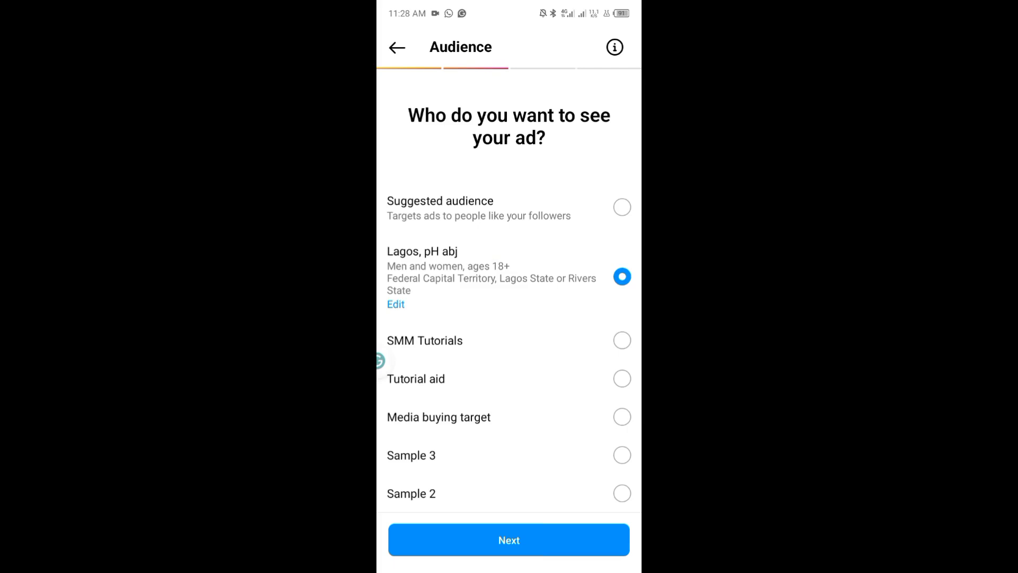
scroll(509, 290, down, 3)
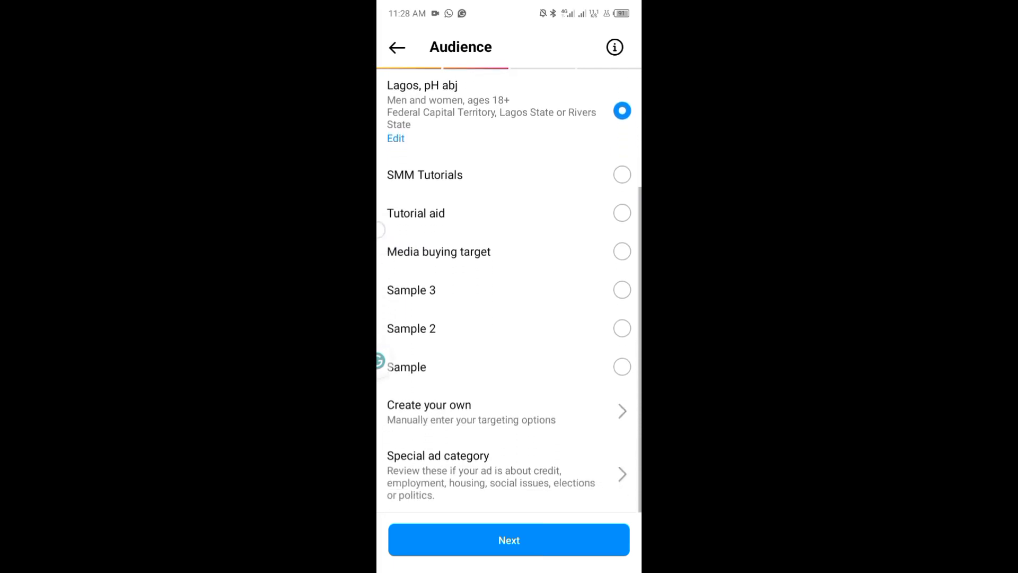
click(472, 416)
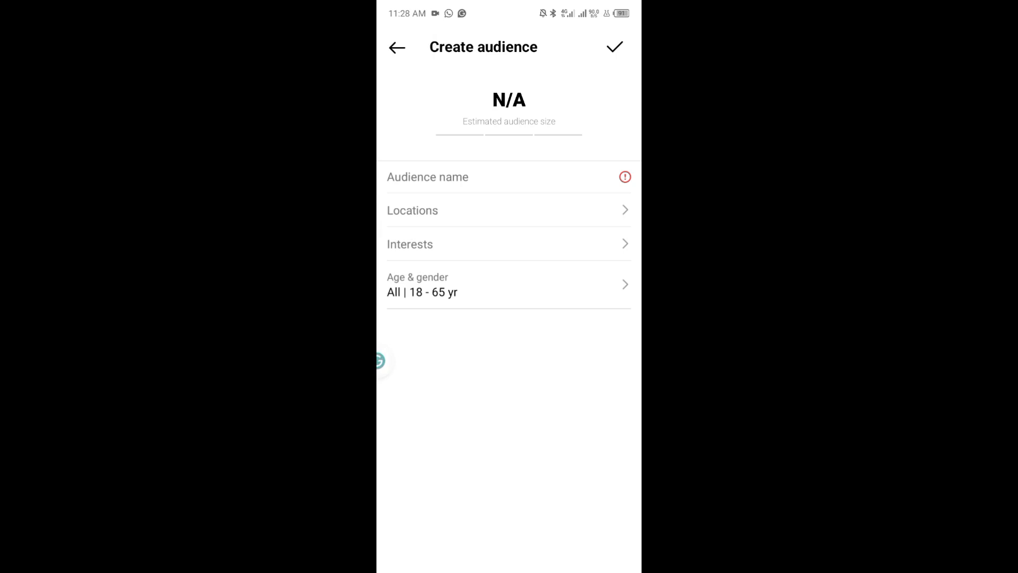
click(452, 184)
text(mi)
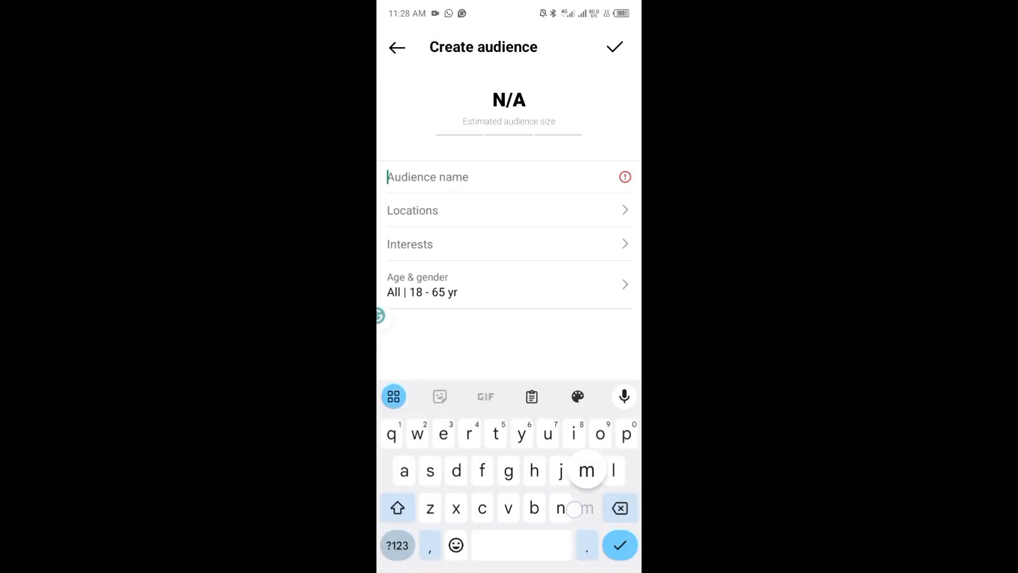
text(gero)
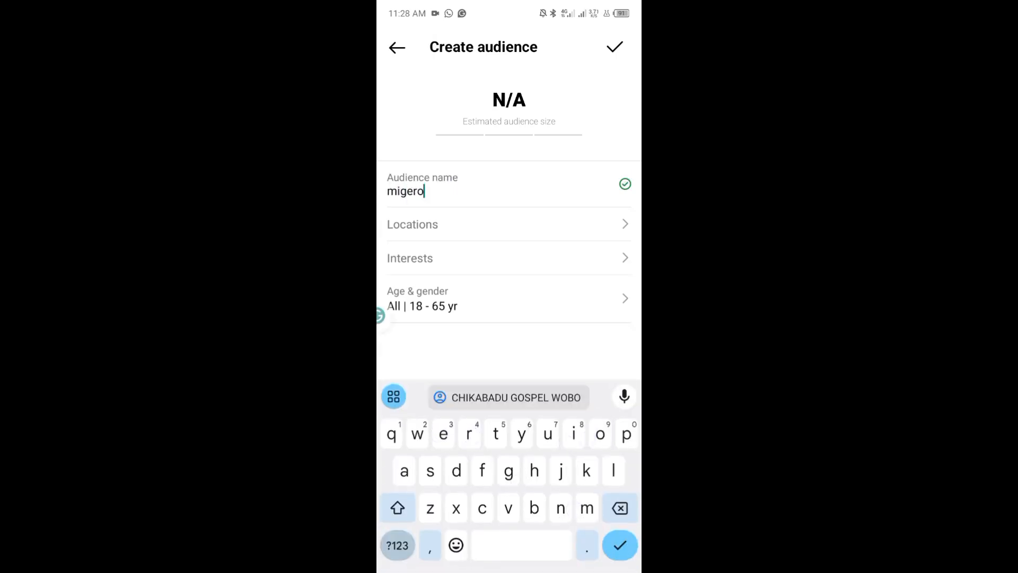
key(BackSpace)
key(BackSpace)
key(BackSpace)
key(BackSpace)
key(BackSpace)
key(BackSpace)
text(Ni)
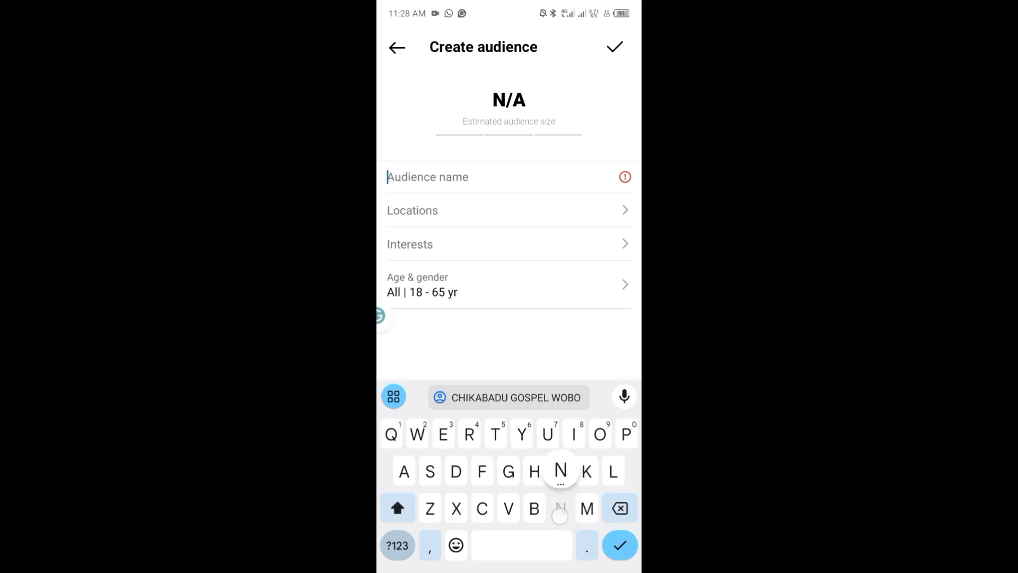
text(geri)
click(508, 398)
text(aud)
- Add the country Nigeria as the audience's regional location and save the audience
click(418, 226)
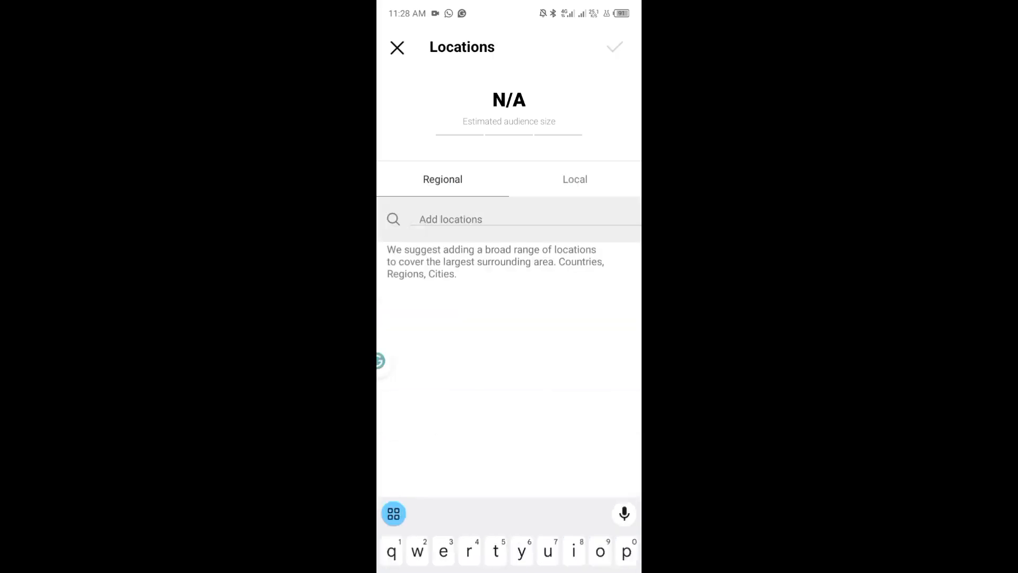
click(450, 218)
text(ni)
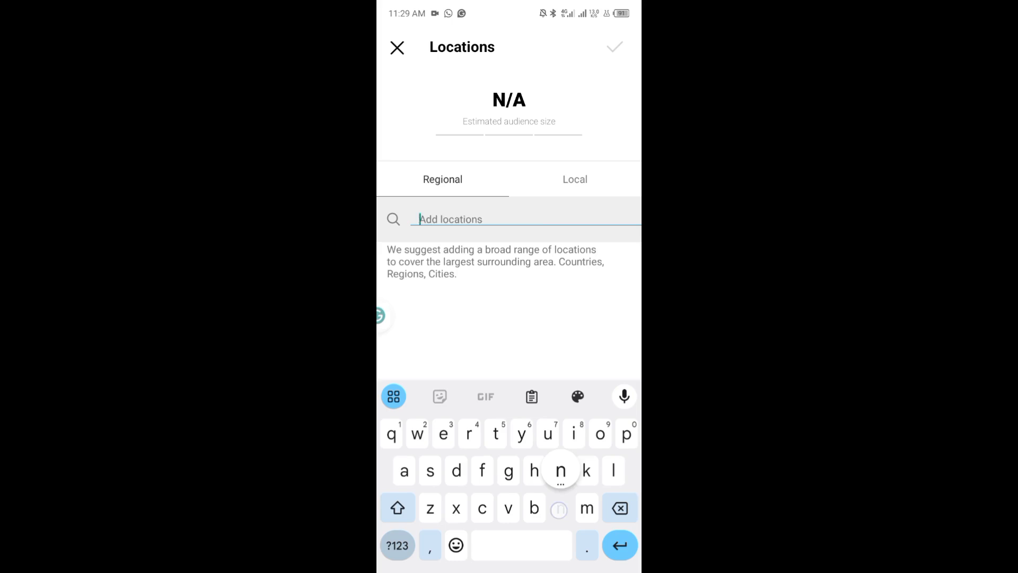
text(geri)
click(508, 397)
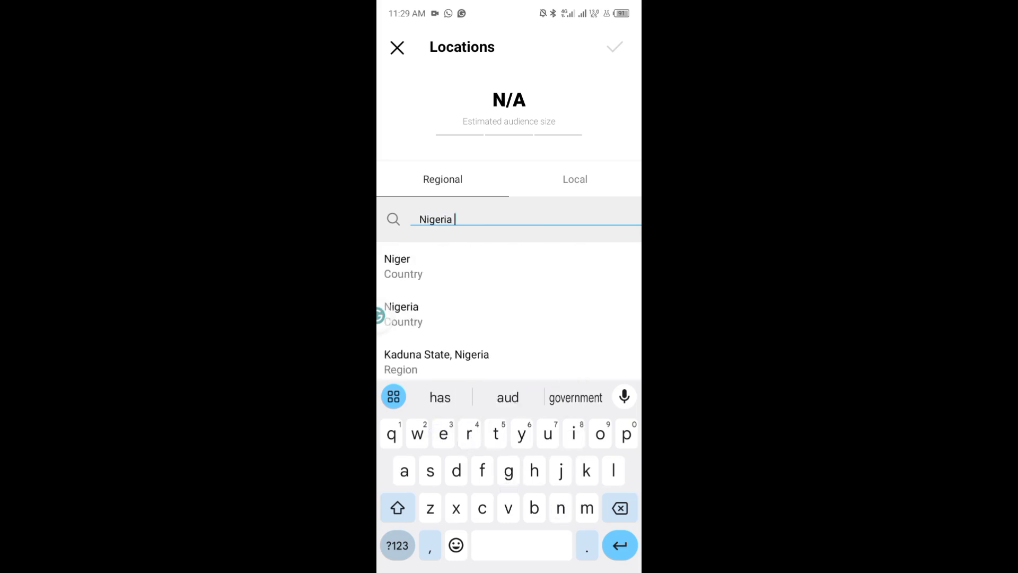
click(434, 320)
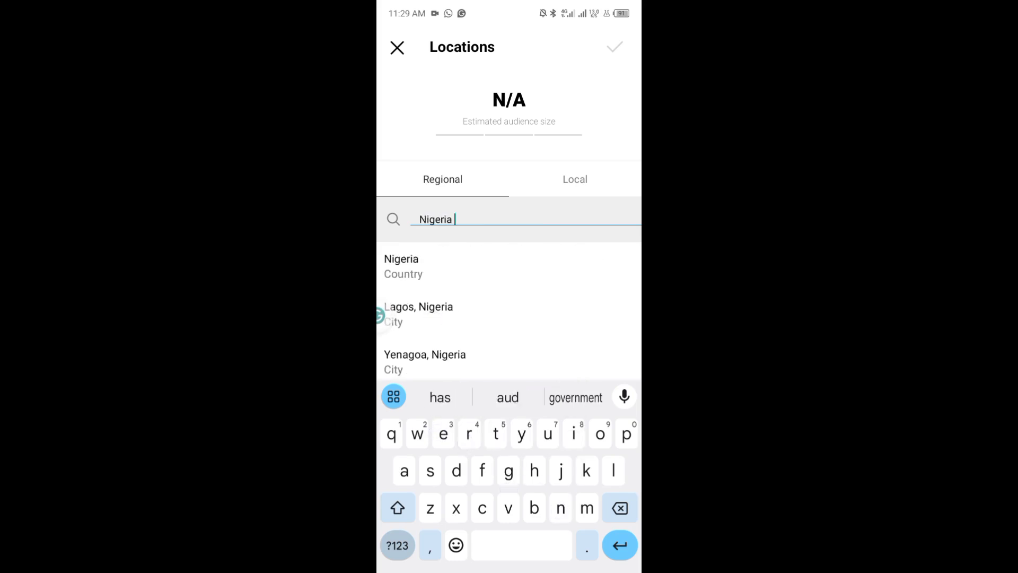
click(403, 266)
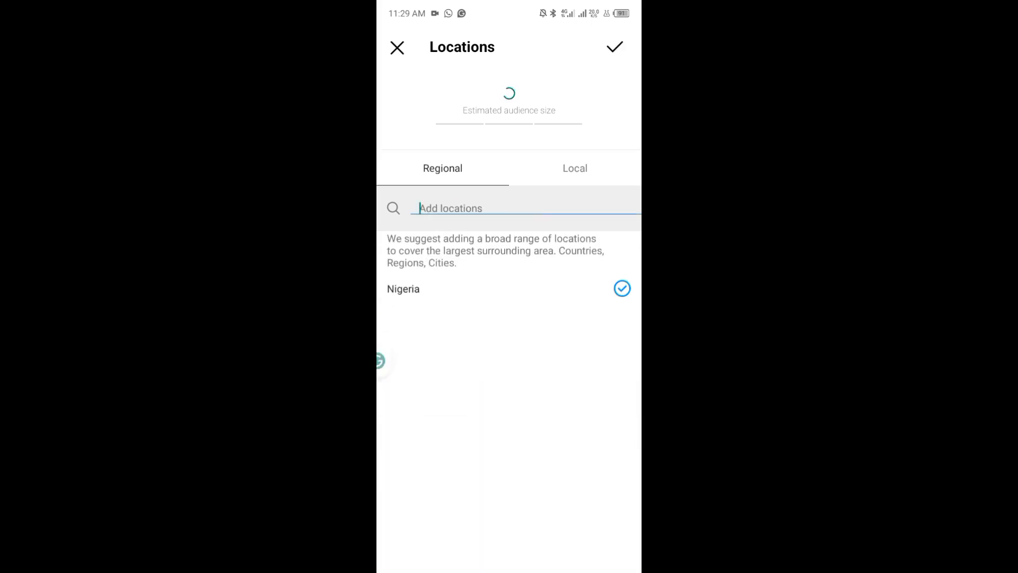
click(614, 47)
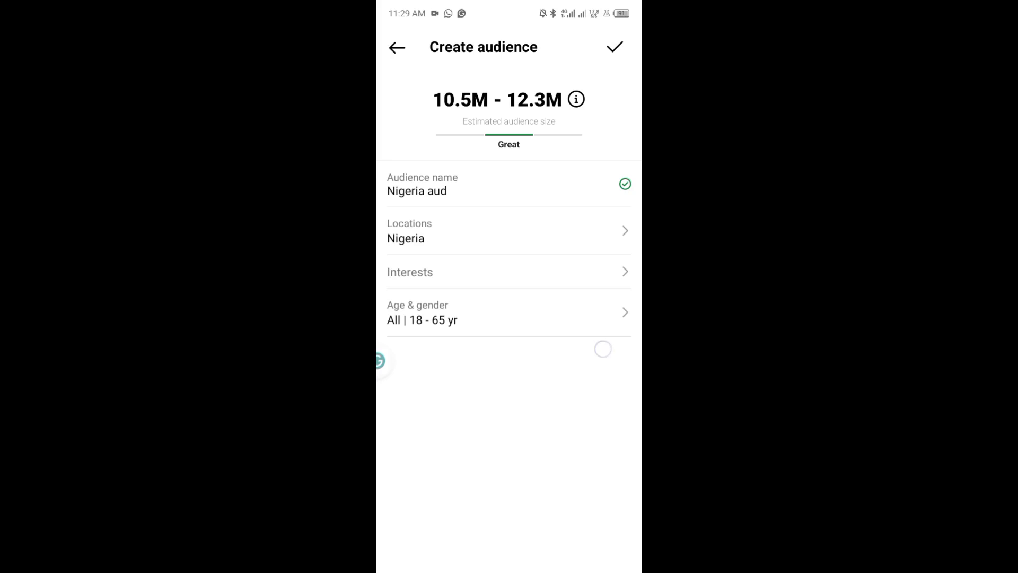
click(615, 47)
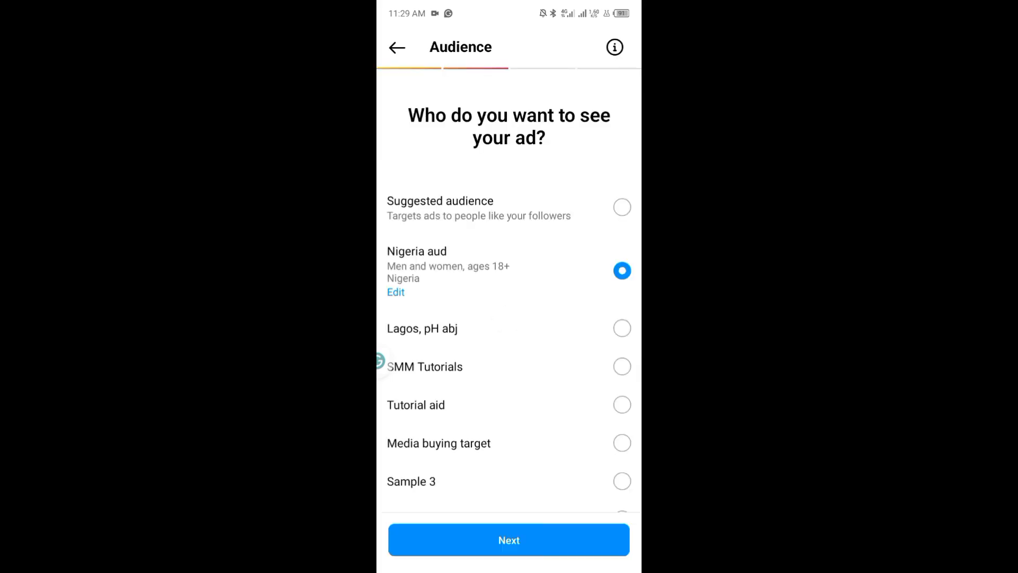
- Accept the new audience and set the ad's daily budget to NGN1,502
click(457, 540)
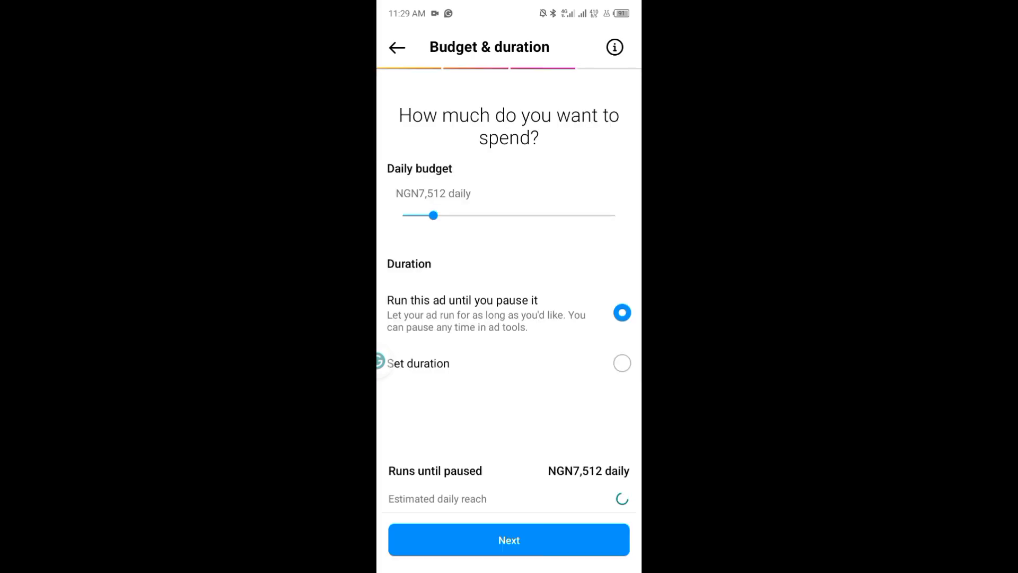
drag(433, 215, 403, 215)
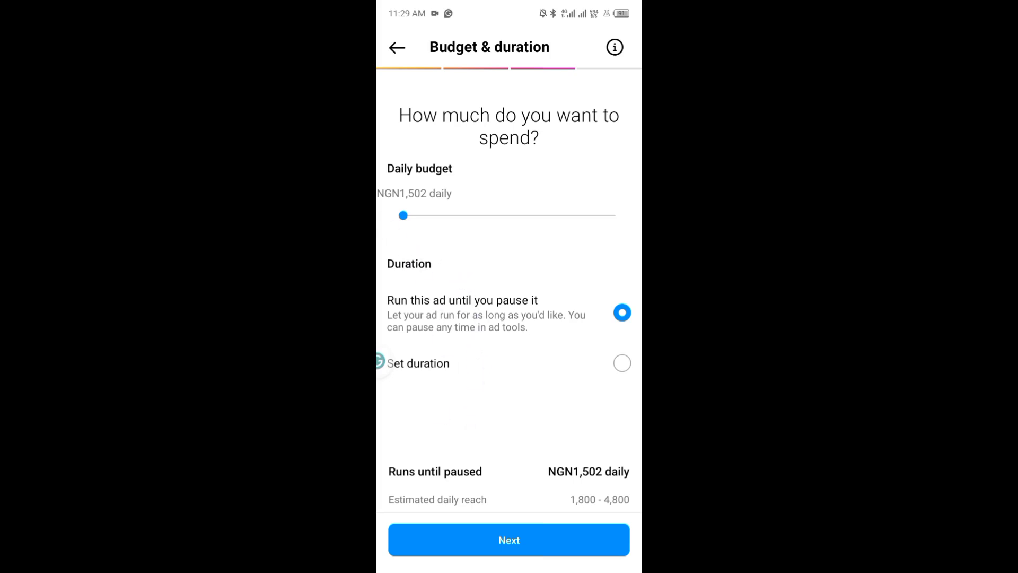
- Confirm the budget and duration, submit the boosted post from the review, and accept the non-discrimination policy
click(457, 541)
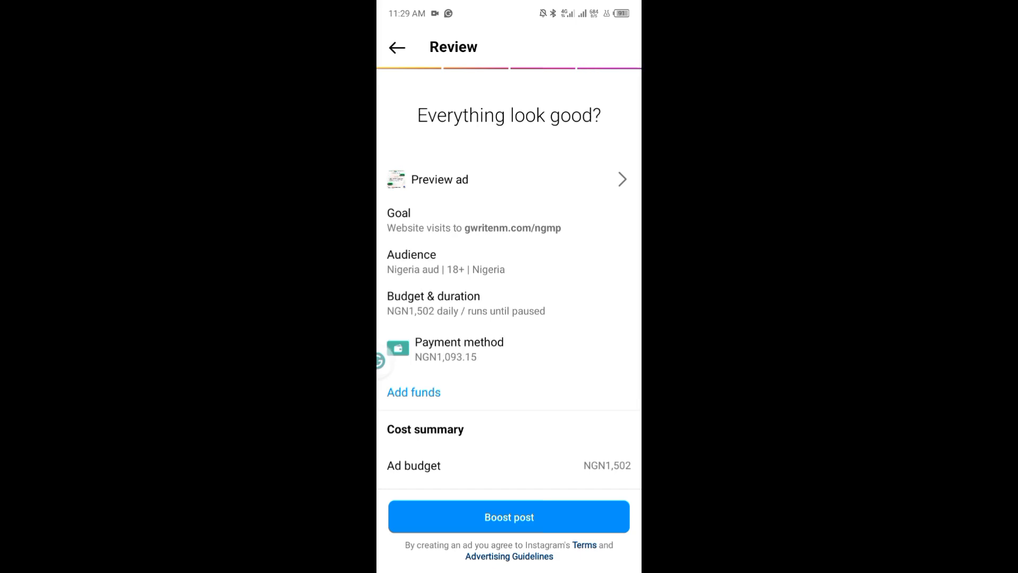
scroll(509, 286, down, 3)
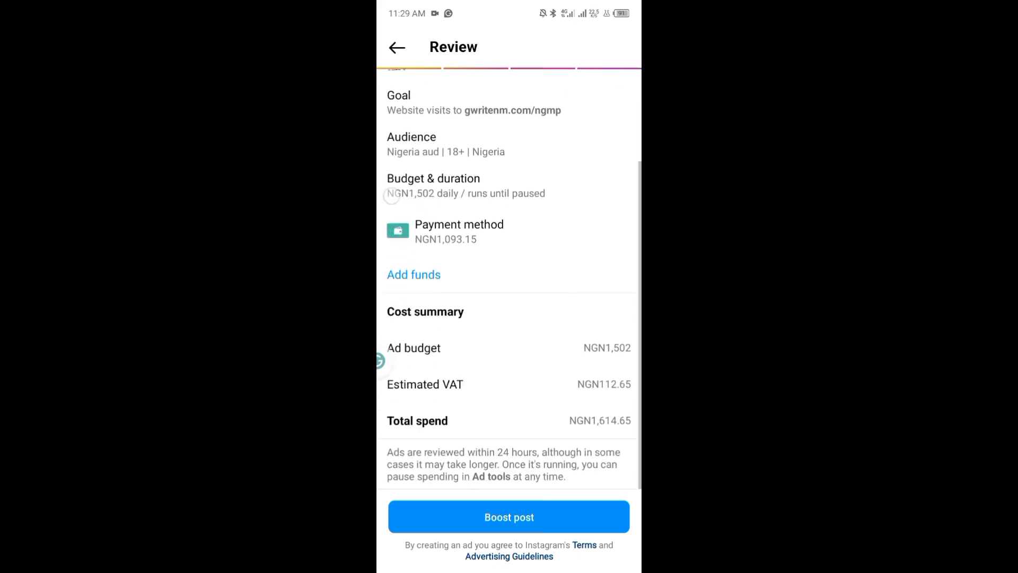
click(509, 517)
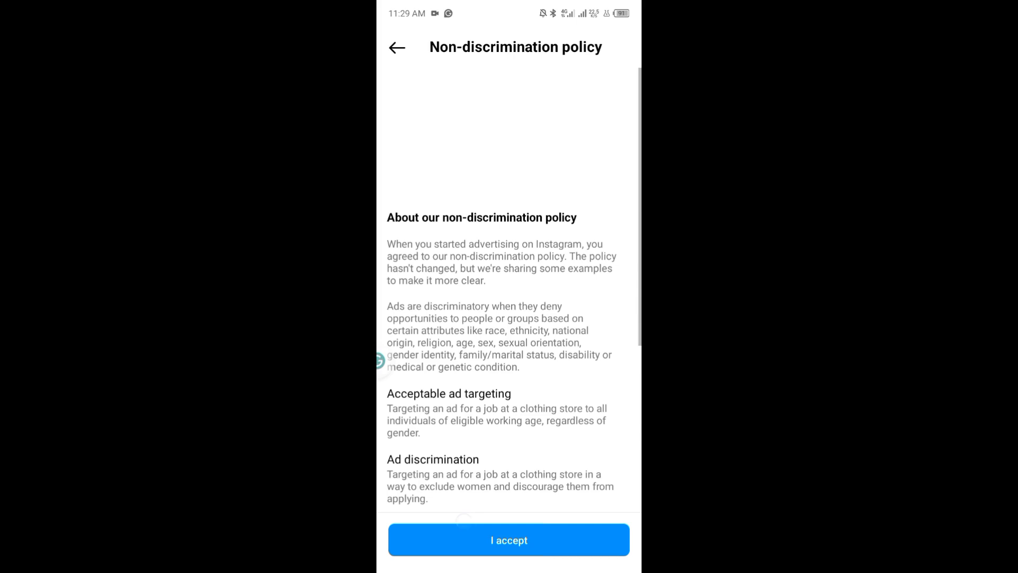
scroll(509, 286, down, 5)
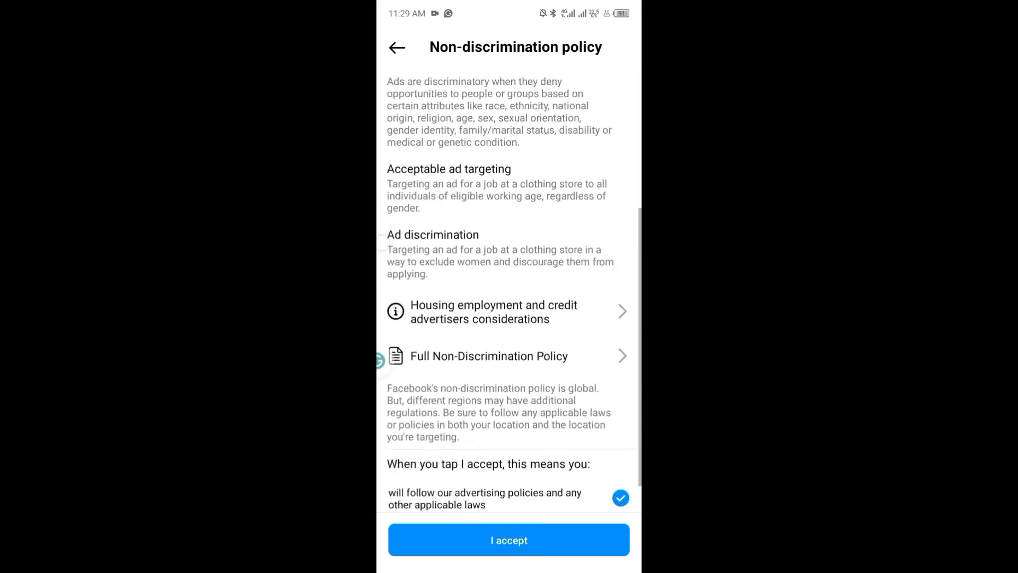
click(509, 540)
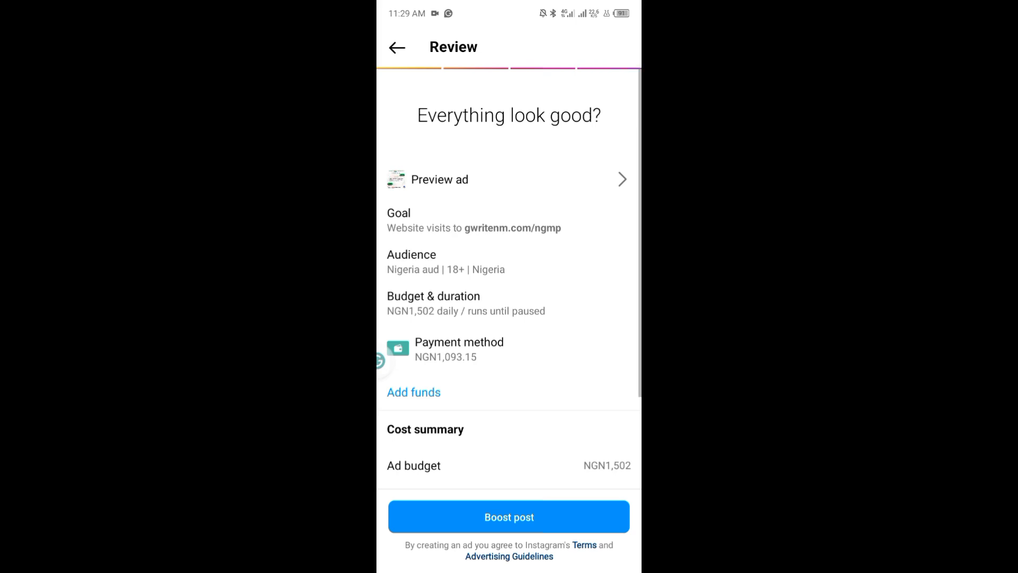
- Submit the boosted post for review, skipping the optional VAT ID, and dismiss the confirmation
scroll(509, 286, down, 3)
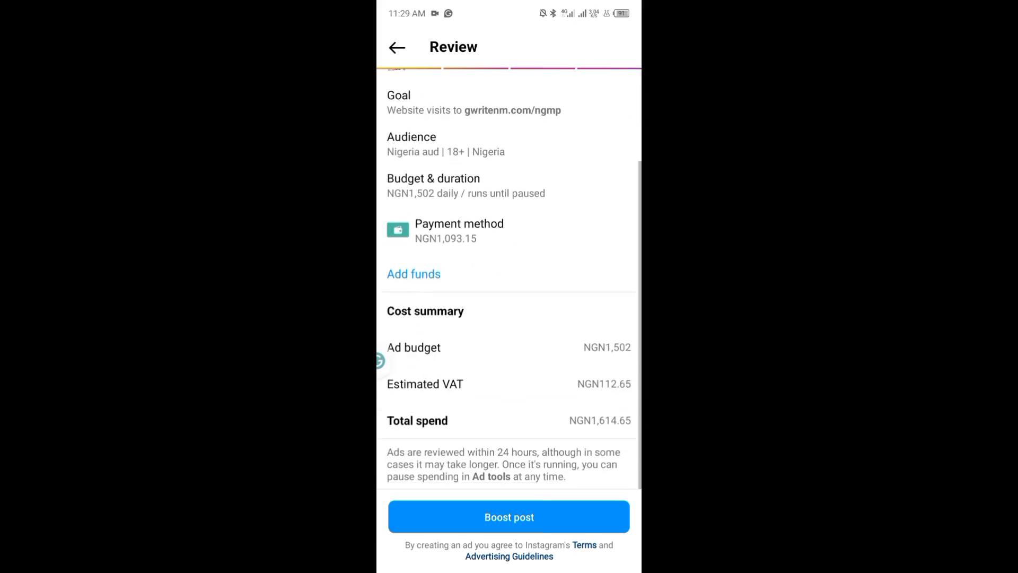
click(509, 517)
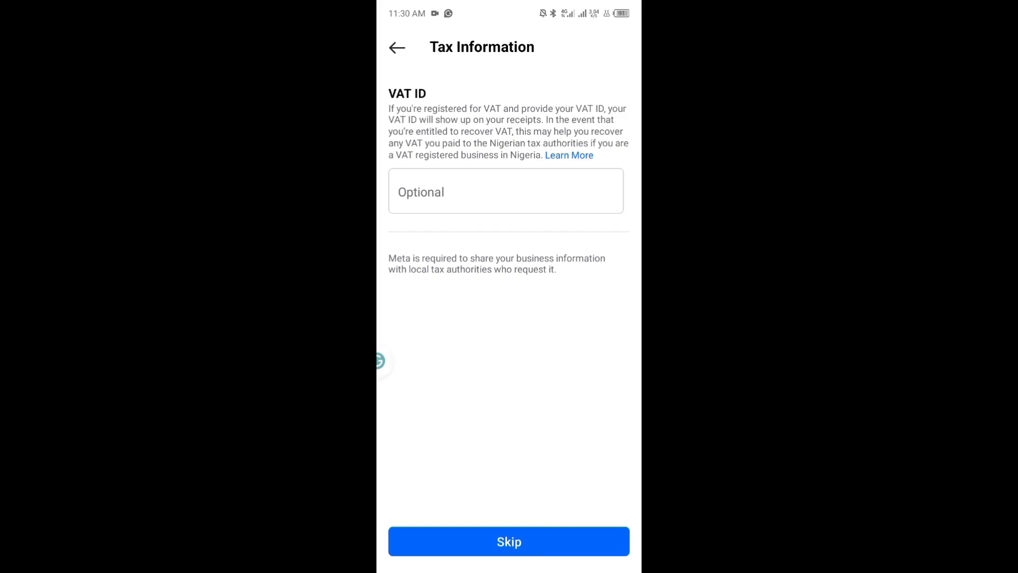
click(509, 541)
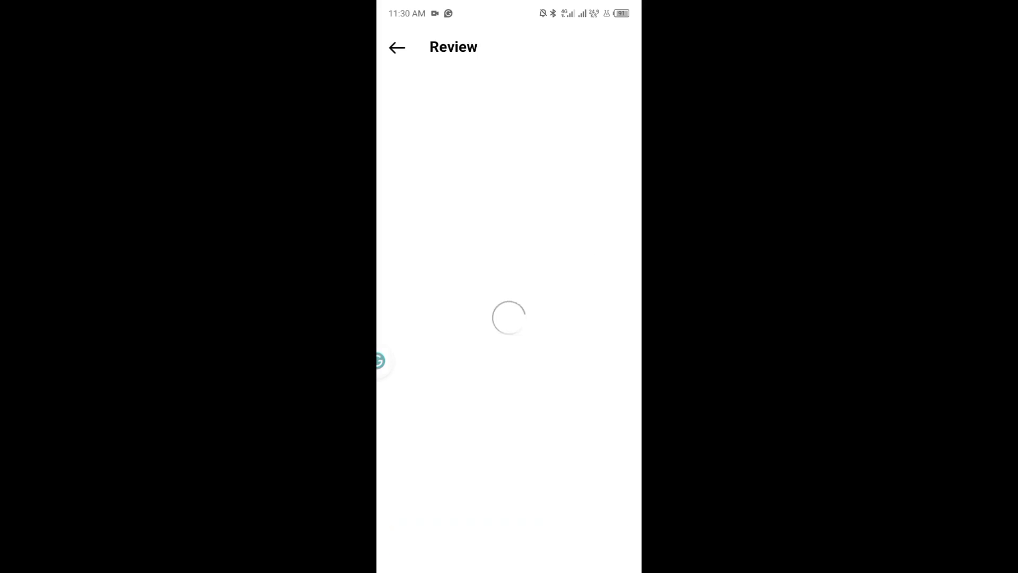
scroll(509, 286, down, 3)
click(509, 517)
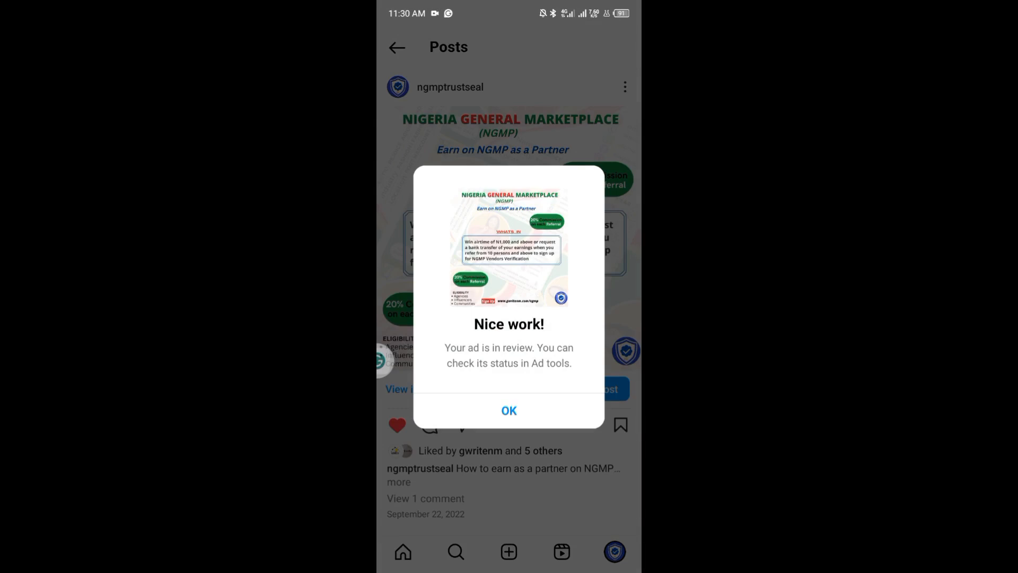
click(509, 410)
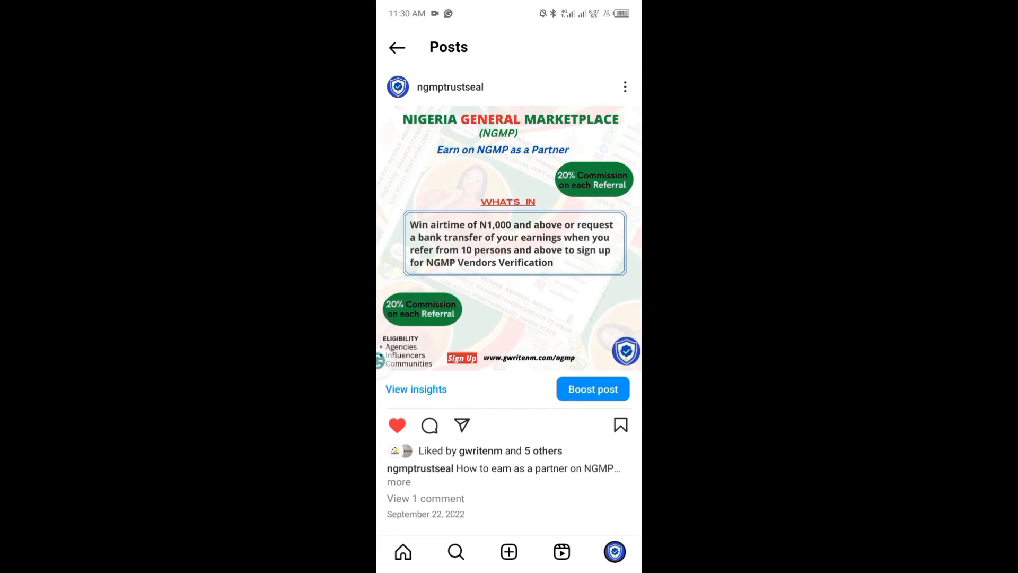
- Leave the boosted Instagram post and switch to the Facebook app
click(396, 47)
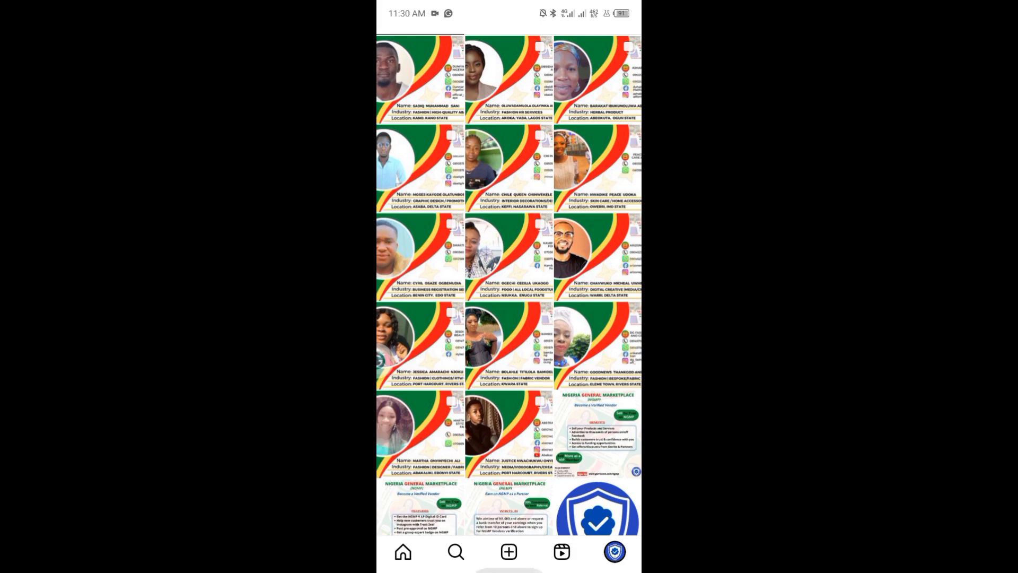
key(Home)
click(600, 218)
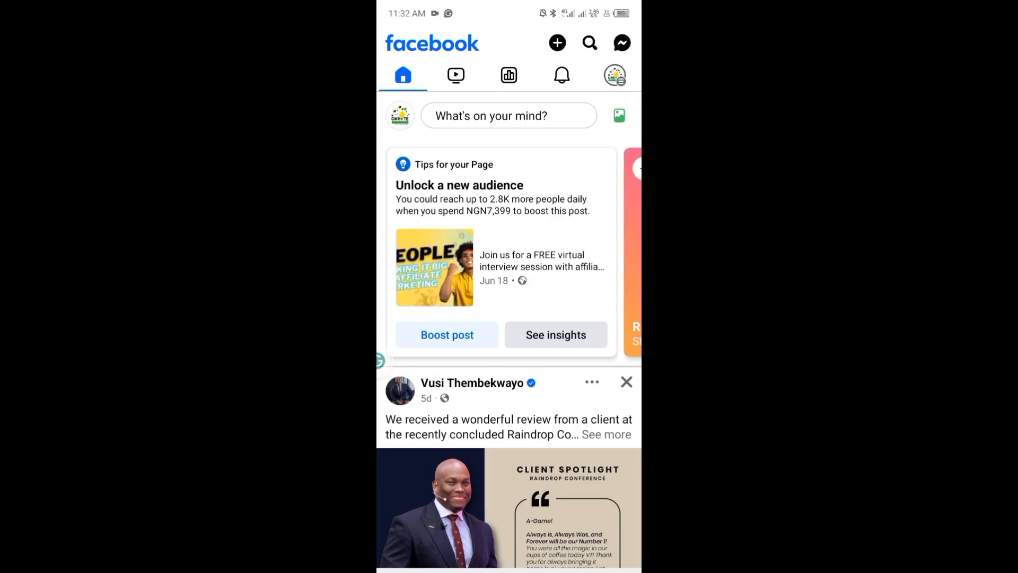
- Look through the Gwrite Agency page's intro, details and posts, and return to the home feed
click(400, 116)
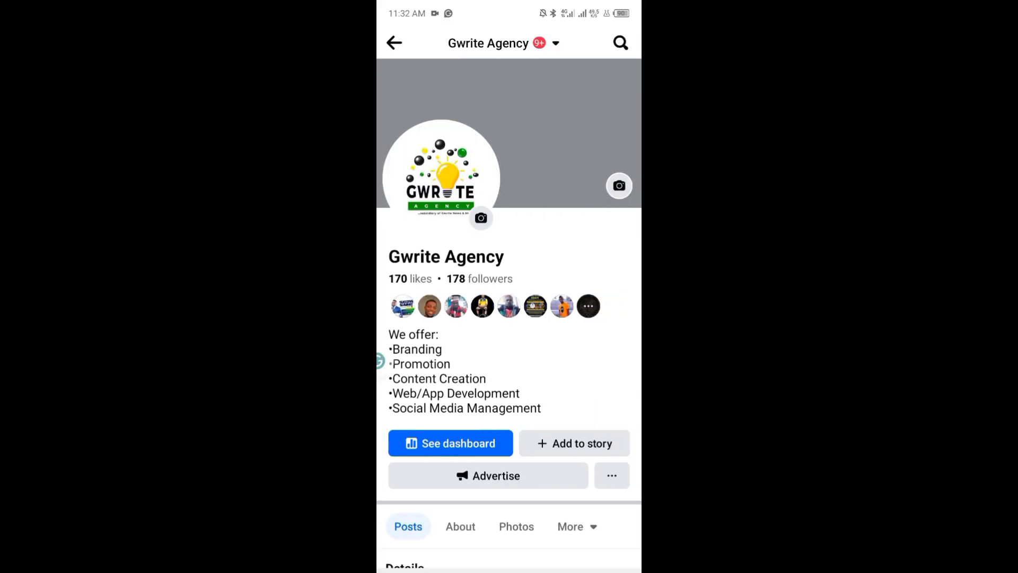
scroll(509, 318, down, 3)
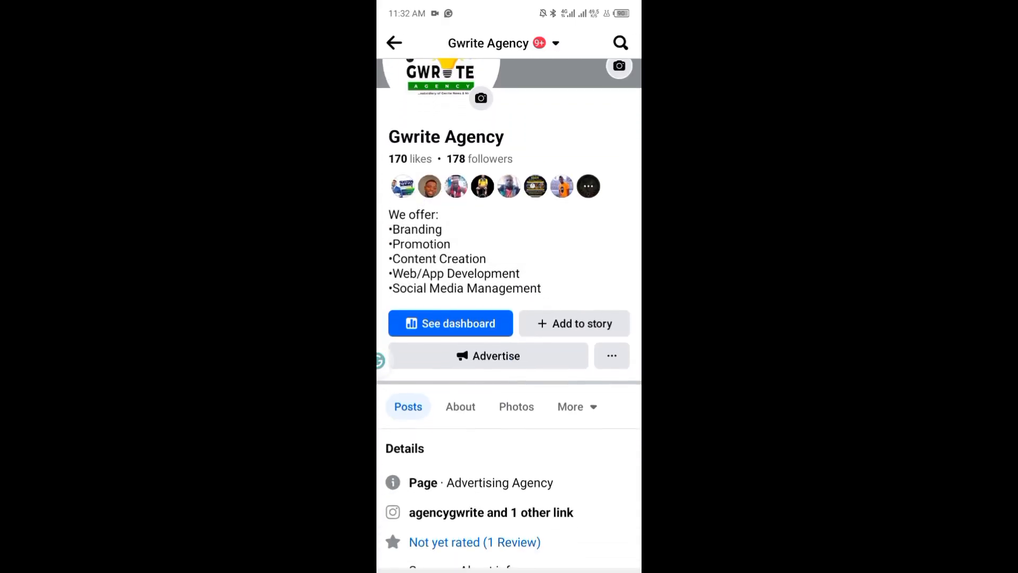
scroll(448, 256, down, 15)
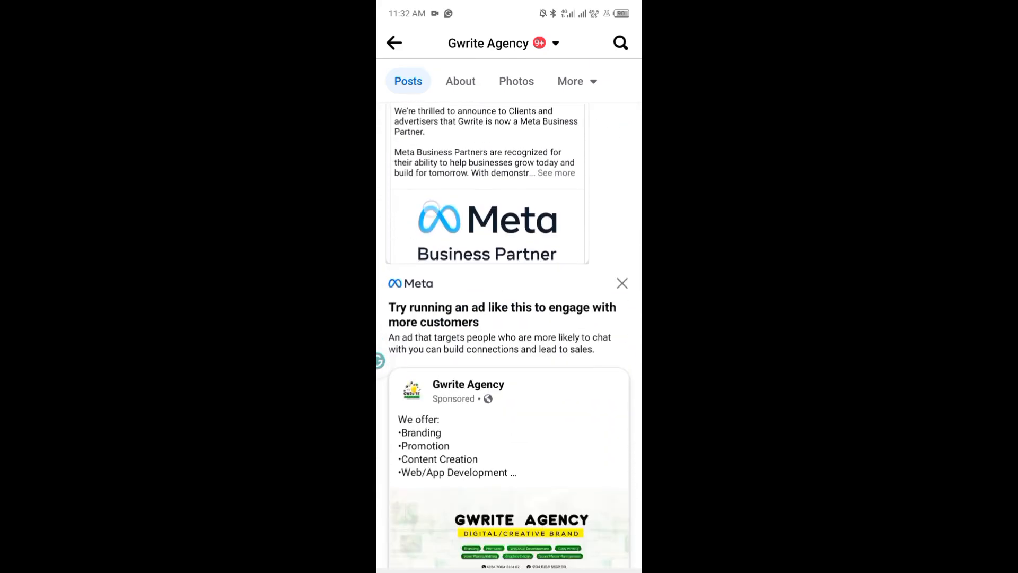
scroll(431, 208, up, 15)
scroll(457, 318, down, 6)
scroll(457, 266, up, 6)
scroll(439, 235, down, 15)
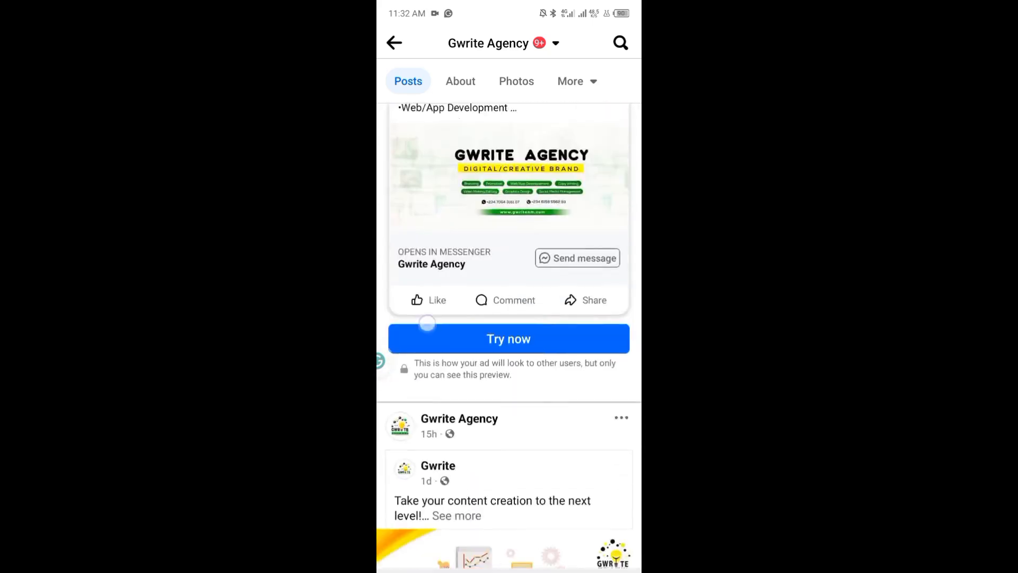
scroll(439, 235, up, 15)
scroll(410, 173, down, 2)
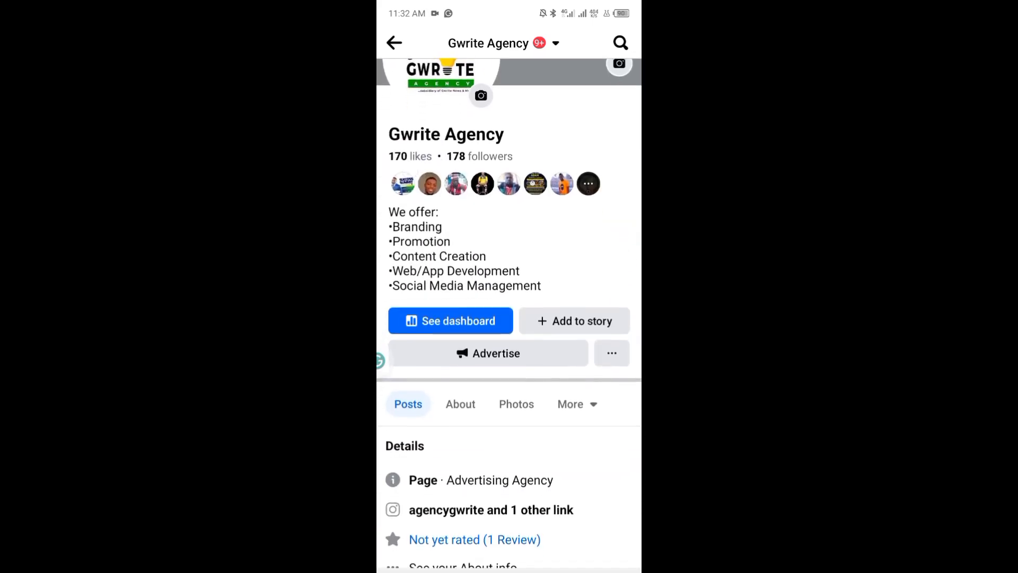
click(394, 43)
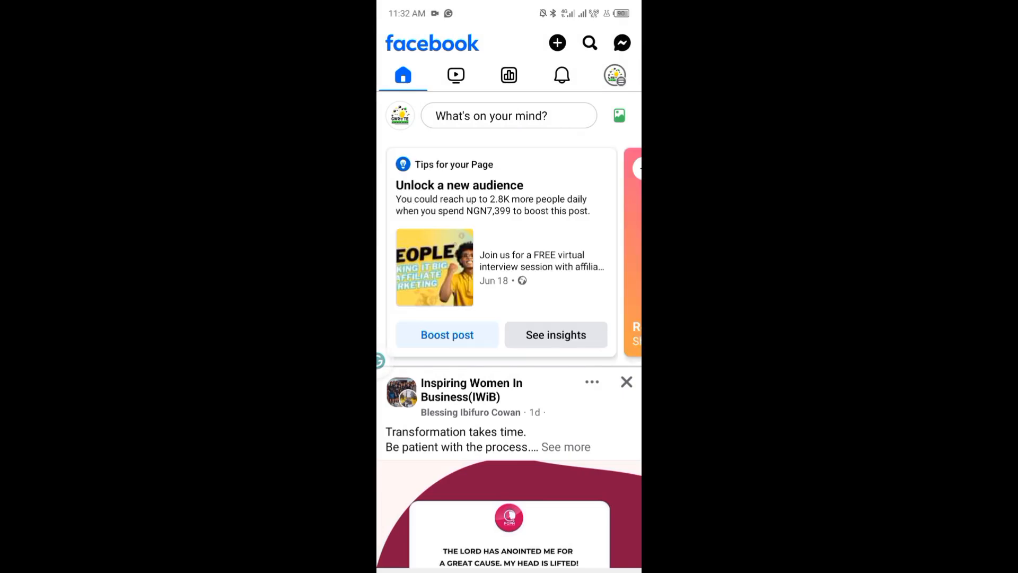
- Start a photo post with the Nigeria General Marketplace banner and caption it "Join our community", followed by a blank line
click(620, 116)
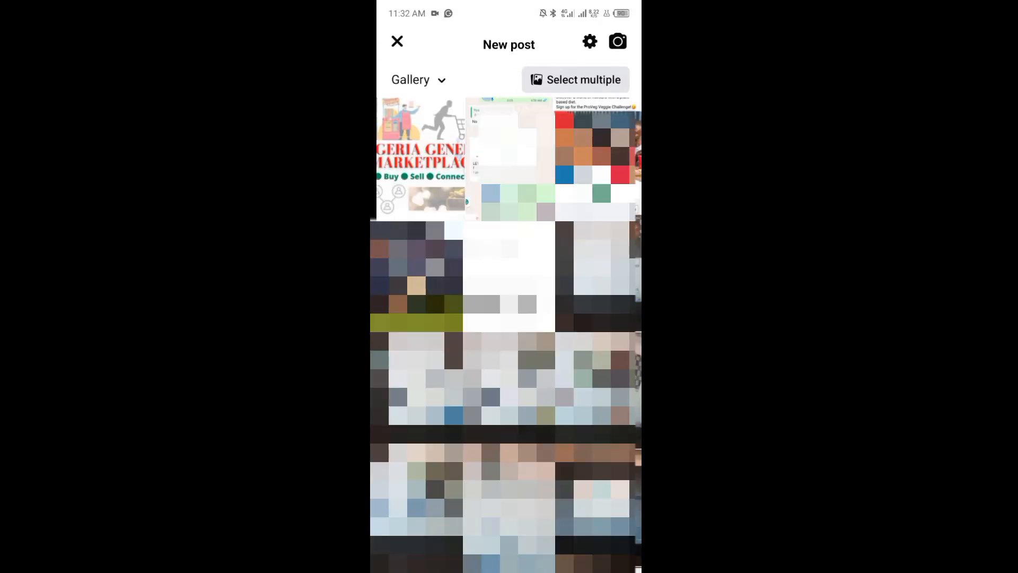
click(420, 156)
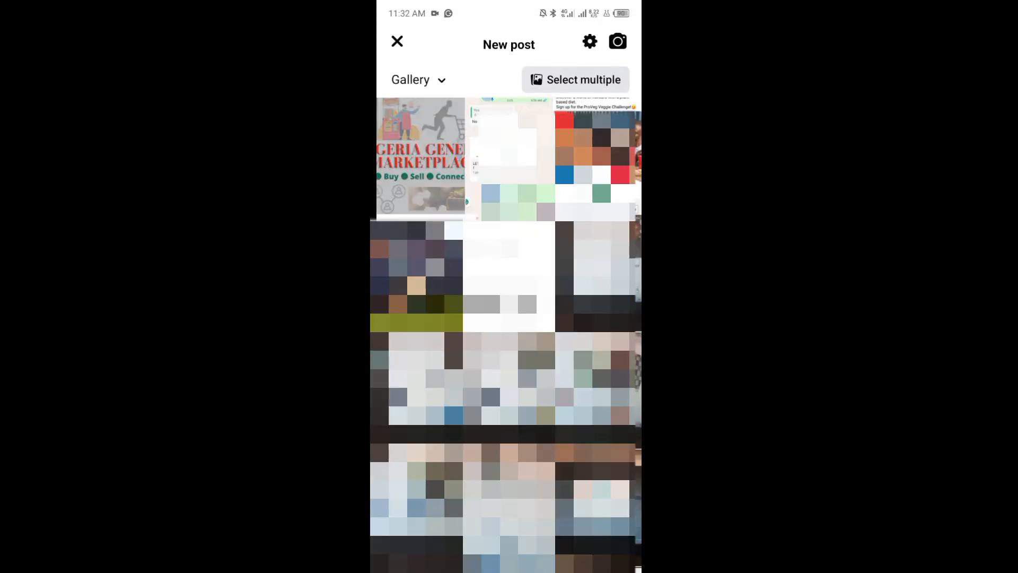
click(420, 163)
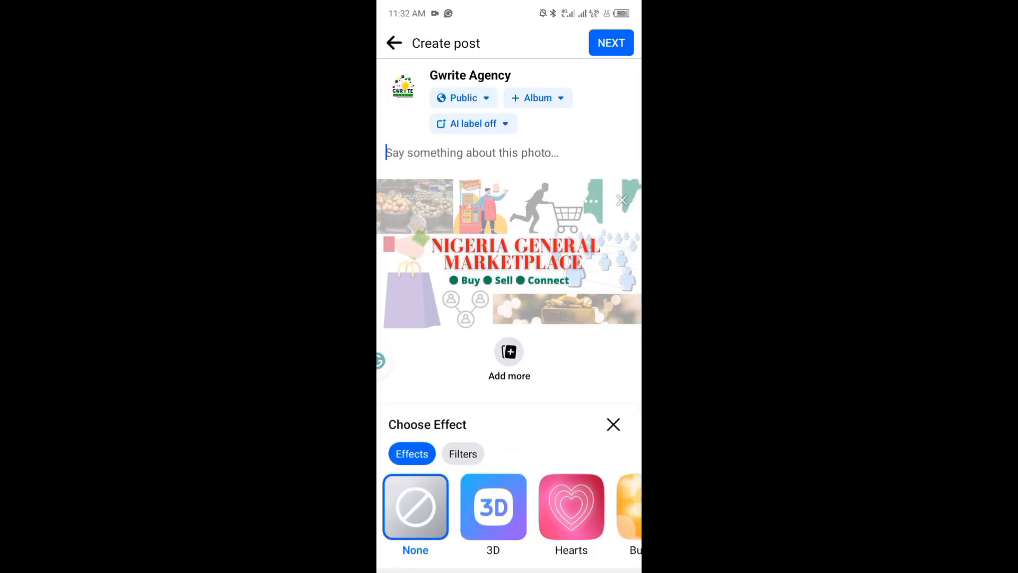
text(Join)
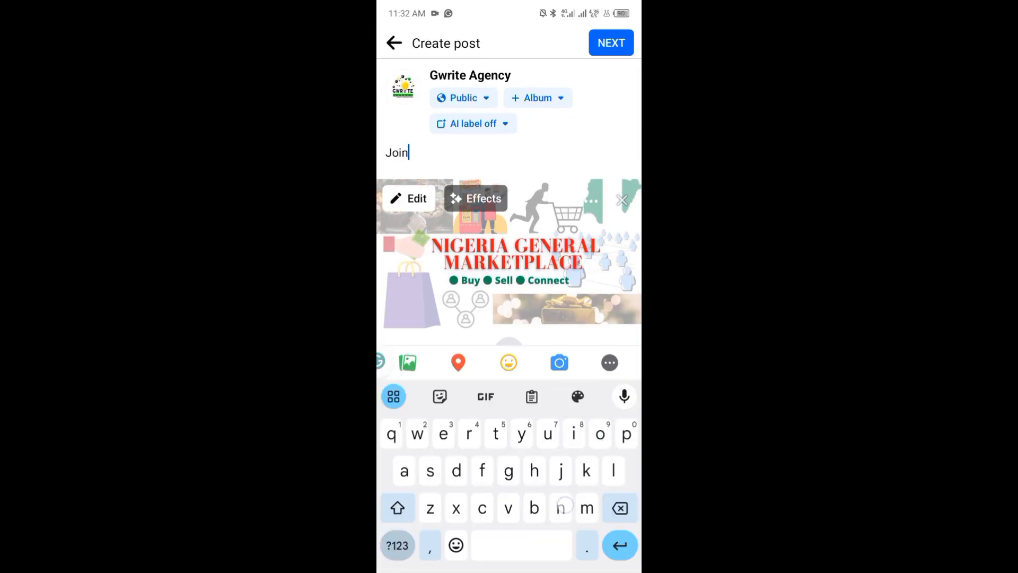
text( our community)
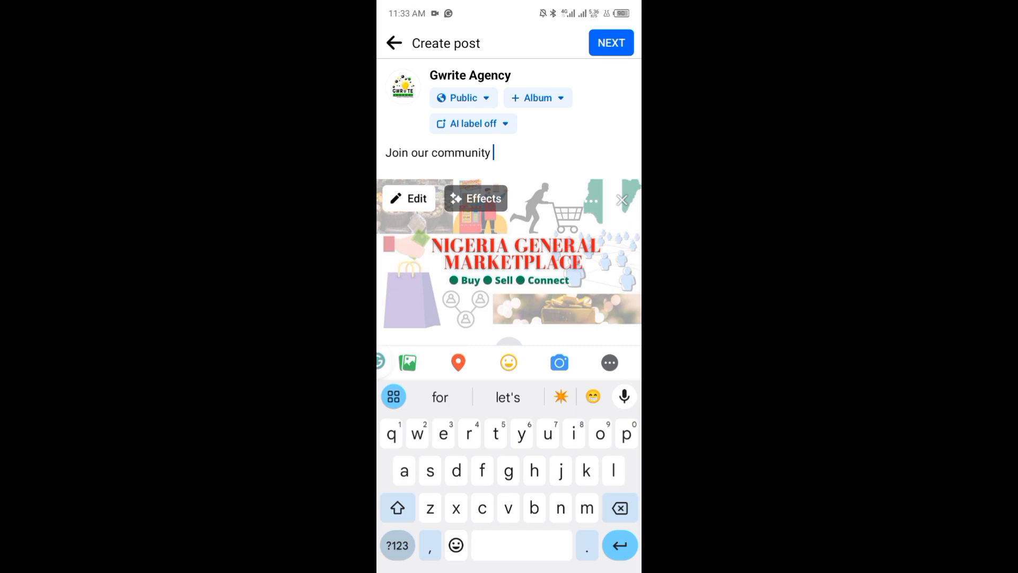
key(Return)
key(Return)
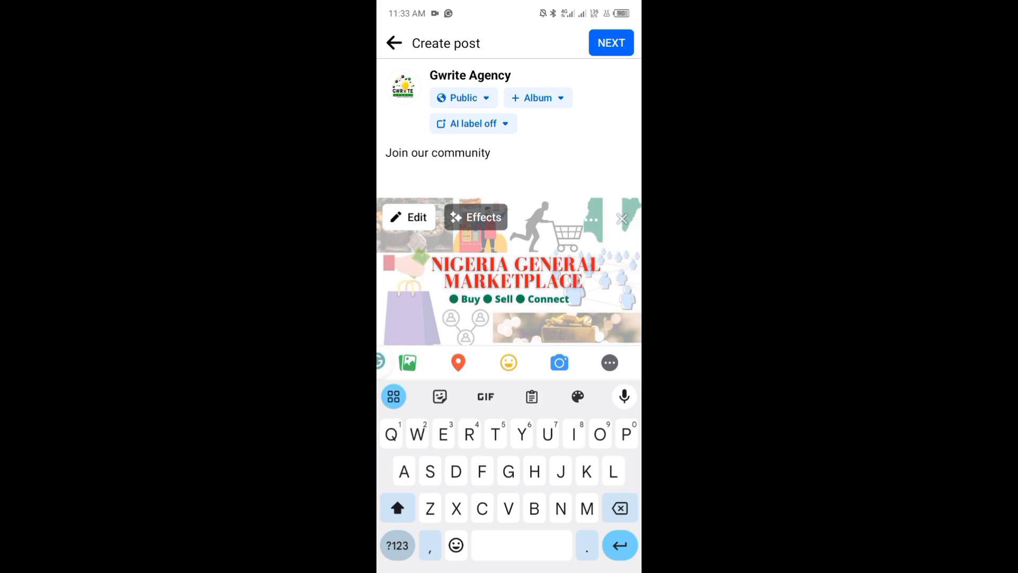
click(397, 508)
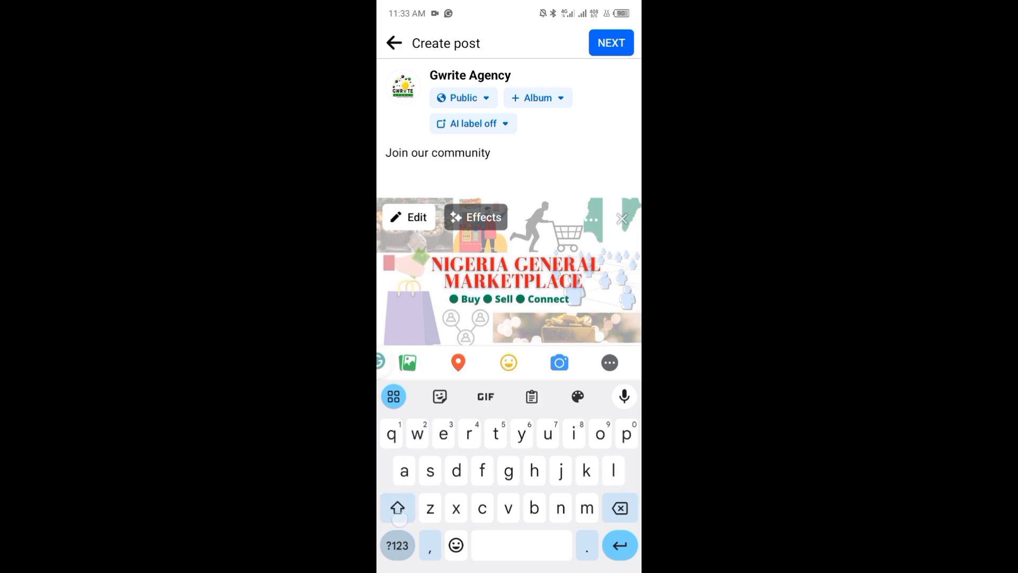
text(https)
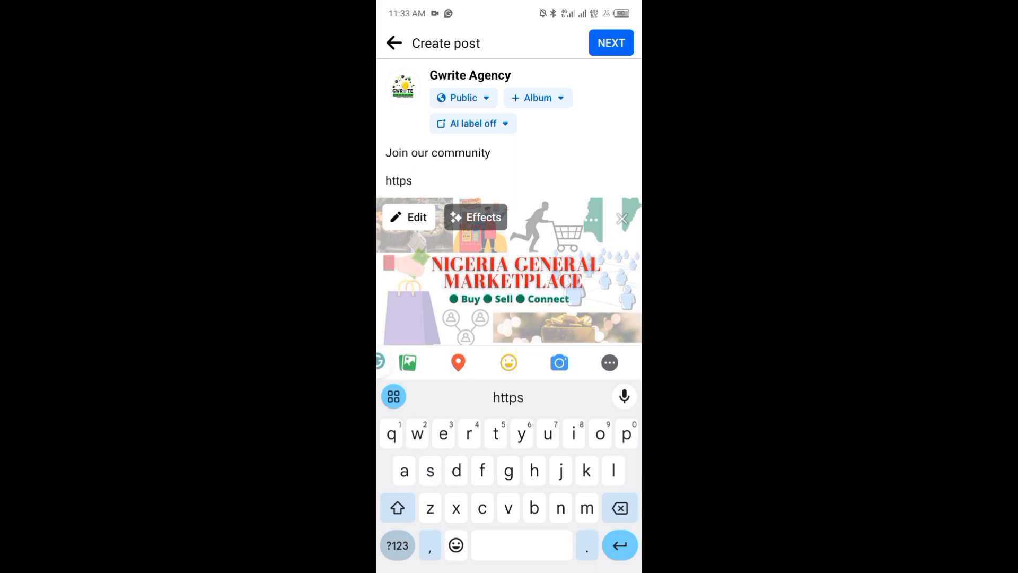
click(397, 545)
text(://)
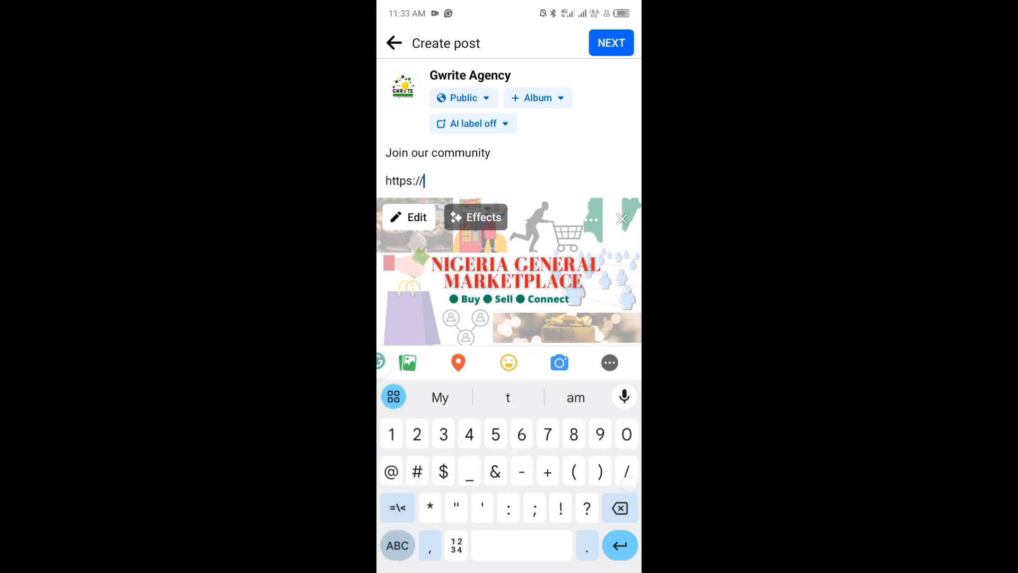
click(397, 545)
text(www.)
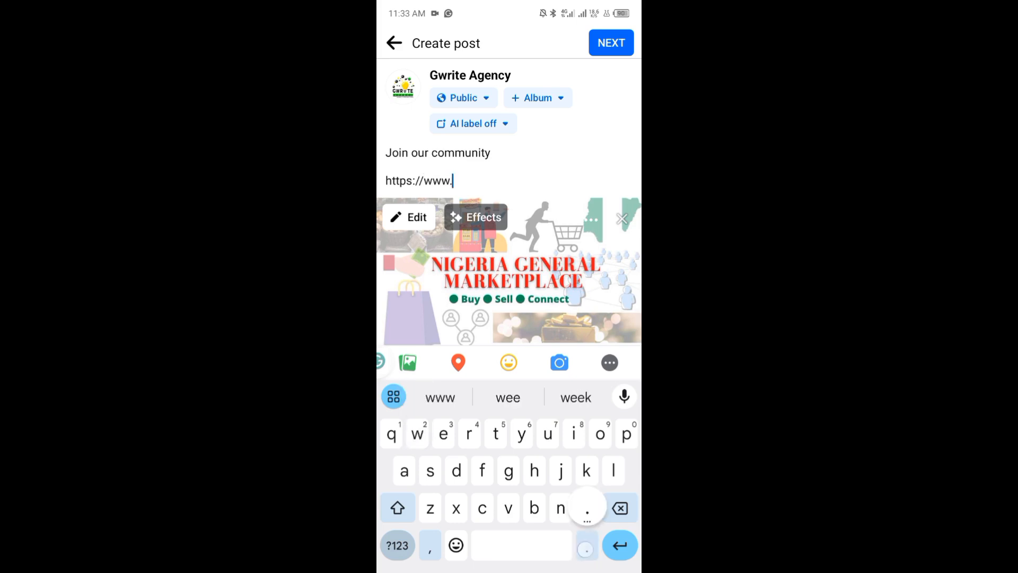
text(face)
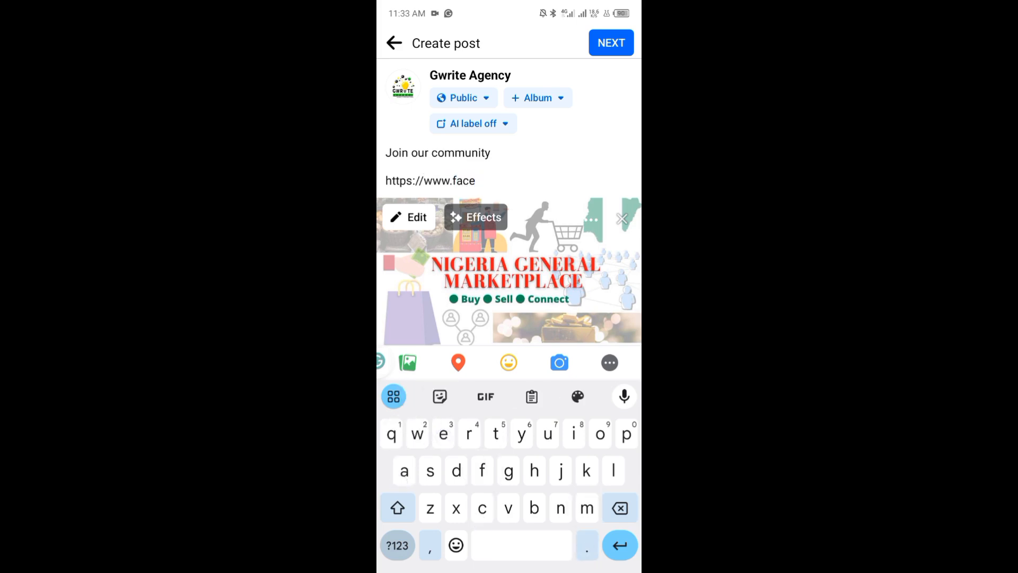
text(book.com/)
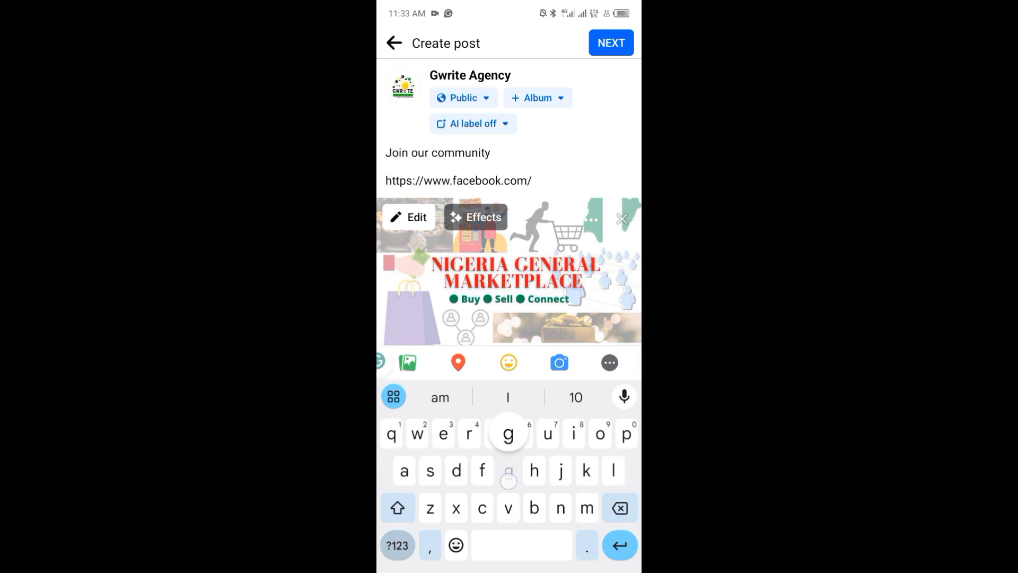
text(groups)
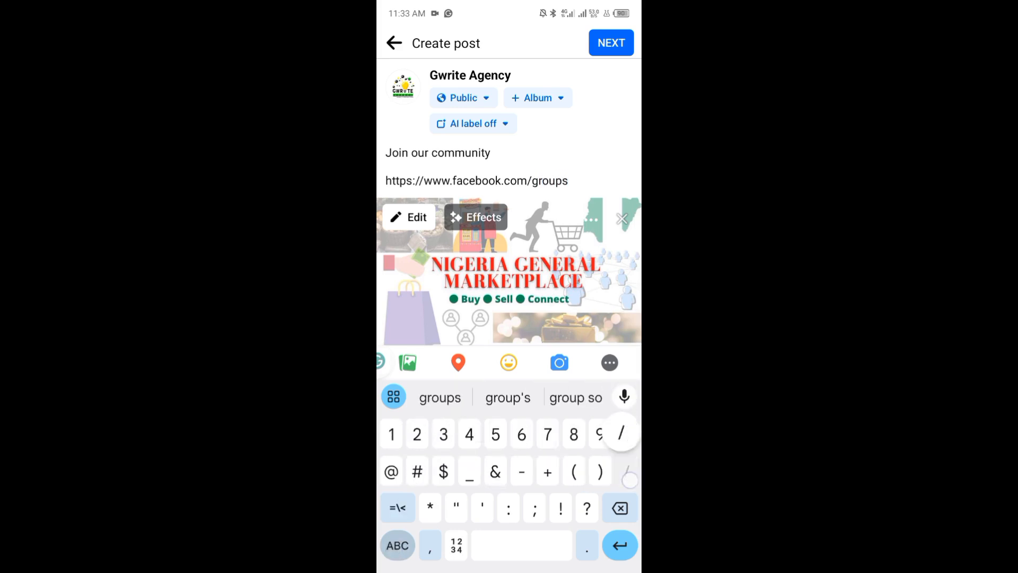
text(/general)
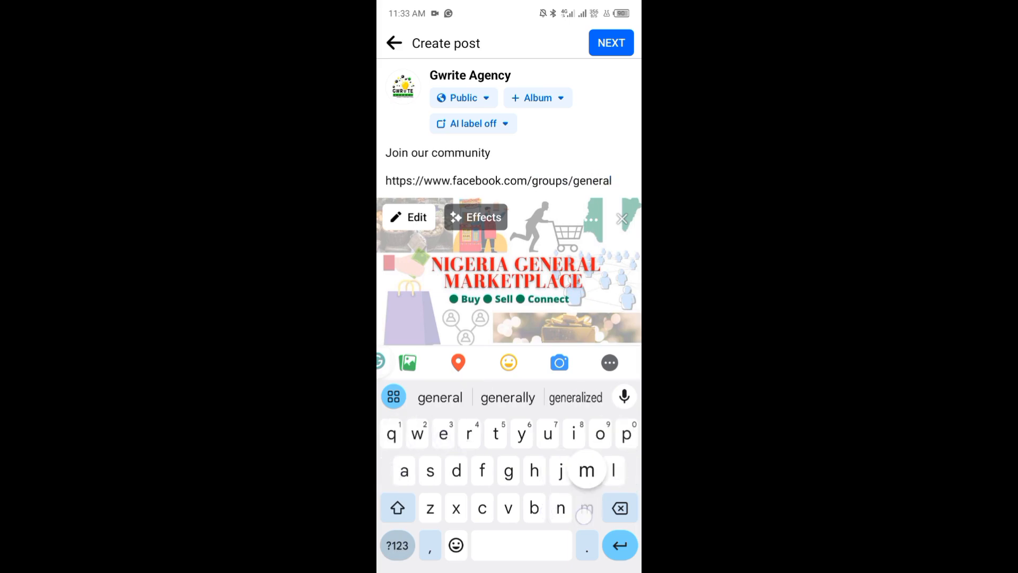
text(mar)
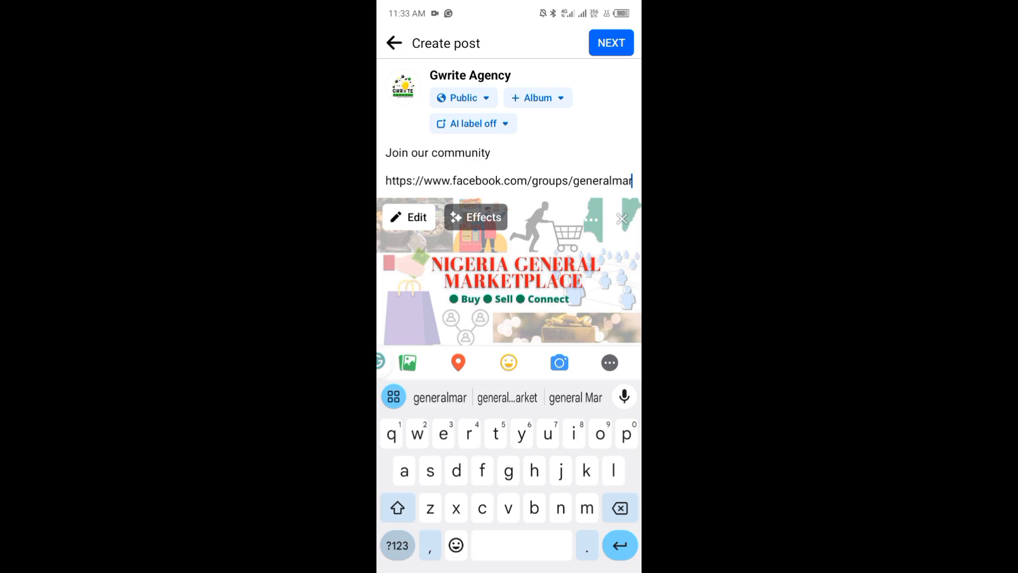
text(ketplacenigeria)
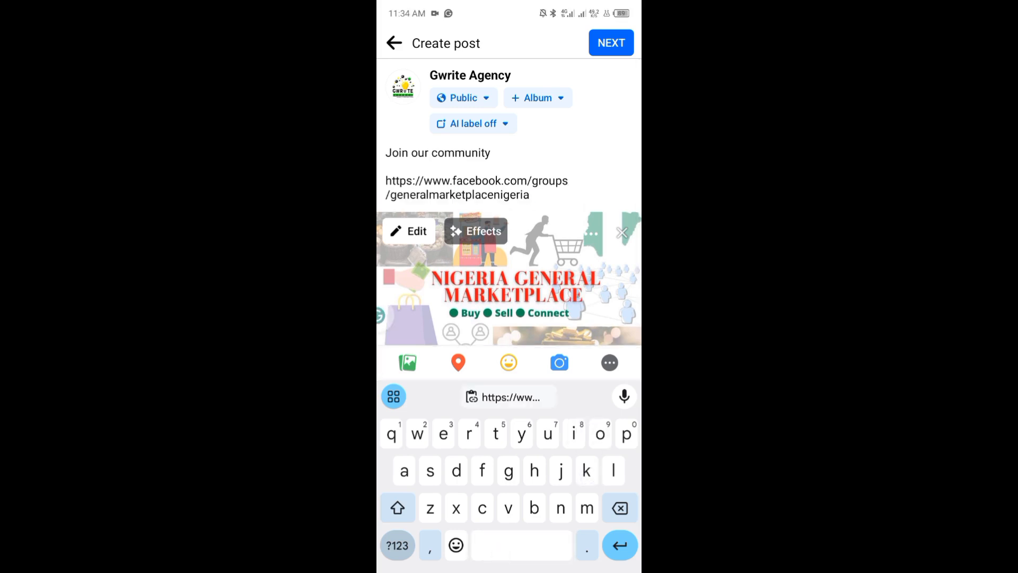
drag(415, 289, 389, 196)
click(575, 570)
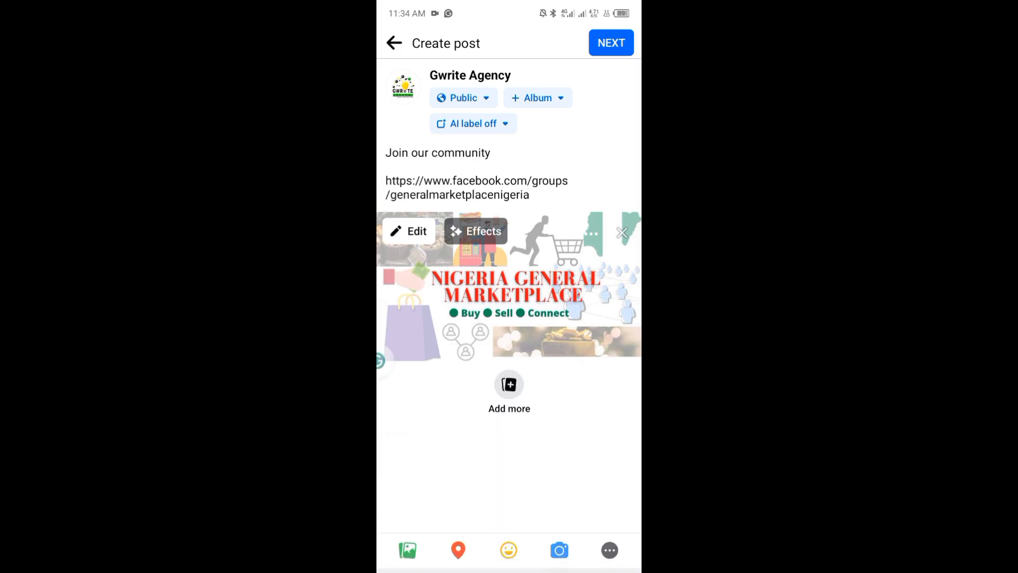
- Publish the page post publicly without sharing it to any groups, and dismiss the suggestion to boost it
click(611, 42)
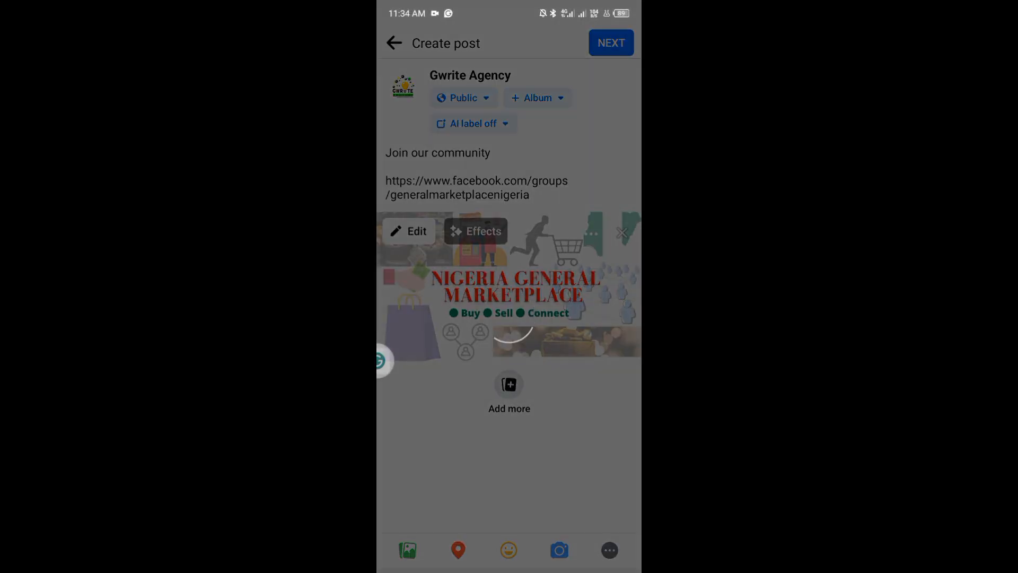
click(490, 354)
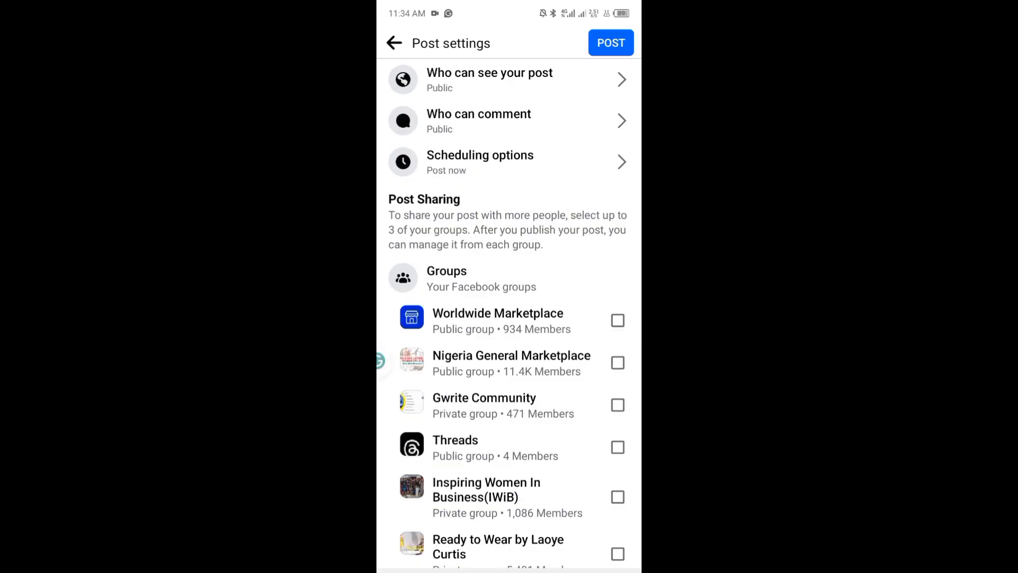
click(610, 42)
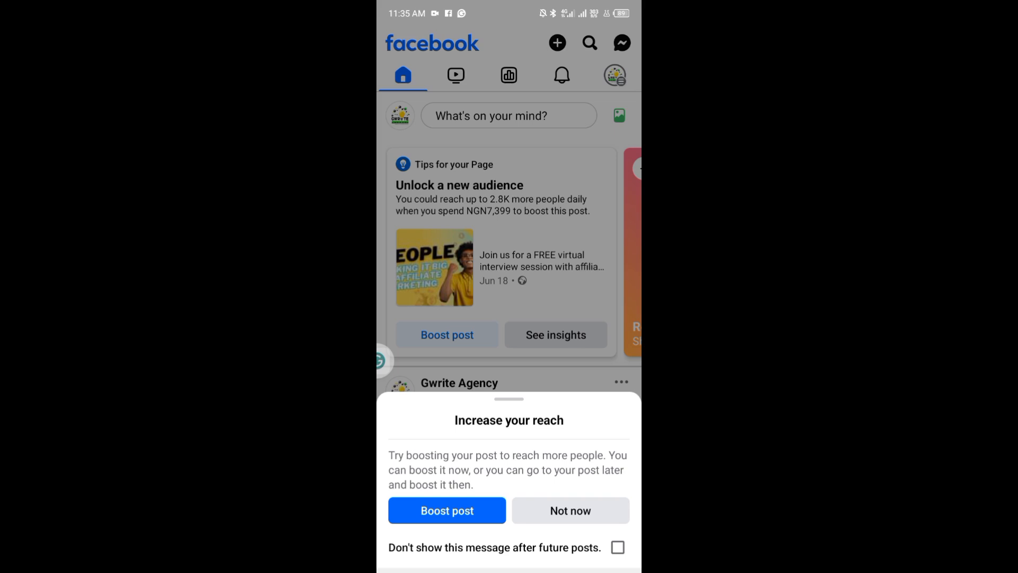
click(456, 359)
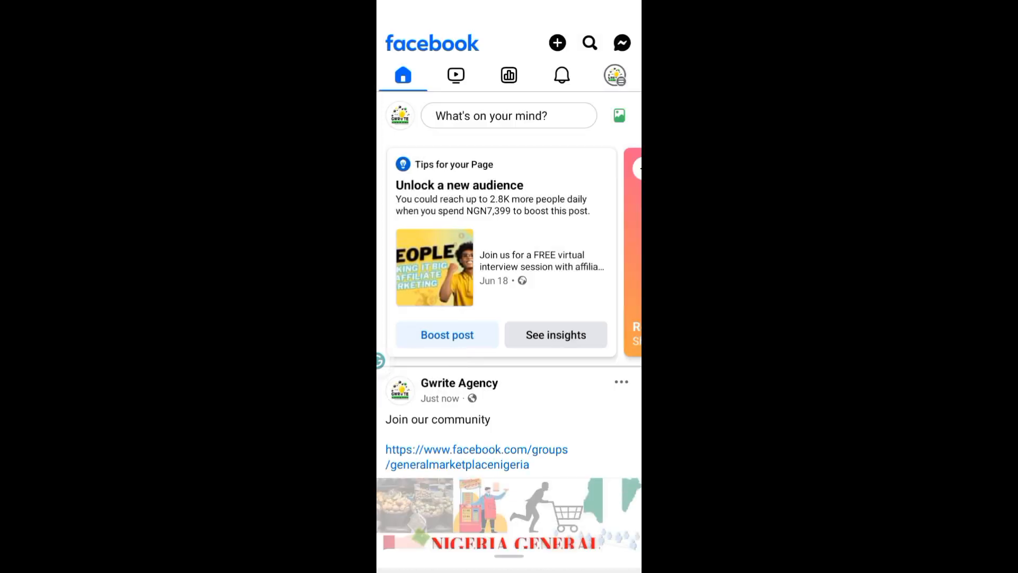
- Find the new "Join our community" post on the Gwrite Agency page, open its banner image and start boosting the post
scroll(391, 232, down, 5)
scroll(399, 234, up, 1)
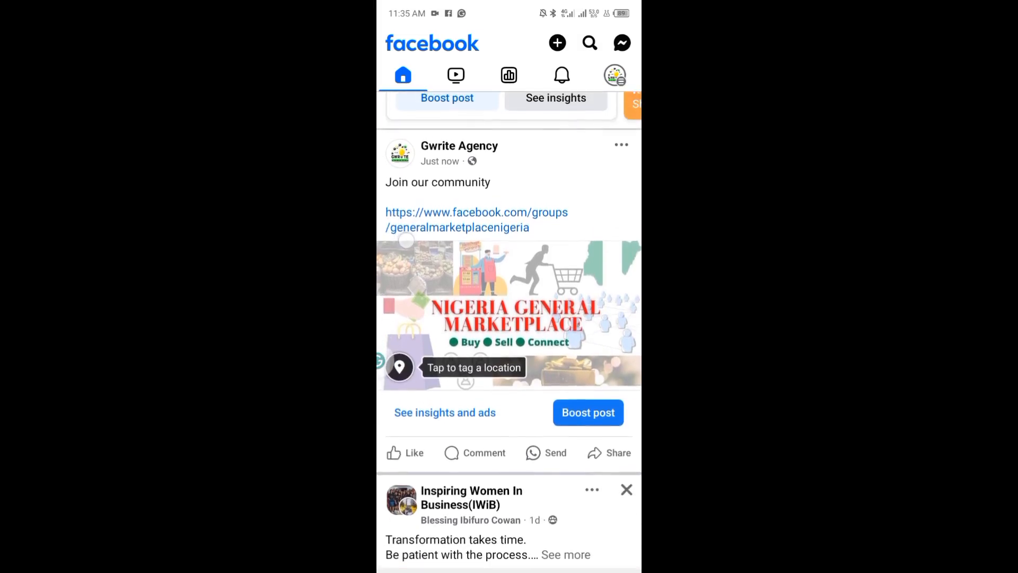
scroll(509, 329, up, 5)
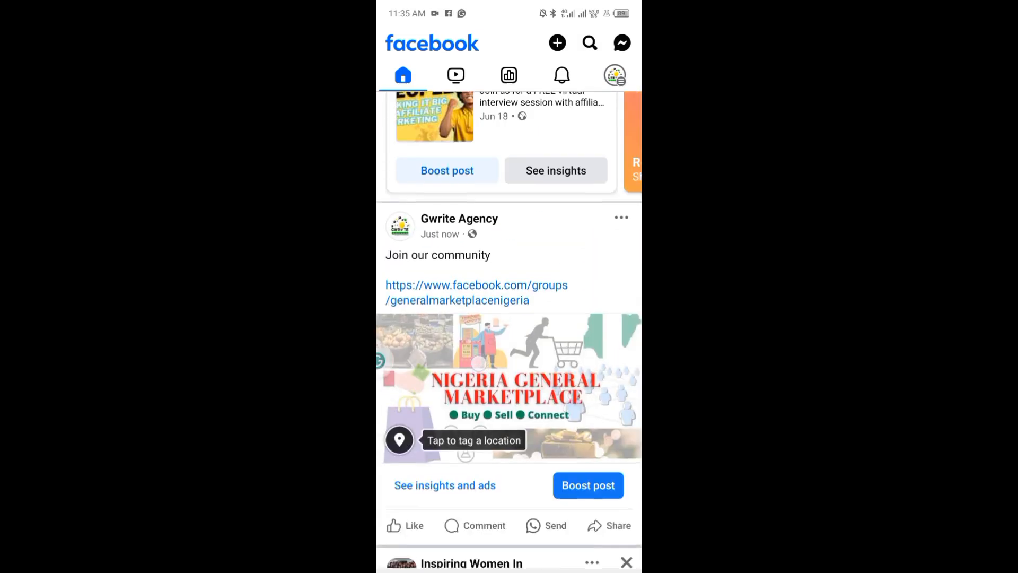
click(399, 115)
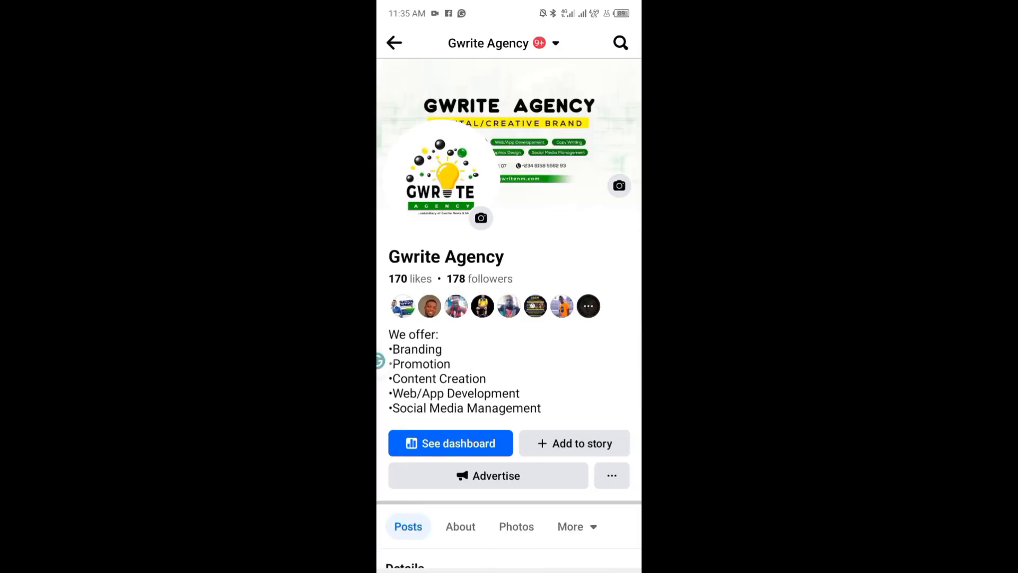
scroll(509, 339, down, 10)
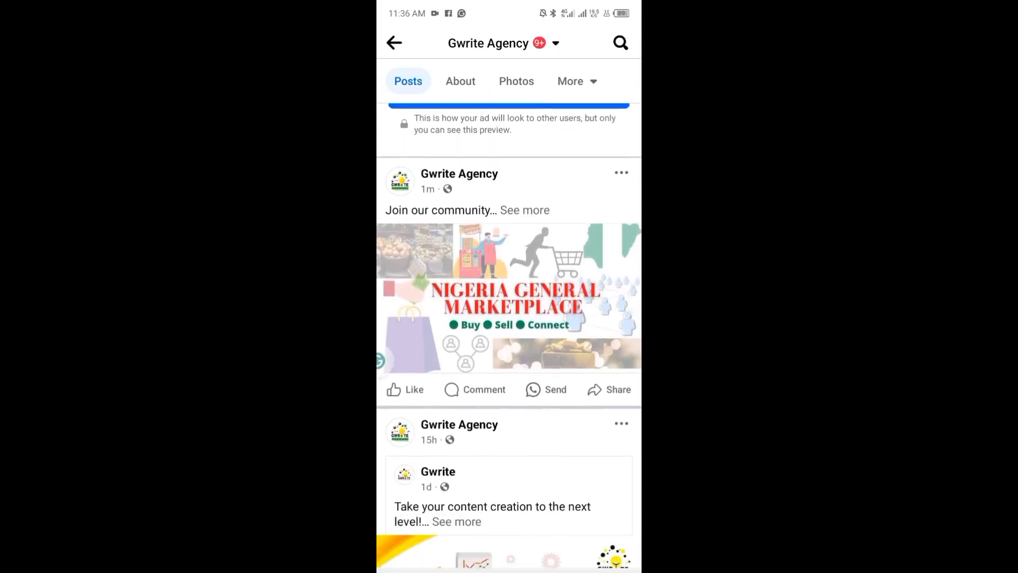
click(530, 194)
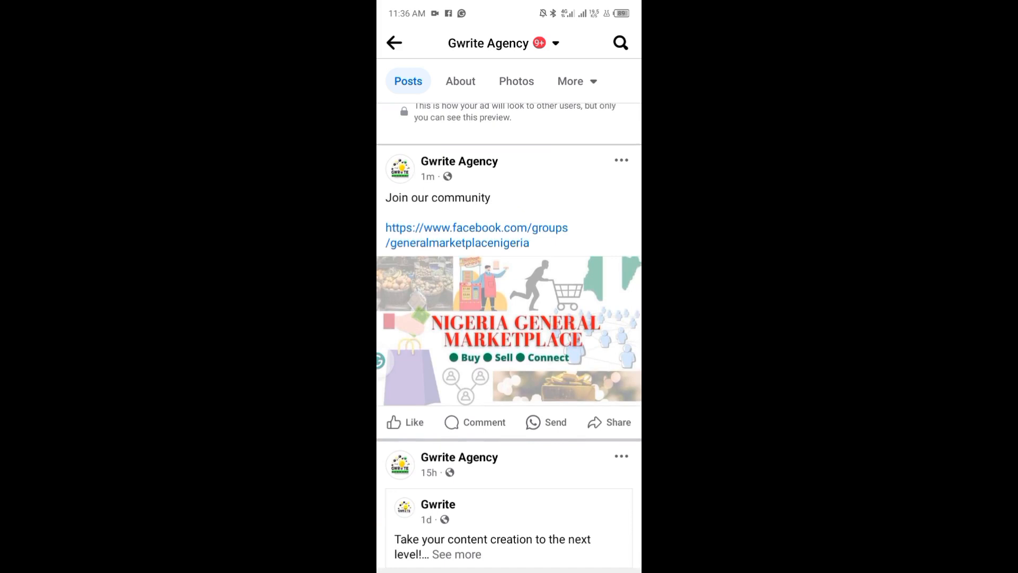
click(509, 329)
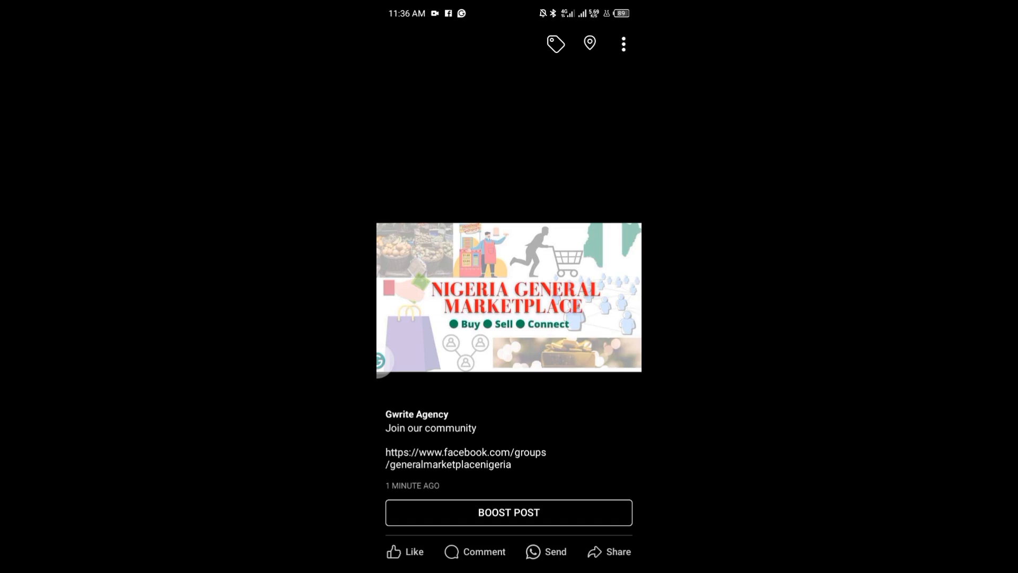
click(482, 519)
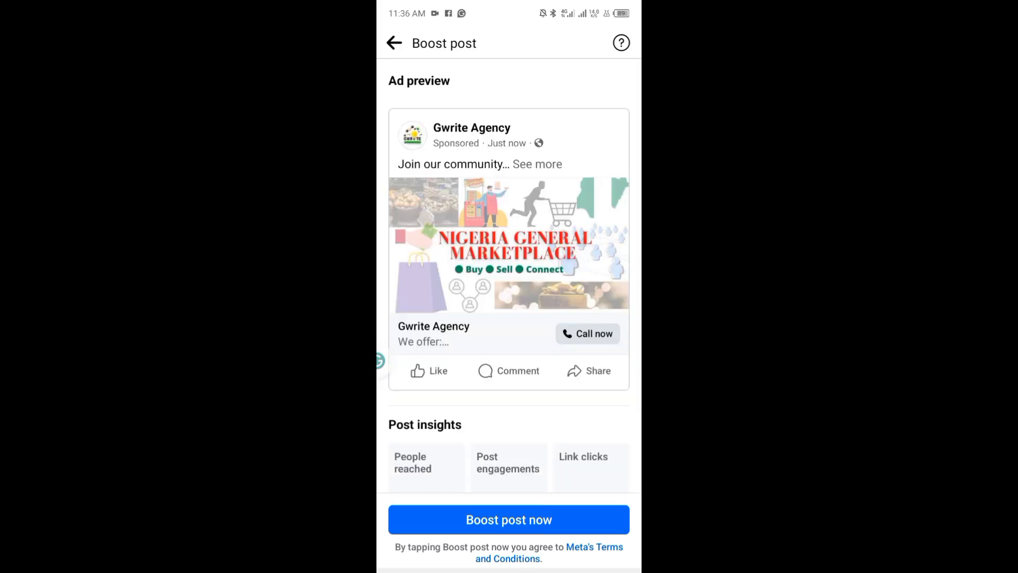
- Choose Official Gwrite Ad as the ad account paying for the boost
scroll(509, 276, down, 15)
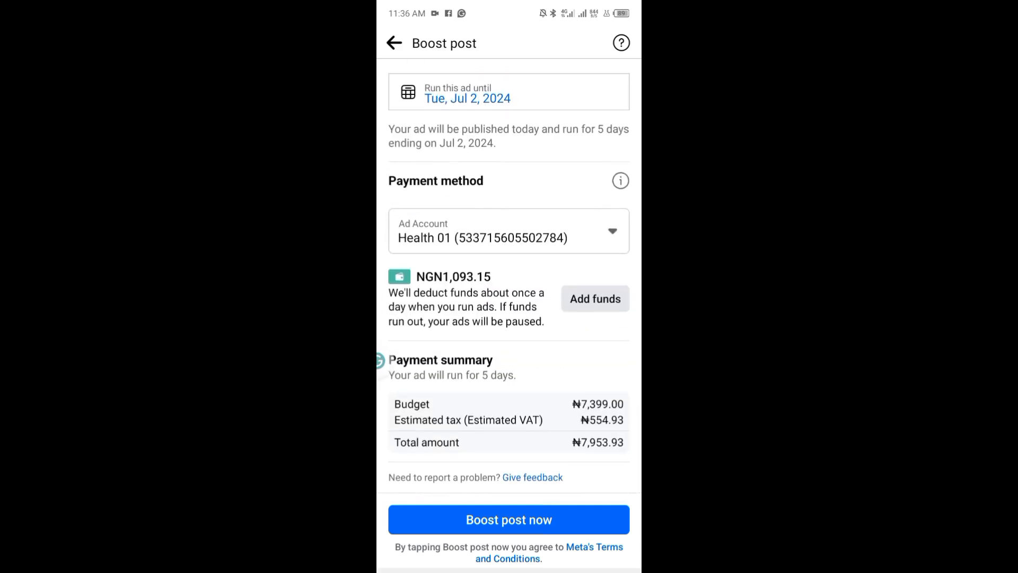
click(478, 236)
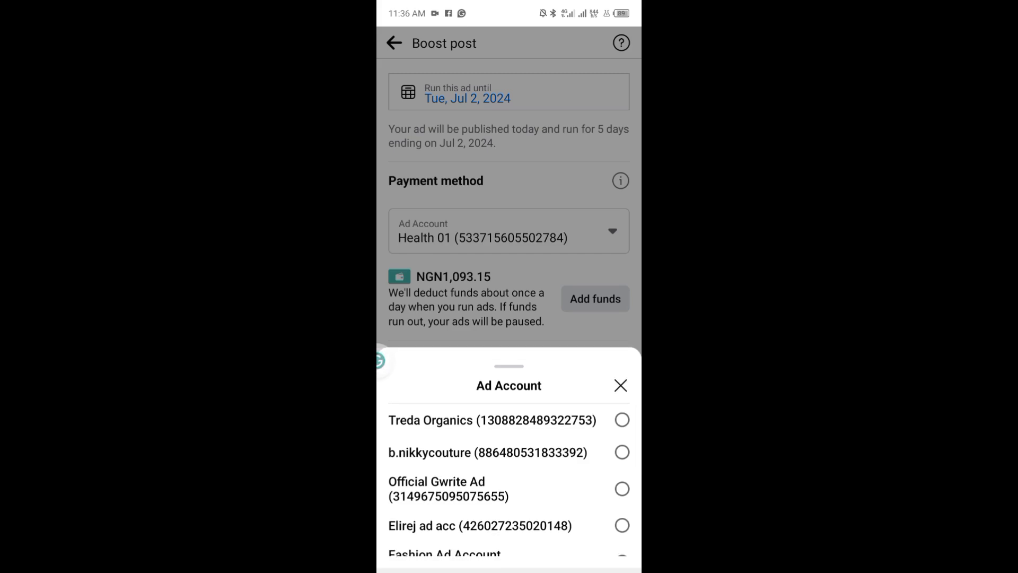
scroll(509, 478, down, 3)
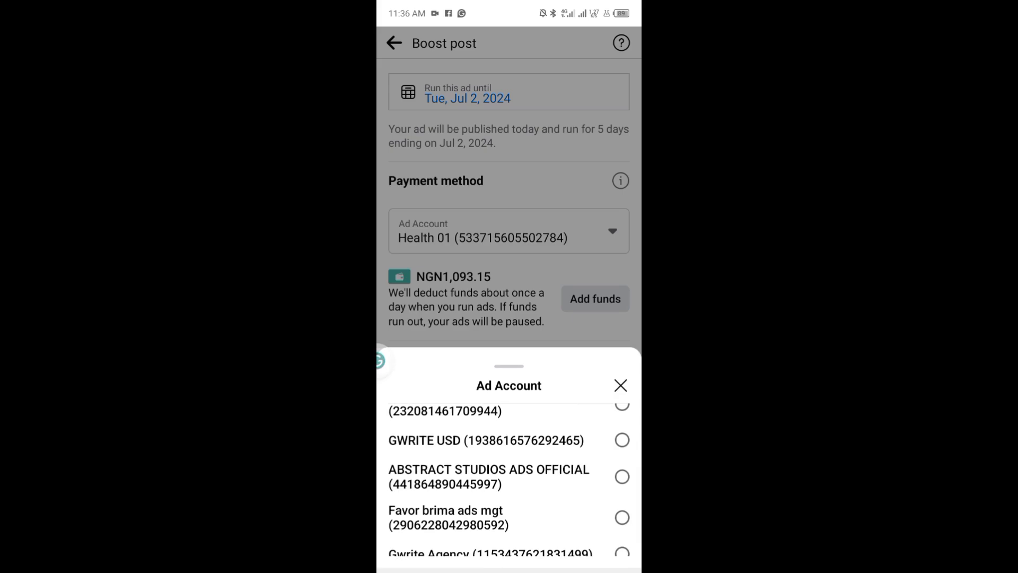
scroll(509, 477, up, 3)
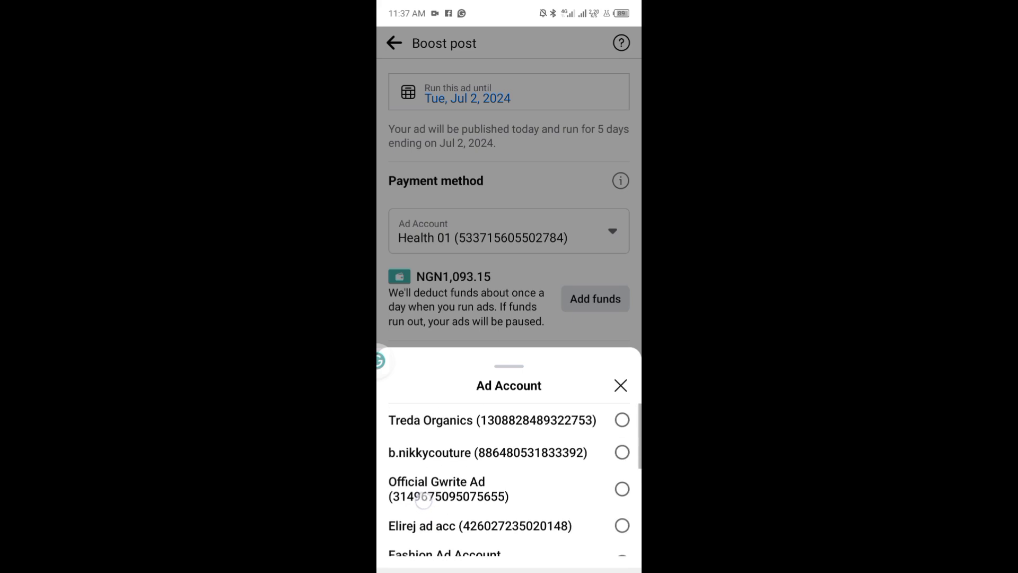
click(464, 492)
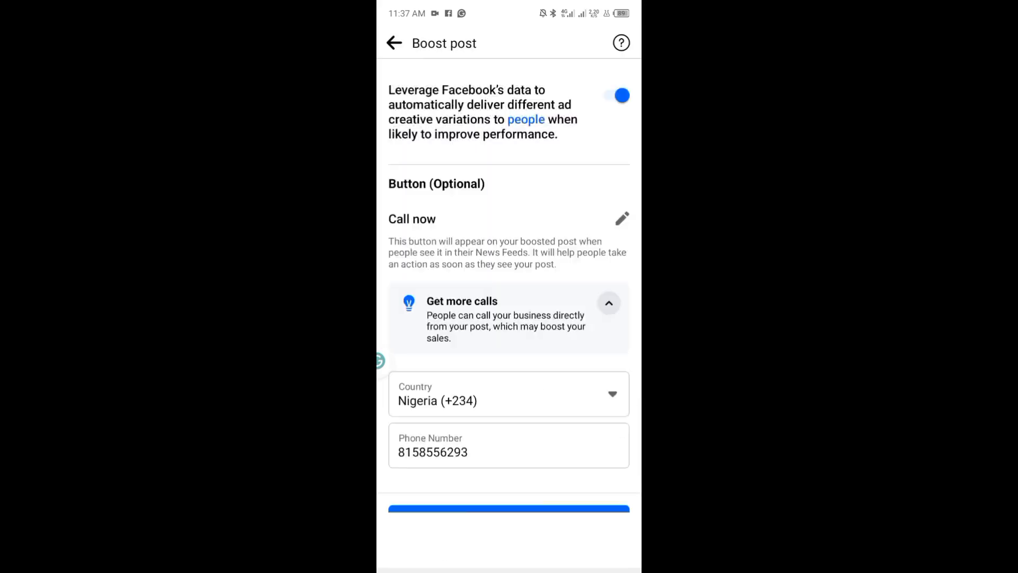
scroll(509, 276, up, 5)
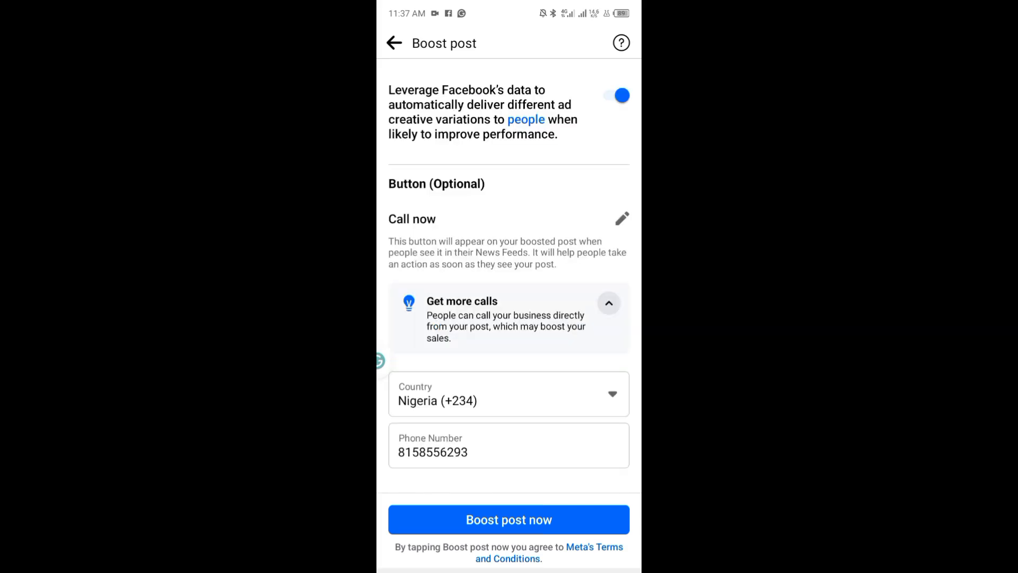
scroll(442, 300, down, 10)
scroll(442, 300, up, 5)
scroll(442, 300, down, 10)
scroll(441, 301, down, 15)
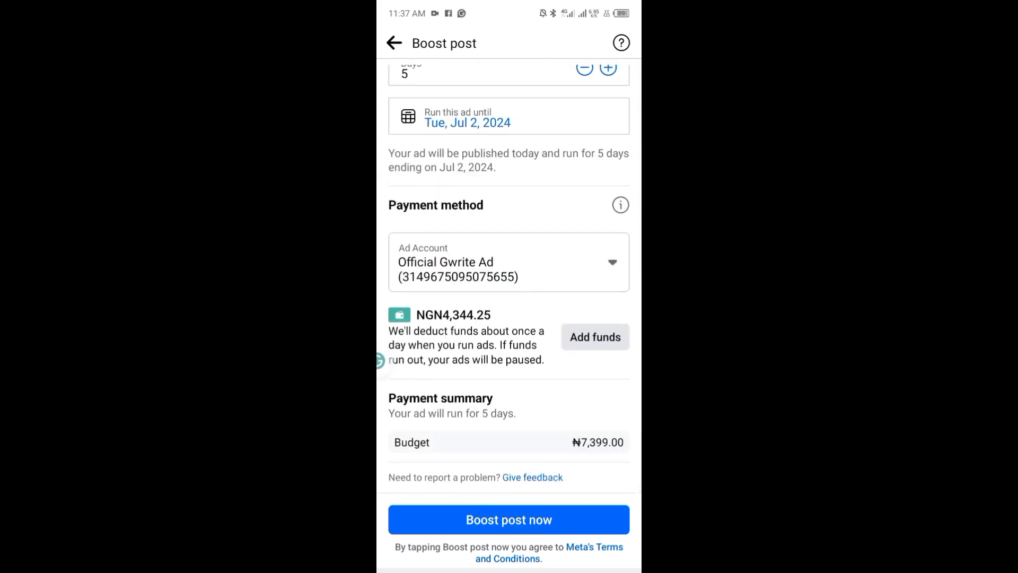
- Expand the full list of ad goals and set the boost's goal to Get more website visitors
scroll(509, 276, up, 15)
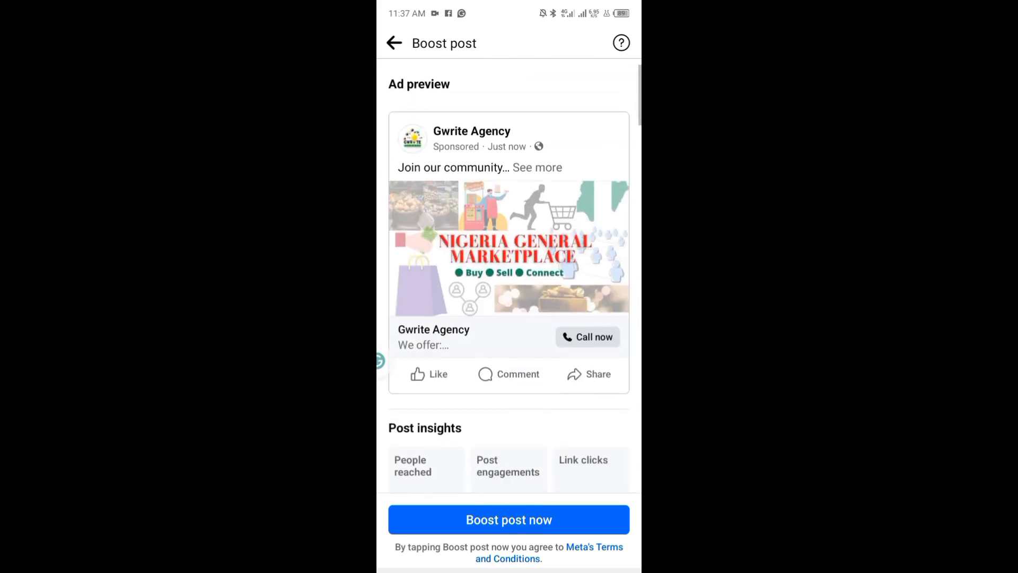
scroll(509, 276, down, 5)
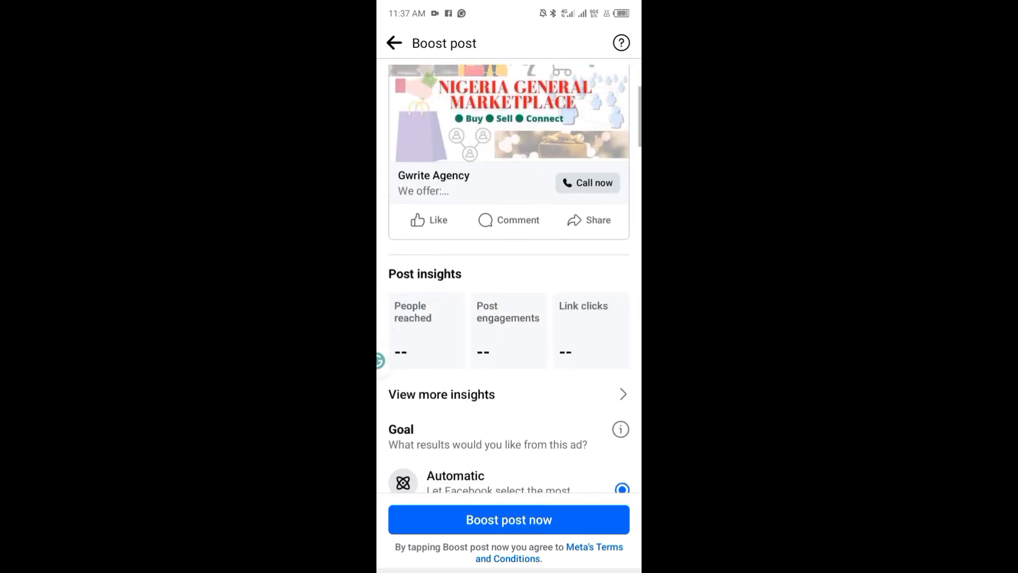
scroll(425, 234, down, 7)
scroll(425, 234, down, 3)
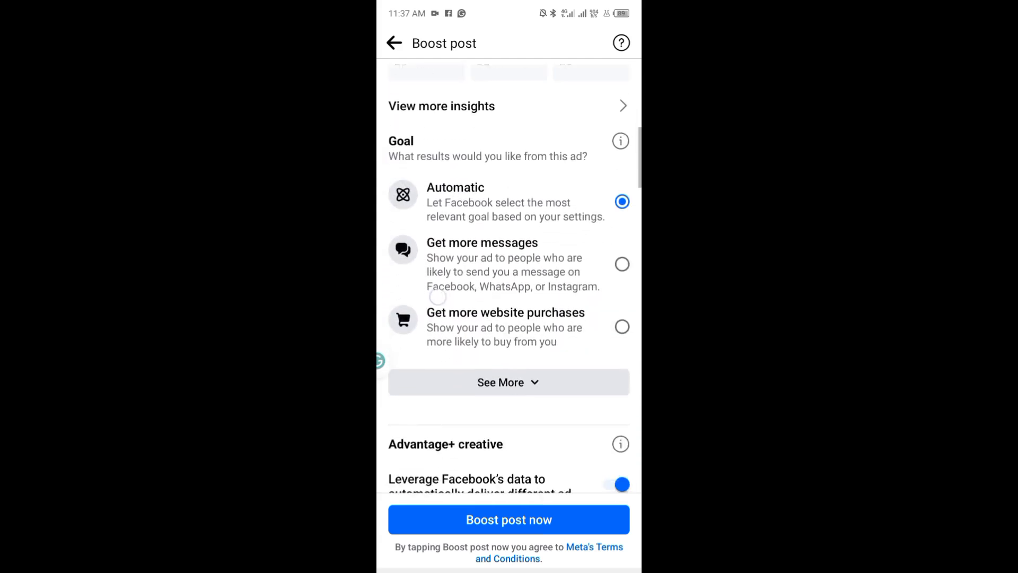
click(500, 330)
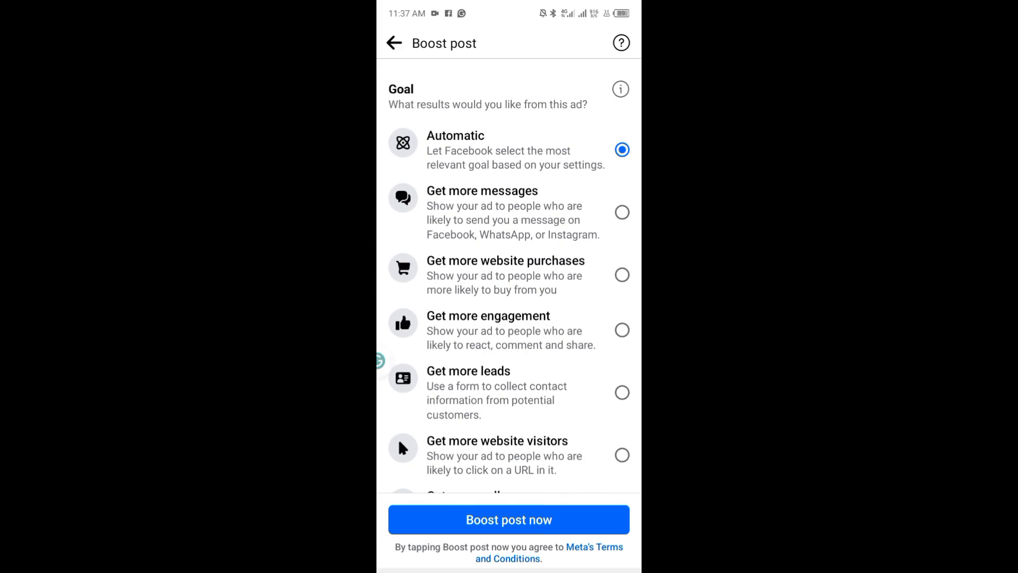
scroll(509, 276, down, 3)
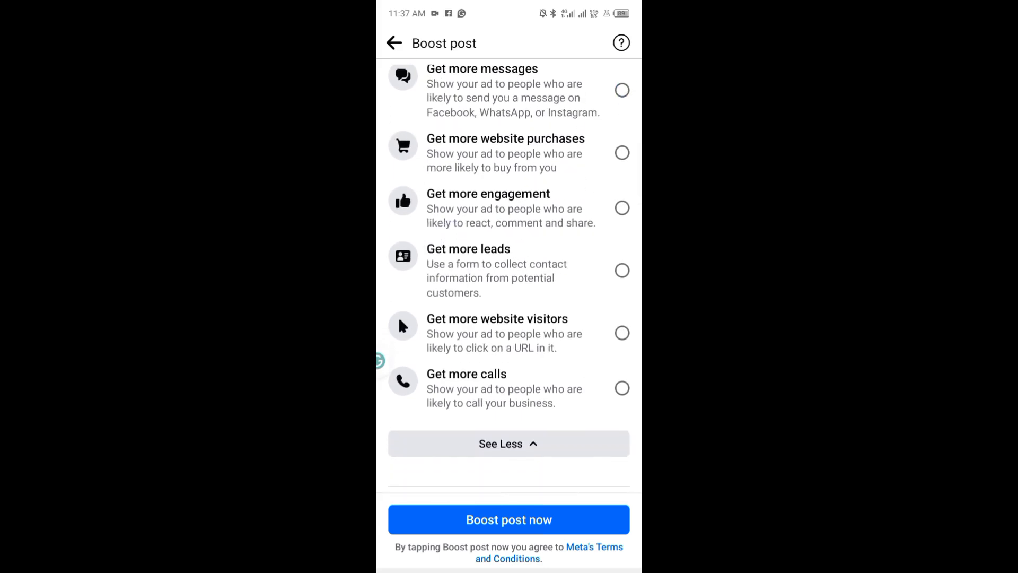
click(539, 339)
- Change the boosted post's action button to Learn more
scroll(414, 231, down, 5)
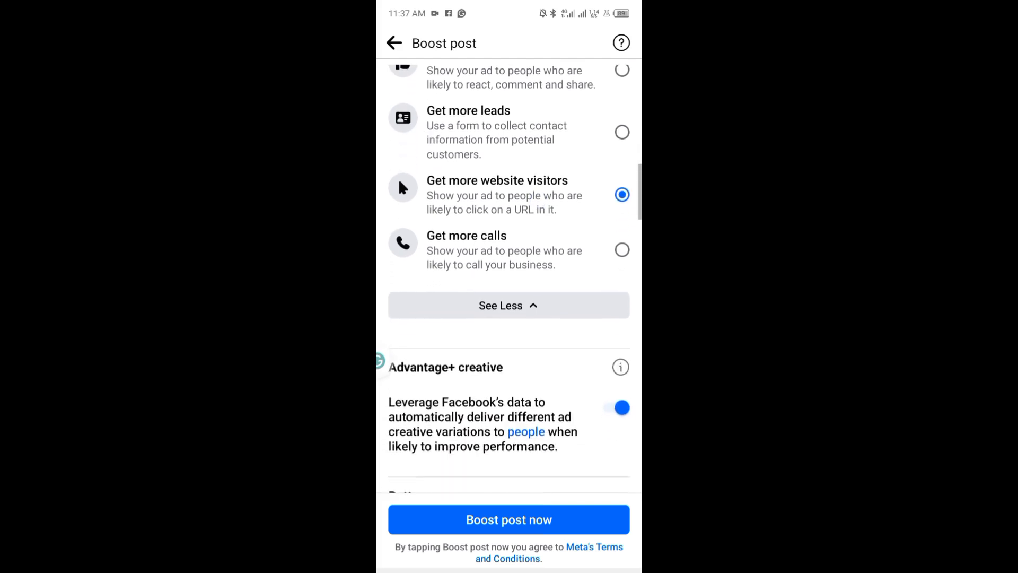
scroll(413, 232, down, 3)
scroll(450, 325, up, 1)
scroll(449, 324, up, 5)
scroll(420, 232, down, 6)
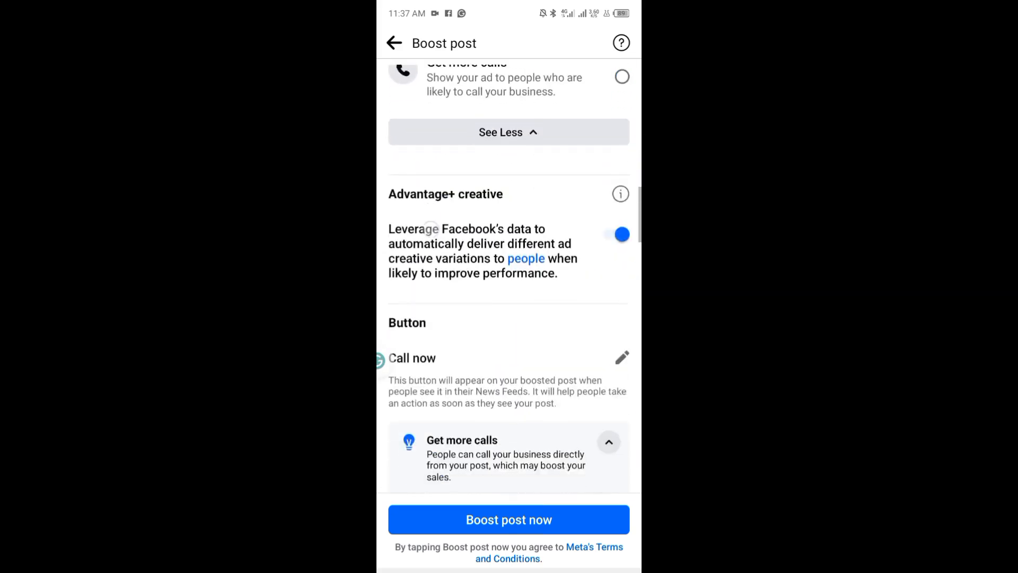
scroll(420, 231, down, 2)
click(622, 169)
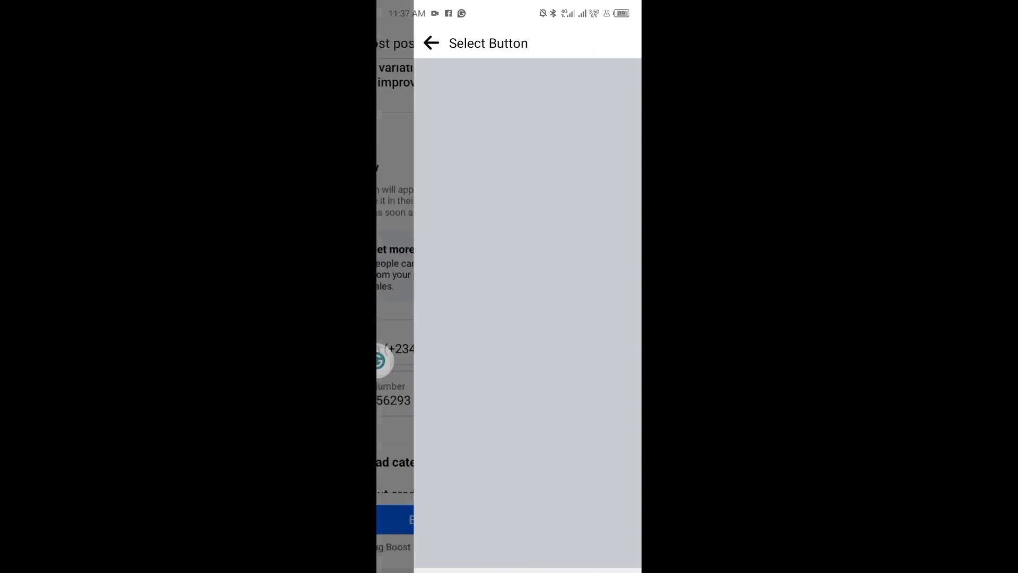
scroll(483, 347, down, 4)
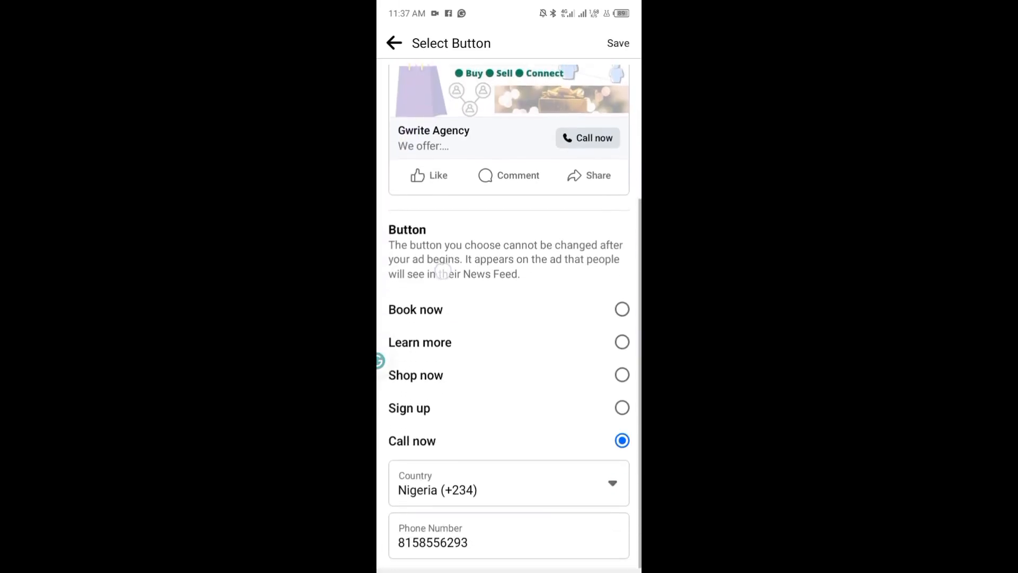
click(621, 346)
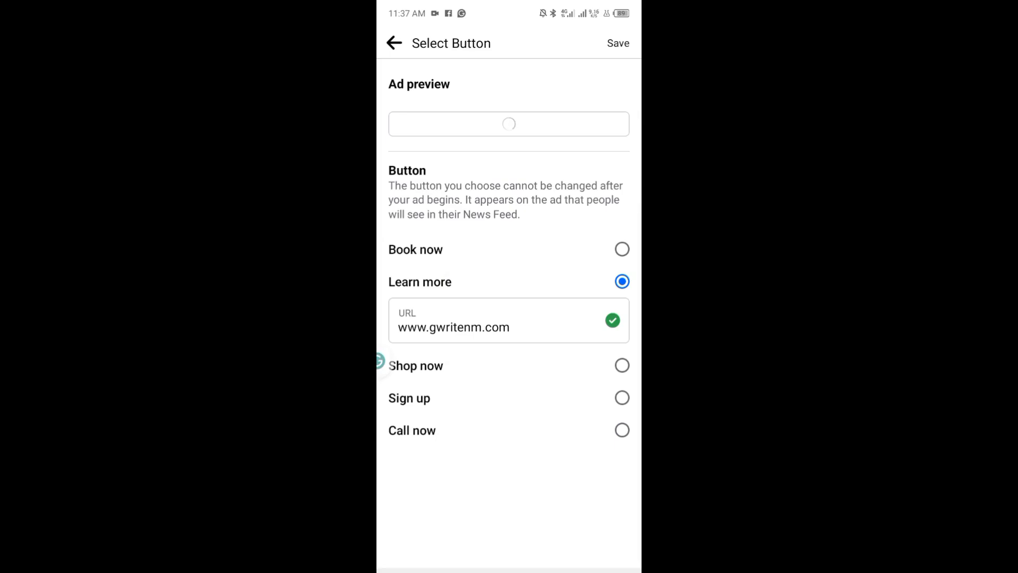
click(478, 324)
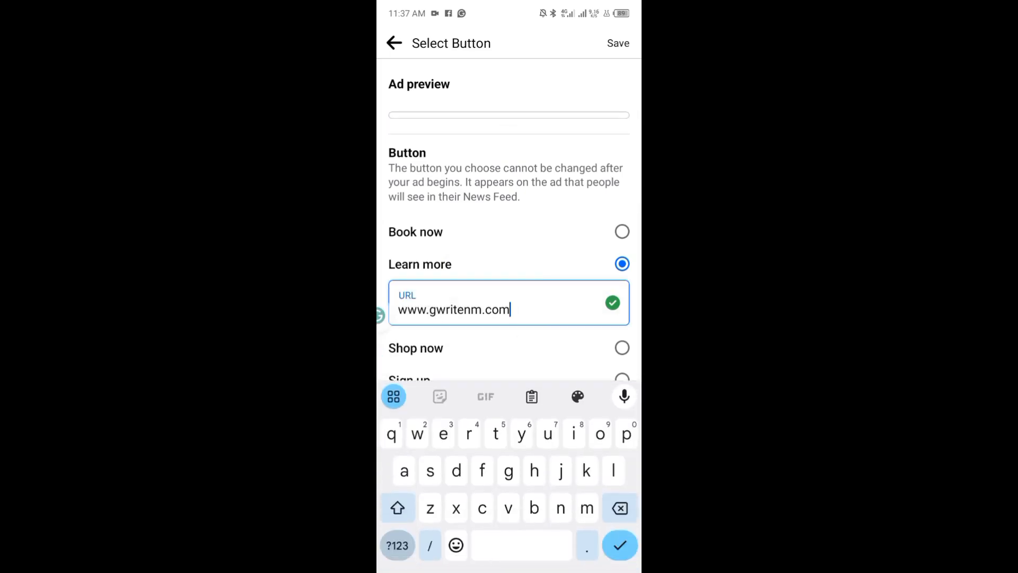
click(398, 546)
text(/)
click(398, 545)
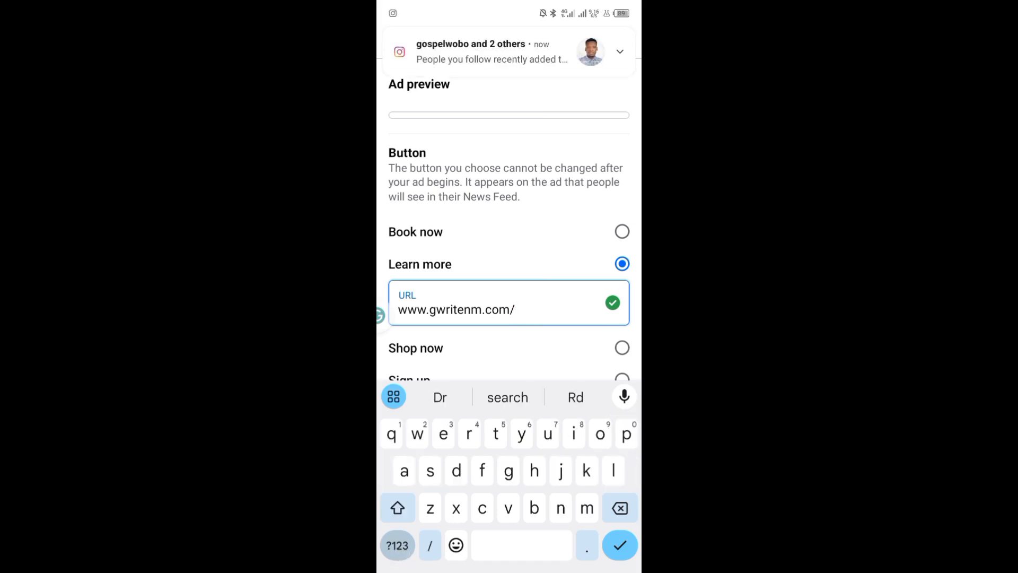
text(ngmp)
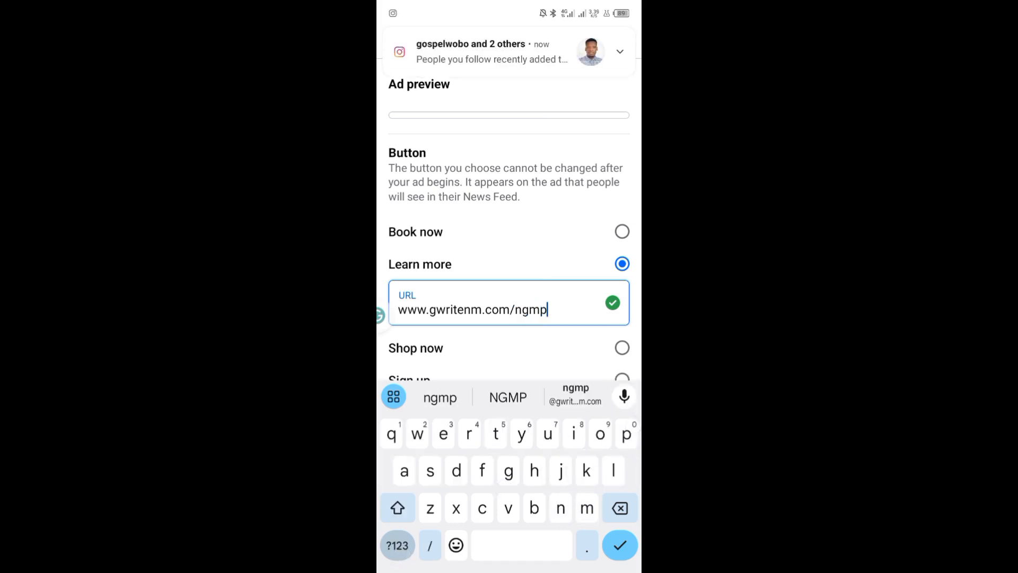
key(Return)
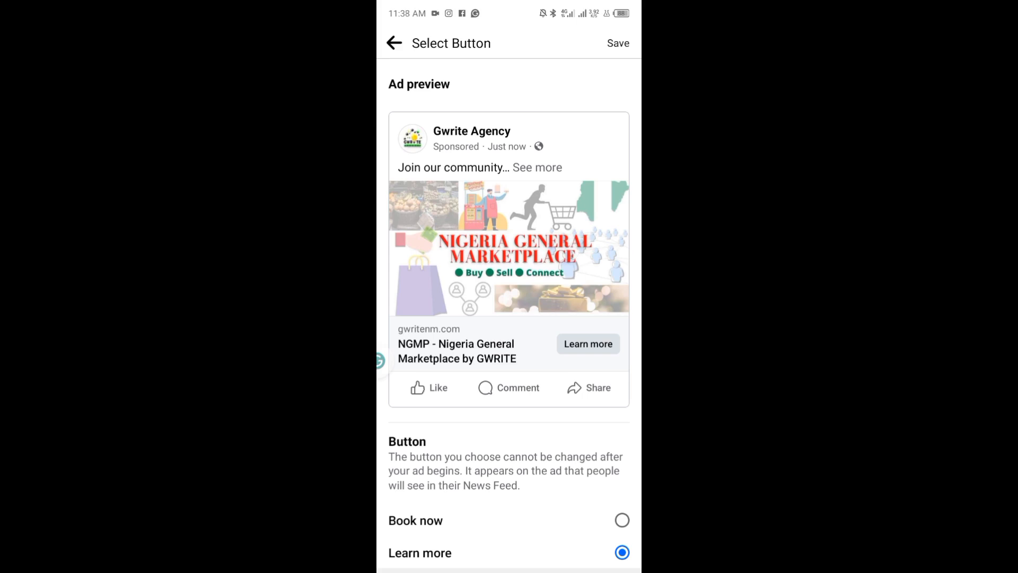
click(618, 43)
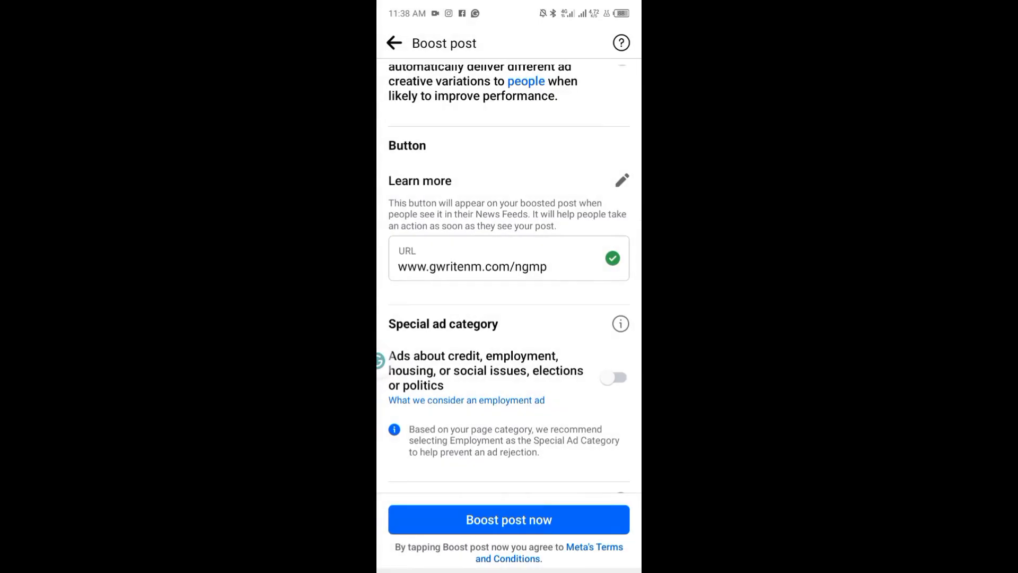
- Review the boost's special ad category, audience options, placements and budget settings
scroll(411, 215, down, 4)
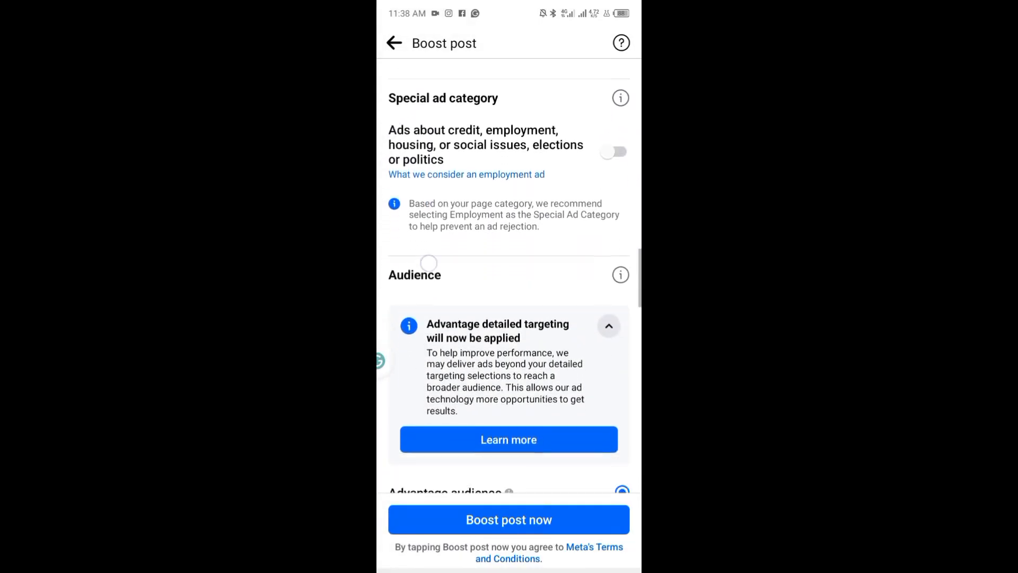
scroll(427, 309, down, 5)
scroll(427, 309, down, 10)
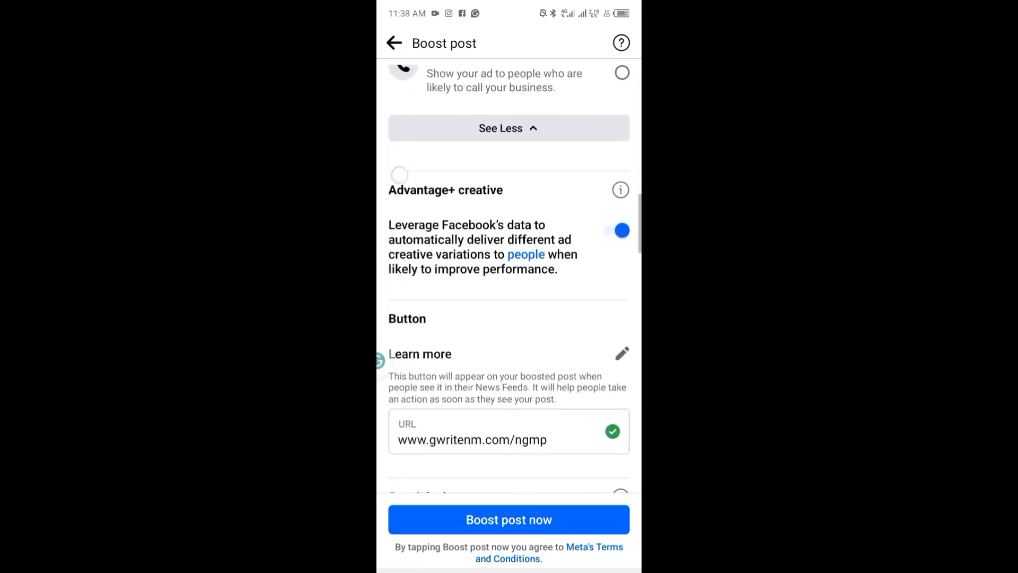
scroll(426, 265, down, 5)
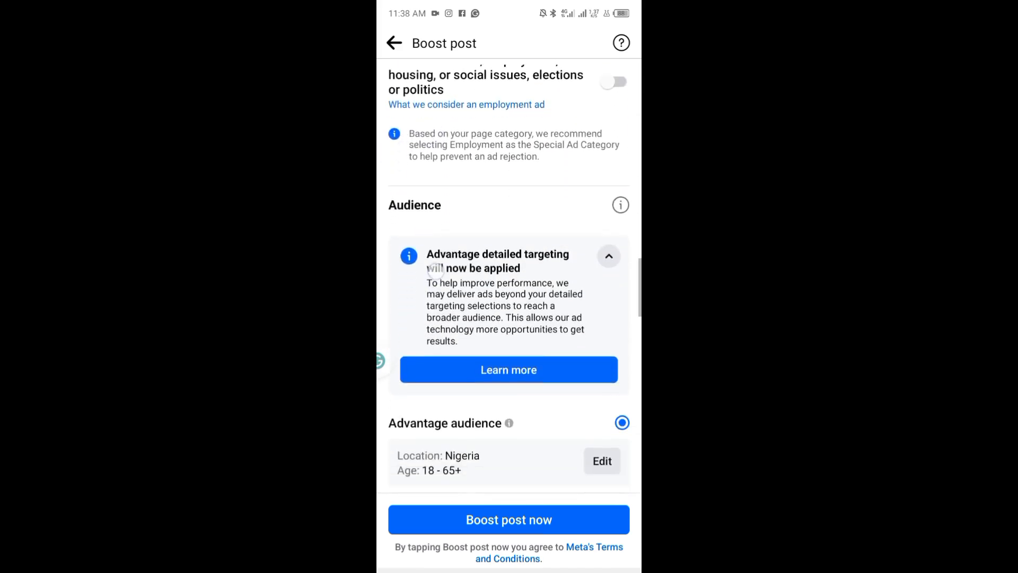
scroll(394, 157, down, 3)
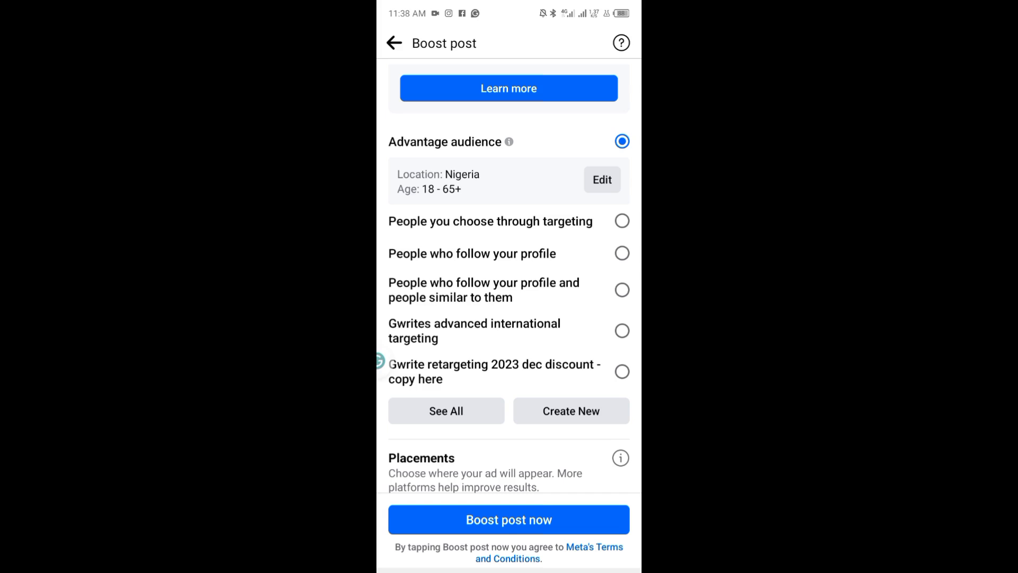
scroll(424, 225, down, 5)
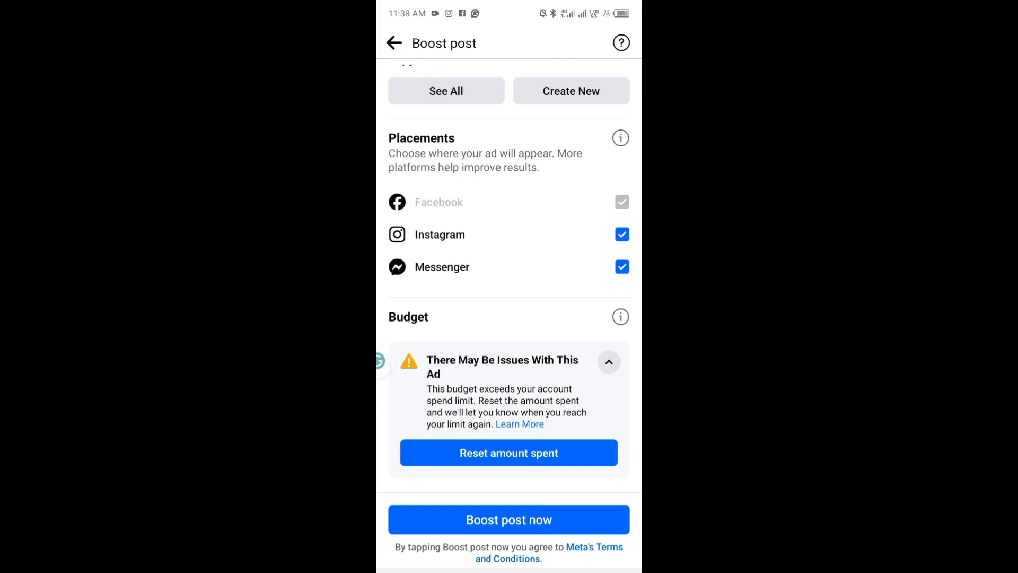
scroll(509, 318, down, 3)
scroll(418, 236, down, 1)
scroll(418, 236, down, 2)
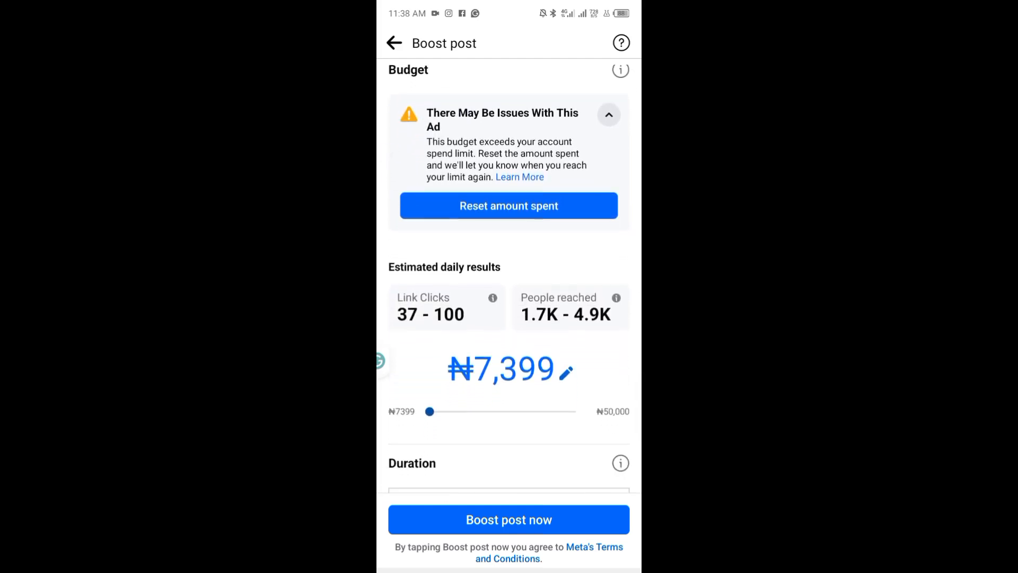
scroll(394, 290, down, 3)
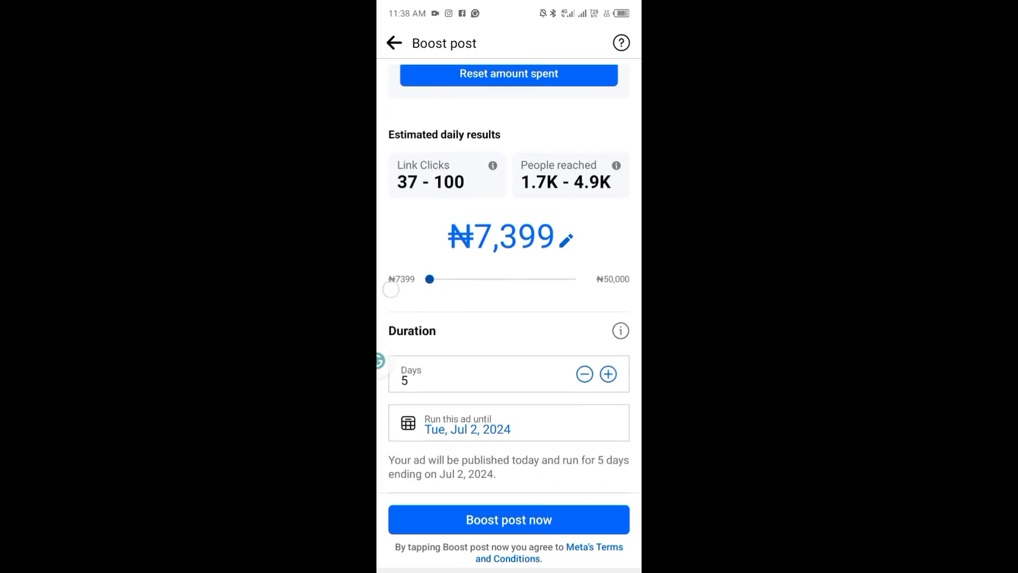
- Reduce the boost's duration to 1 day
click(584, 374)
click(584, 374)
click(583, 373)
click(584, 394)
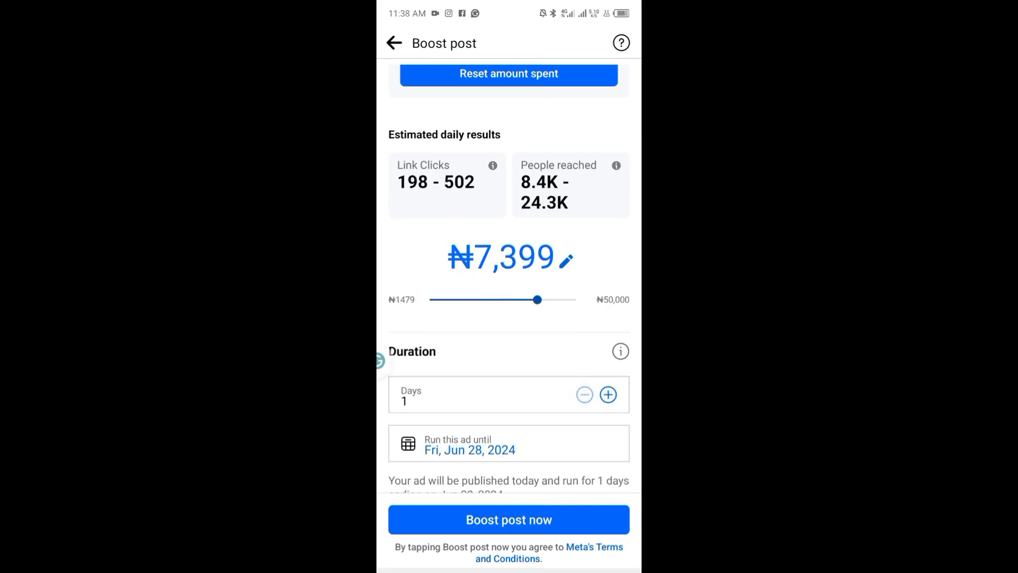
- Lower the boost's total budget to ₦1,479.80
scroll(509, 278, down, 1)
click(402, 275)
scroll(386, 265, down, 1)
scroll(386, 266, up, 1)
scroll(509, 279, down, 3)
scroll(509, 278, up, 3)
scroll(419, 302, up, 2)
scroll(419, 302, up, 3)
scroll(387, 159, down, 2)
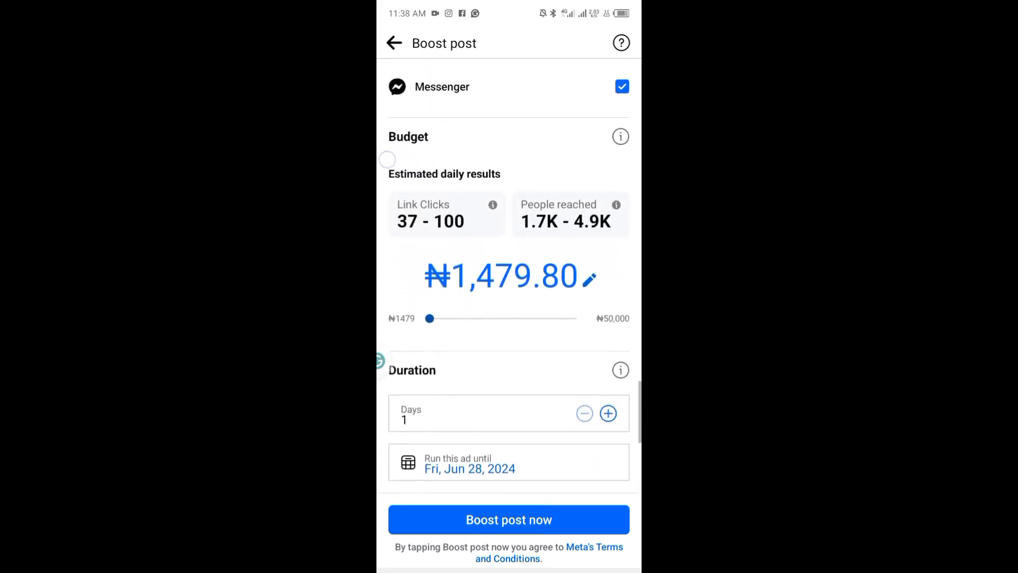
- Set the boost's duration to 2 days and its total budget to ₦3,563
scroll(387, 159, down, 1)
click(608, 398)
click(608, 398)
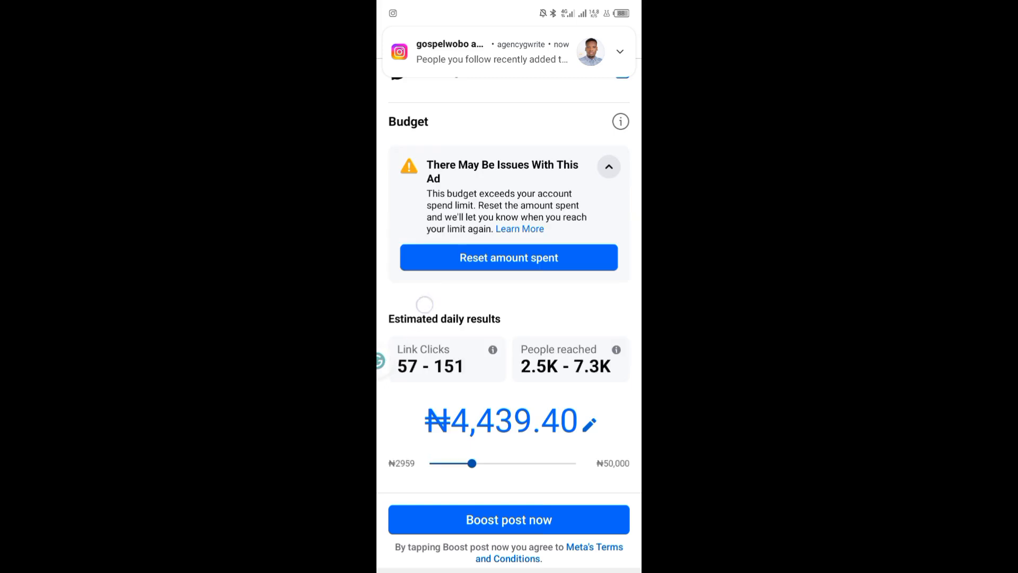
scroll(509, 287, down, 3)
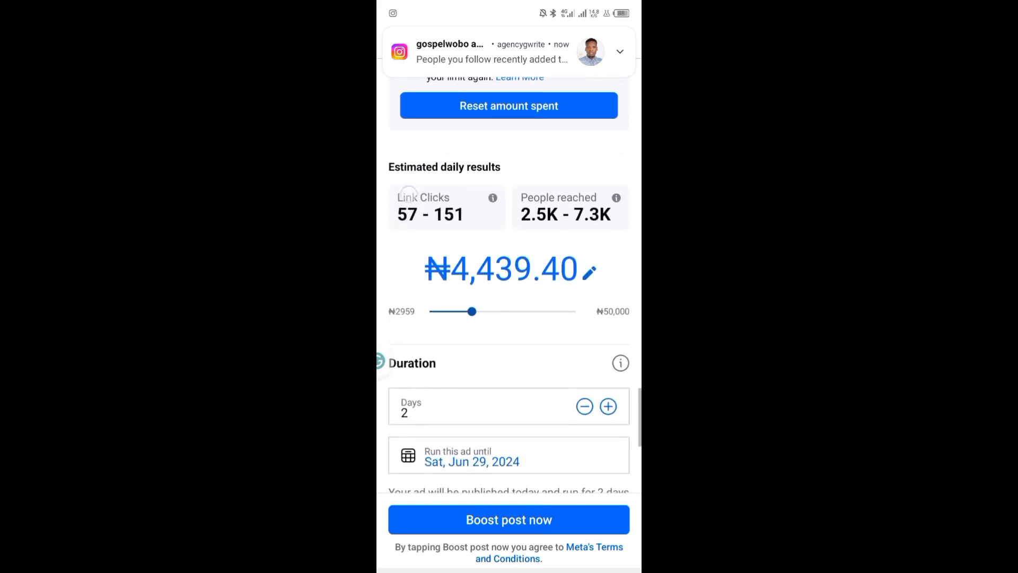
drag(472, 313, 455, 312)
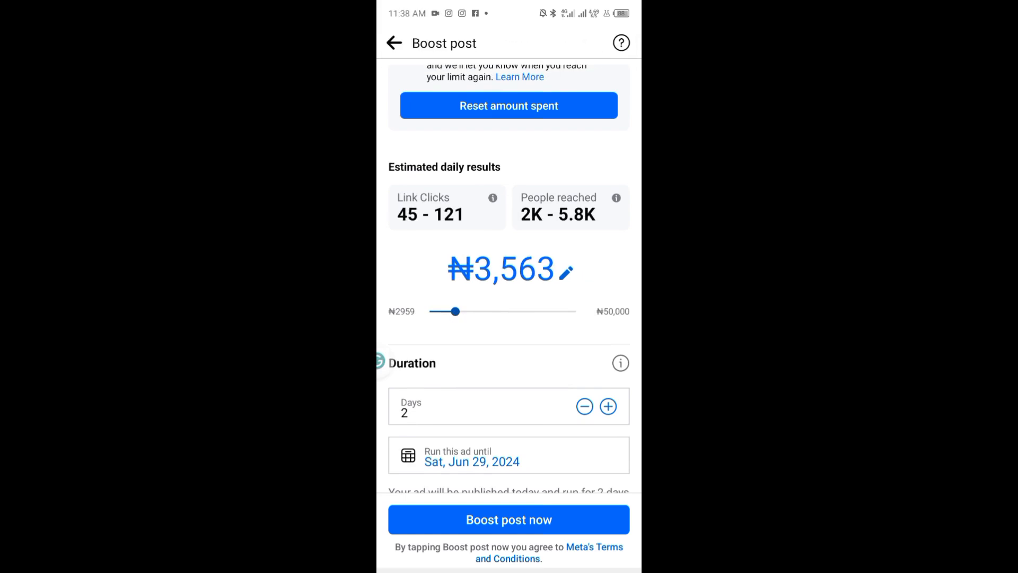
scroll(399, 382, up, 2)
- Check the payment method and payment summary, and submit the boost for the post
scroll(415, 387, down, 7)
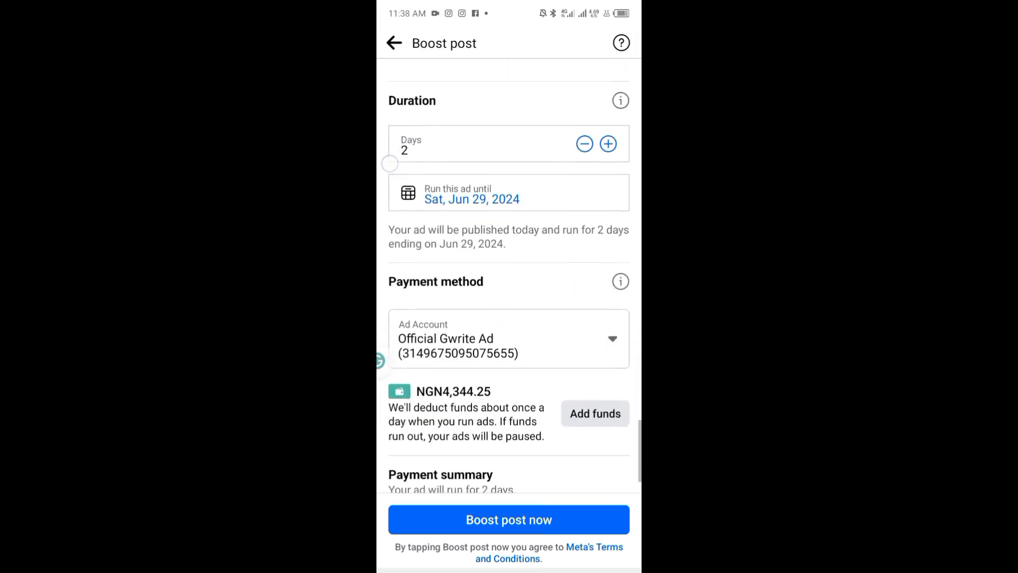
scroll(385, 142, down, 2)
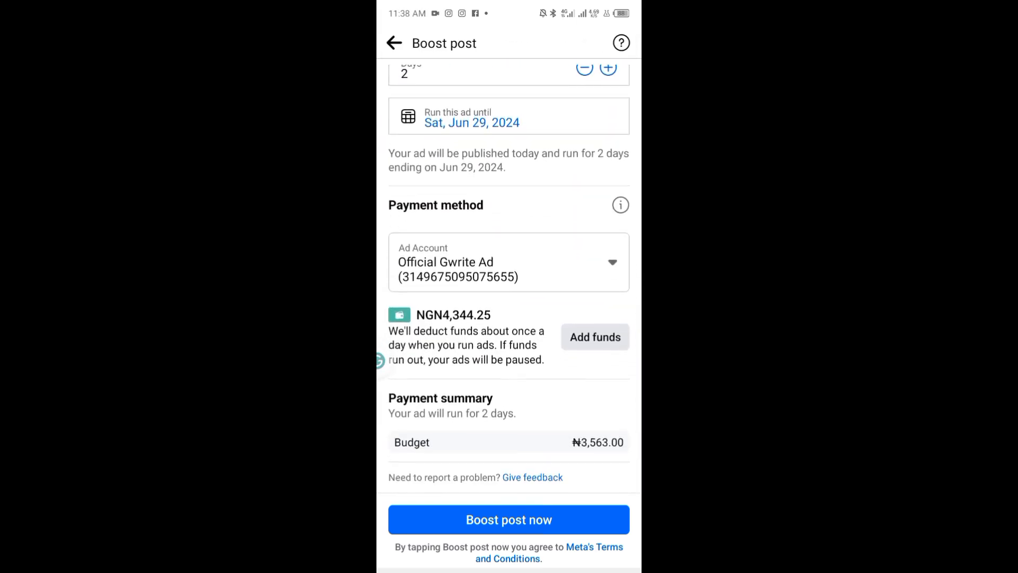
scroll(509, 281, up, 2)
scroll(509, 281, down, 2)
scroll(425, 306, up, 10)
scroll(426, 306, down, 10)
click(484, 525)
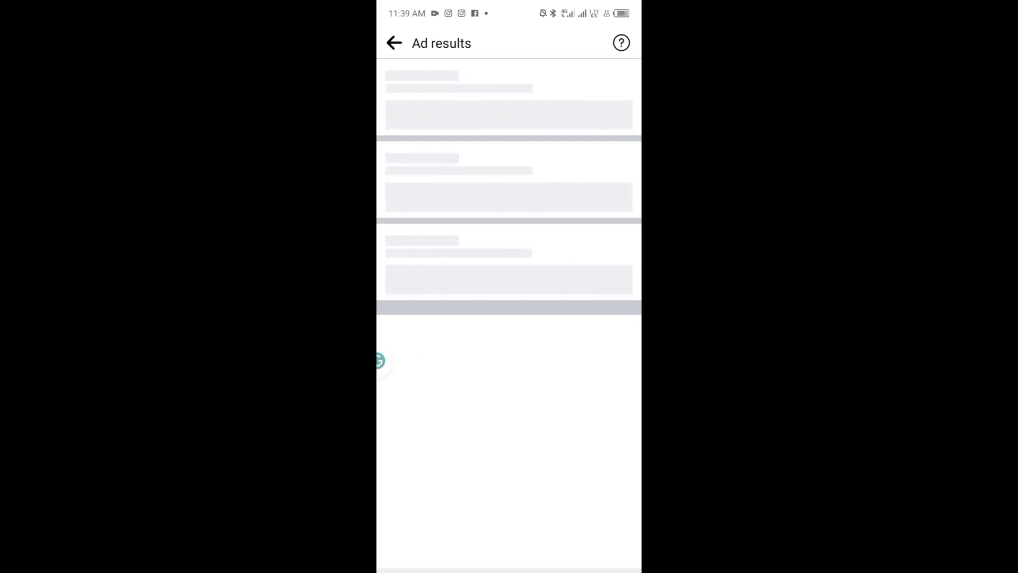
- Examine the submitted ad's preview, status, goal, budget, duration, placements and audience details
scroll(509, 318, down, 3)
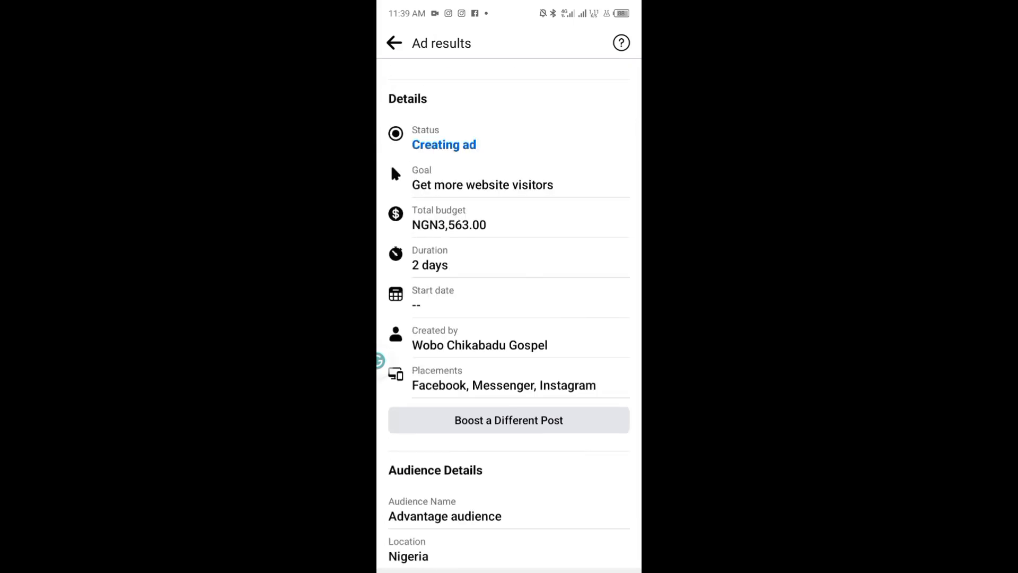
scroll(509, 319, up, 5)
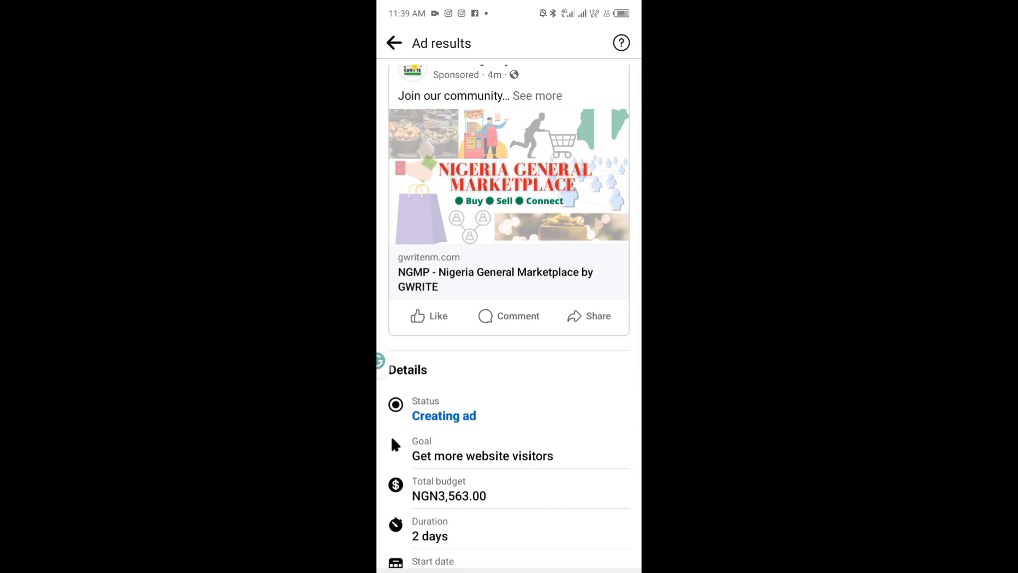
scroll(509, 318, down, 4)
scroll(509, 318, down, 5)
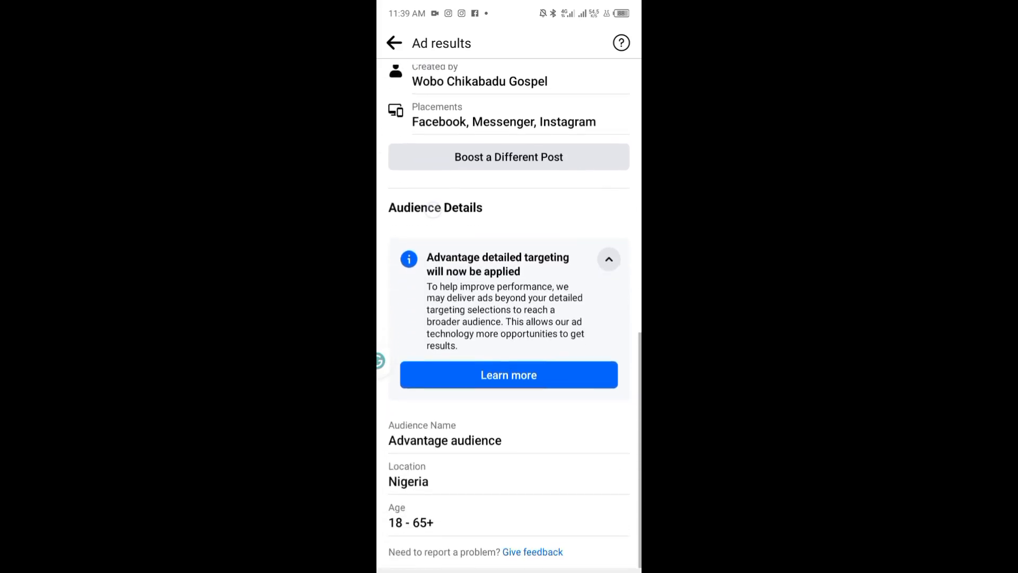
scroll(392, 371, up, 11)
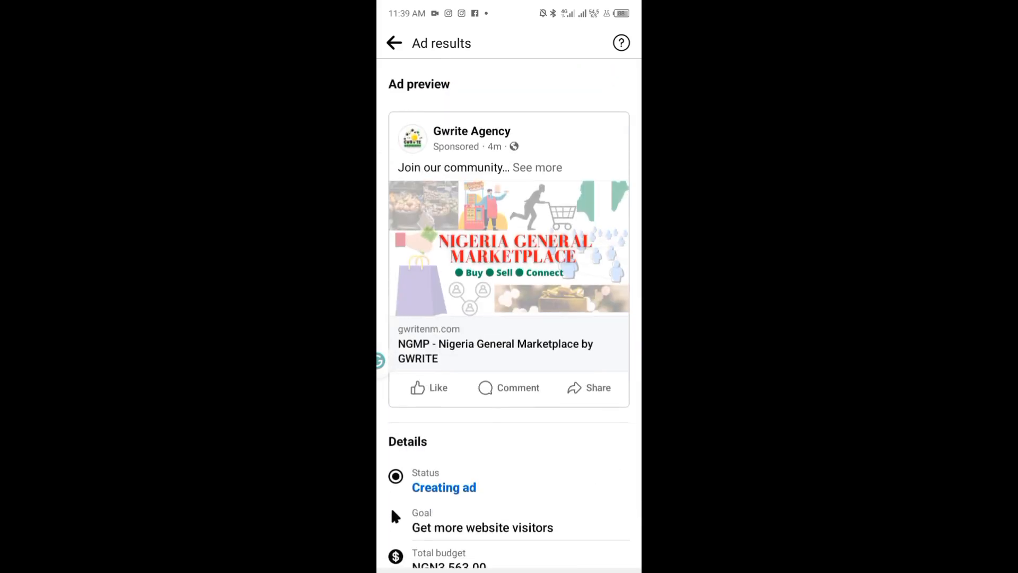